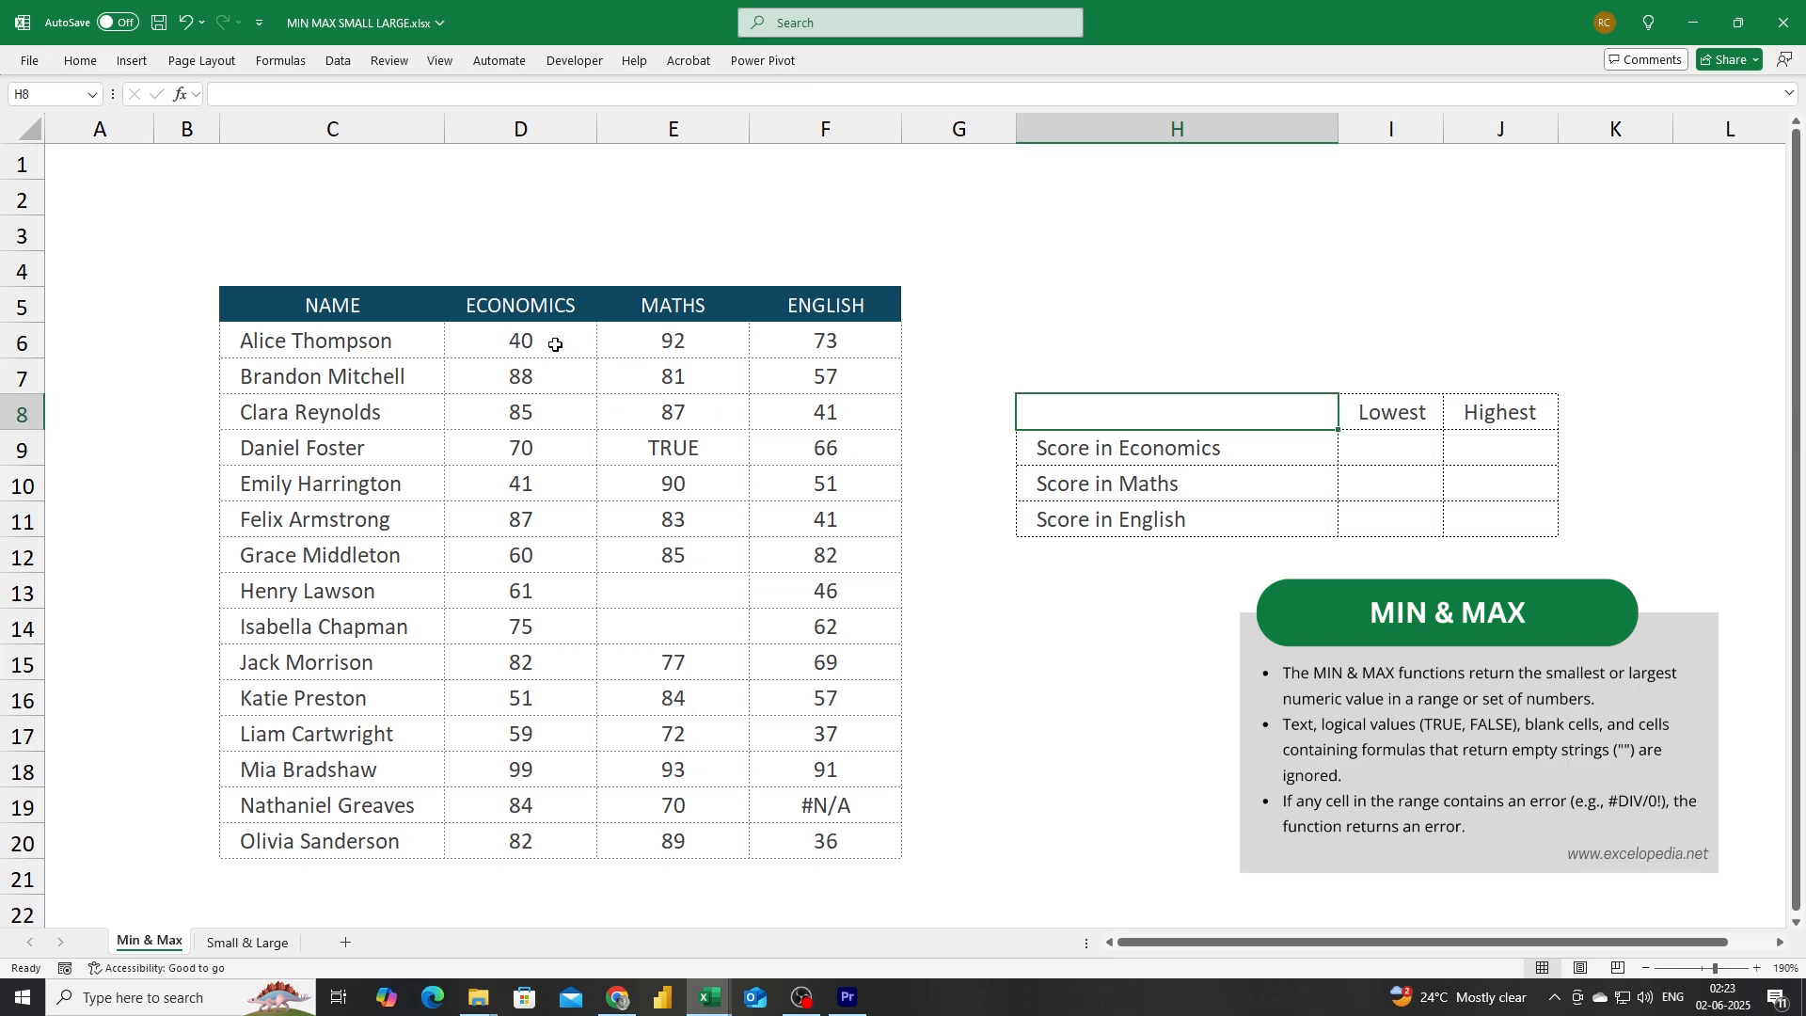
Enter a MIN formula over the Economics scores D6:D20 in the lowest Economics score cell.
drag(556, 345, 539, 836)
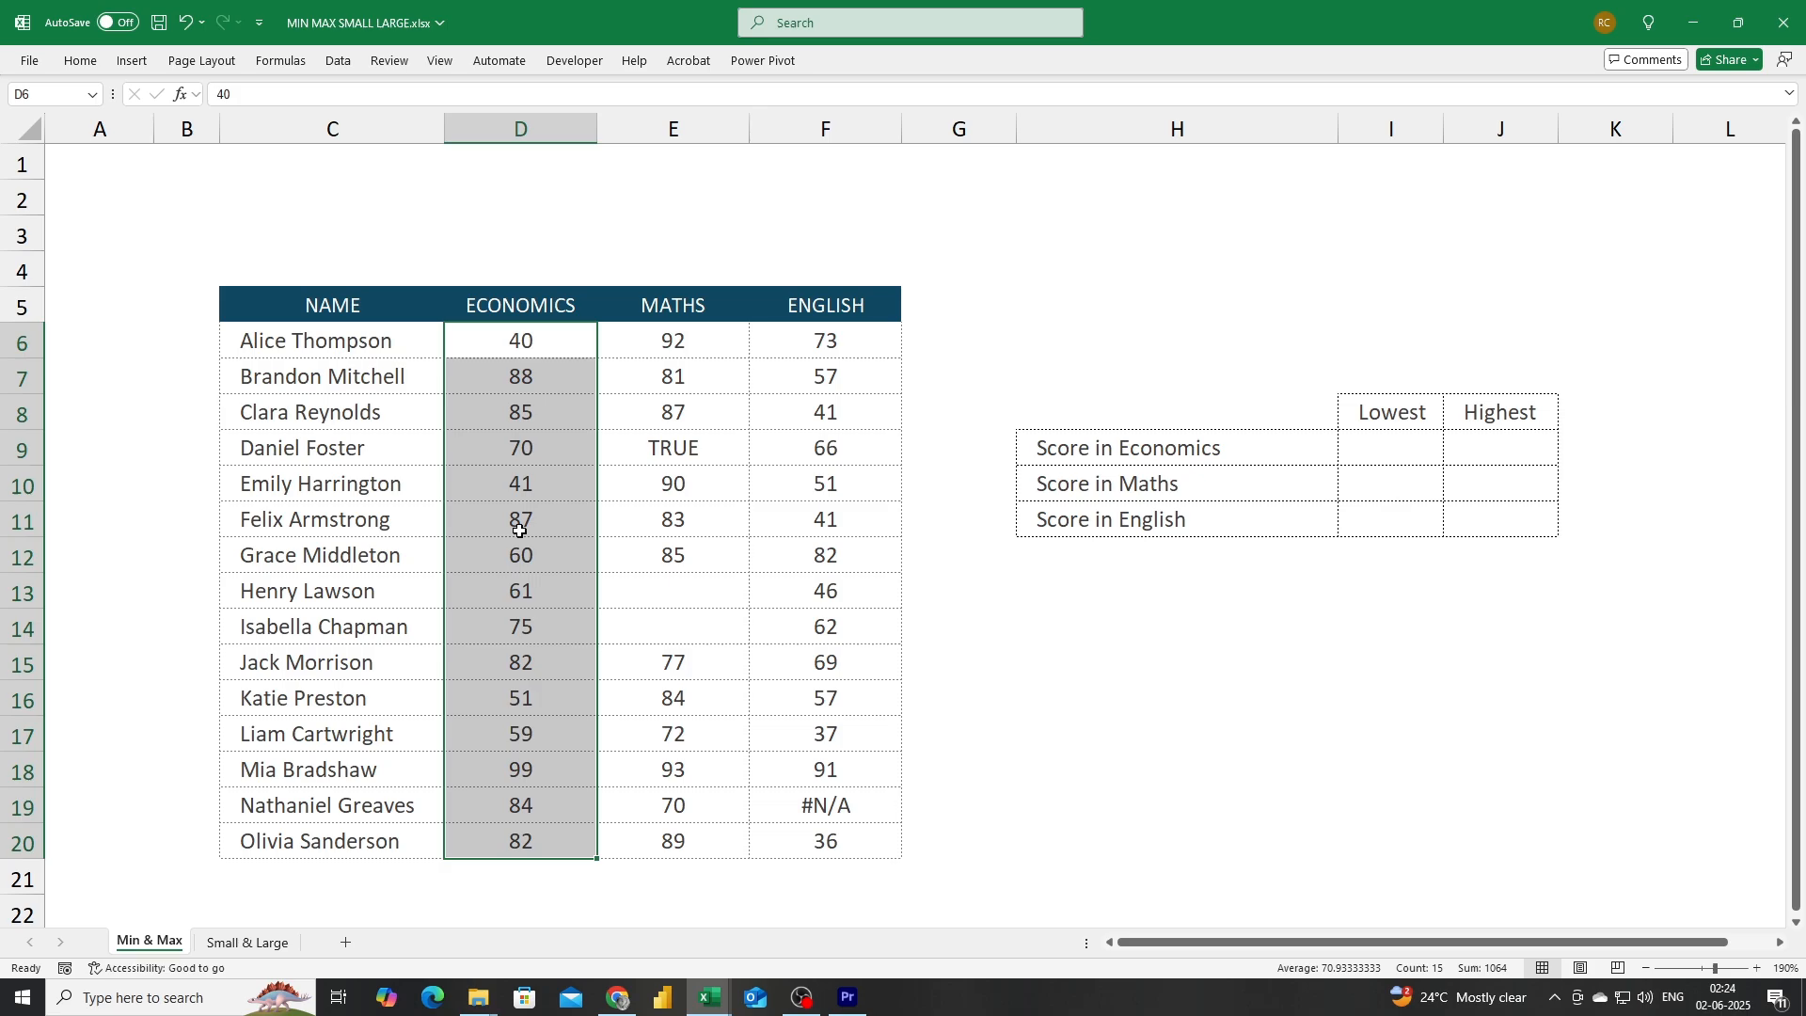
click(1391, 450)
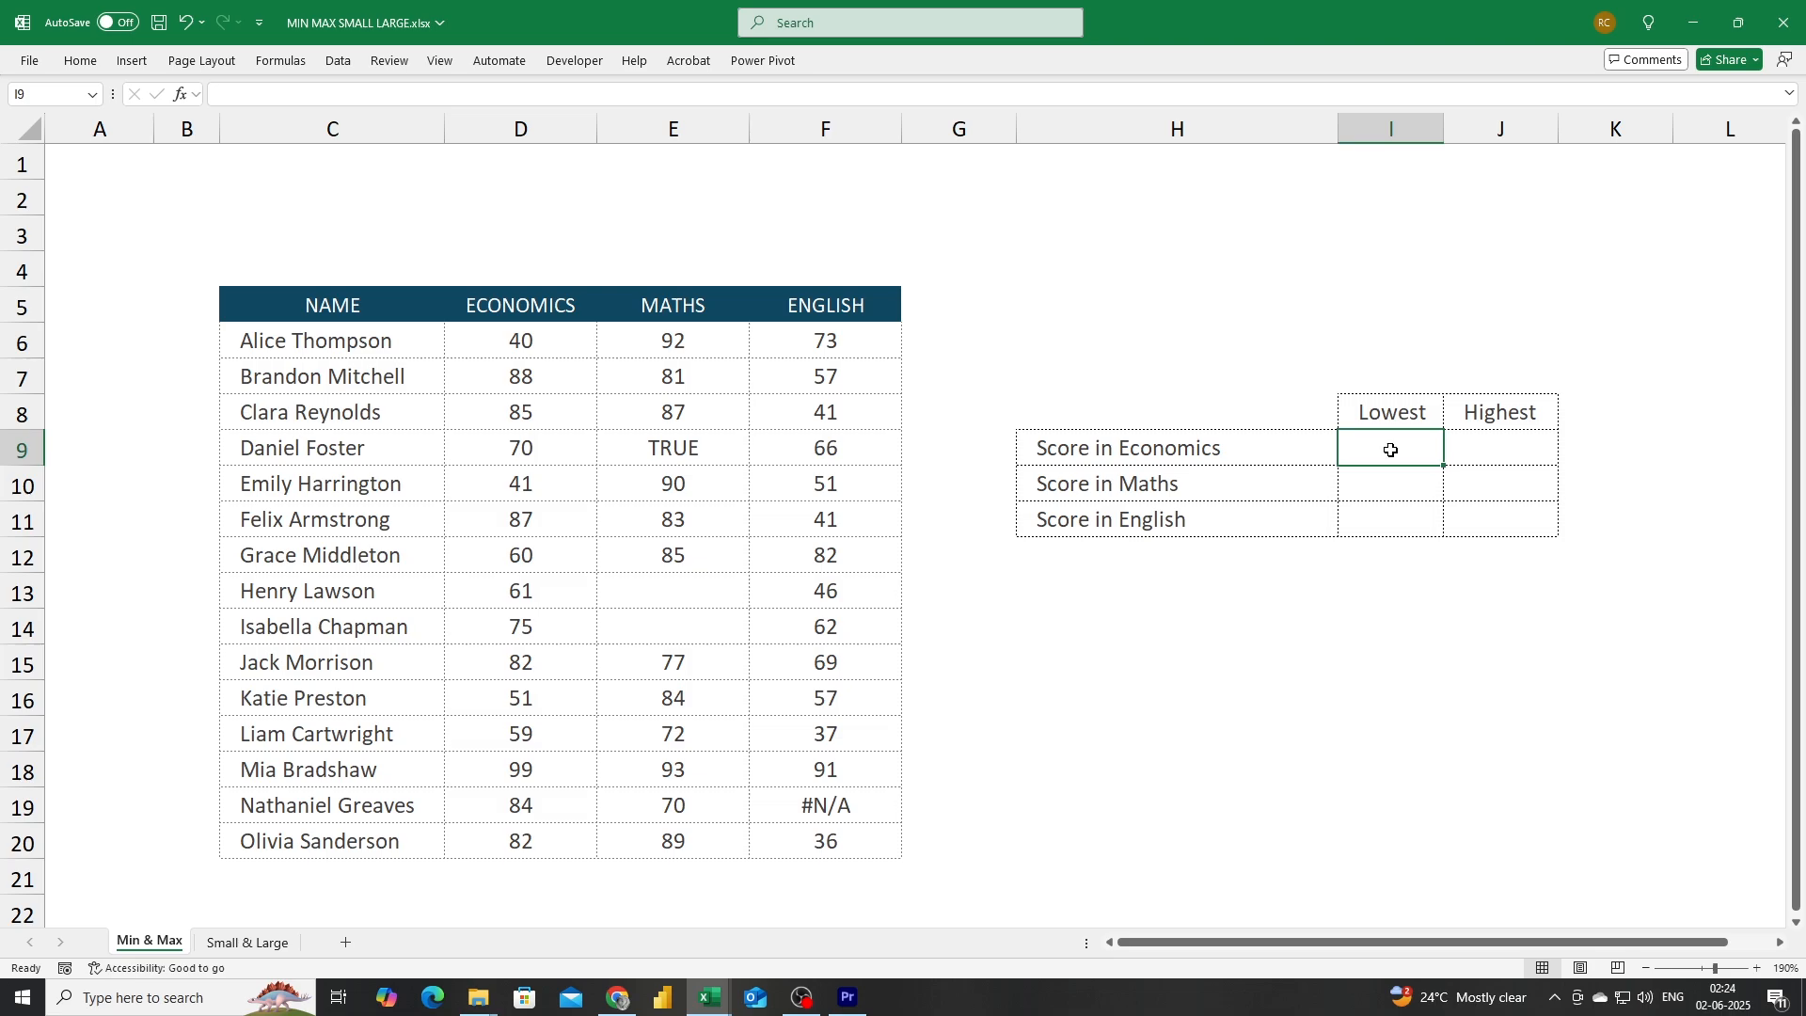
text(=MIN()
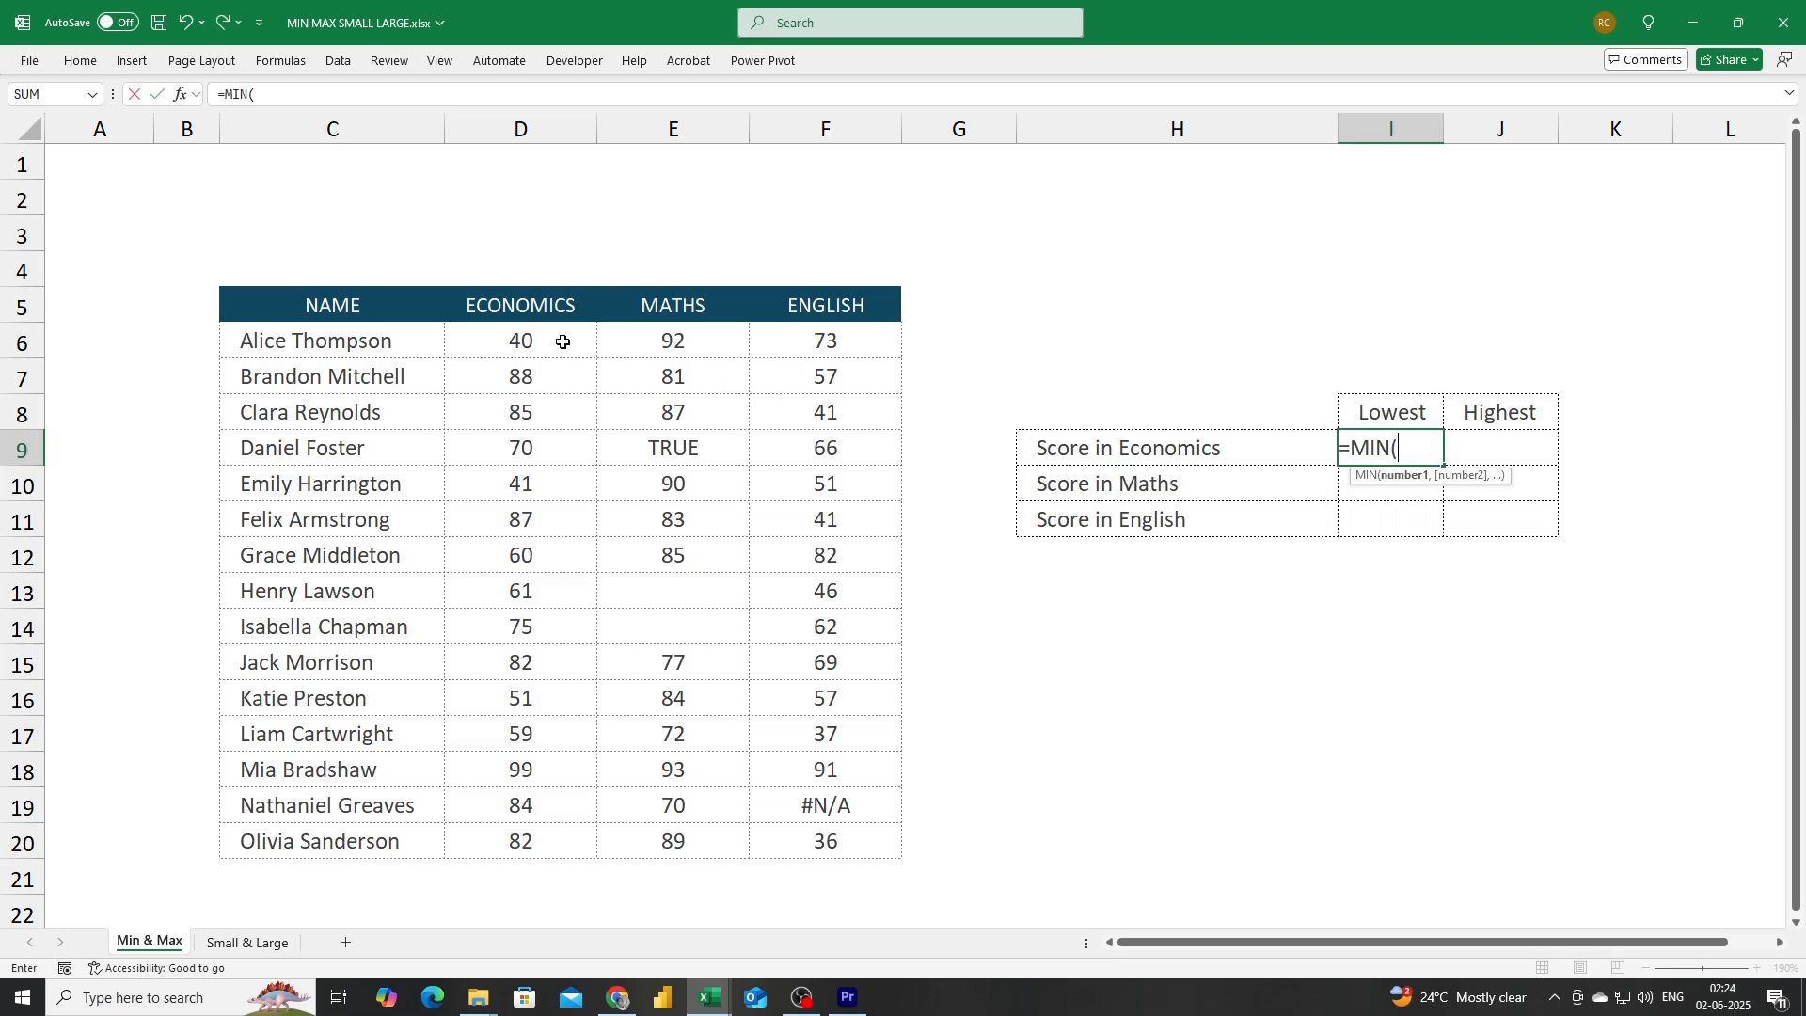
drag(561, 341, 536, 831)
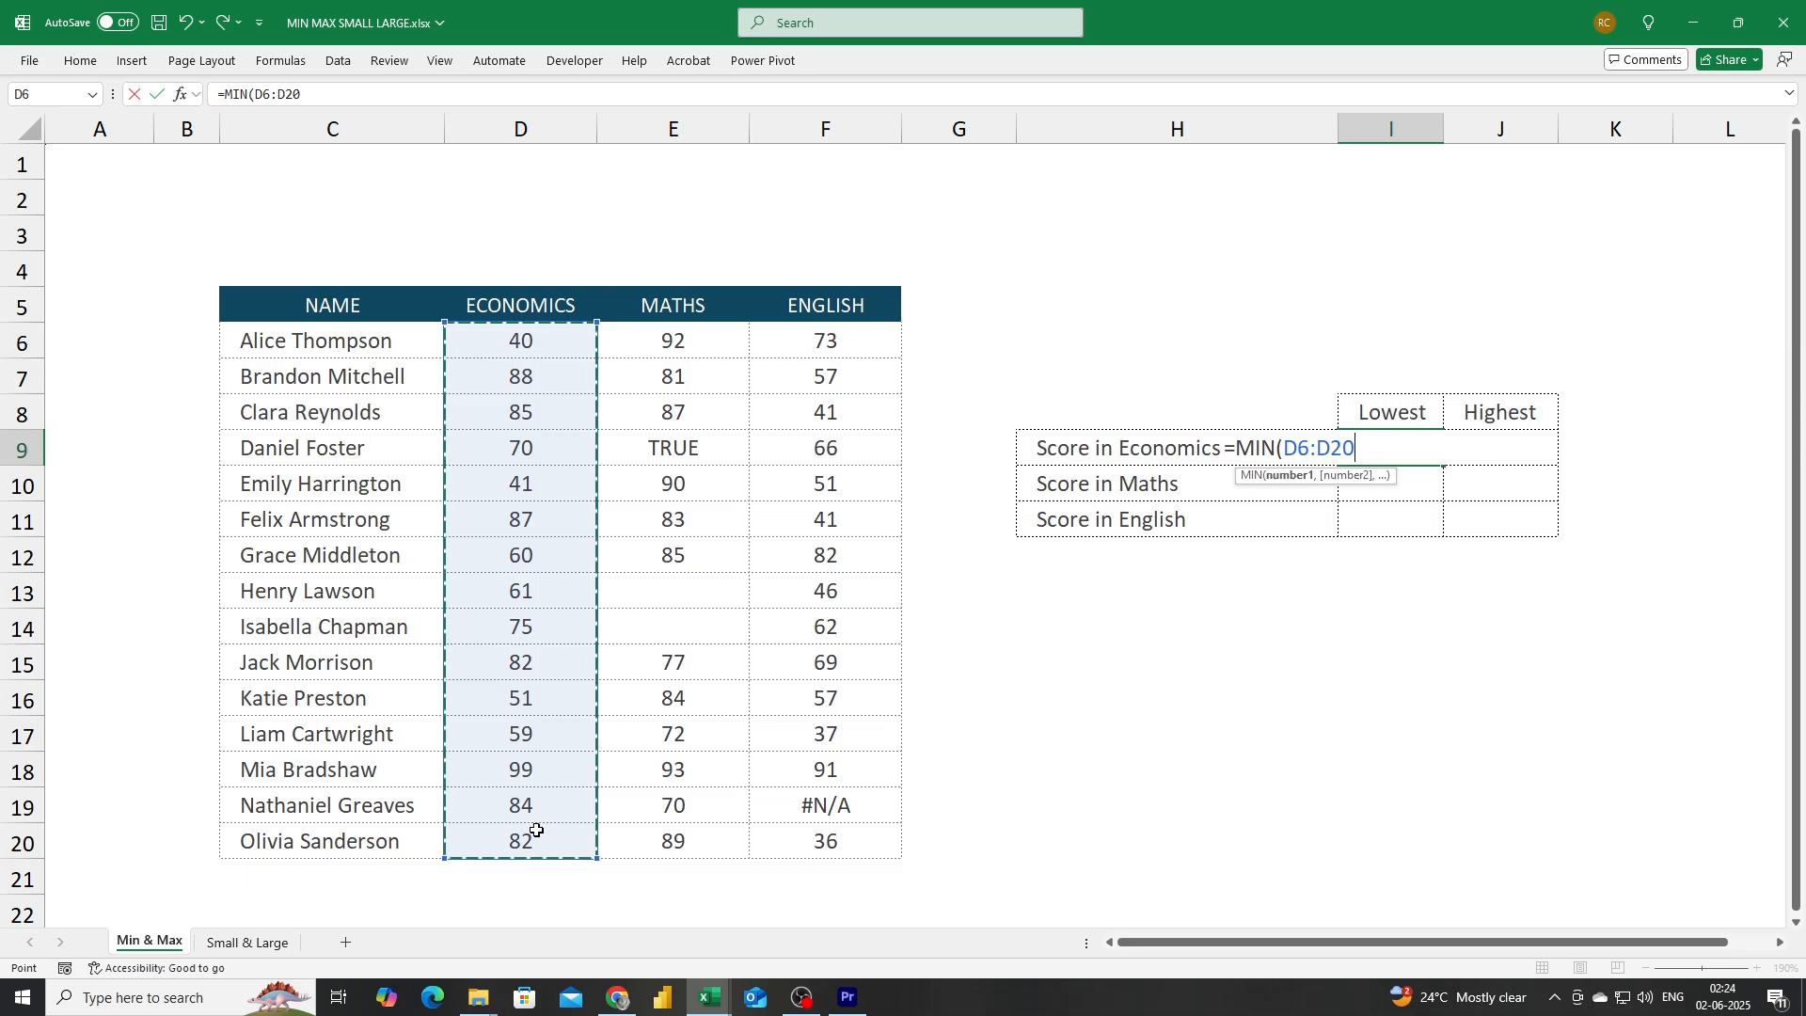
text())
key(Return)
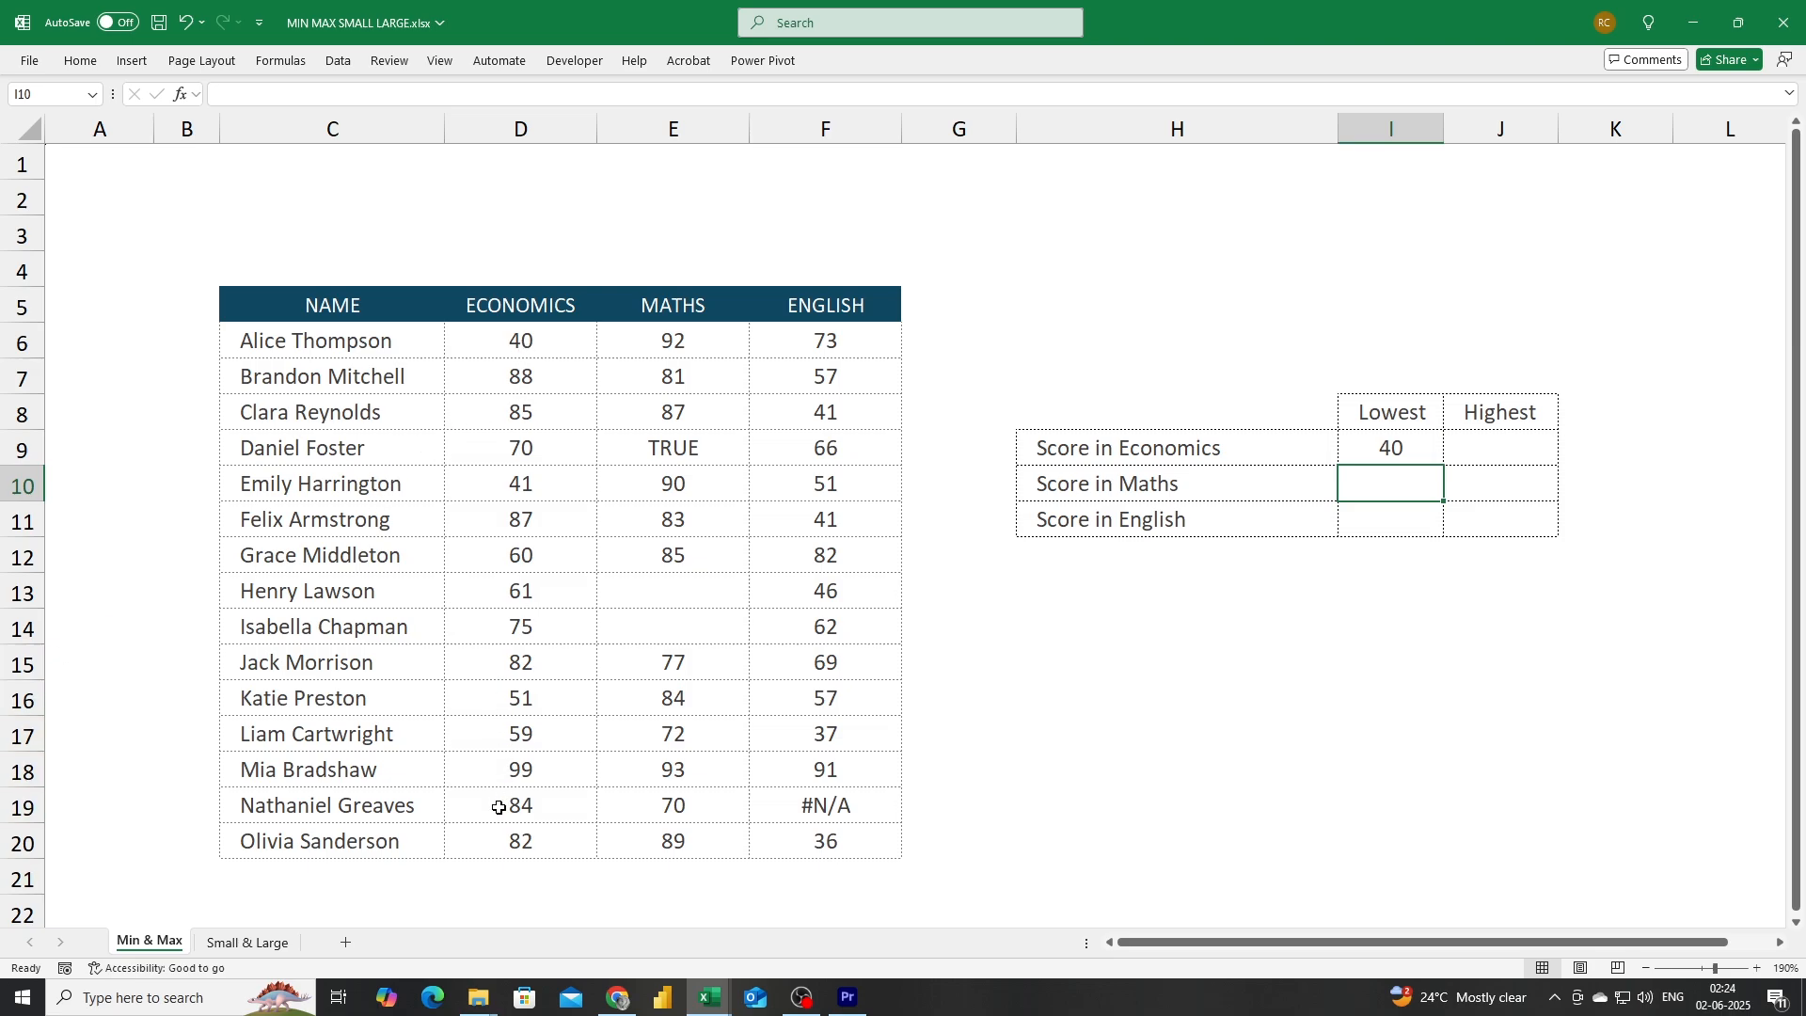
Enter a MAX formula over the Economics scores D6:D20 in the highest Economics score cell.
click(1489, 454)
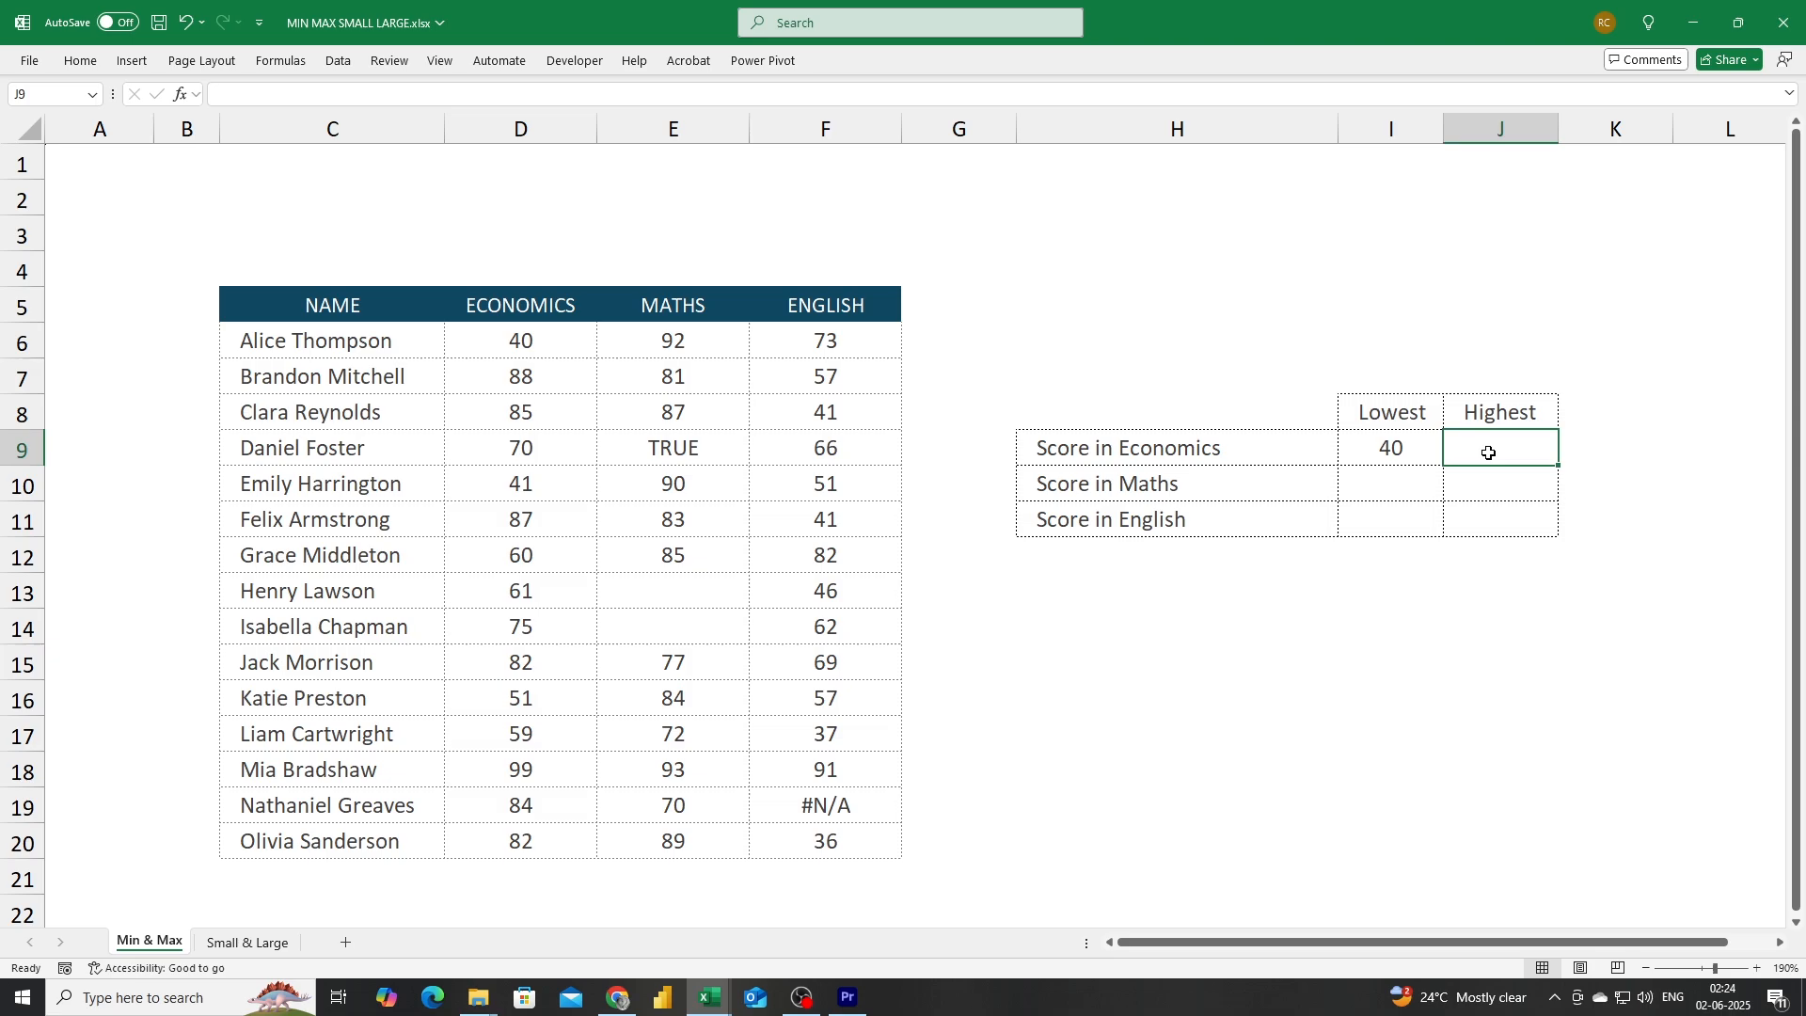
text(=max)
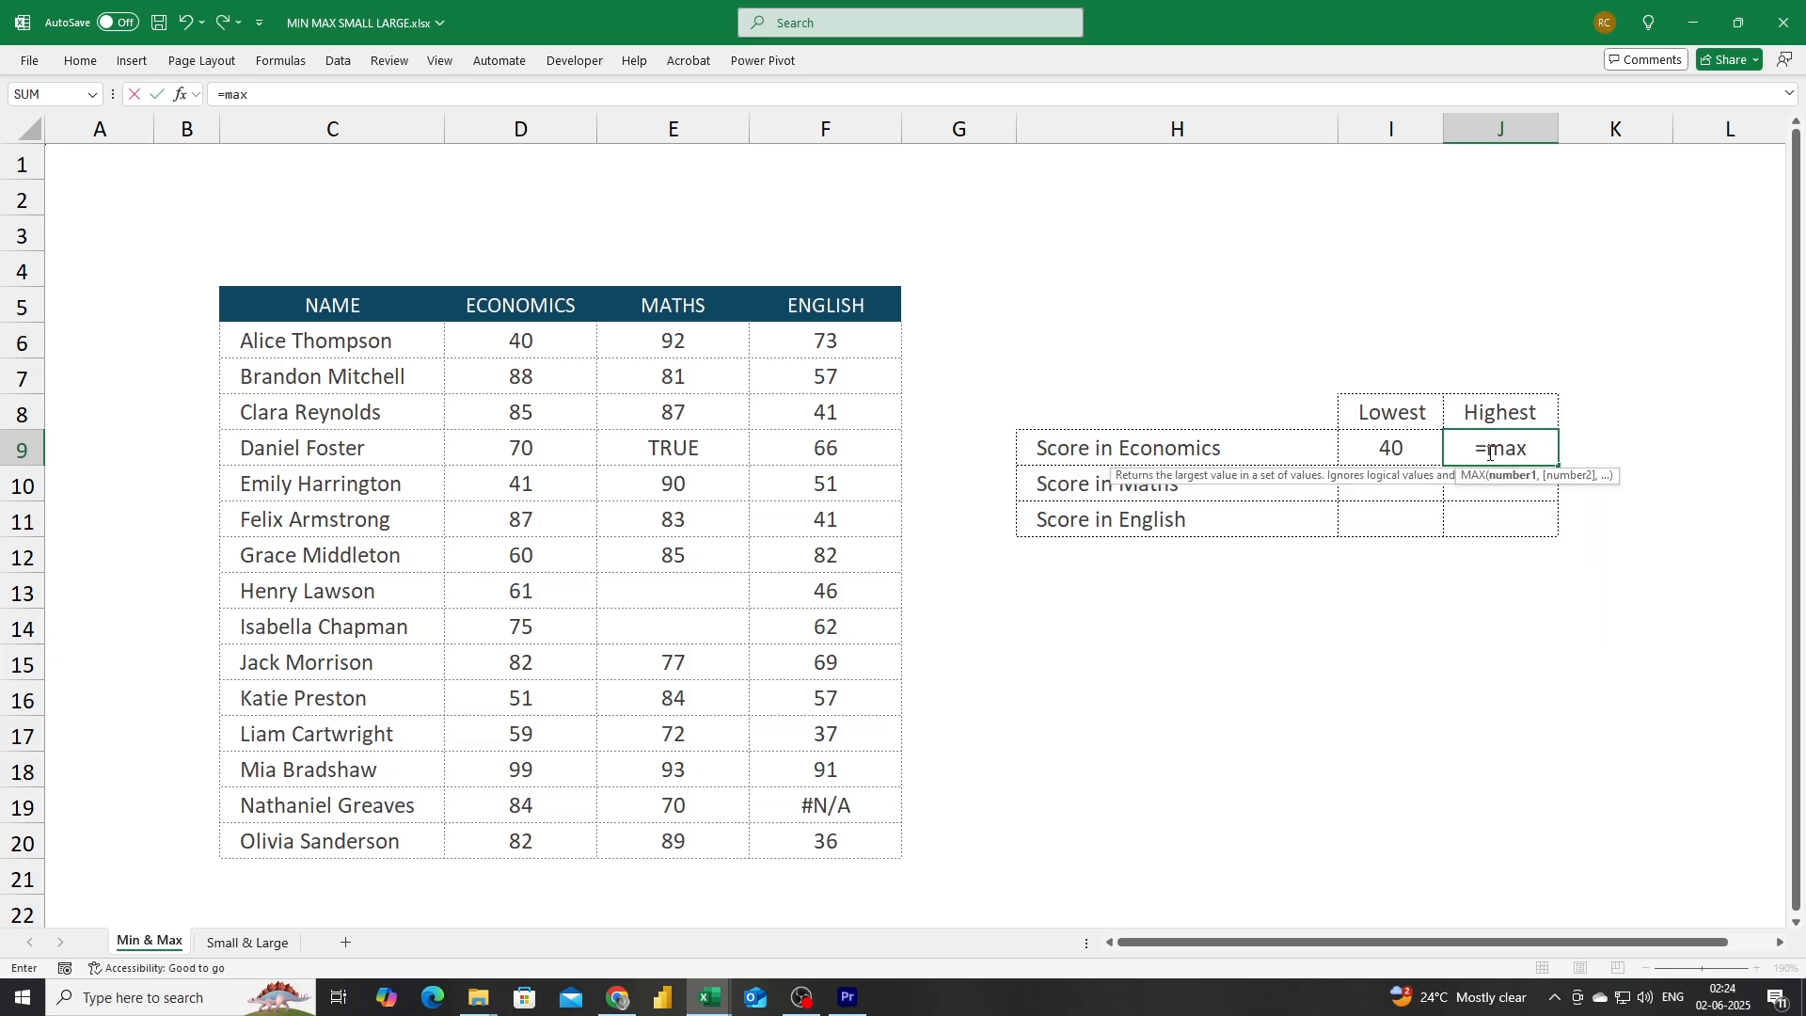
key(Tab)
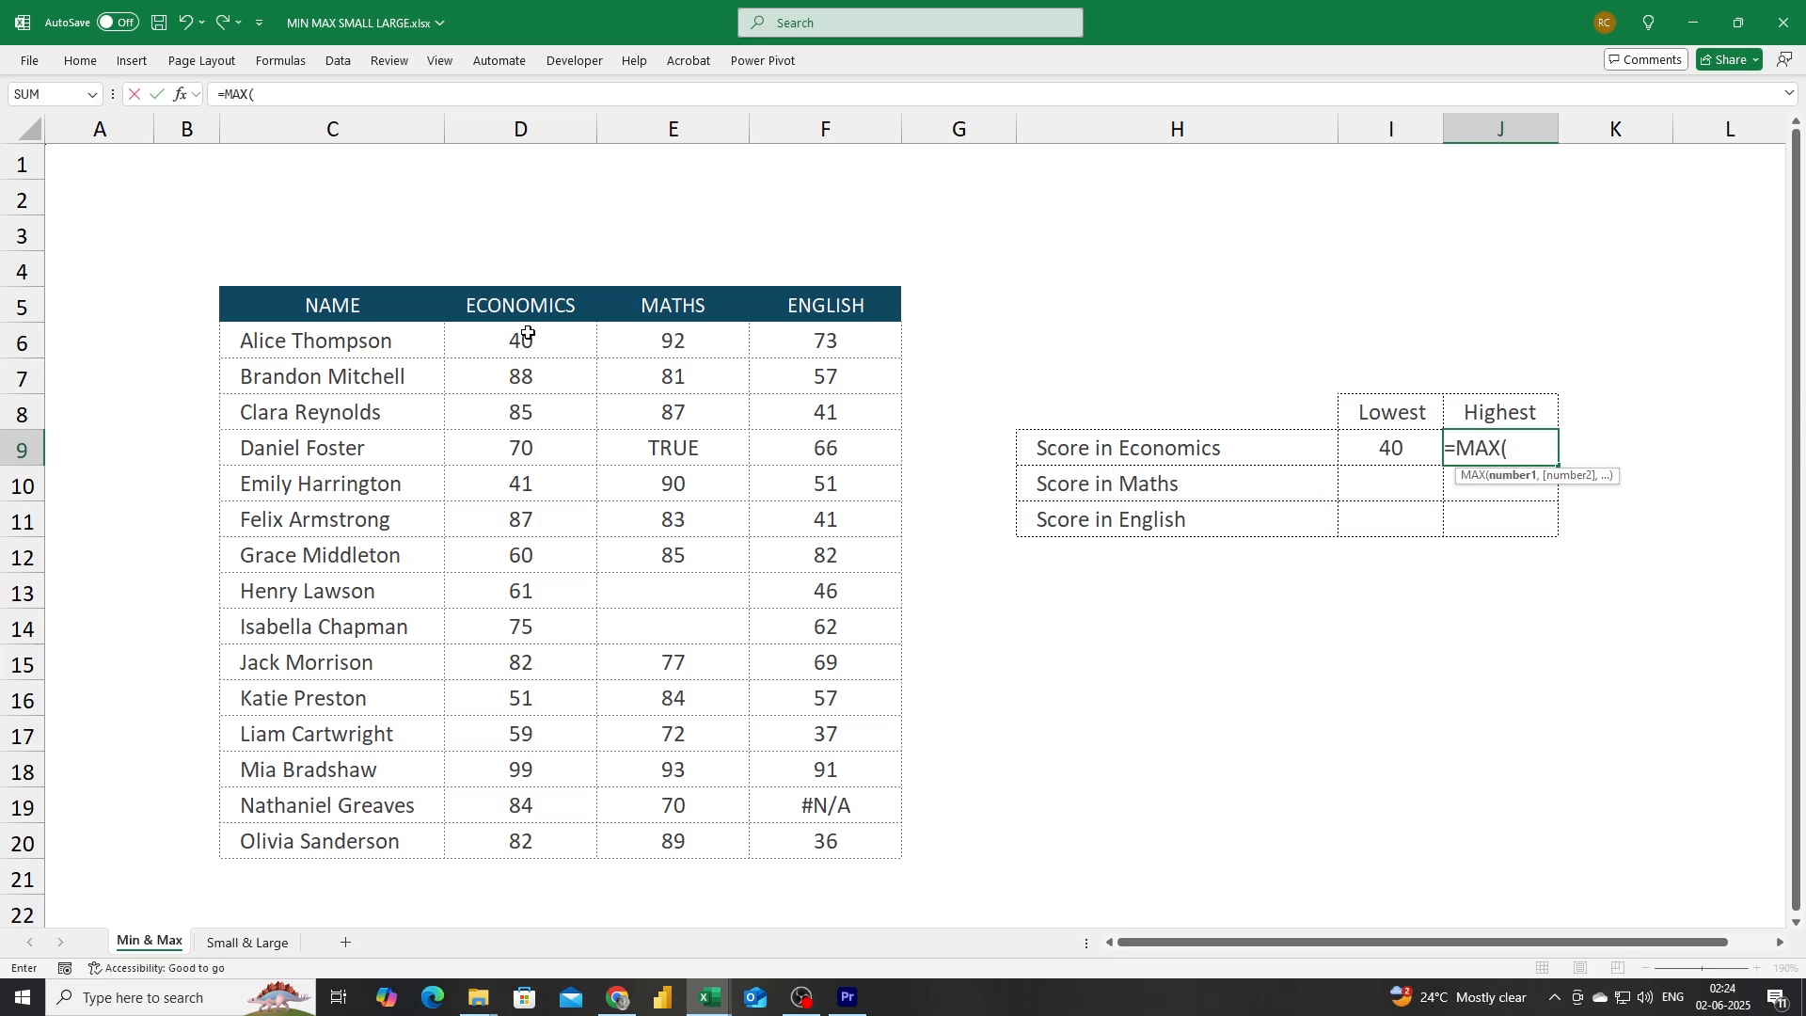
drag(527, 341, 523, 846)
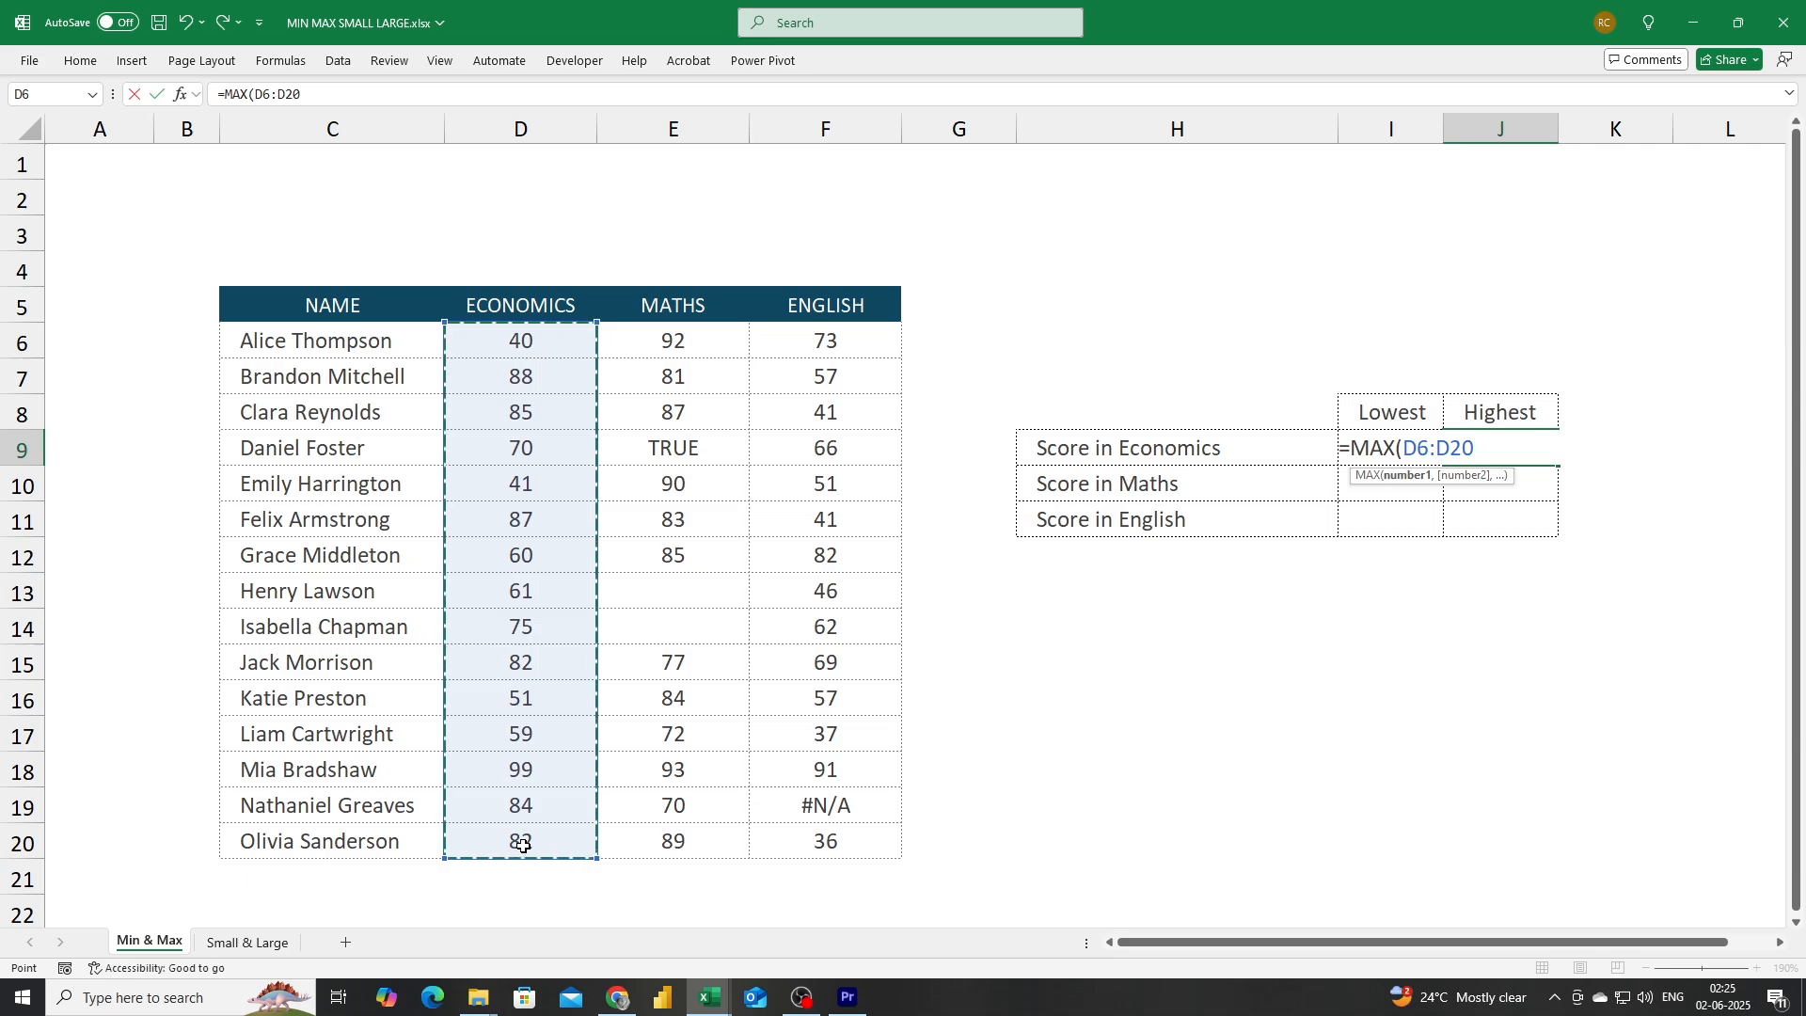
text())
key(Return)
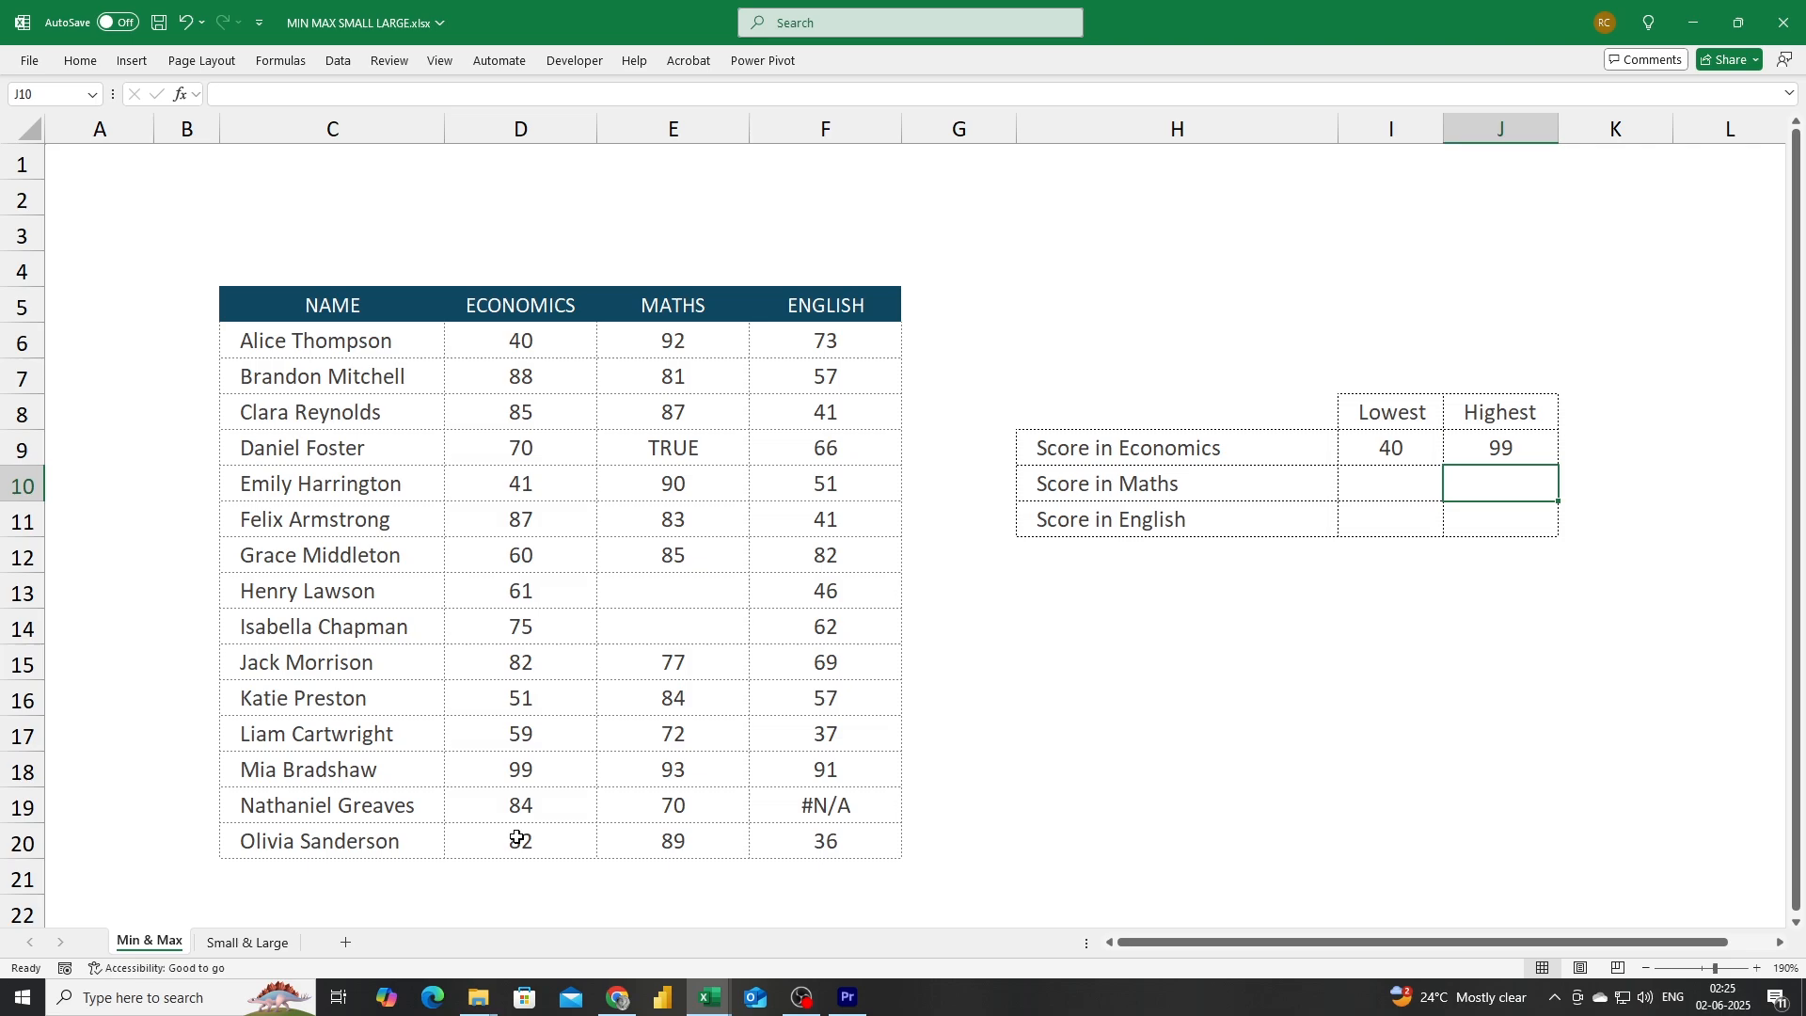
Enter a MIN formula over the Maths scores E6:E20 in the lowest Maths score cell.
click(1377, 491)
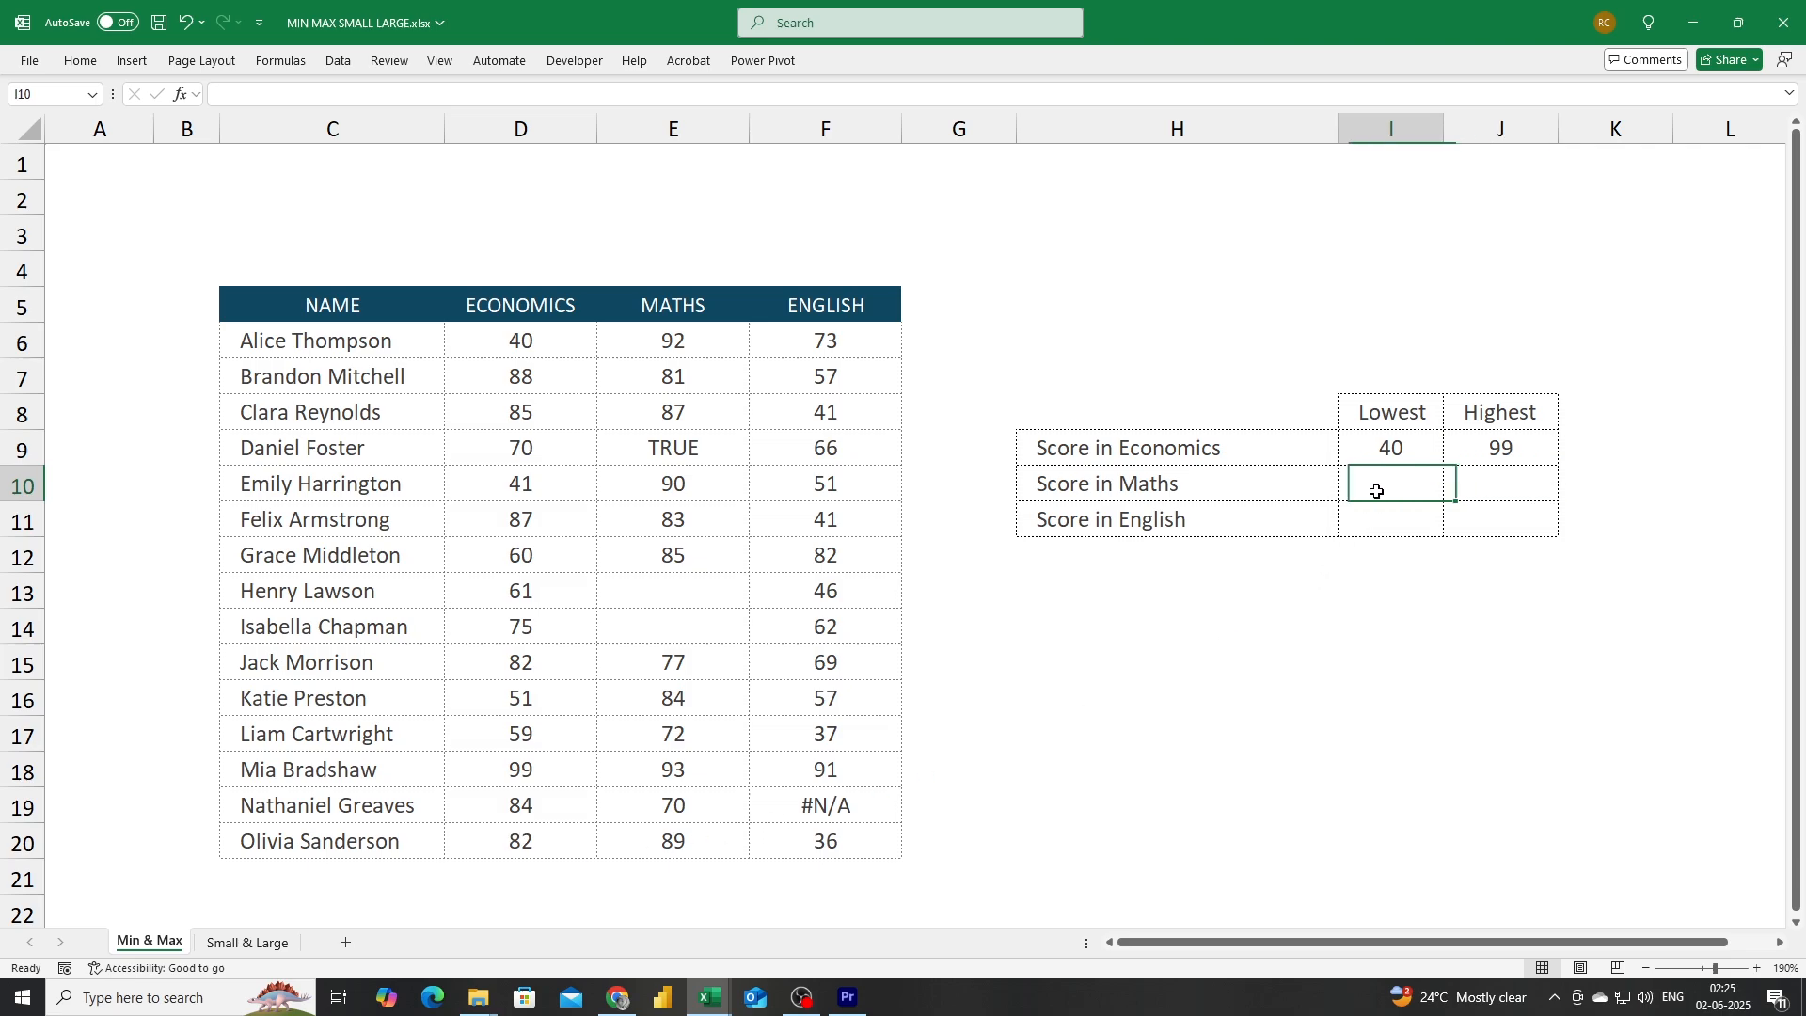
text(=)
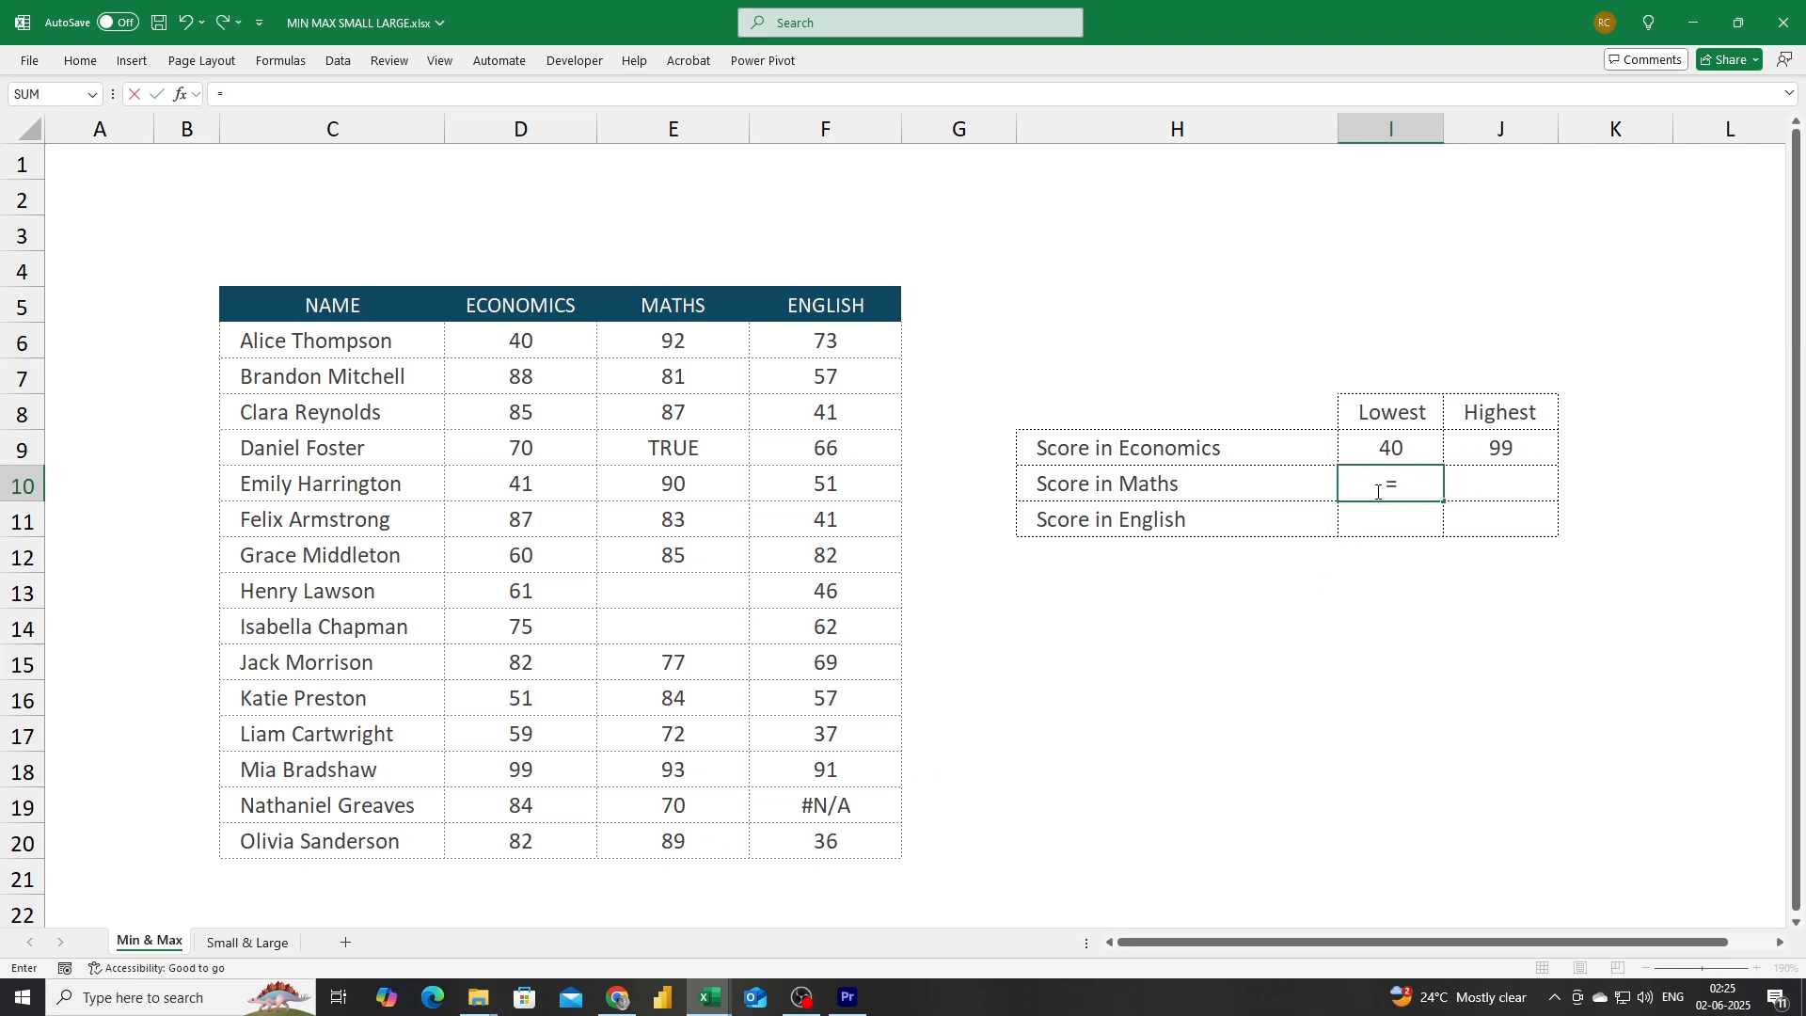
text(min)
key(Tab)
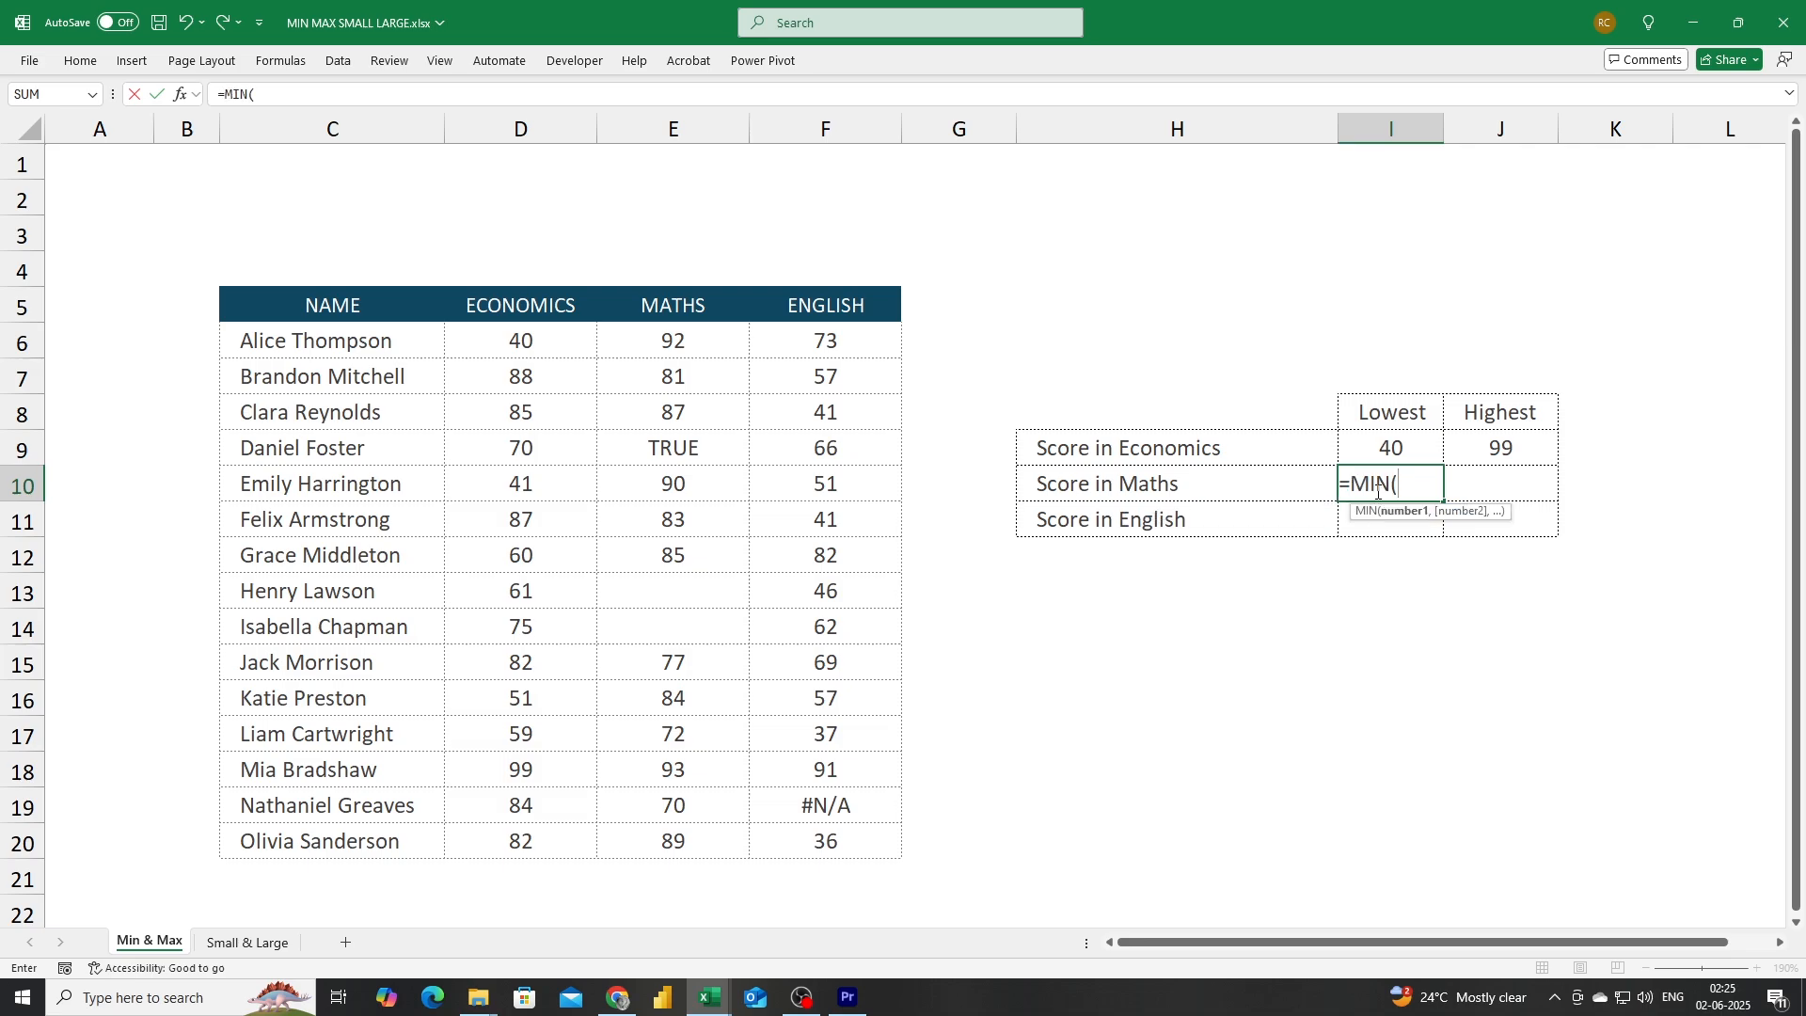
drag(693, 347, 698, 843)
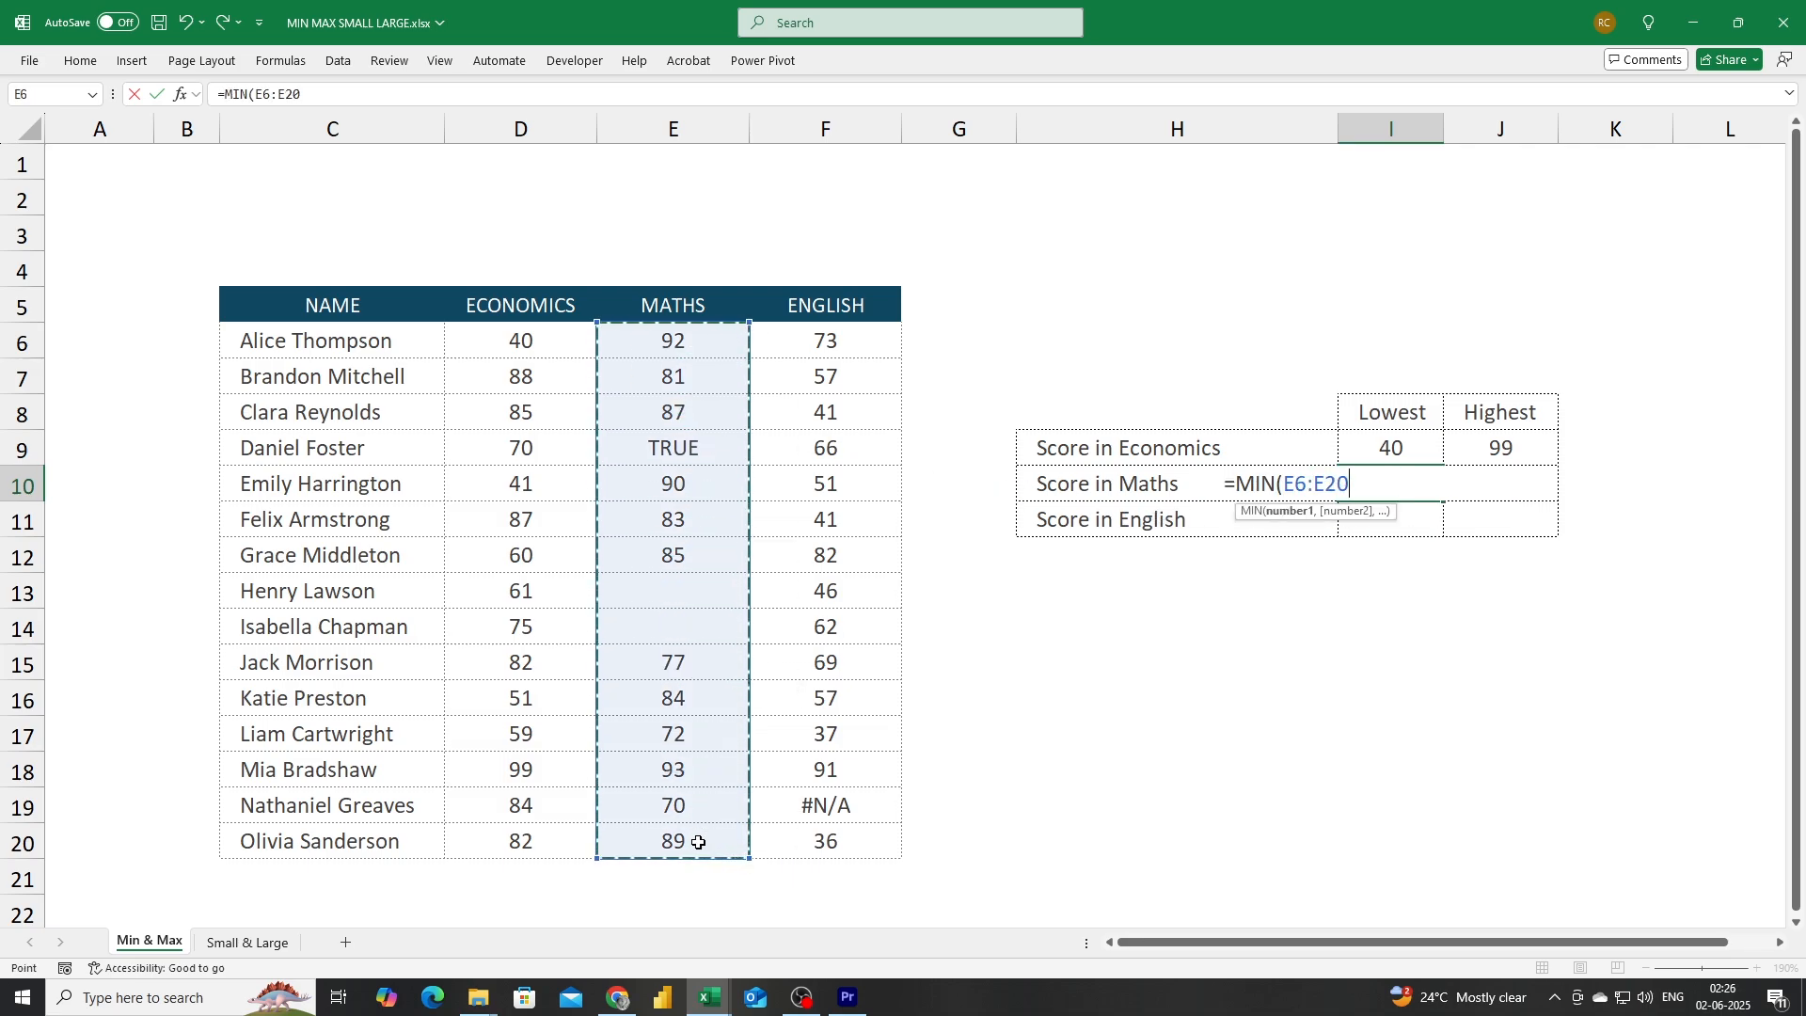
text())
key(Return)
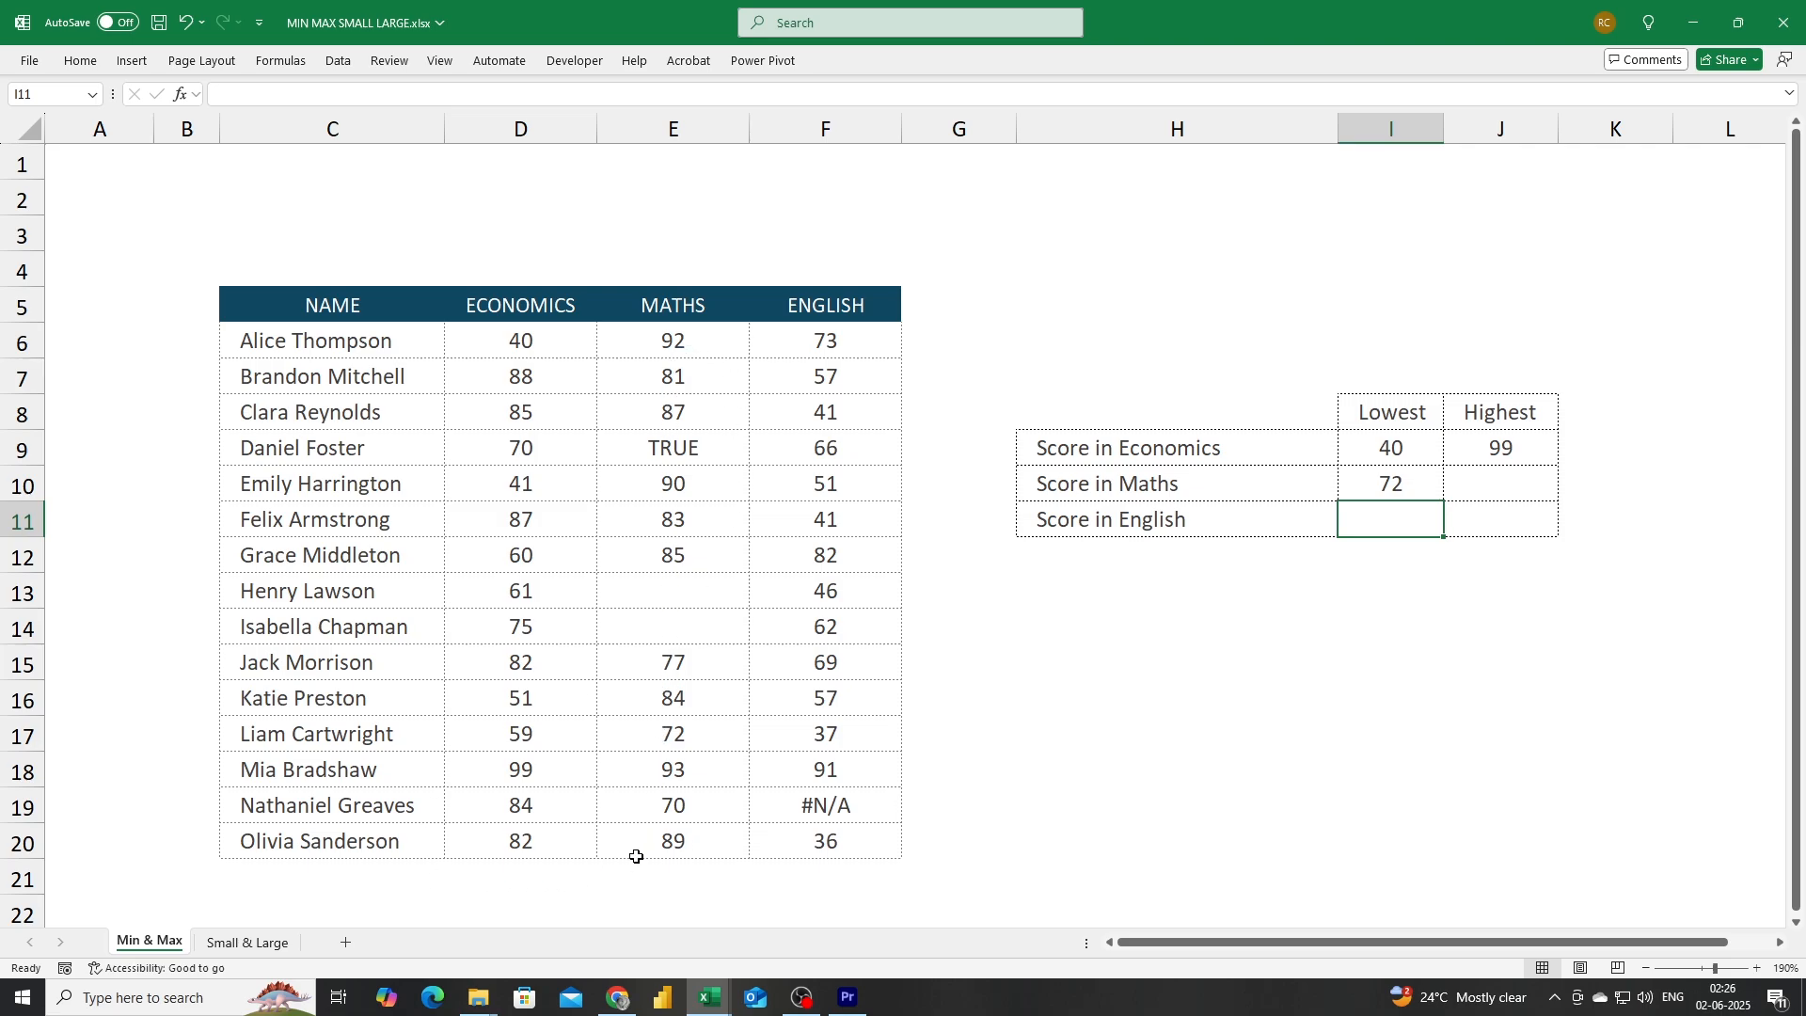
Select the Maths scores E6:E20 and turn off their center alignment, then collapse the ribbon.
click(664, 807)
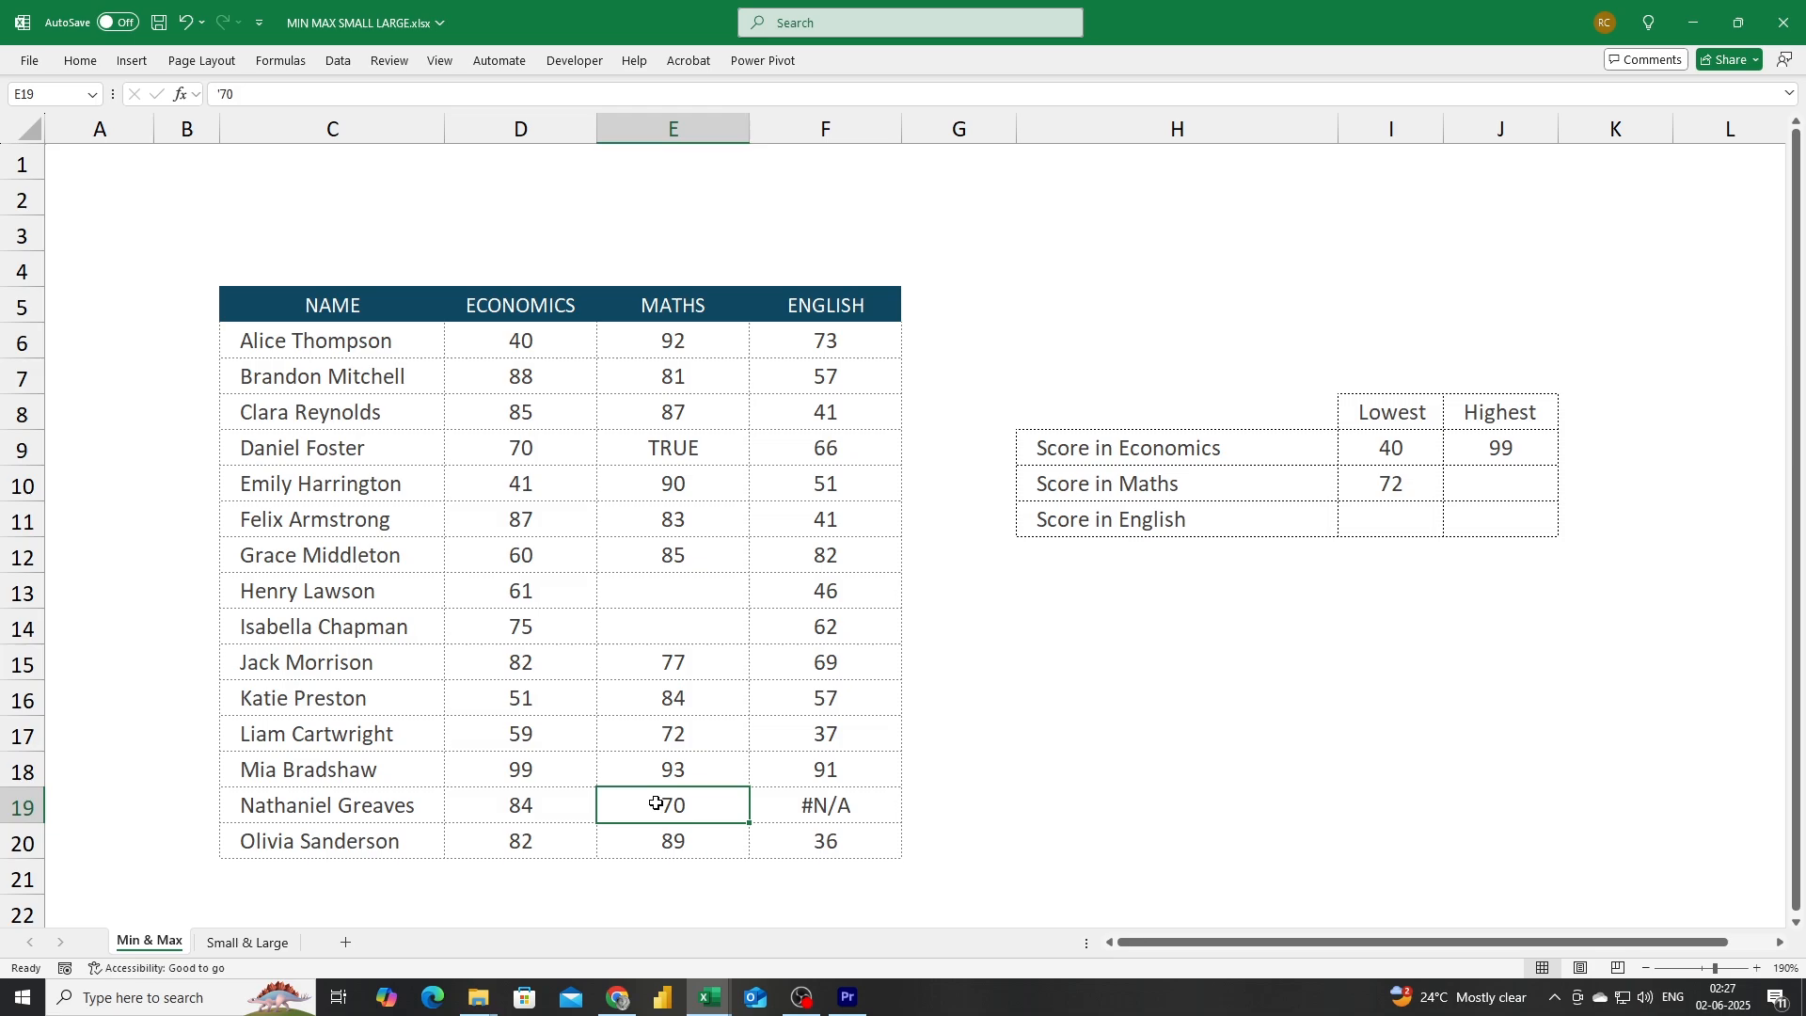
drag(671, 347, 669, 847)
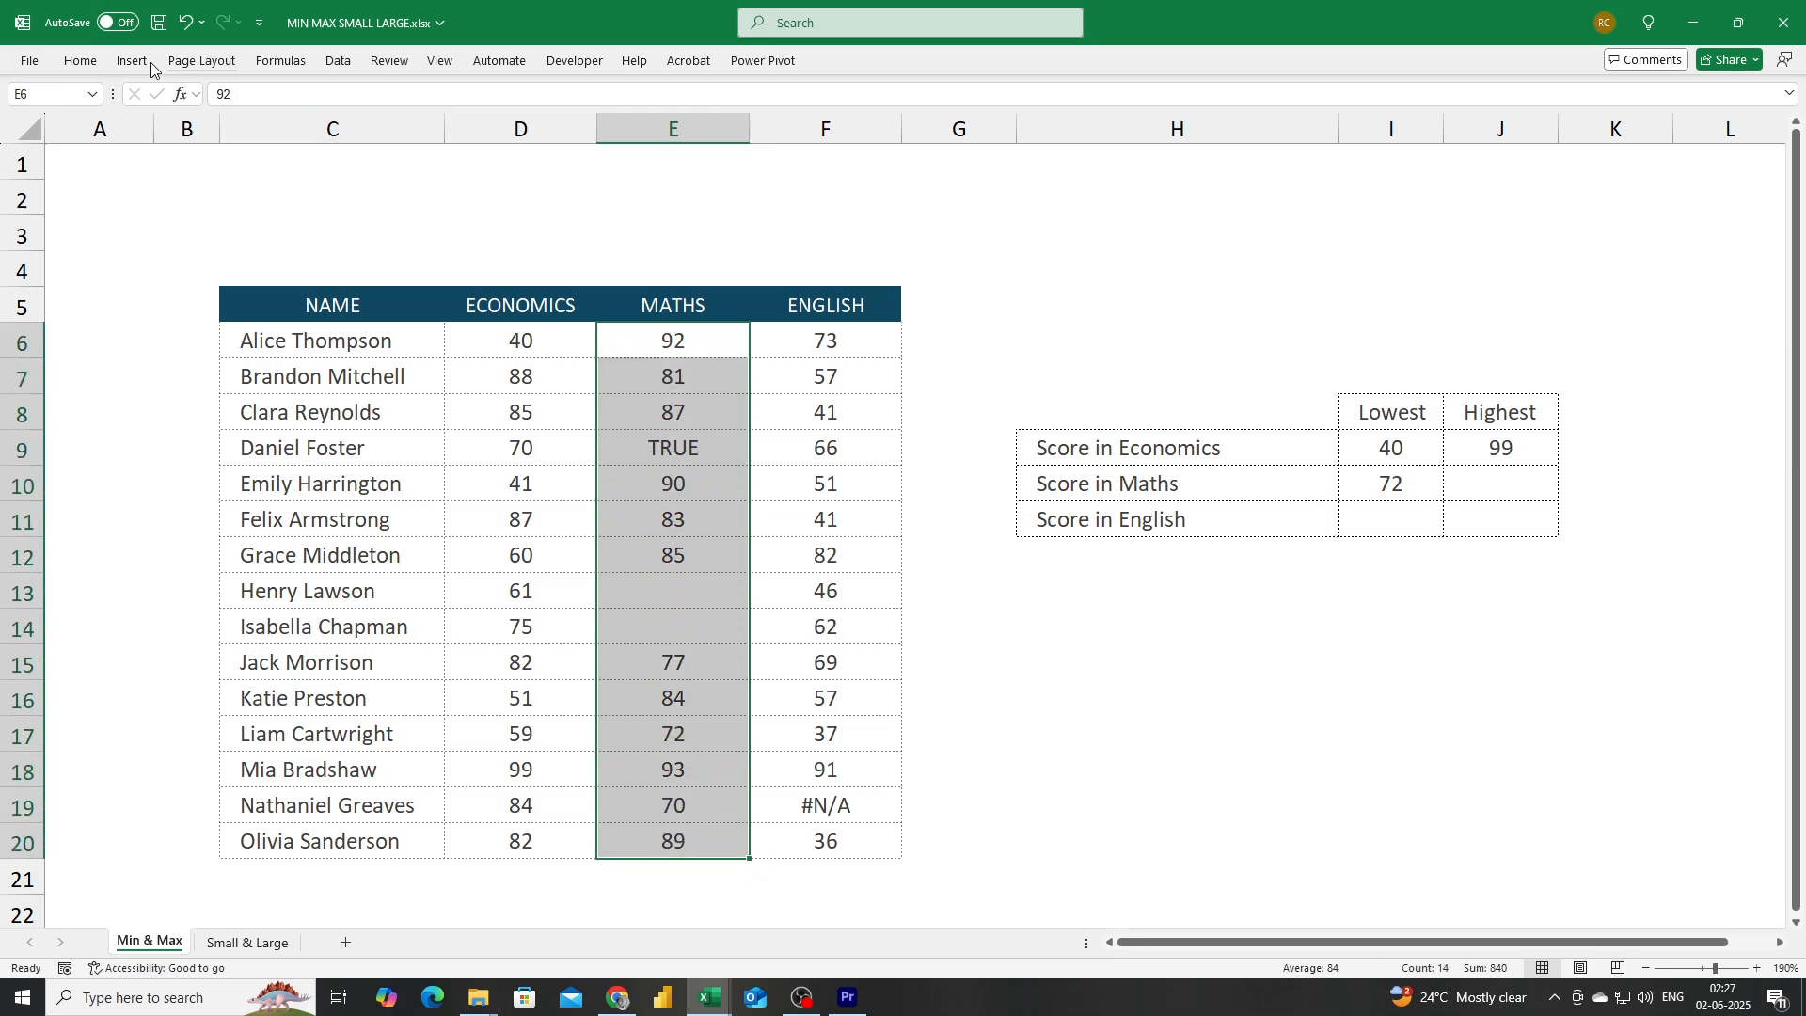
click(80, 62)
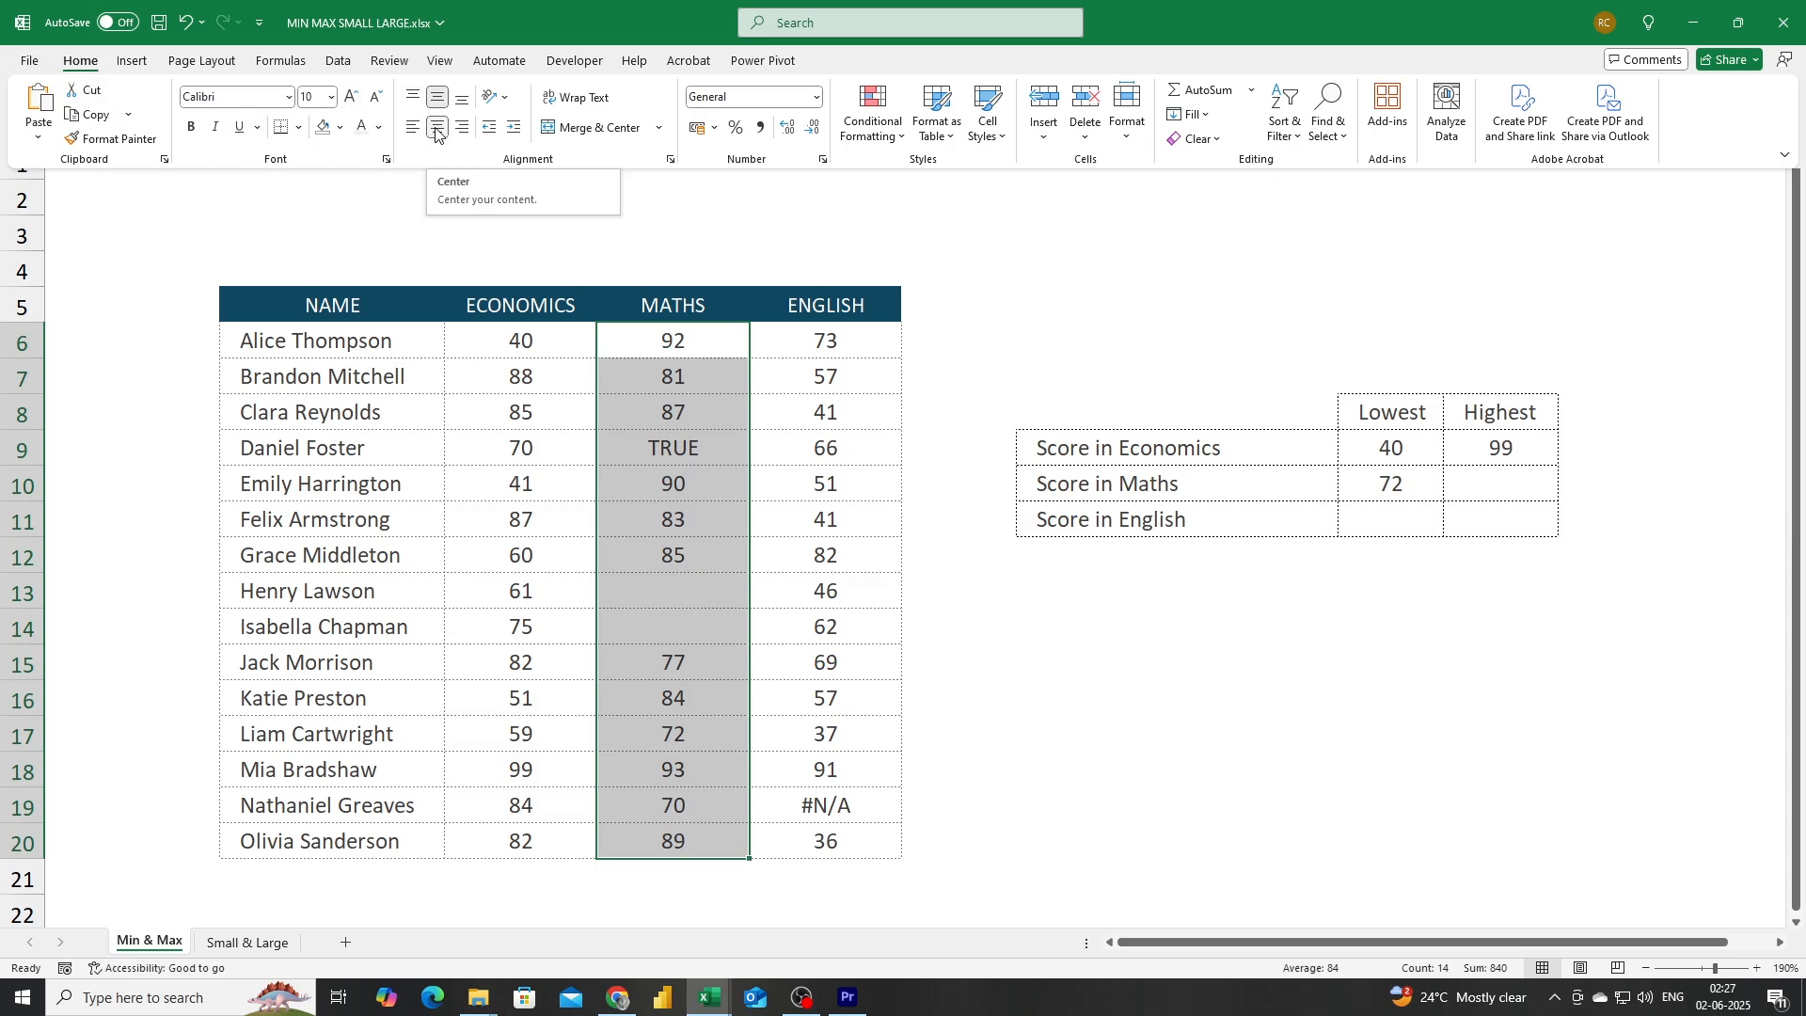
click(435, 132)
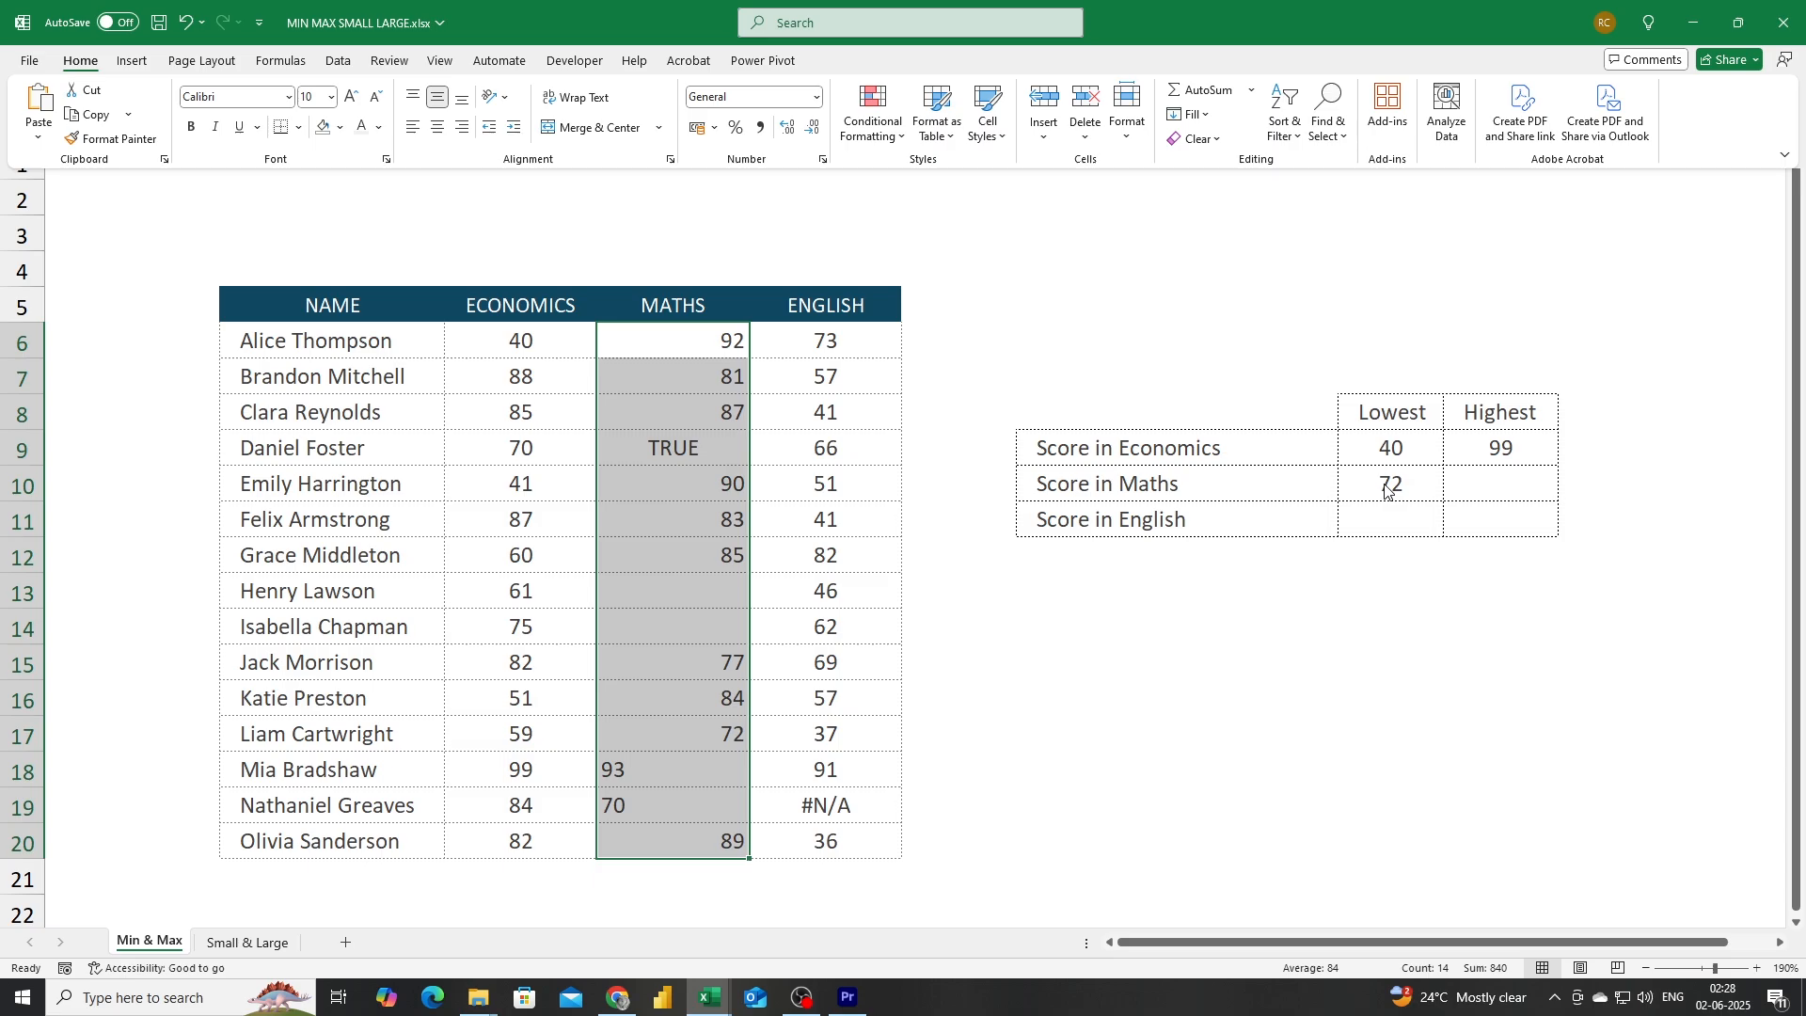
key(ctrl+F1)
Enter a MAX formula over the Maths scores E6:E20 in the highest Maths score cell.
click(1507, 490)
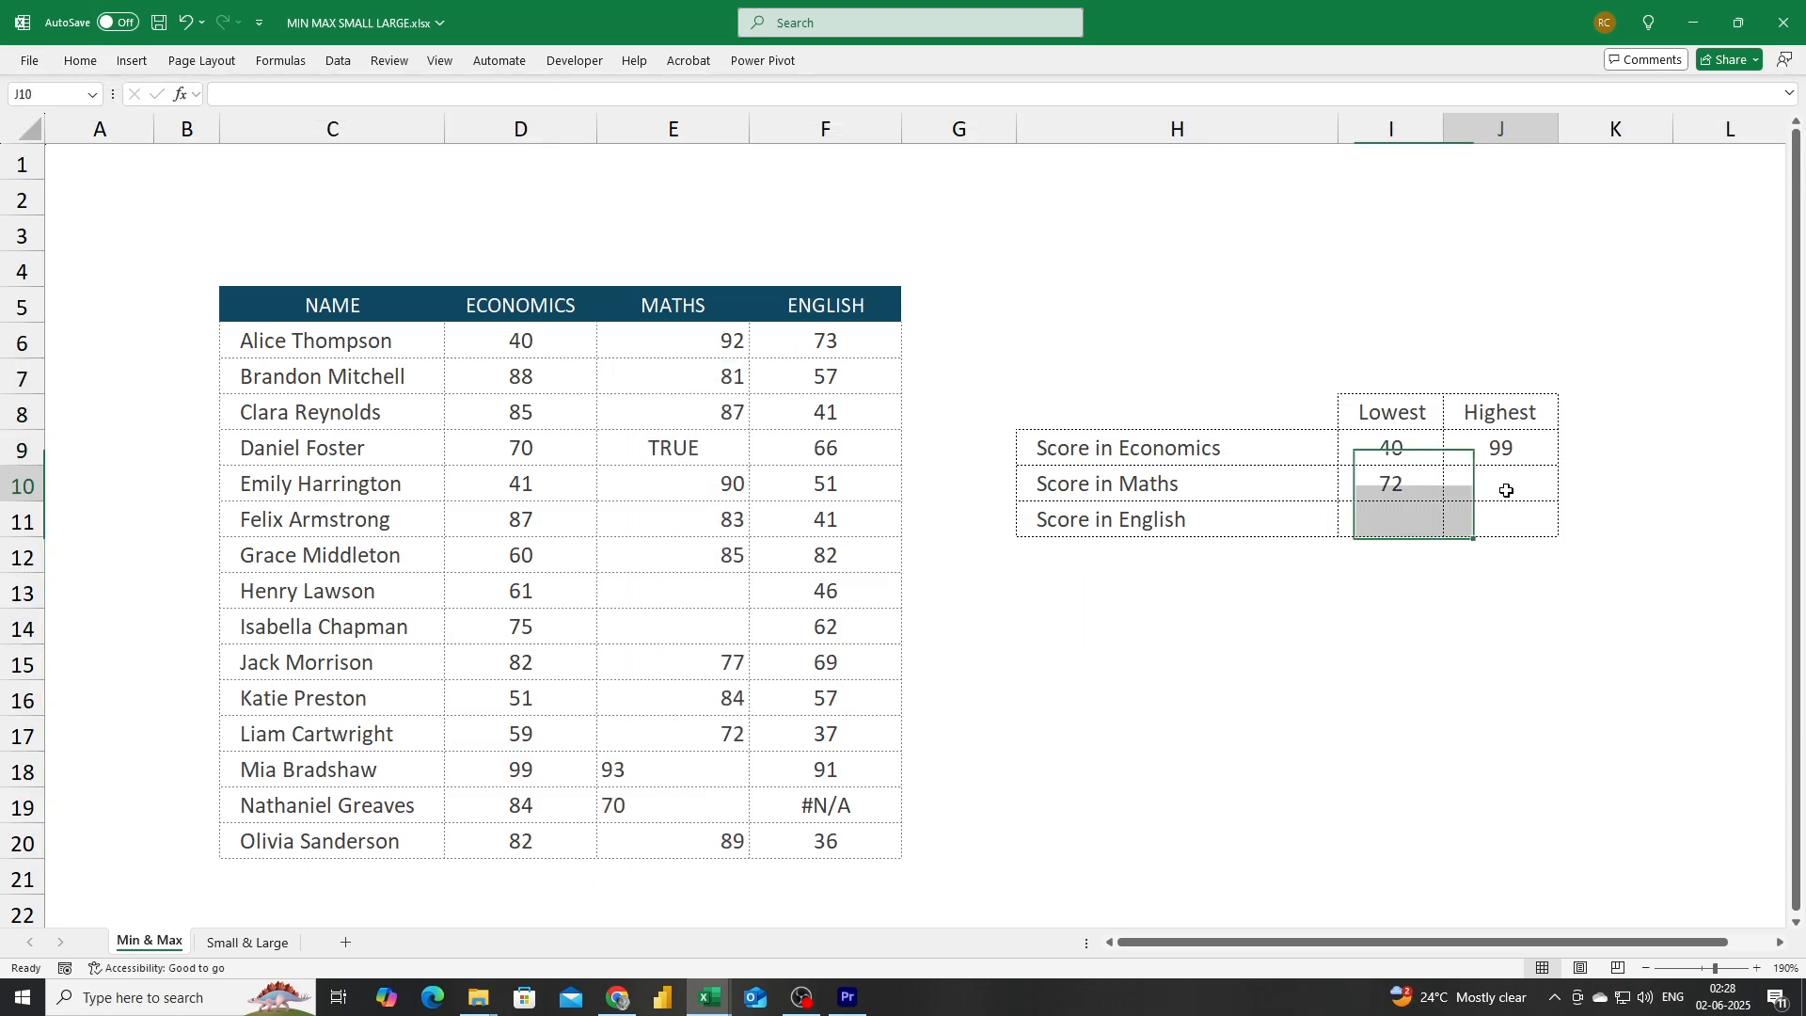
text(=max()
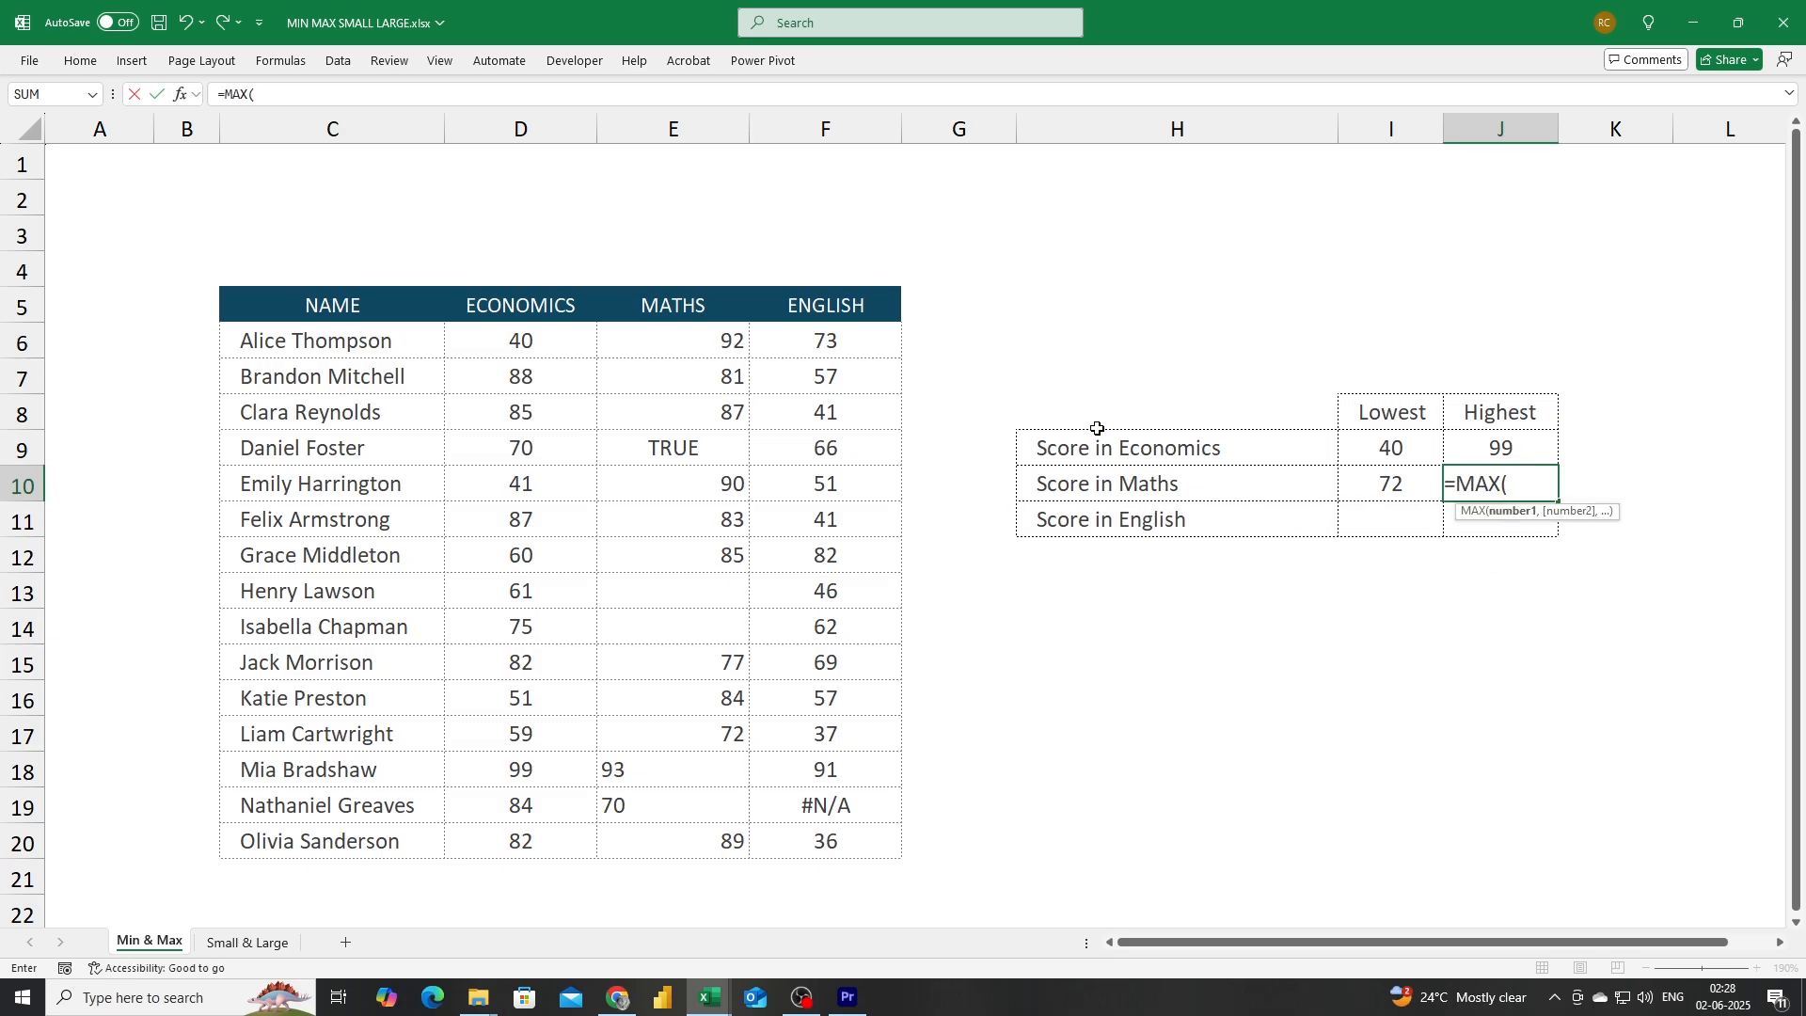
drag(659, 334, 658, 844)
text())
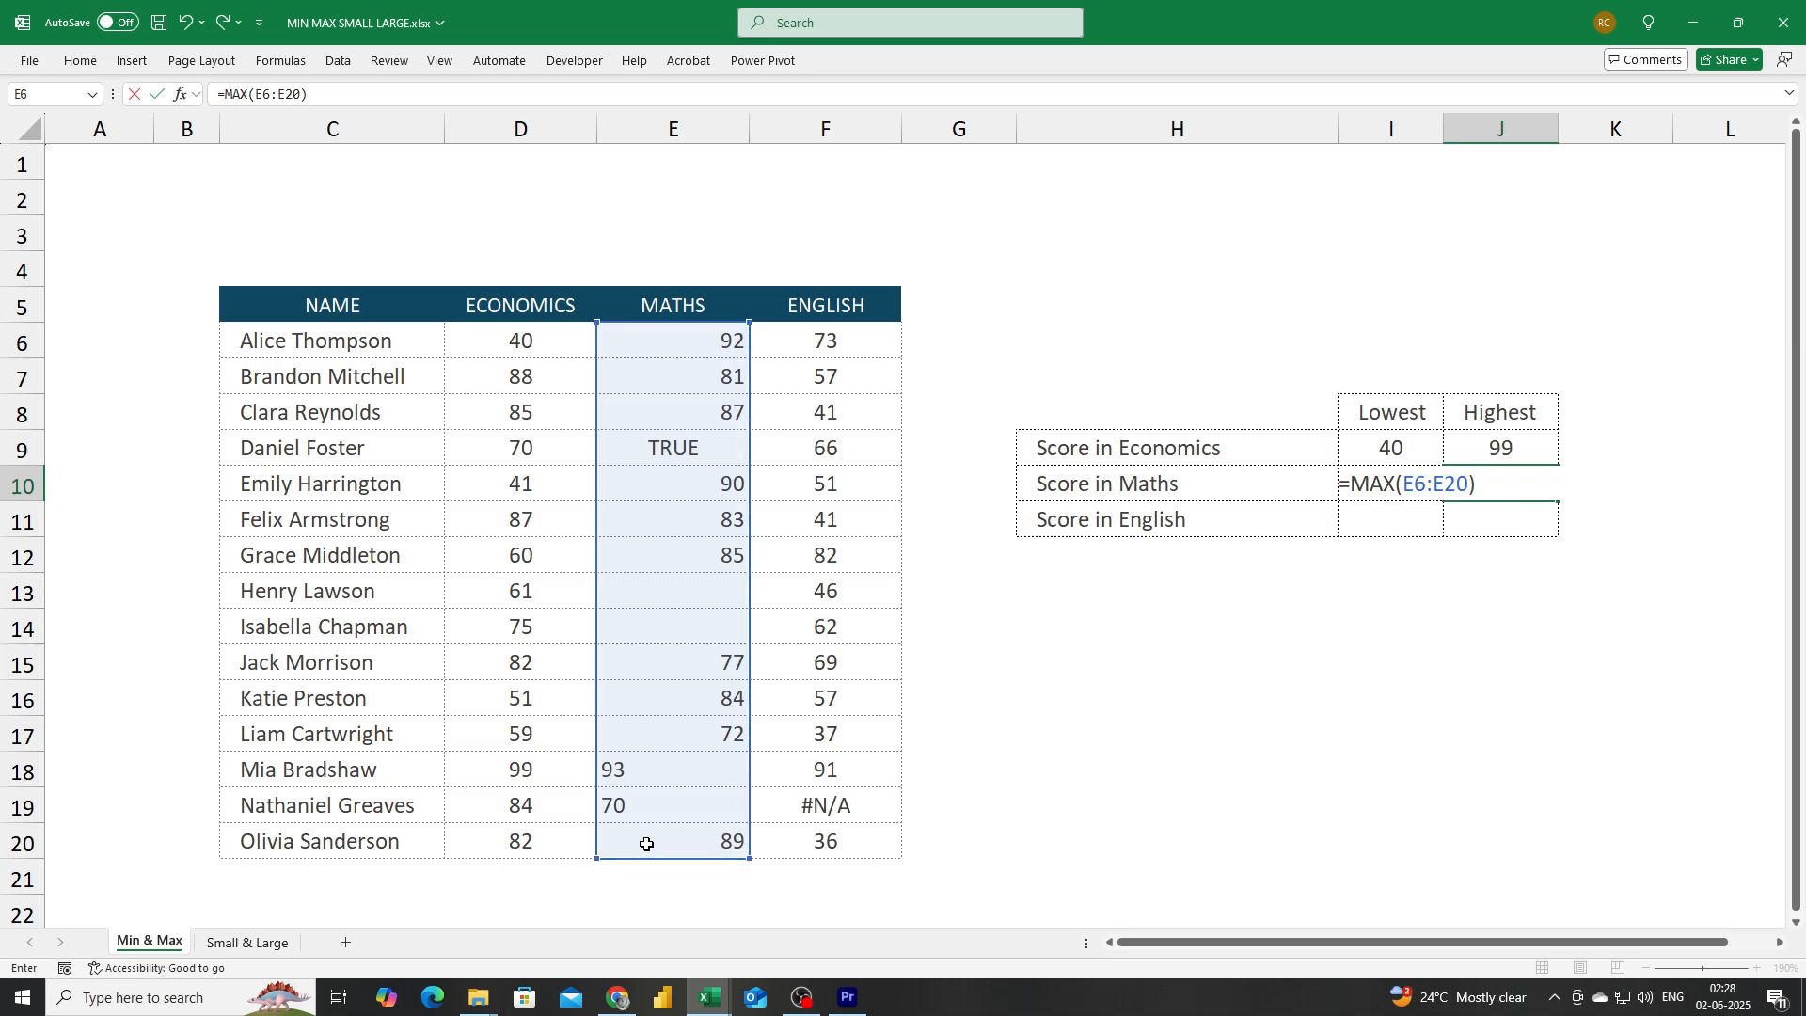
key(Return)
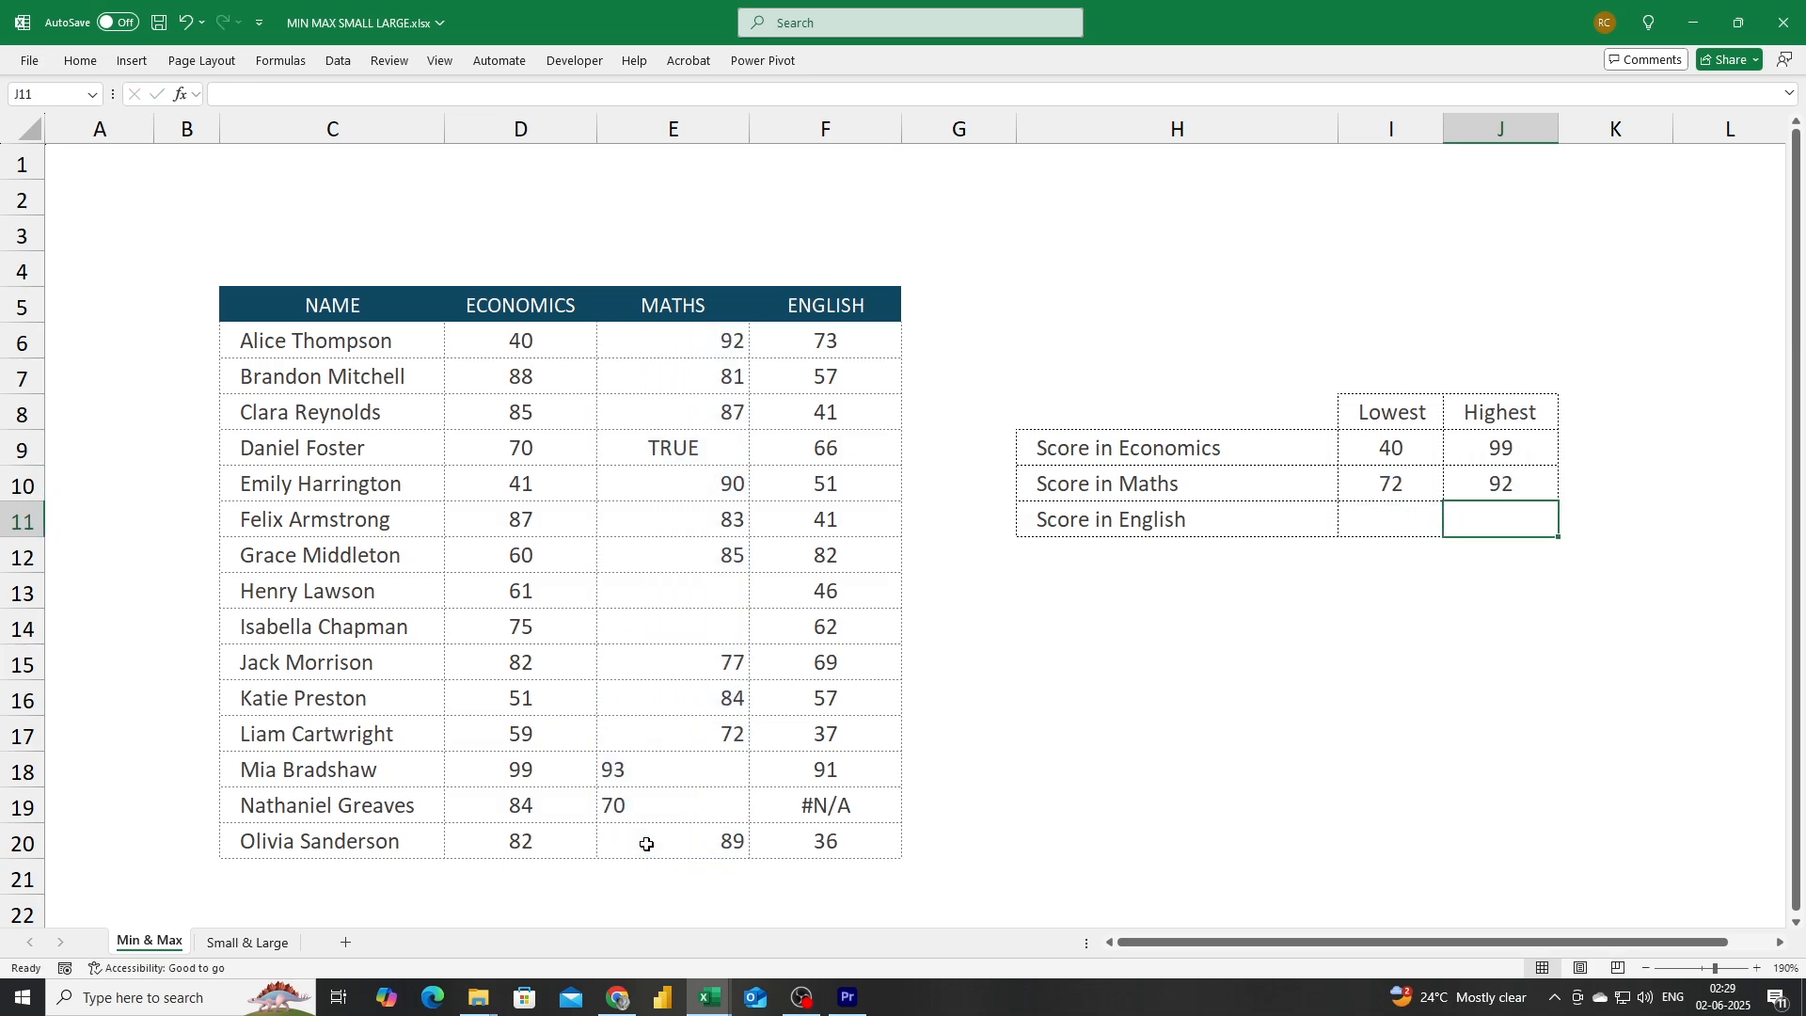
Turn off center alignment for all score cells in D6:F20.
click(655, 771)
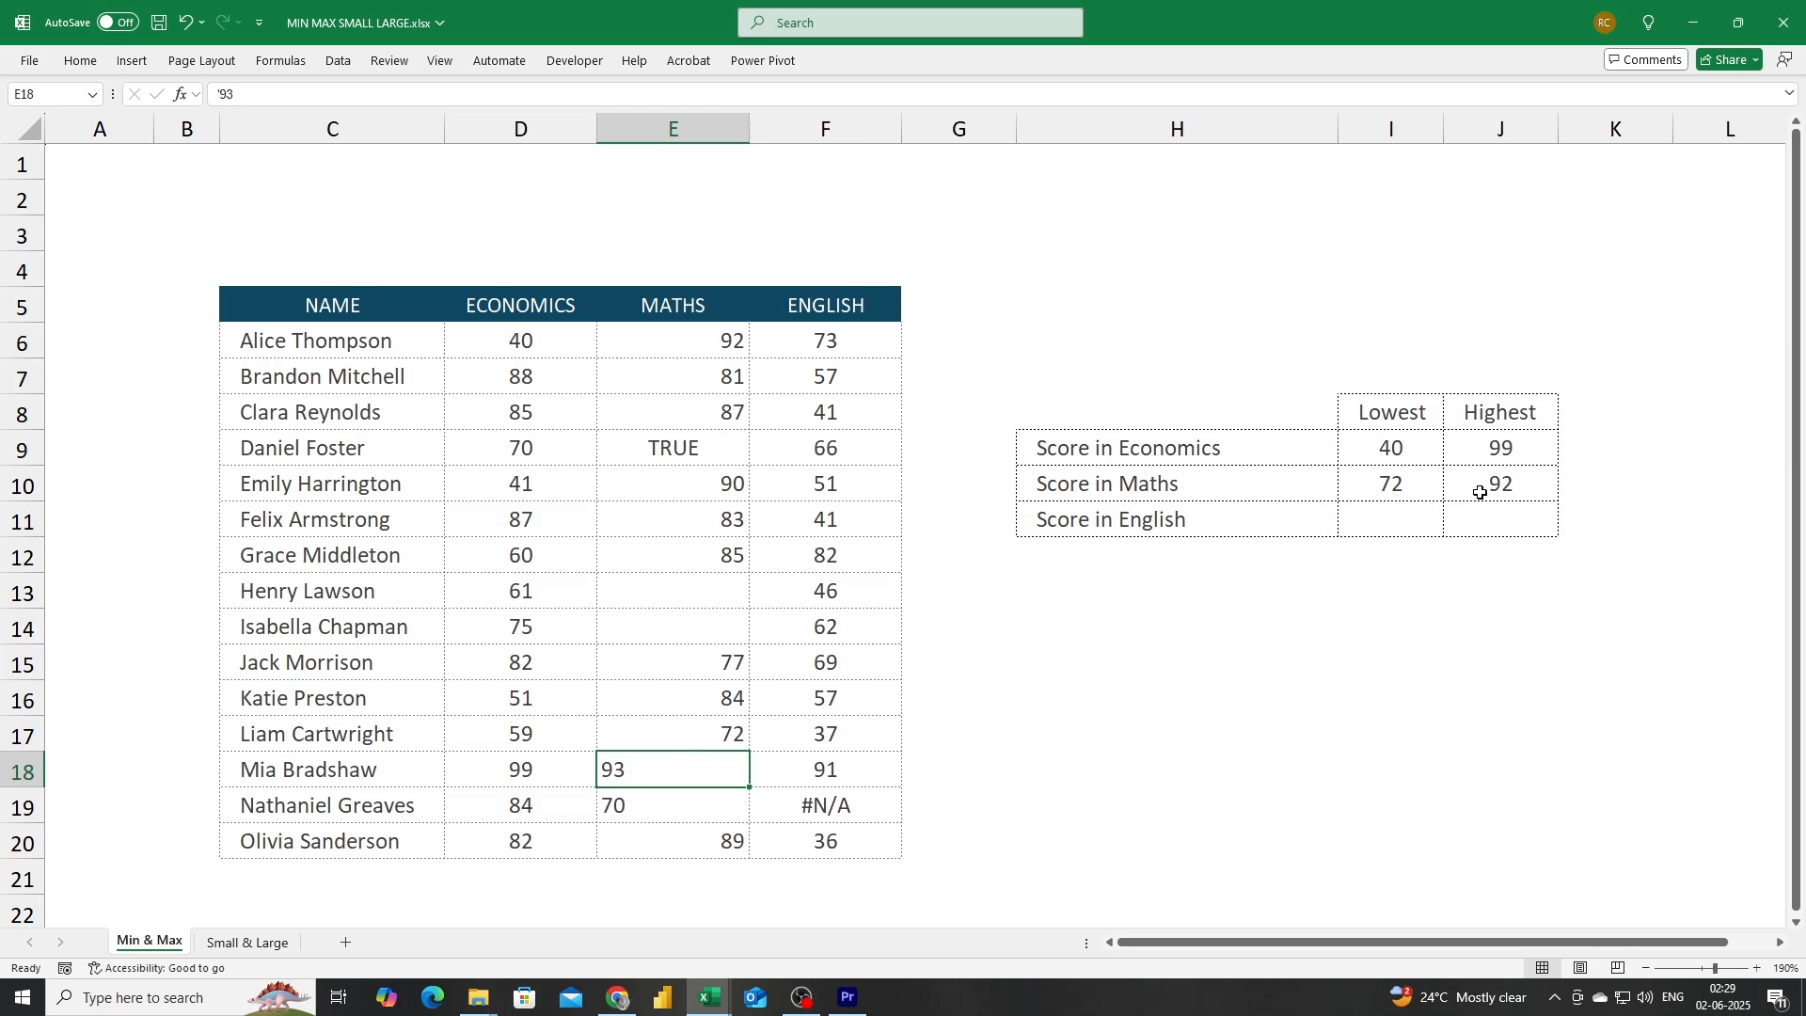
click(630, 819)
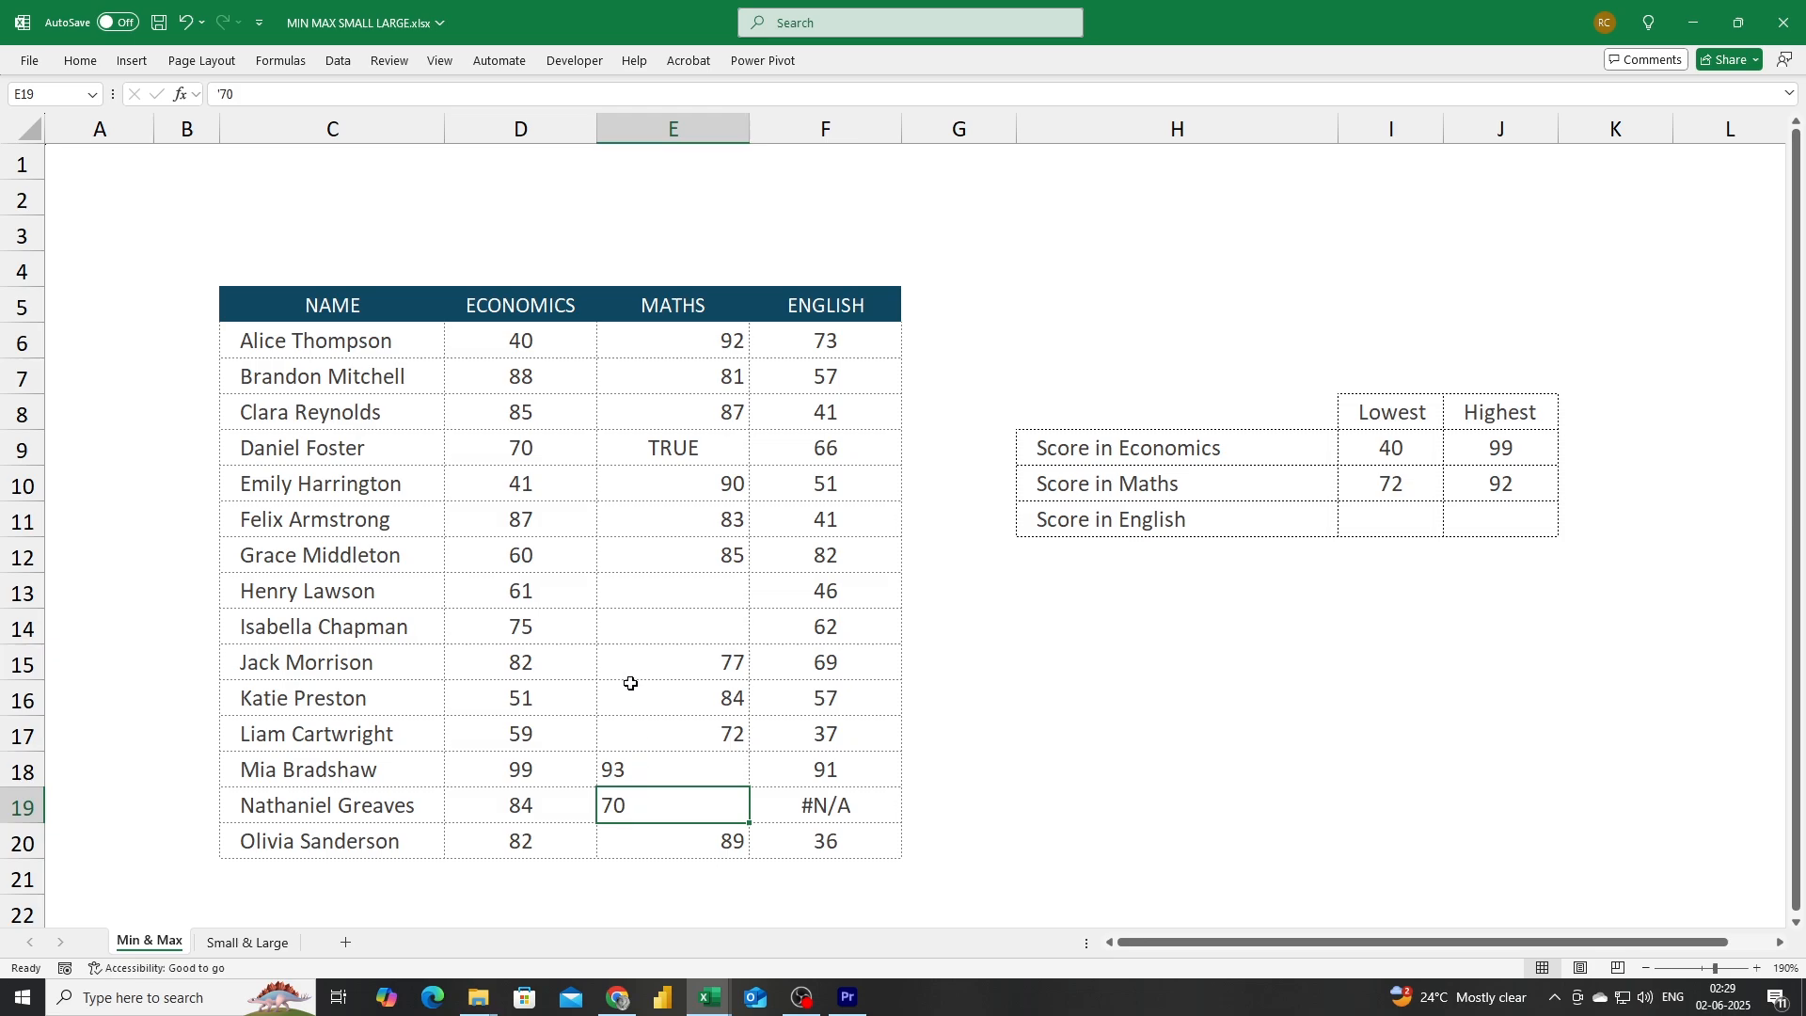
drag(541, 346, 784, 841)
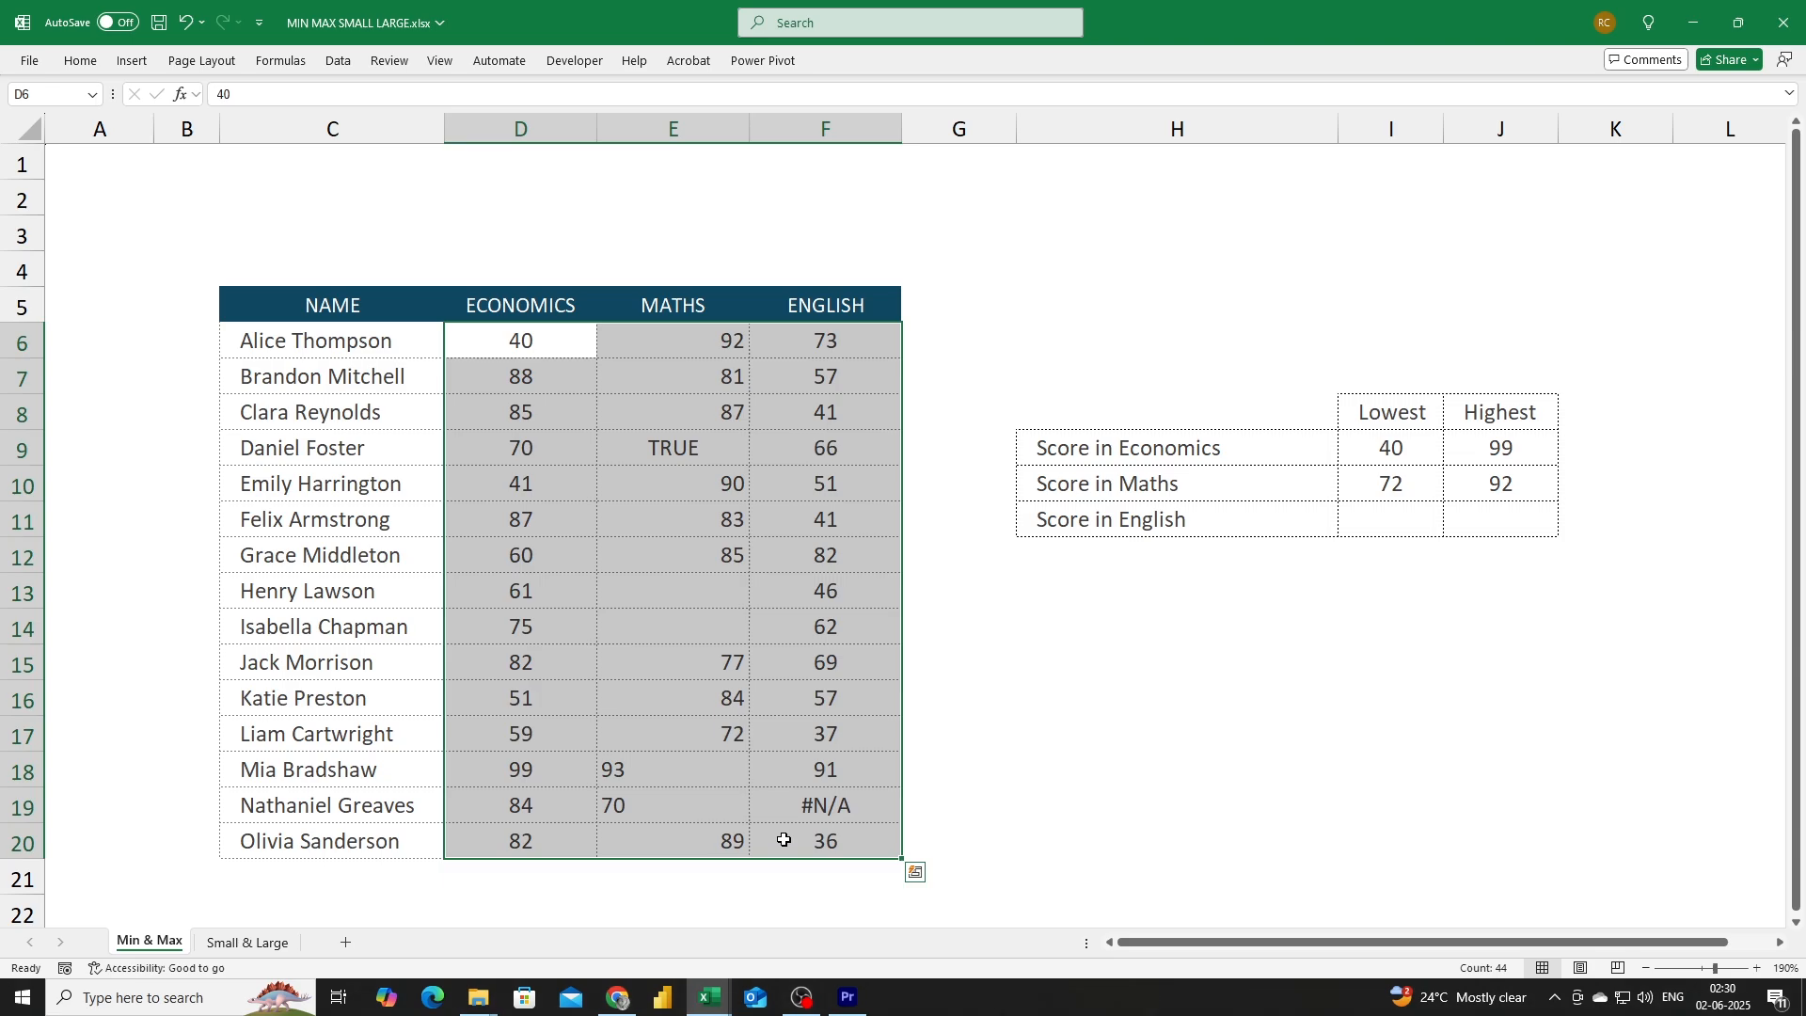
click(75, 62)
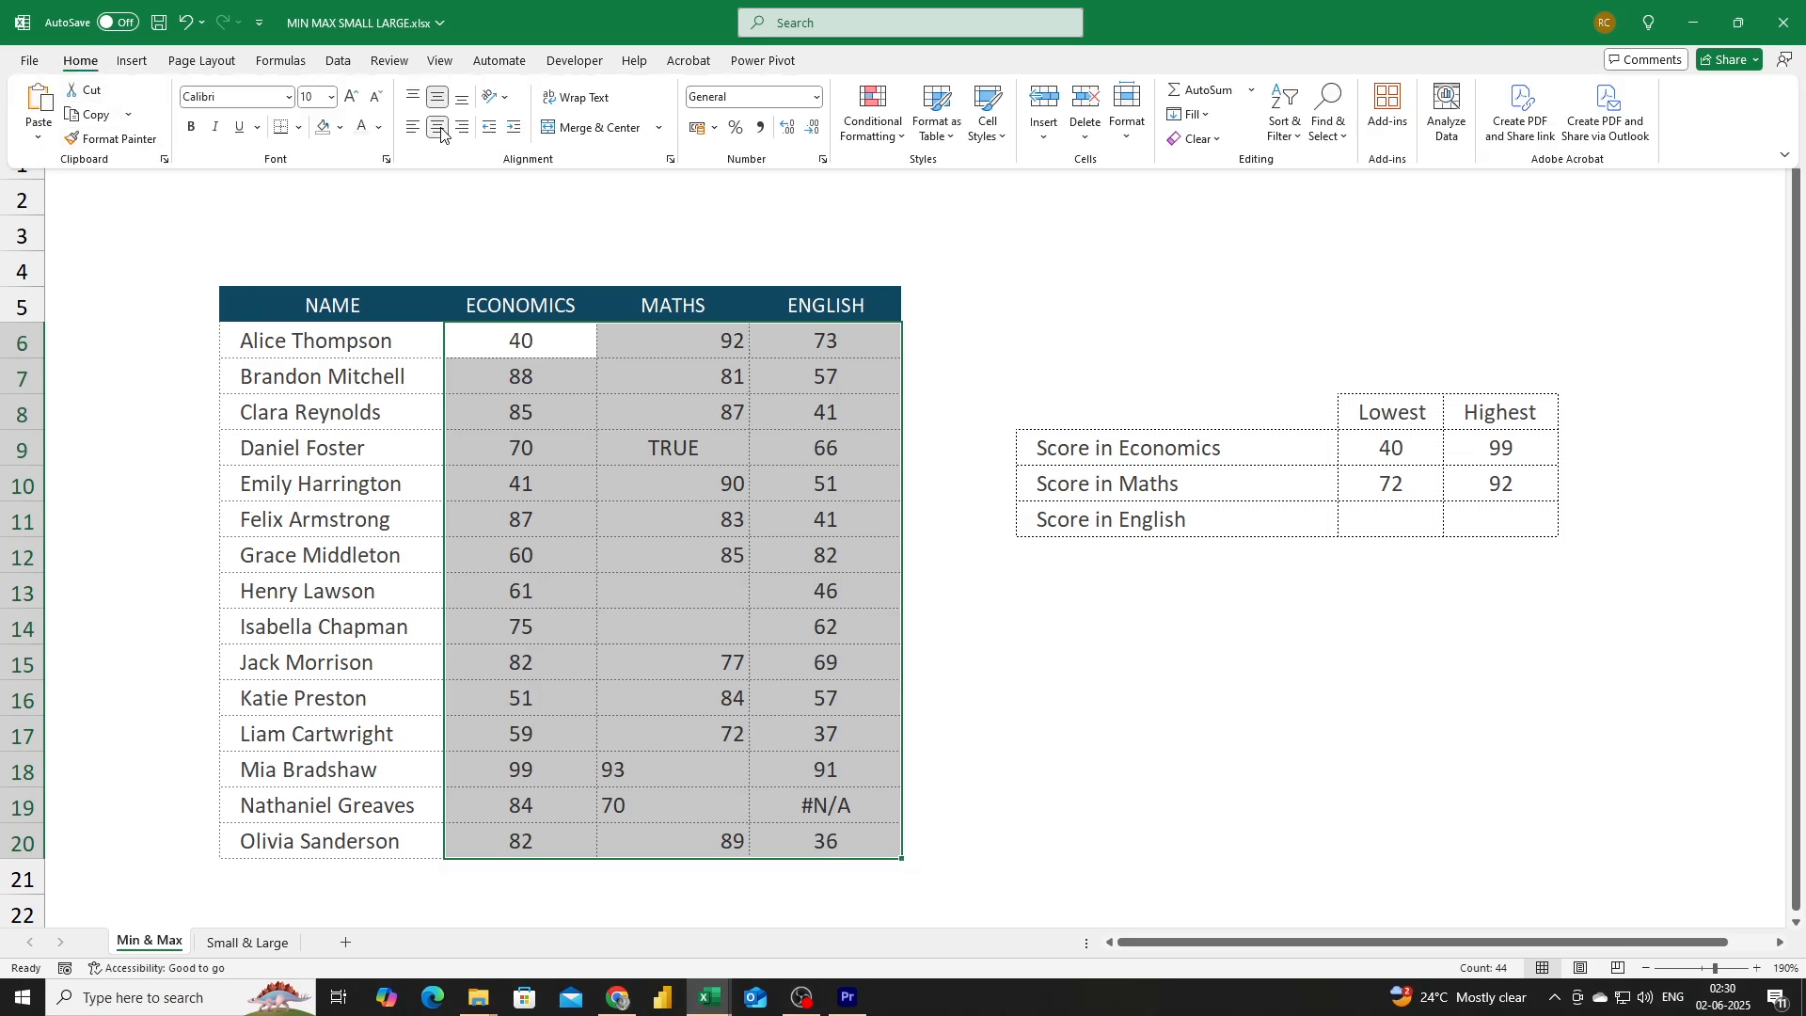
click(441, 132)
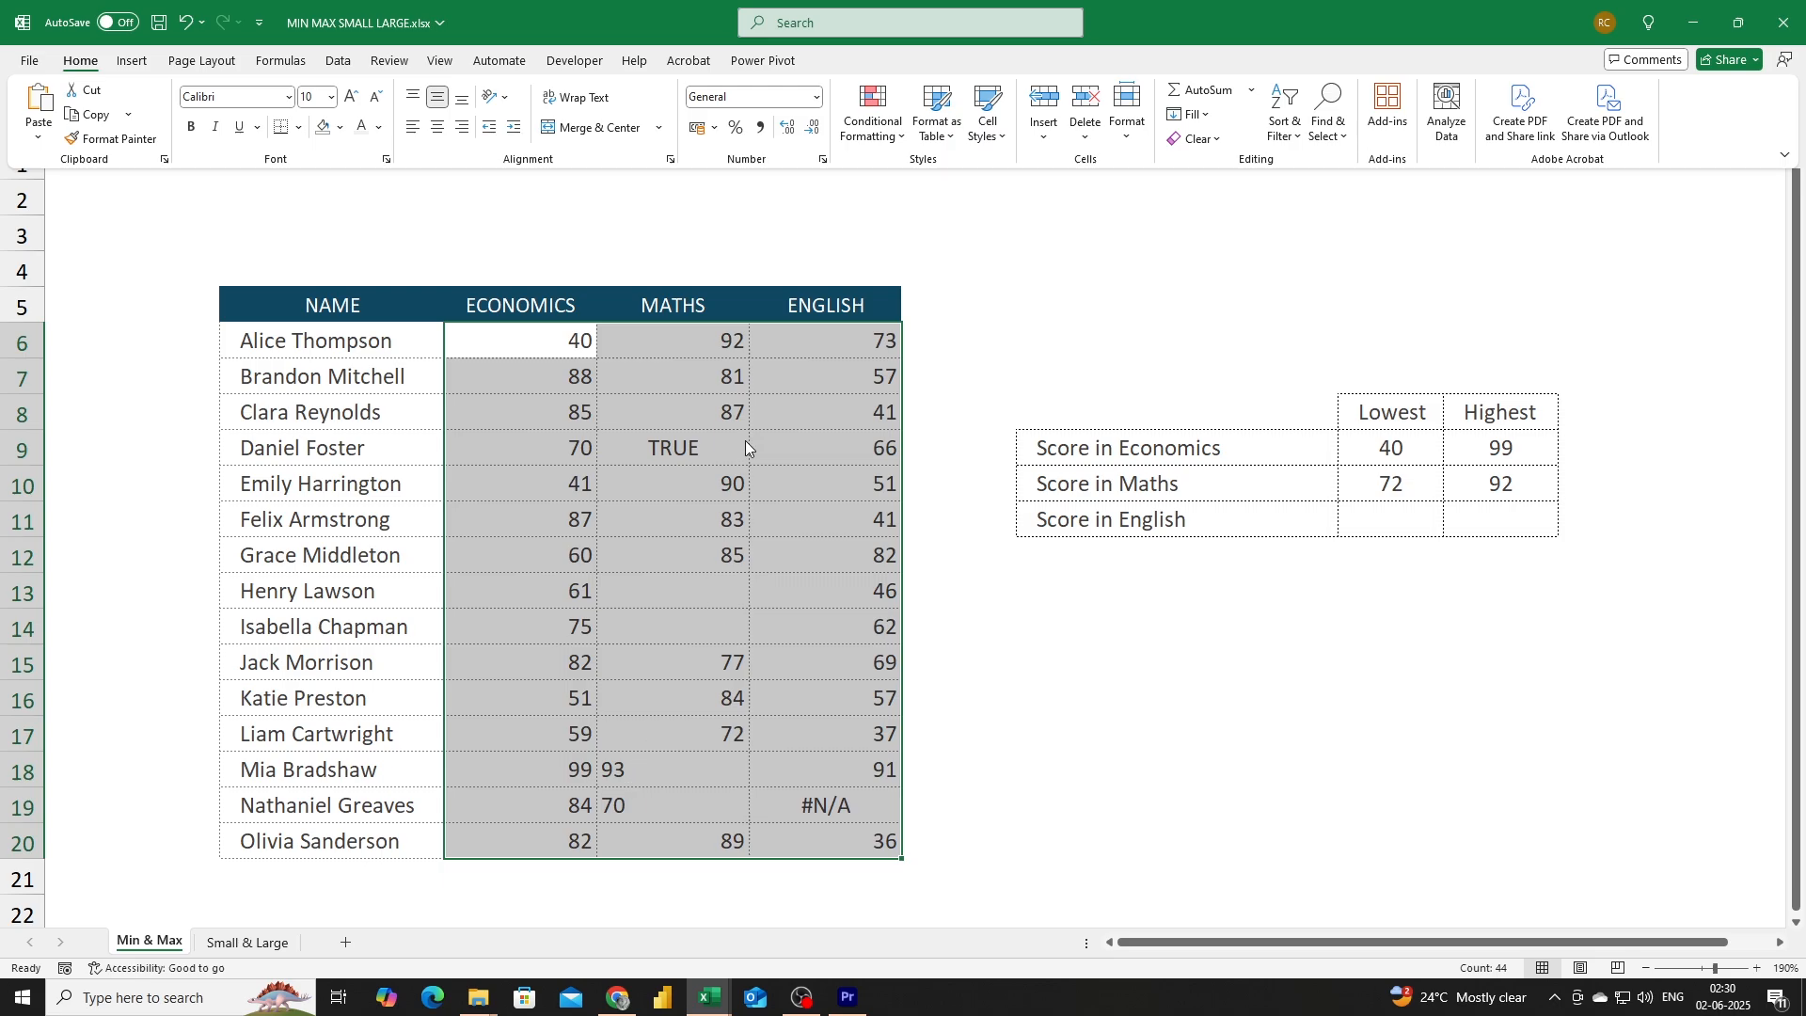
Convert the Maths scores E6:E20 to numbers with Text to Columns, finishing with default settings.
click(683, 342)
drag(683, 342, 663, 827)
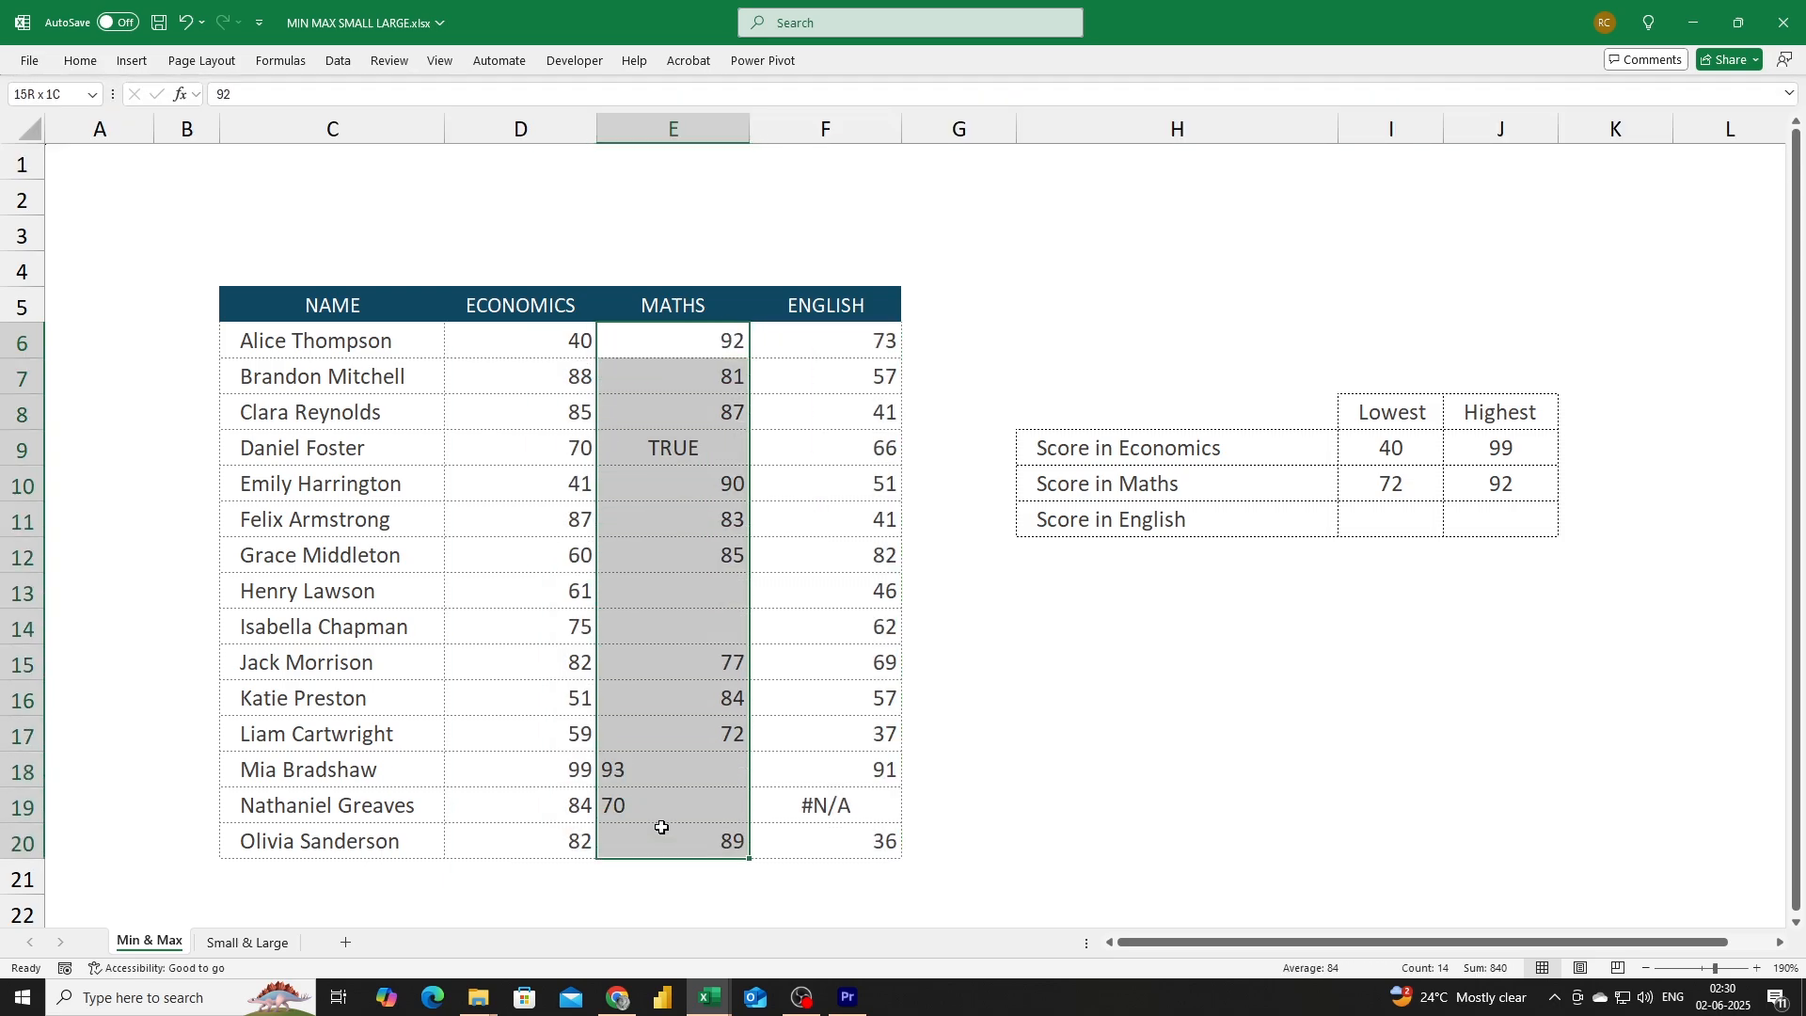
click(350, 70)
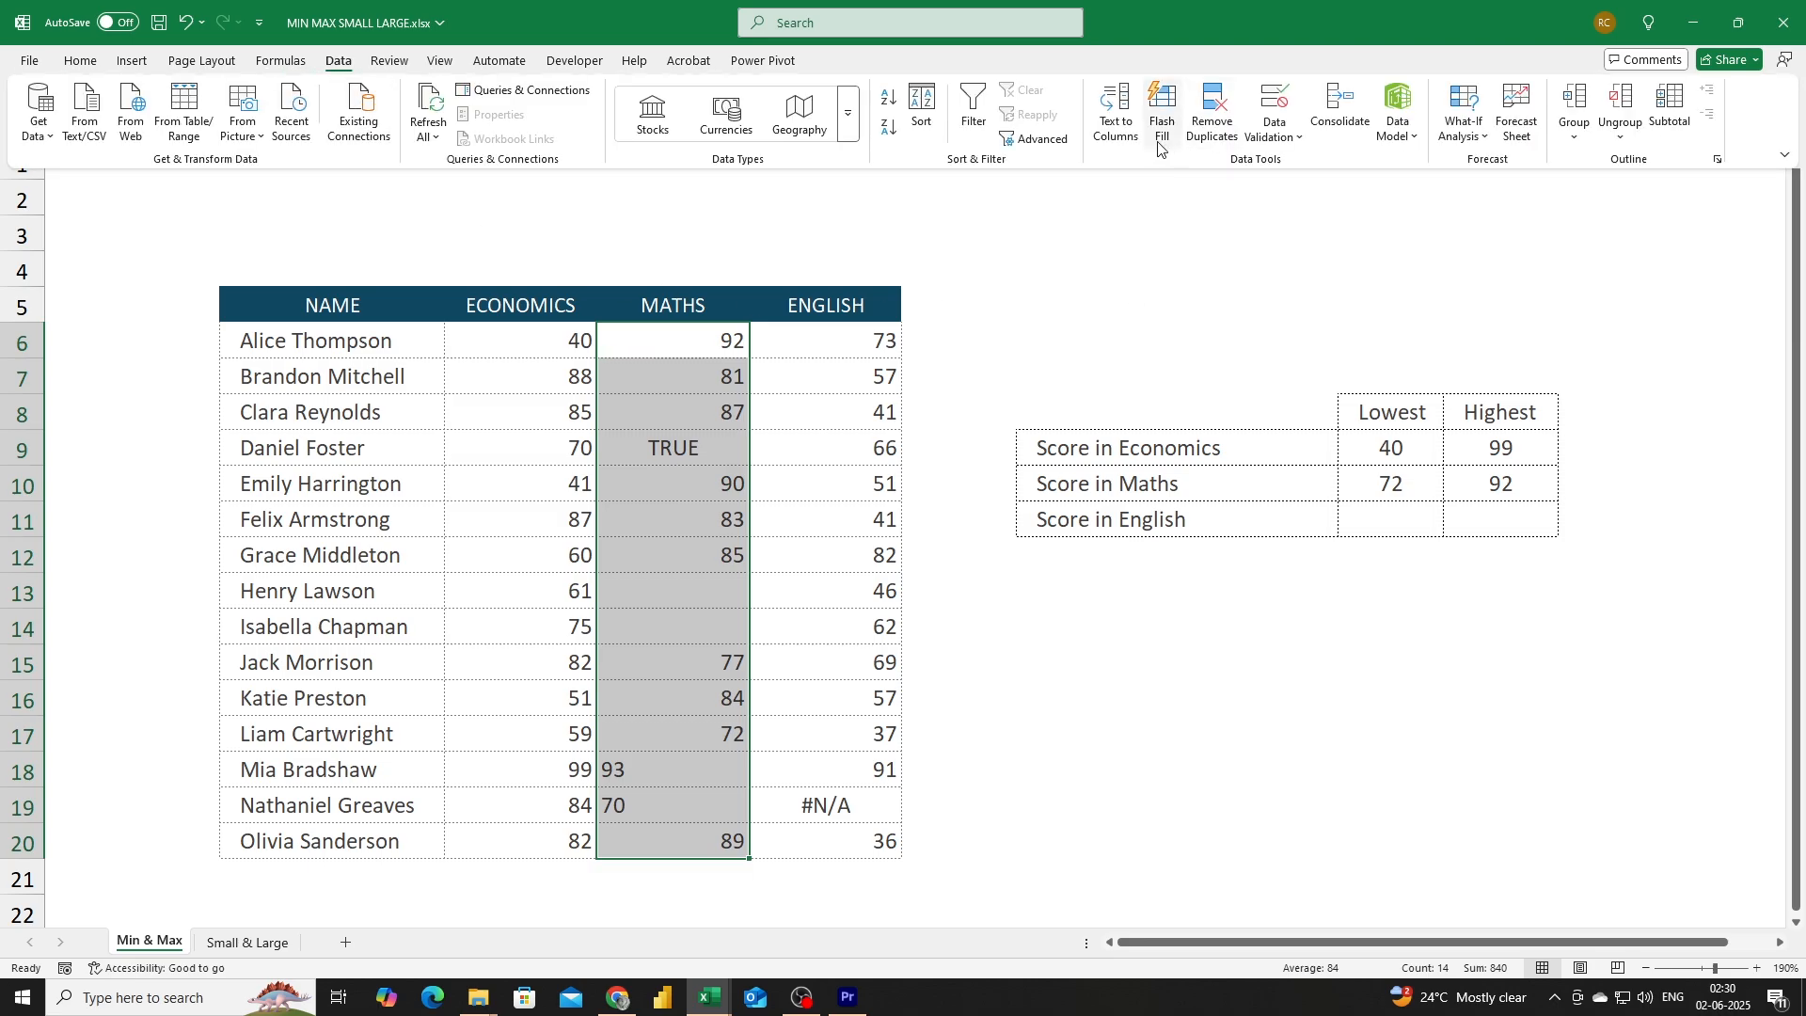
click(1122, 140)
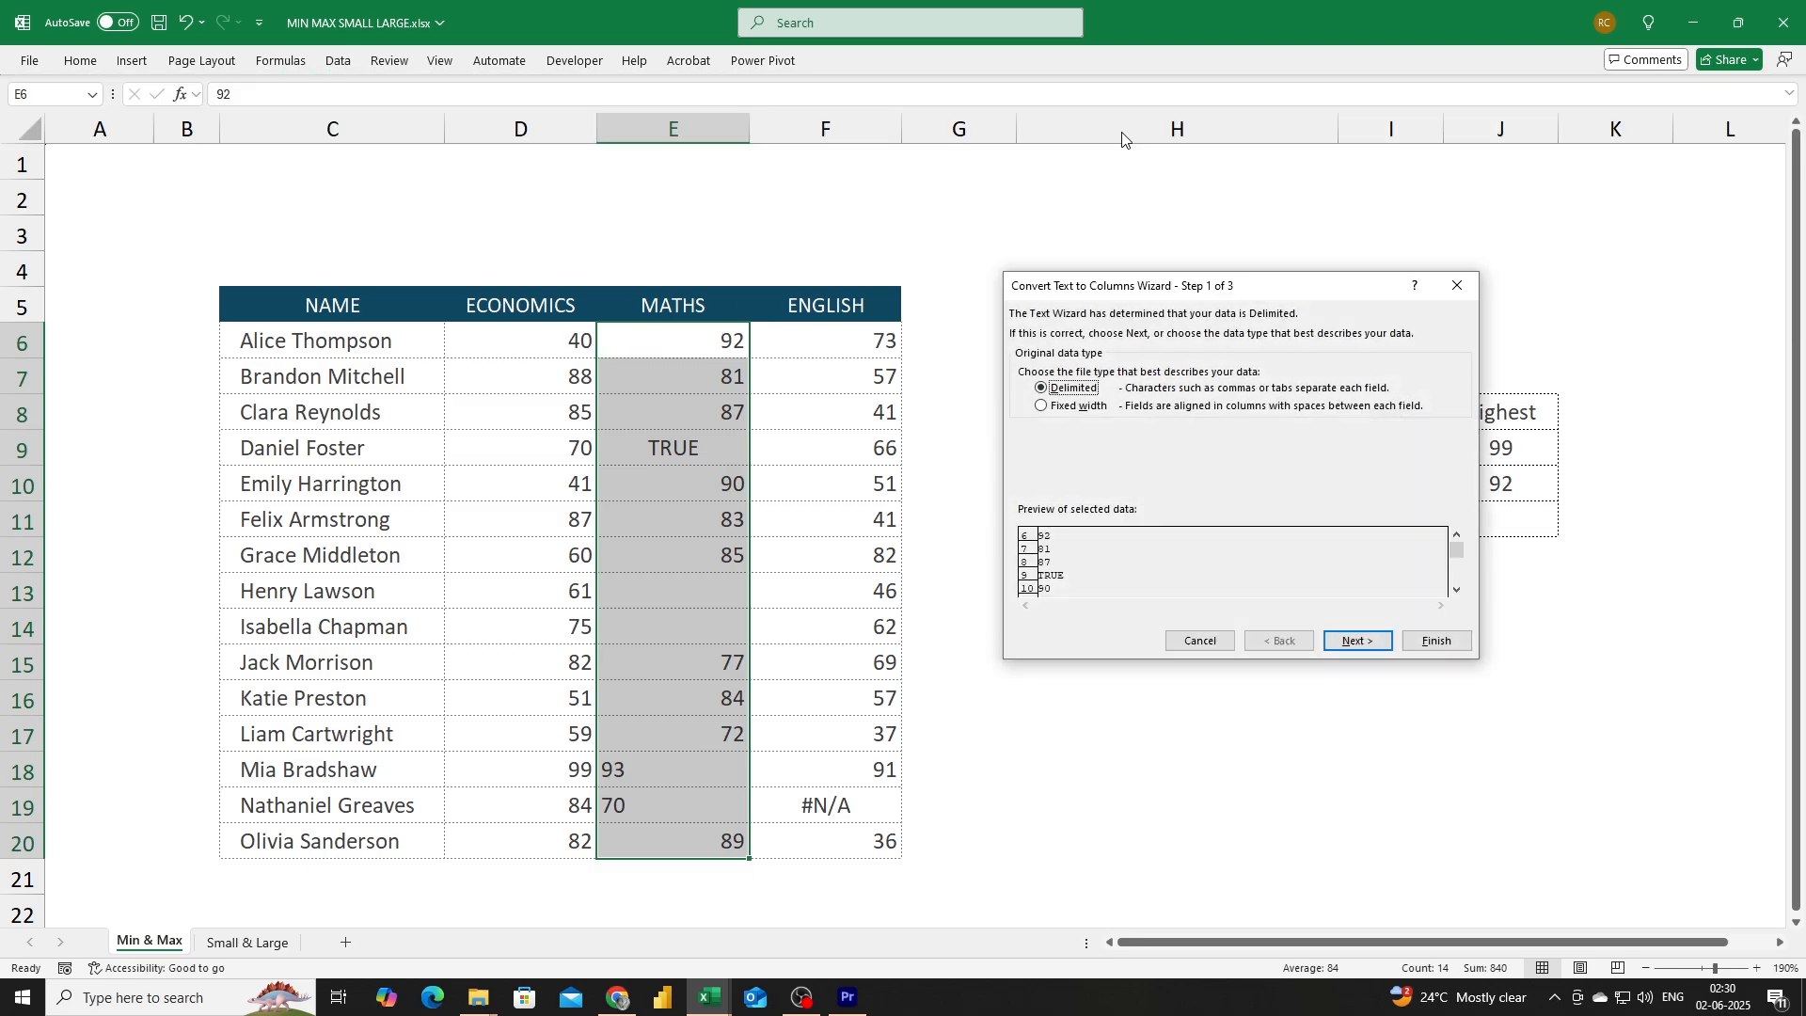
click(1438, 644)
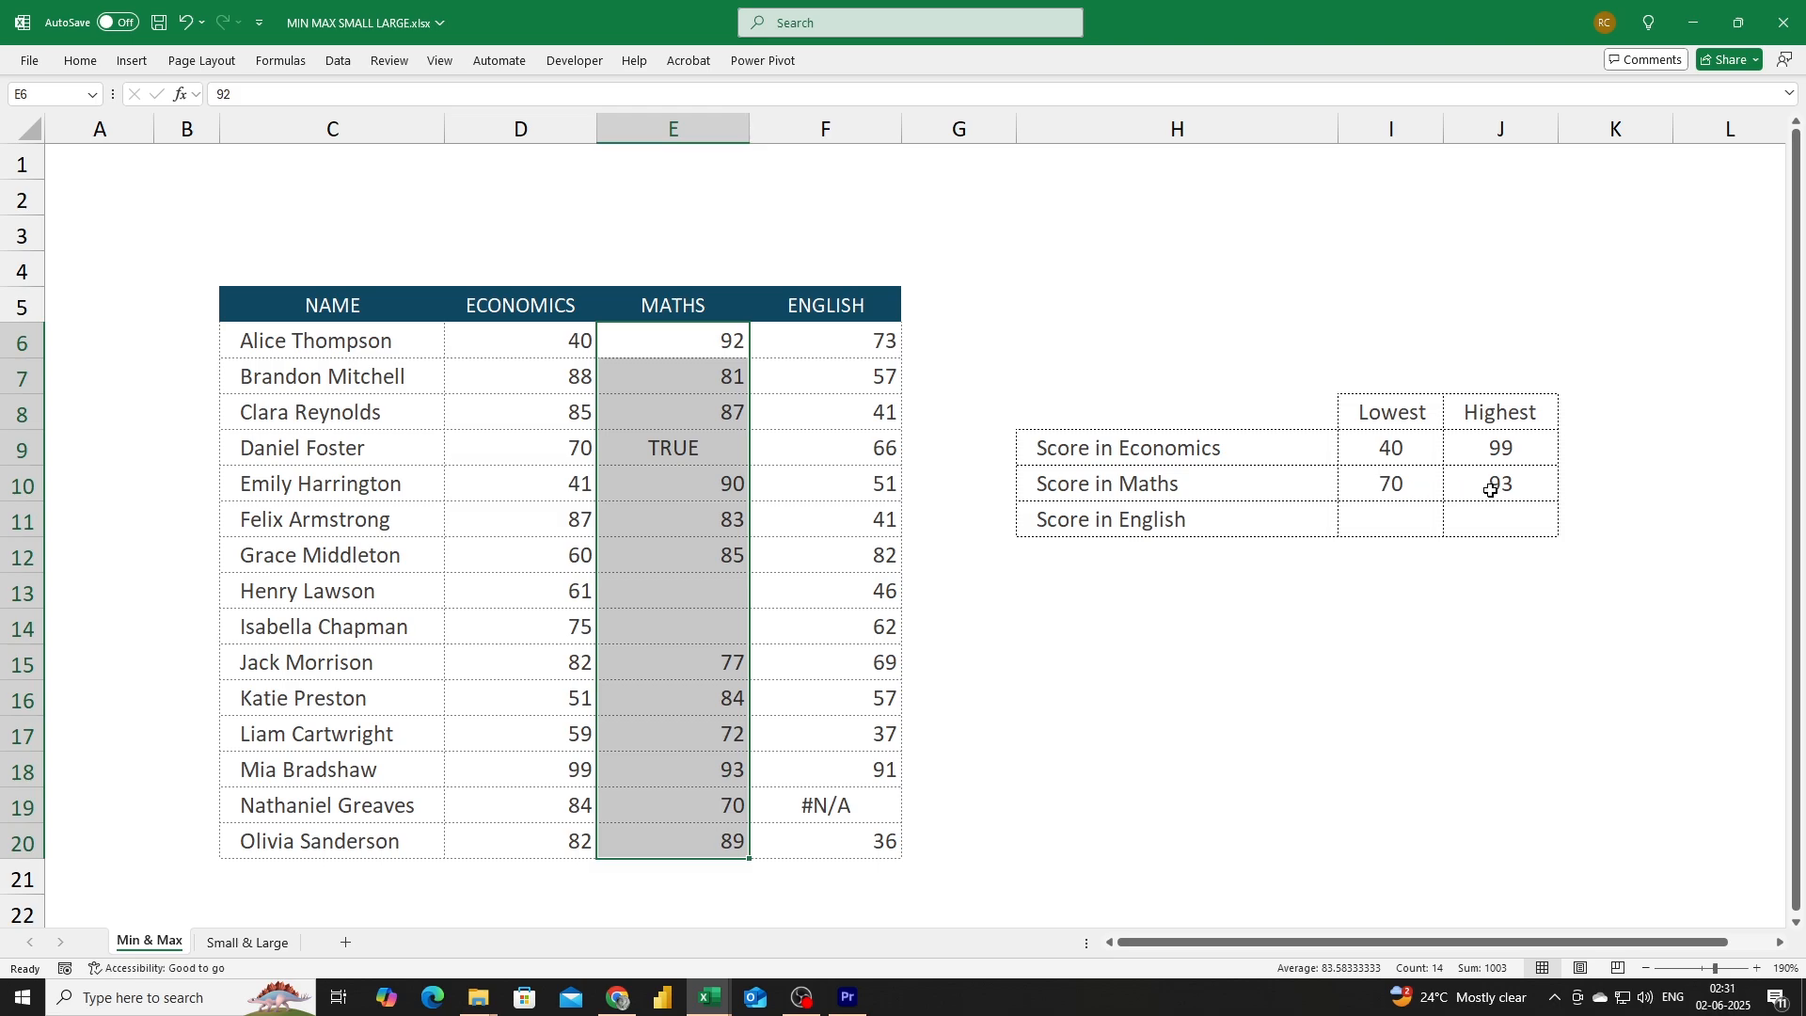
Enter a MIN formula over the English scores F6:F20 in the lowest English score cell.
click(1404, 521)
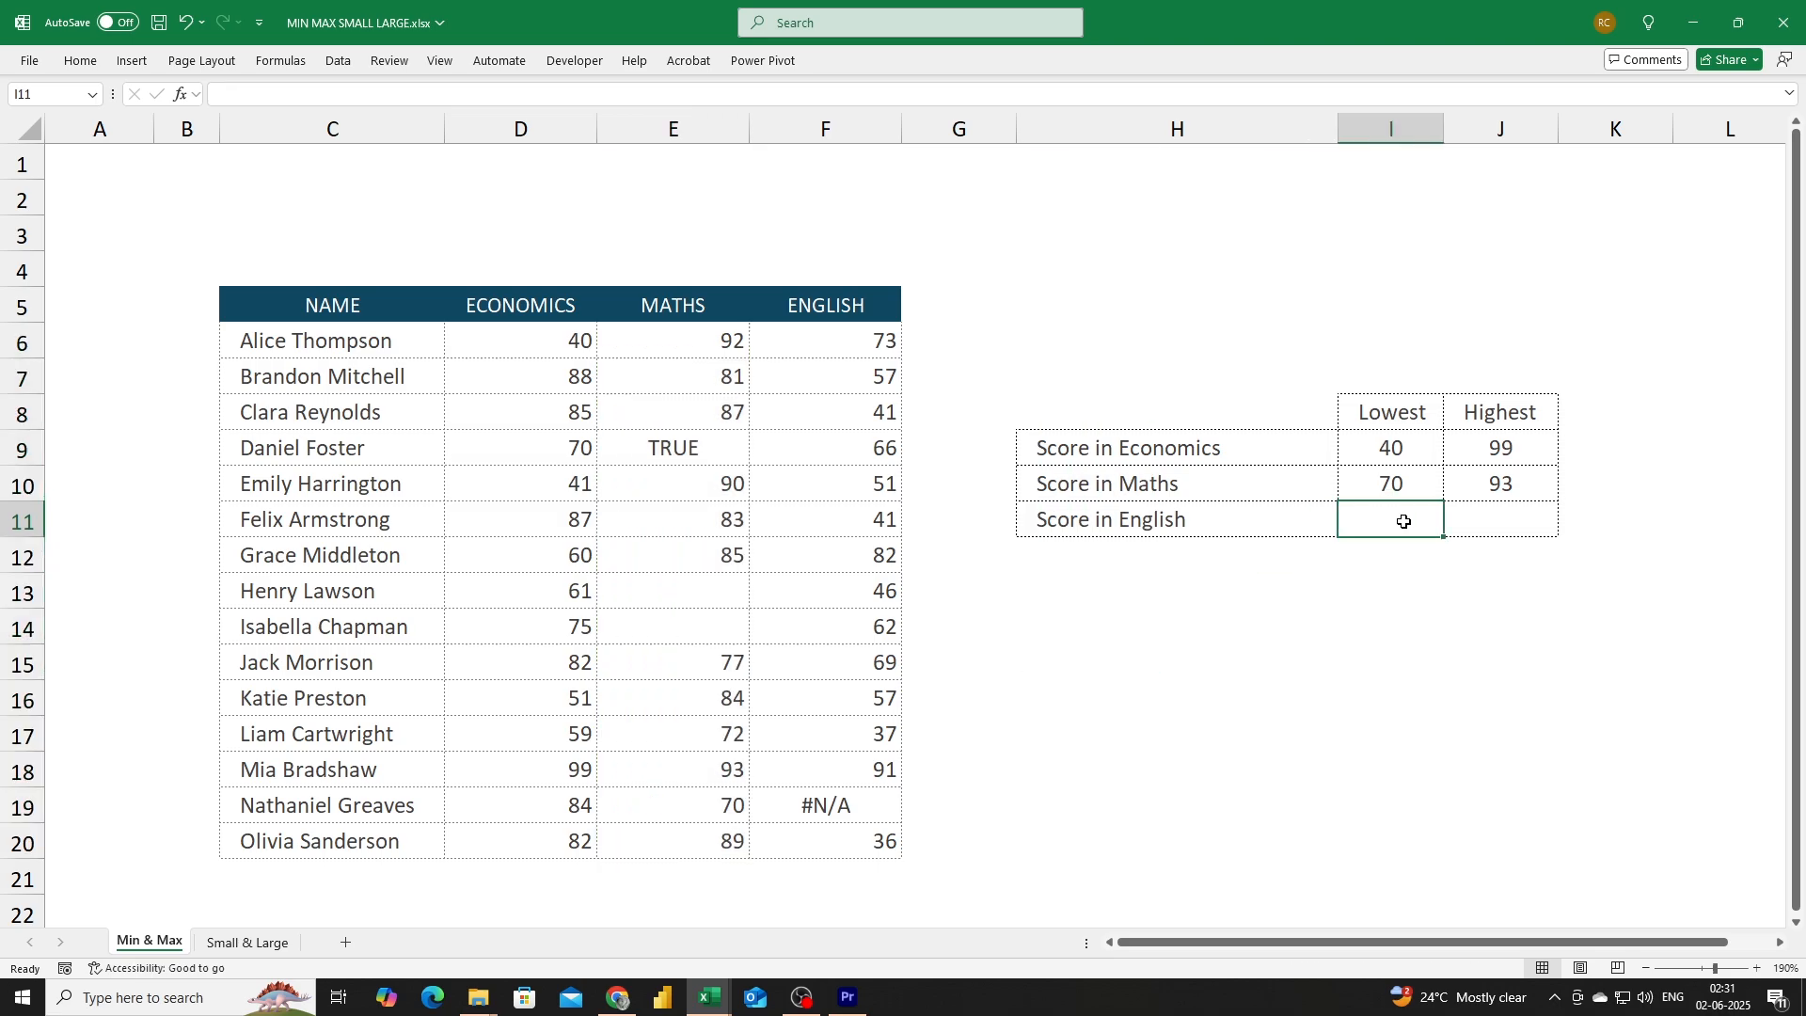
text(=min)
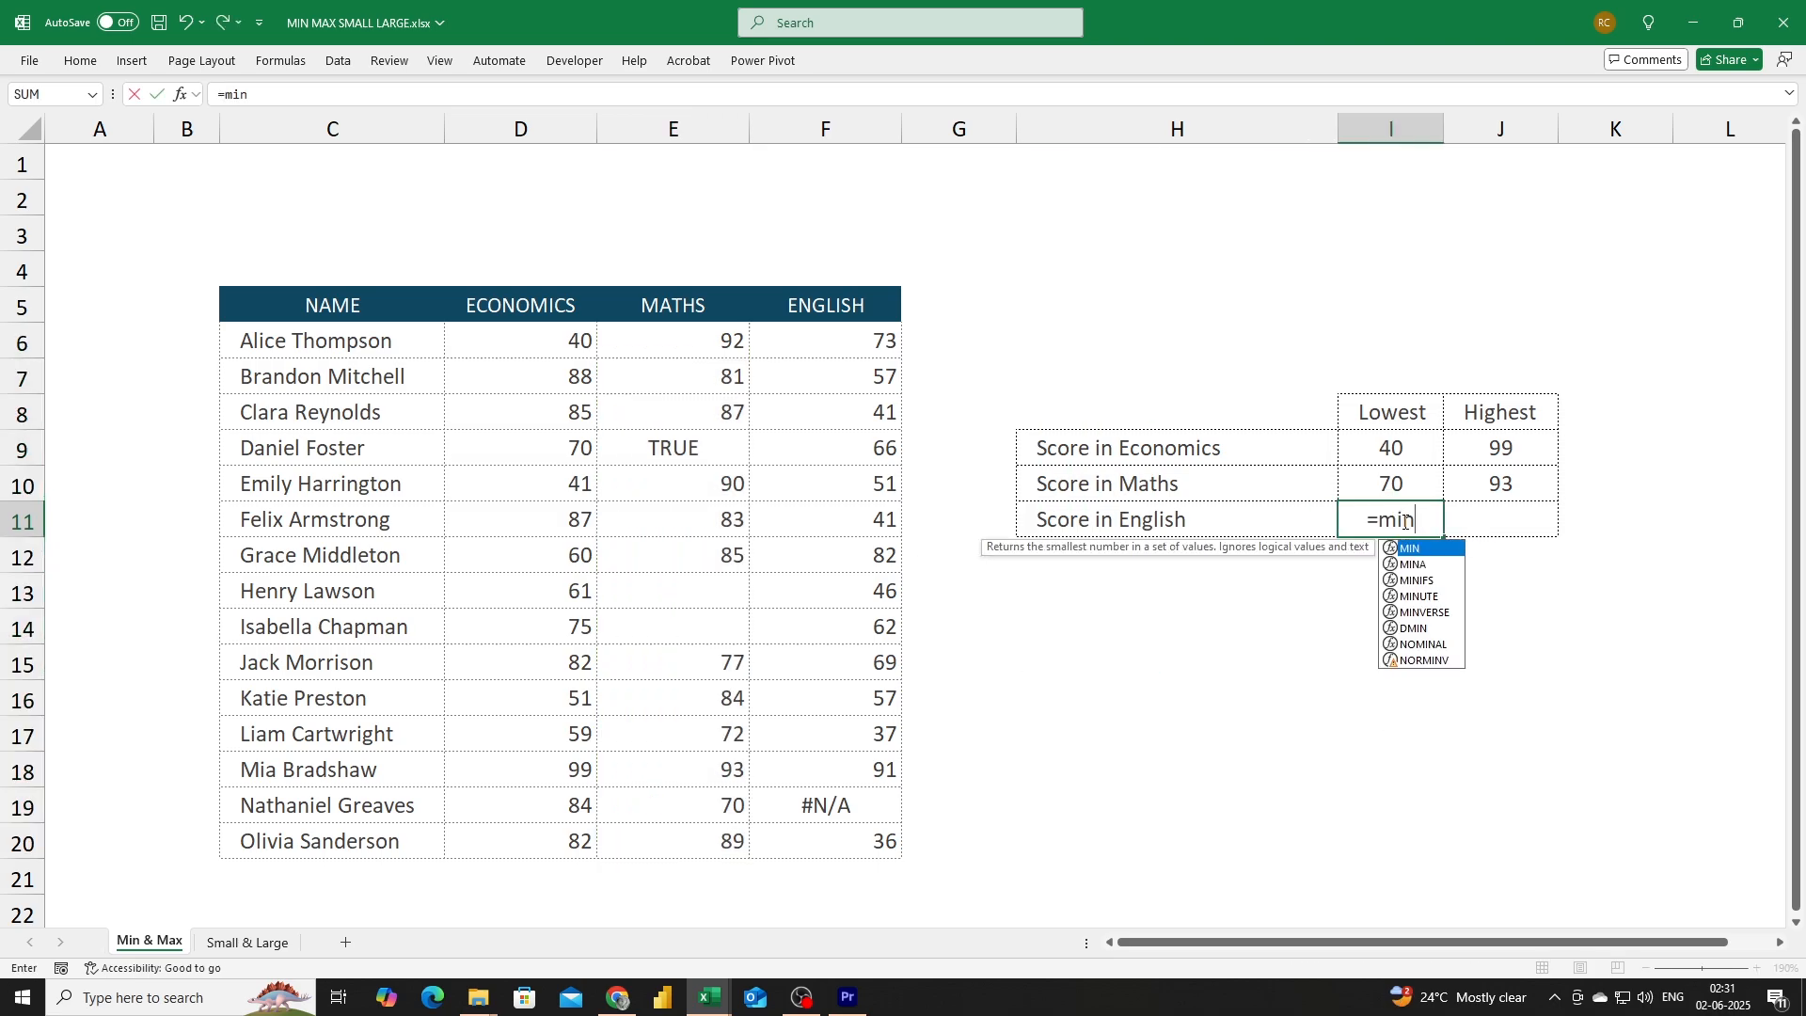
key(Tab)
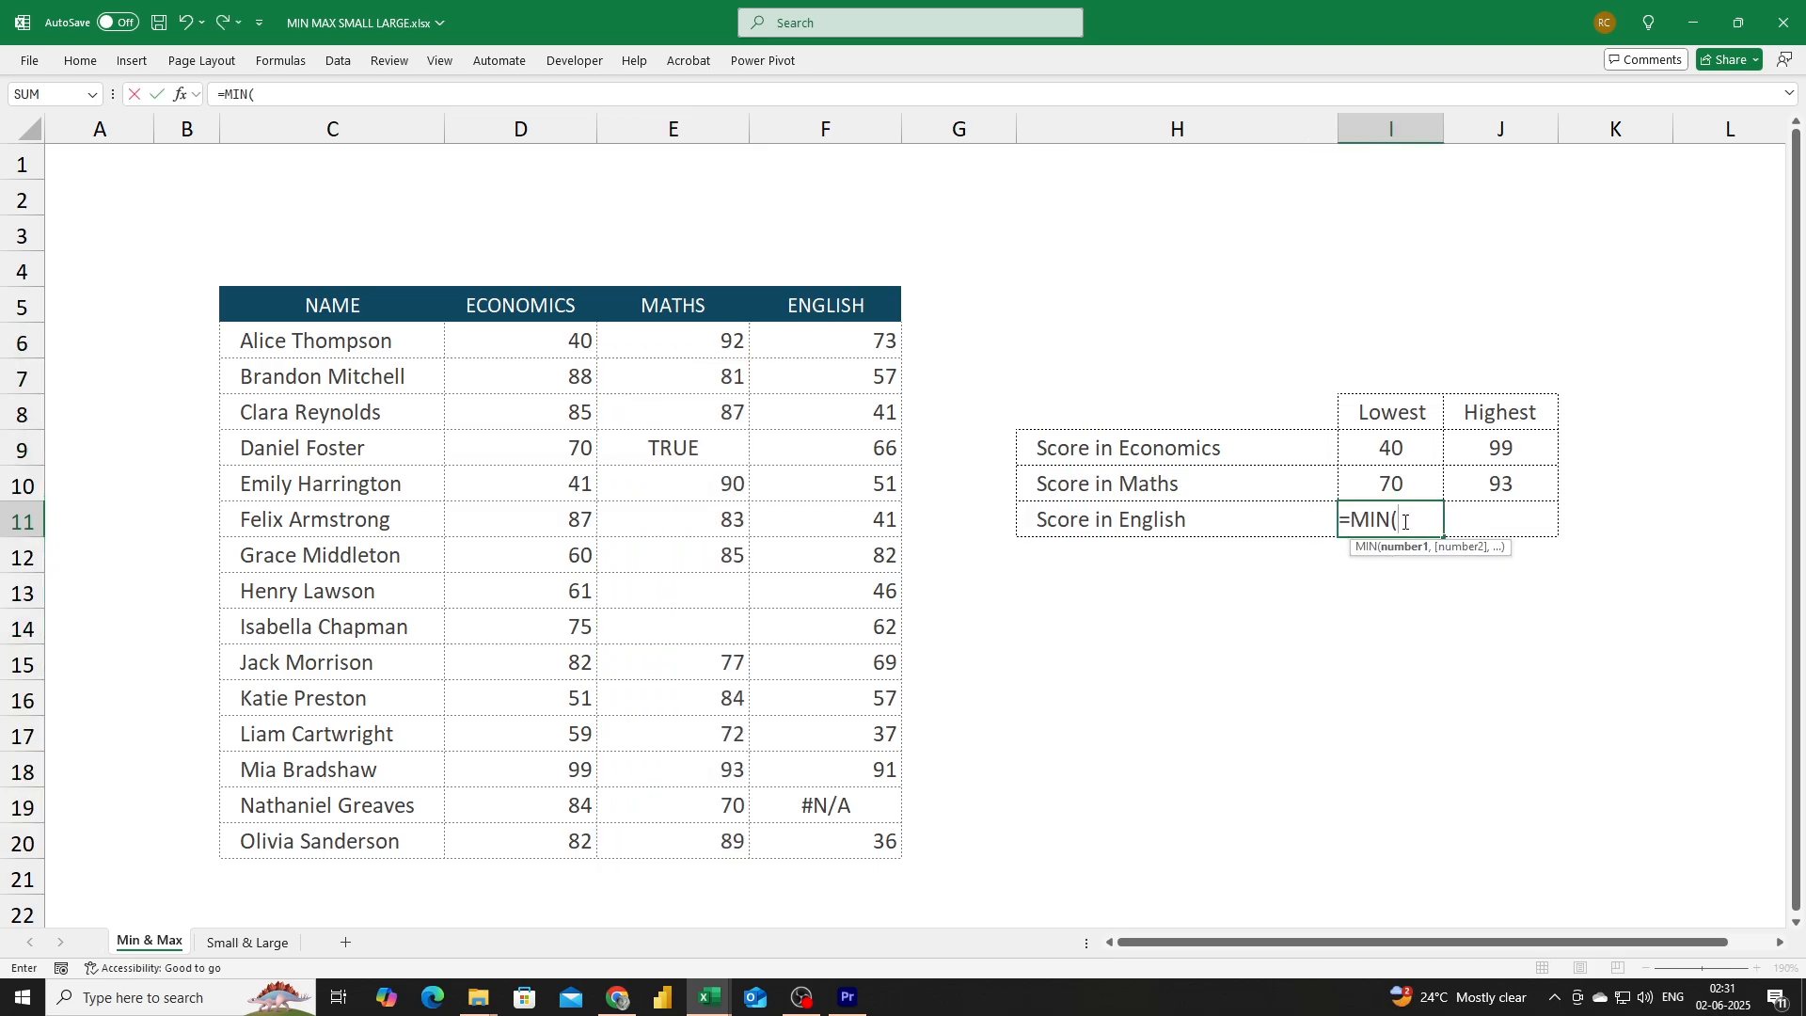
drag(869, 345, 847, 841)
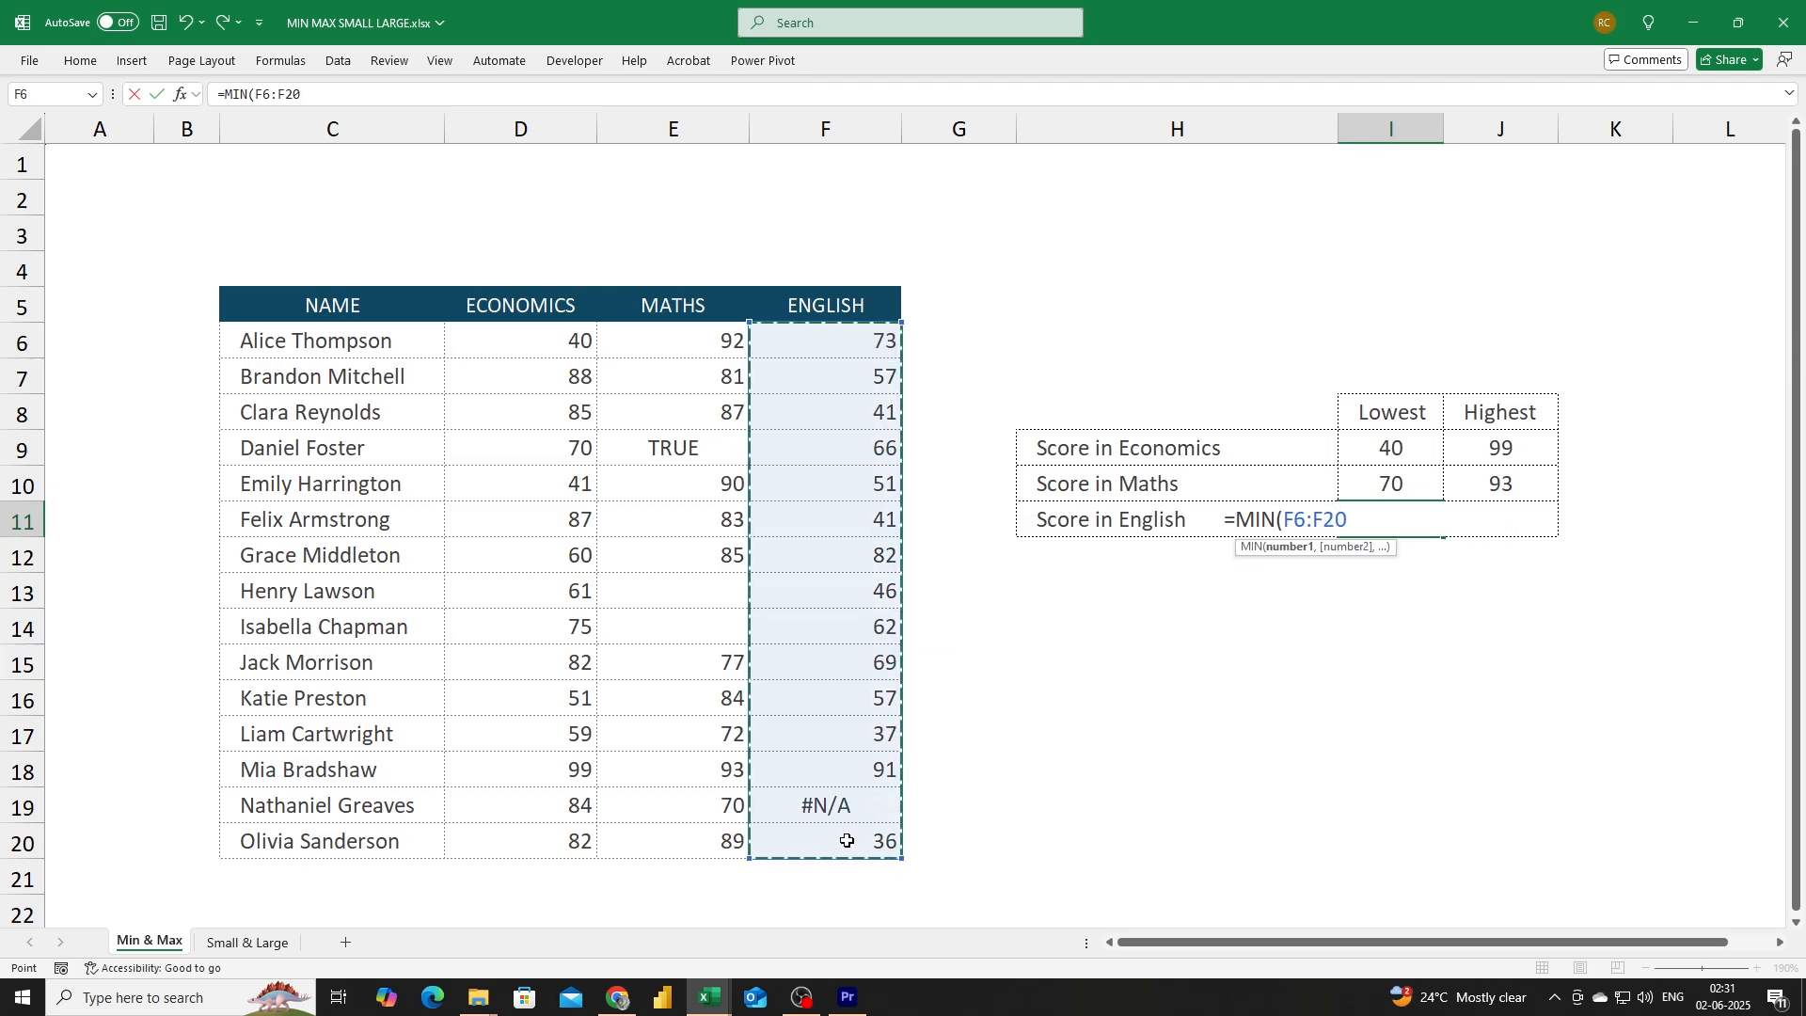
text())
key(Return)
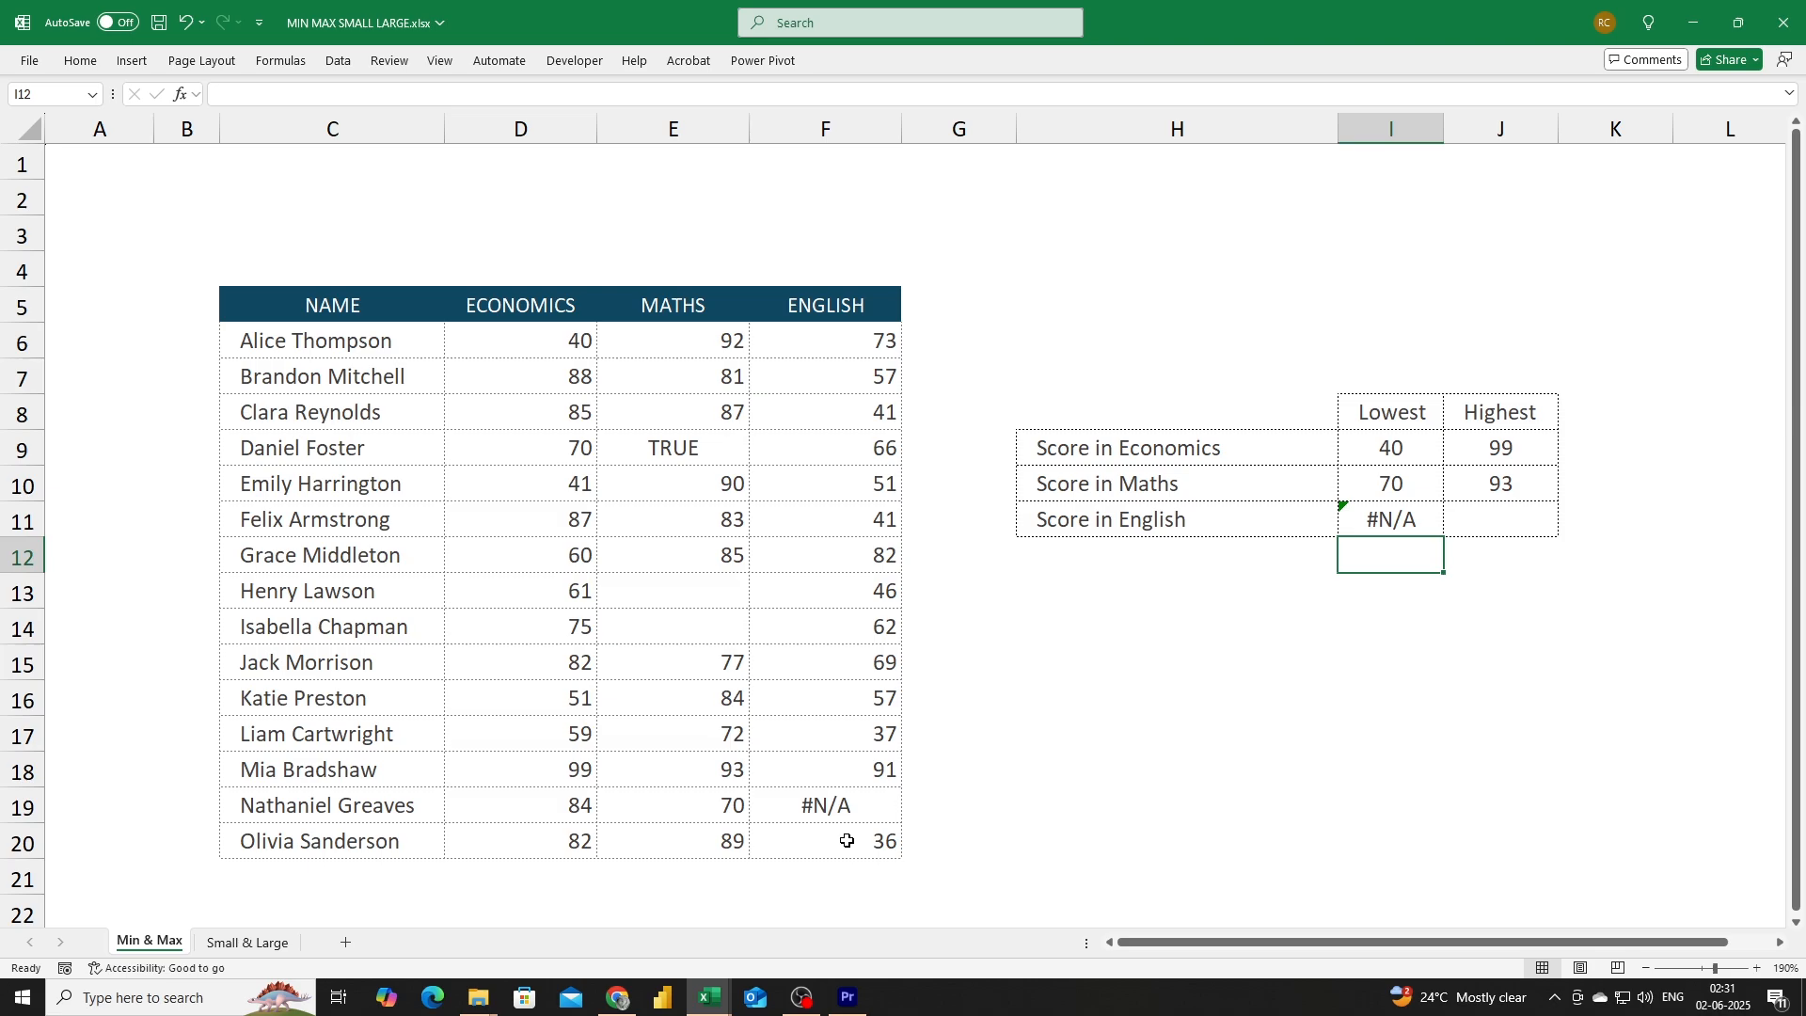
Enter a MAX formula over the English scores F6:F20 in the highest English score cell.
key(Up)
key(Right)
text(=)
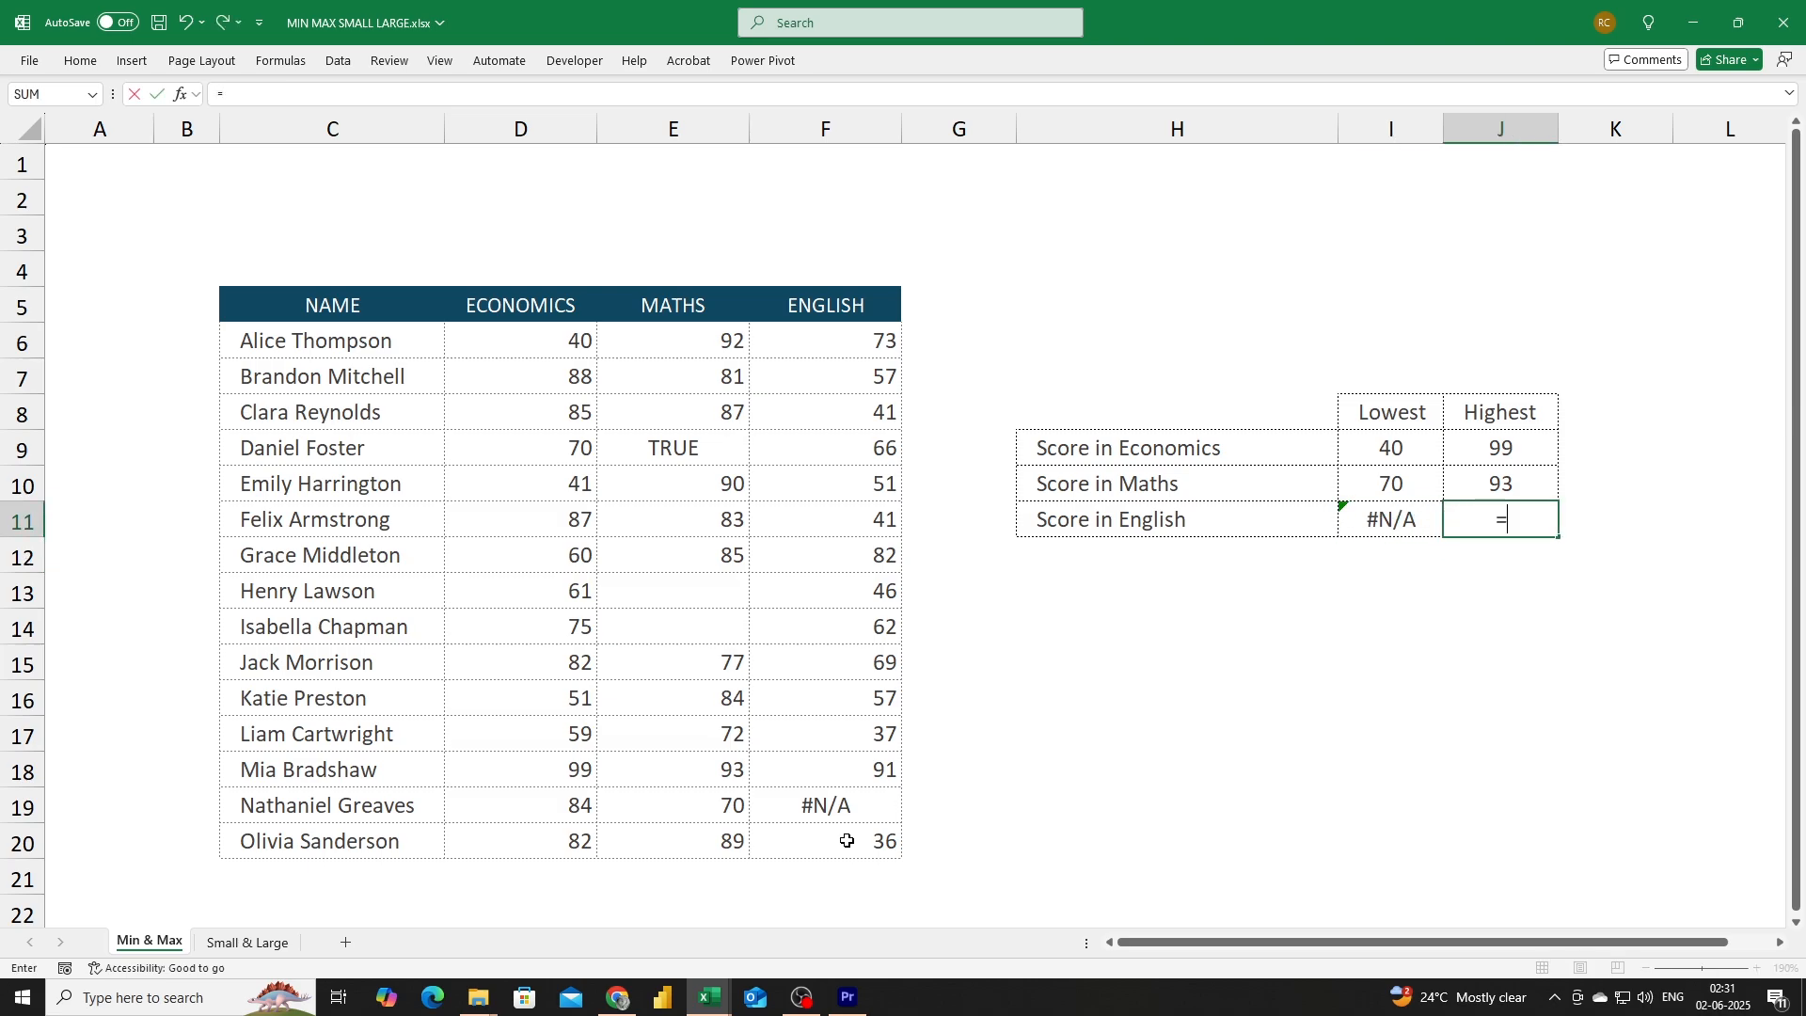
text(max)
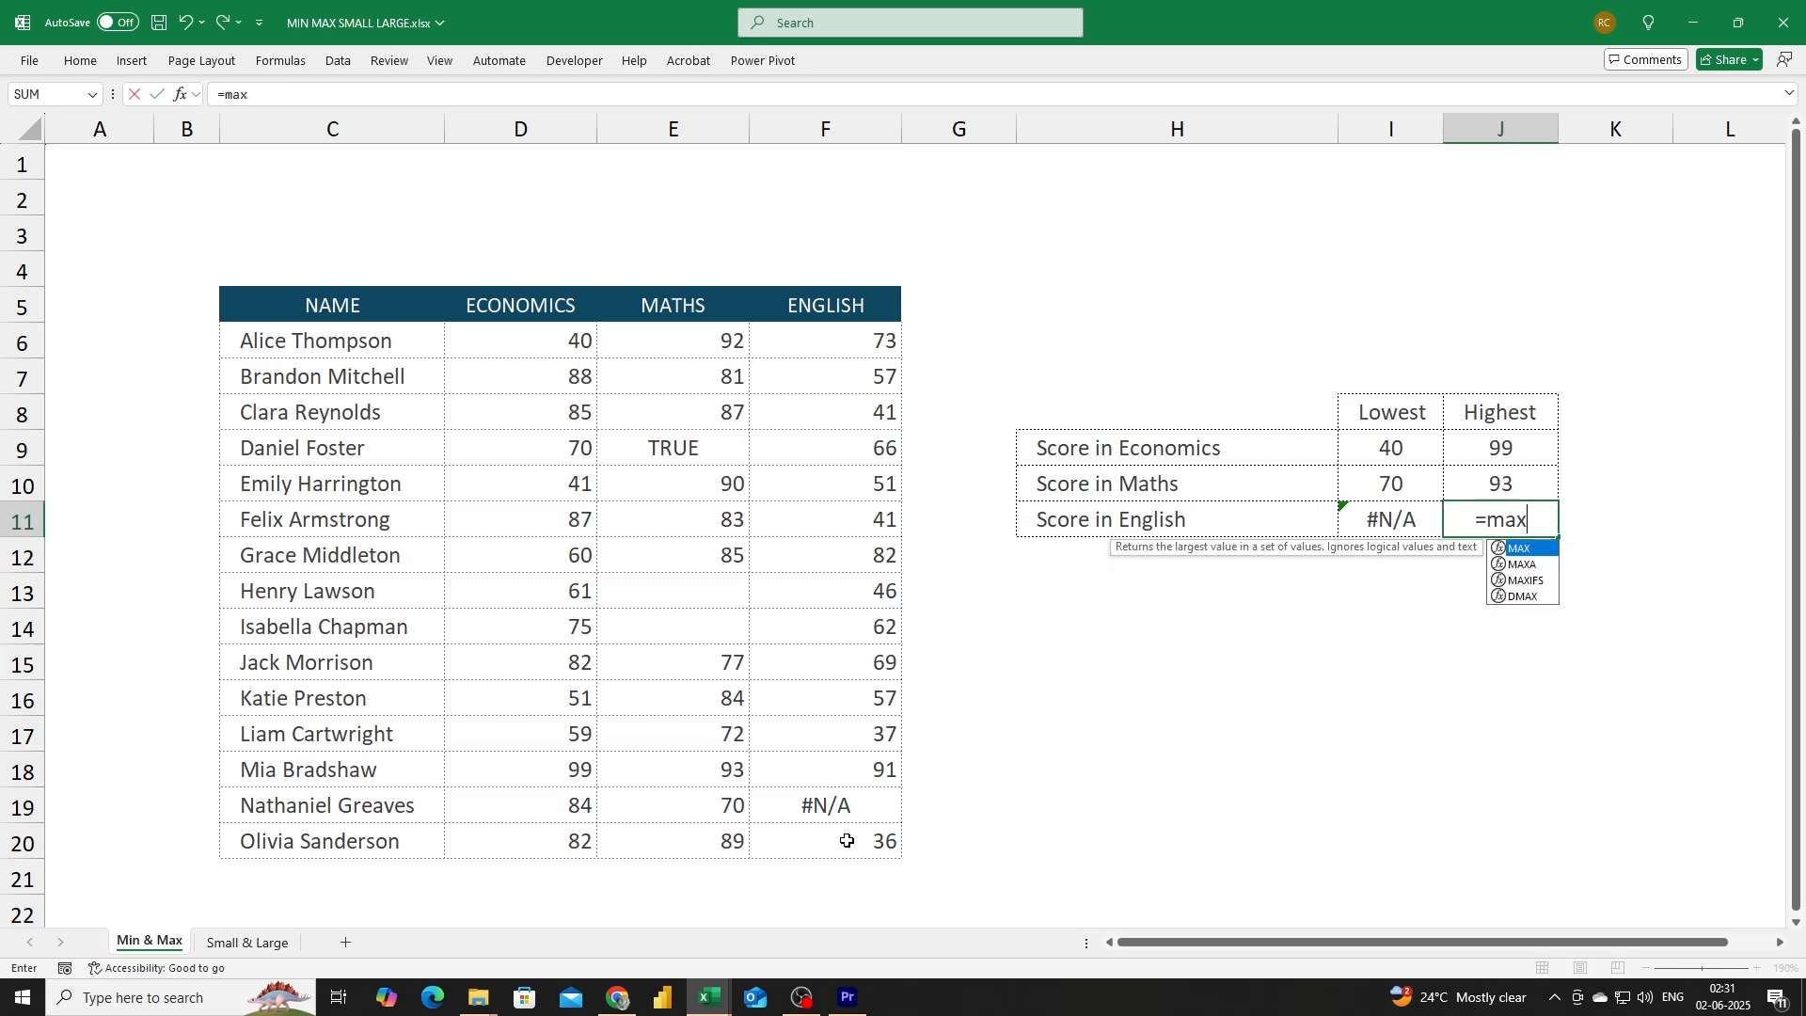
key(Tab)
drag(803, 341, 824, 828)
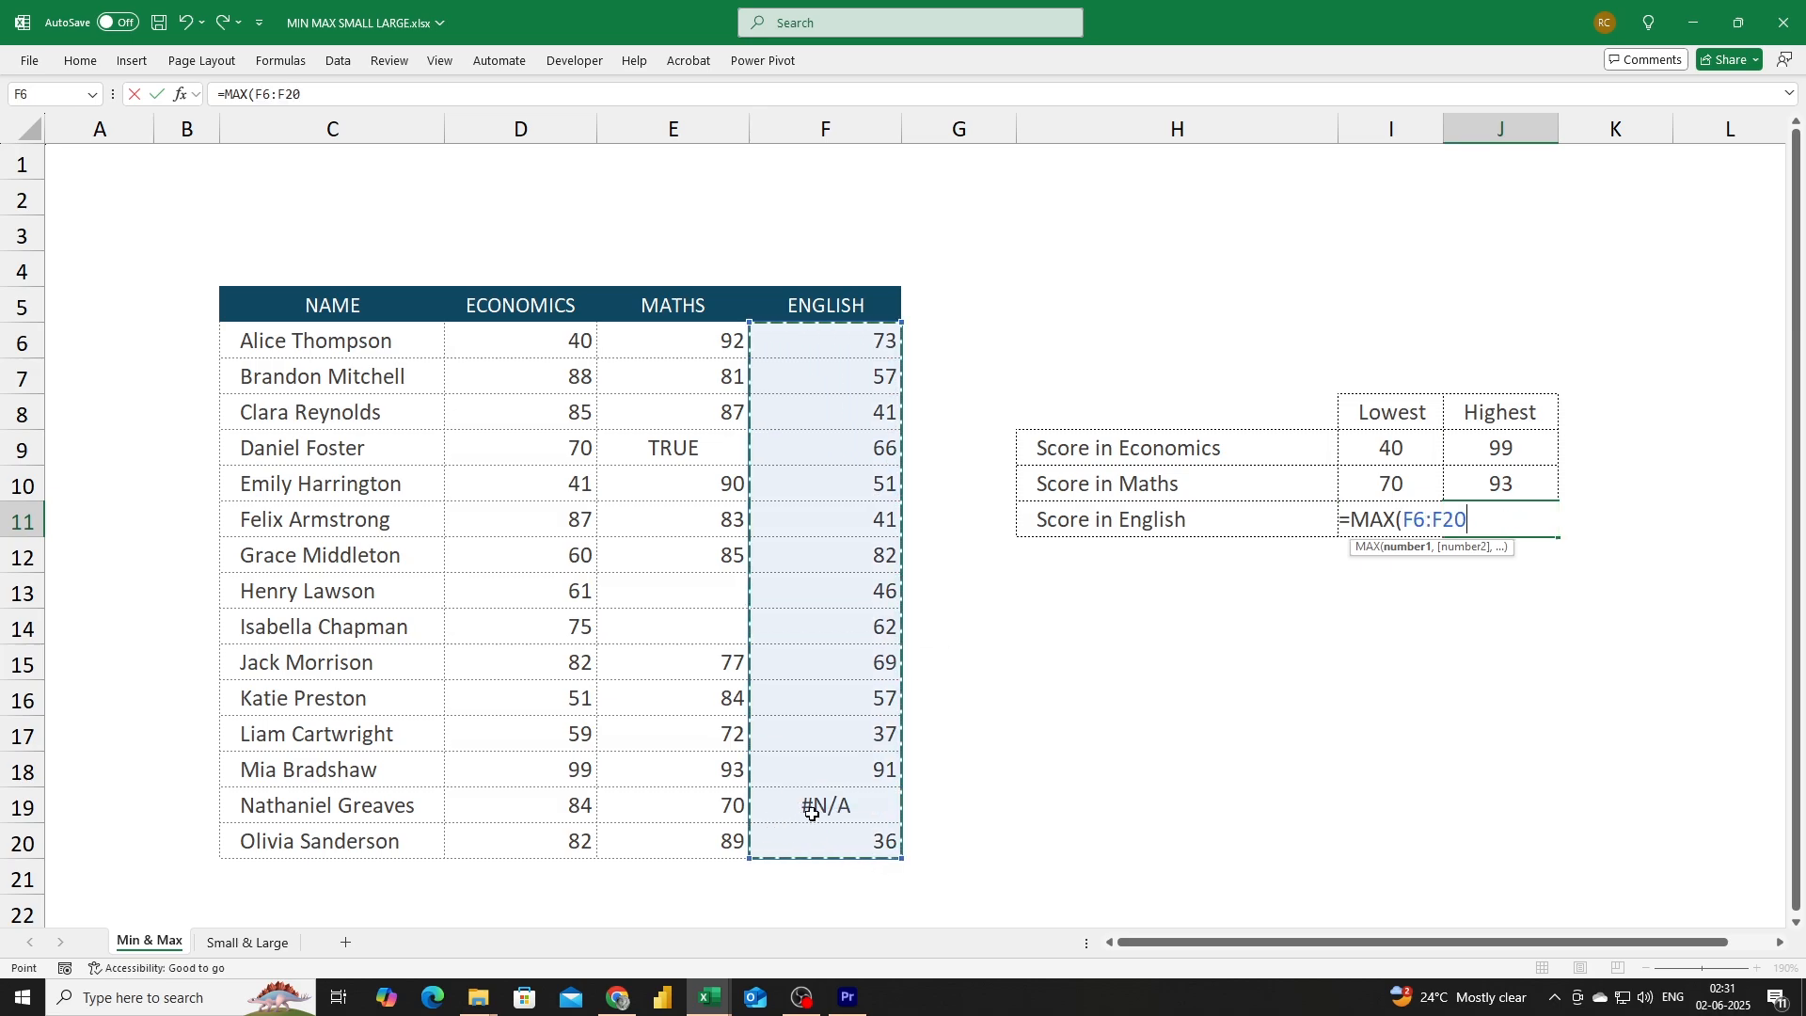
text())
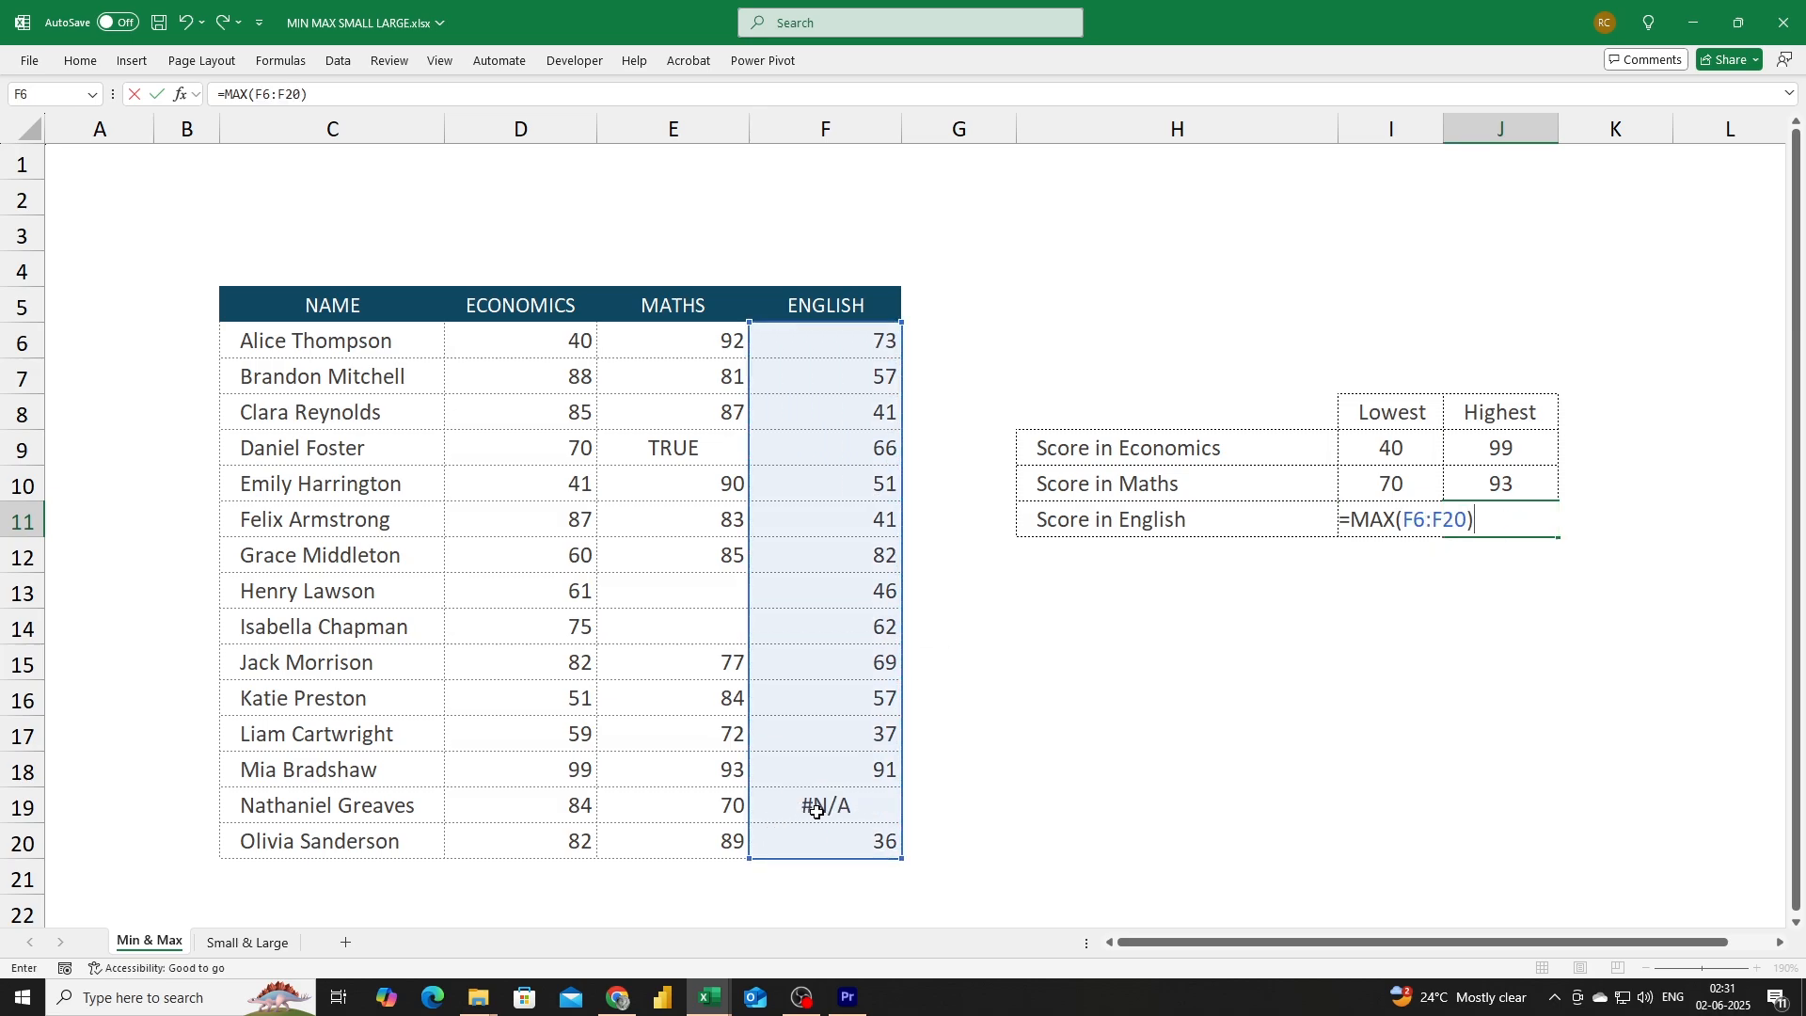
key(Return)
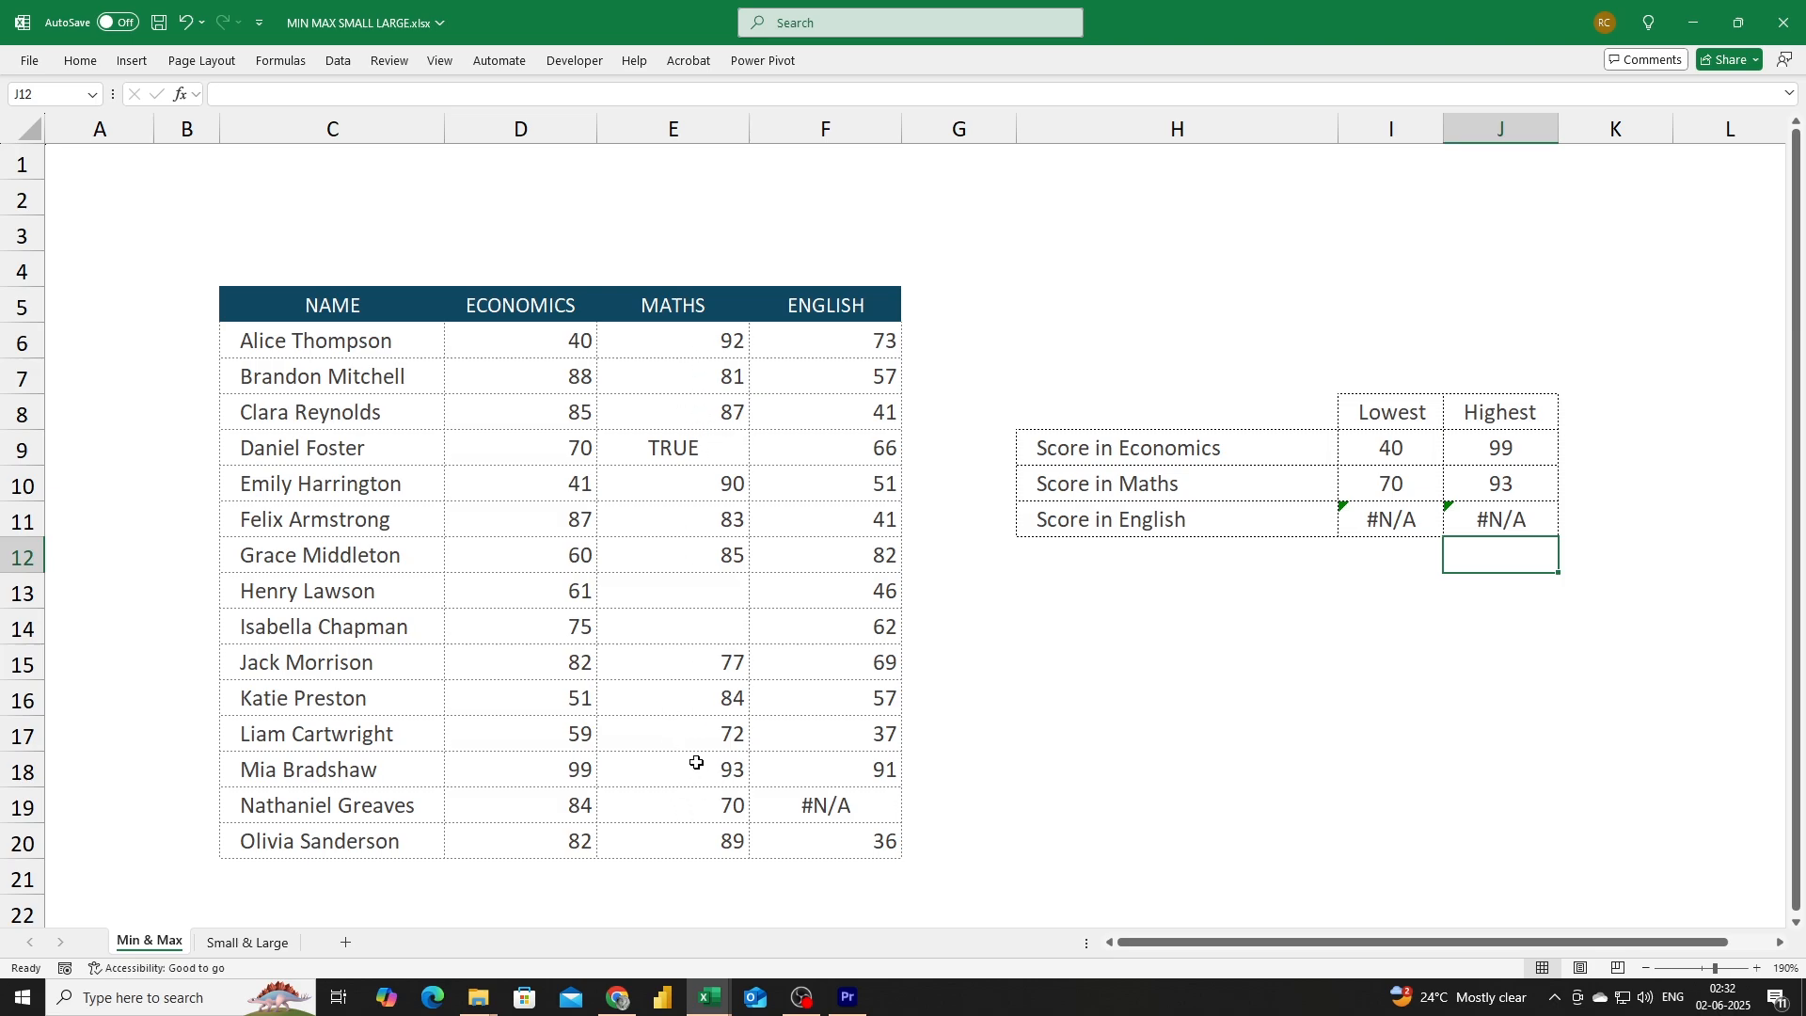
Inspect the blank Maths cells E13 and E14.
click(676, 598)
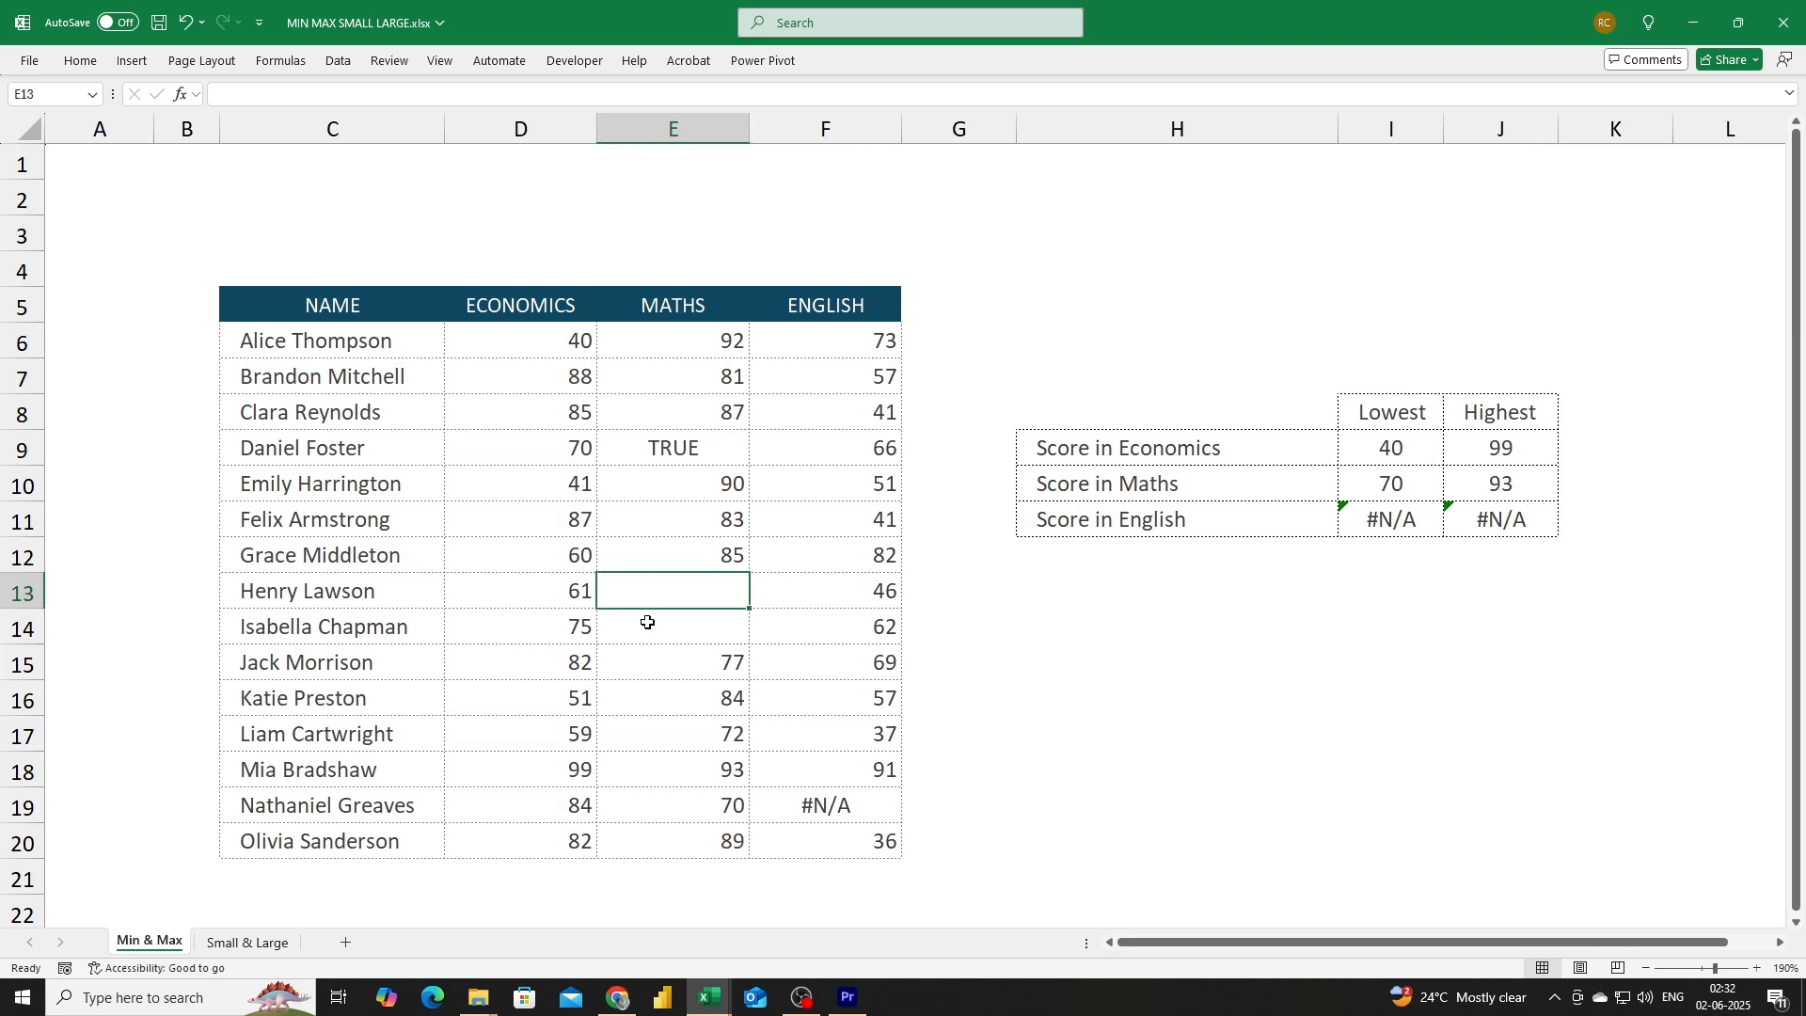
click(647, 628)
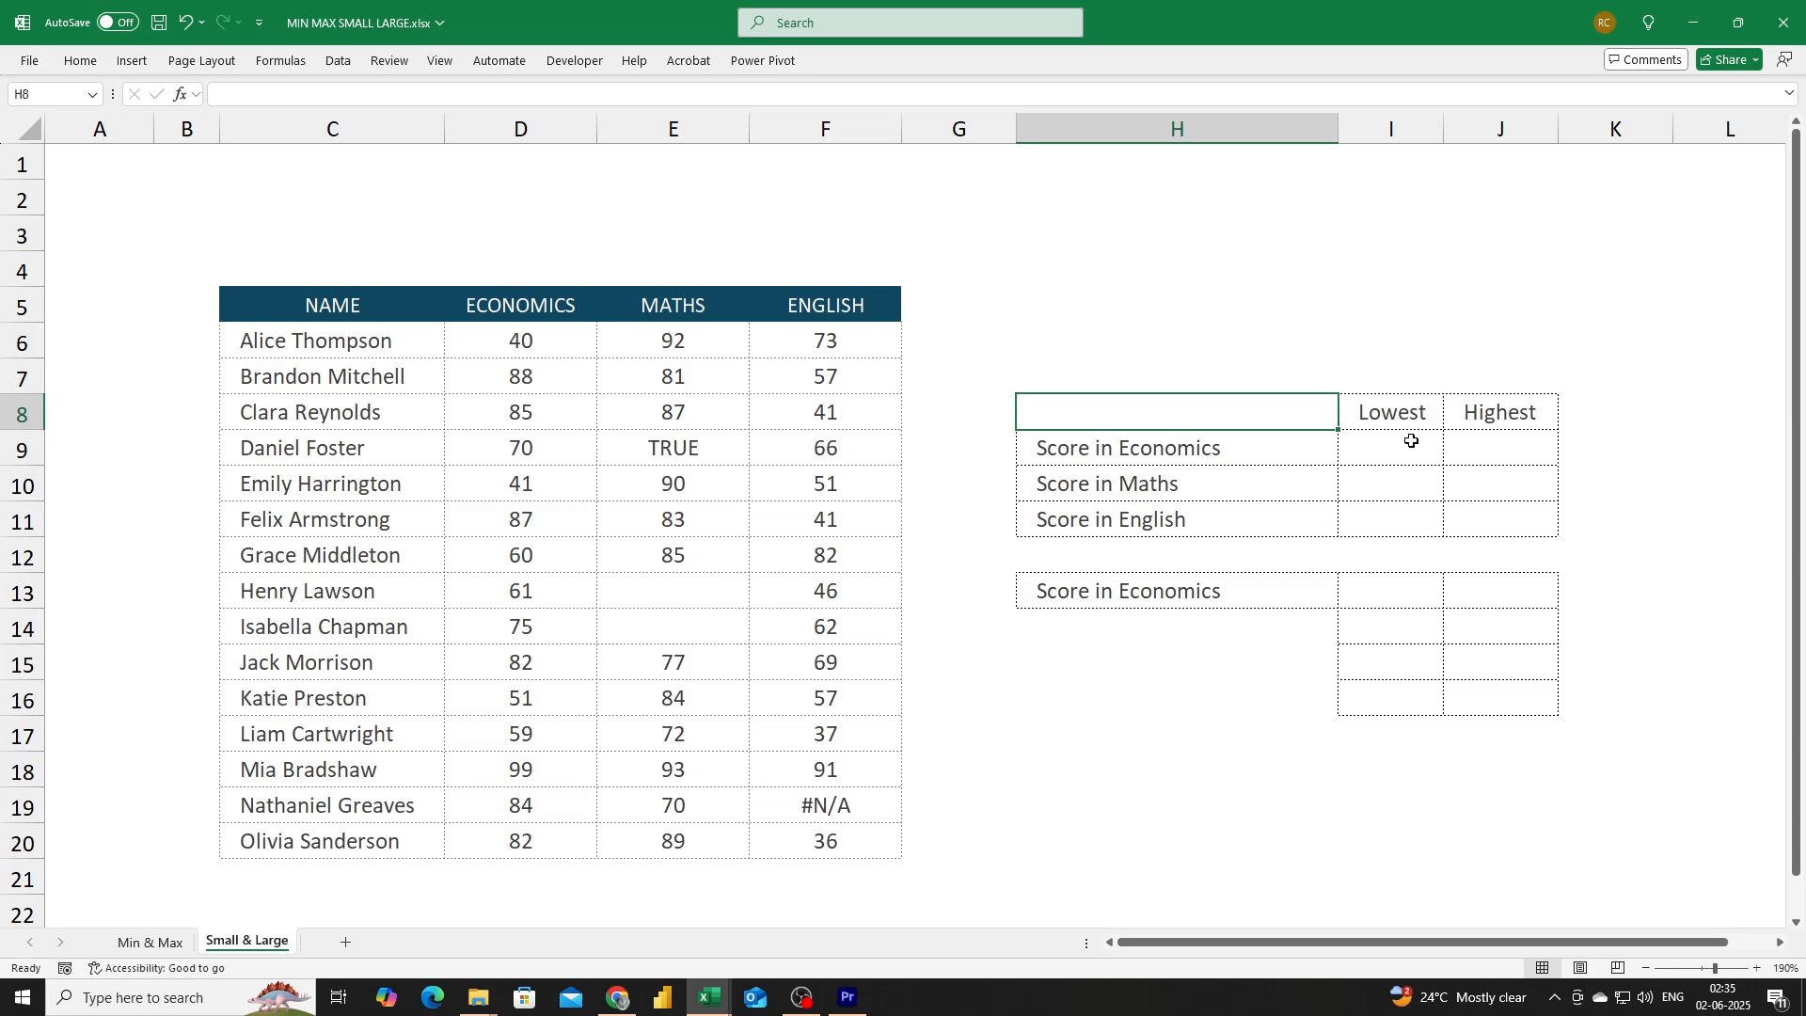
On the Small & Large sheet, enter =SMALL(D6:D20,4) in the lowest Economics score cell.
click(1373, 452)
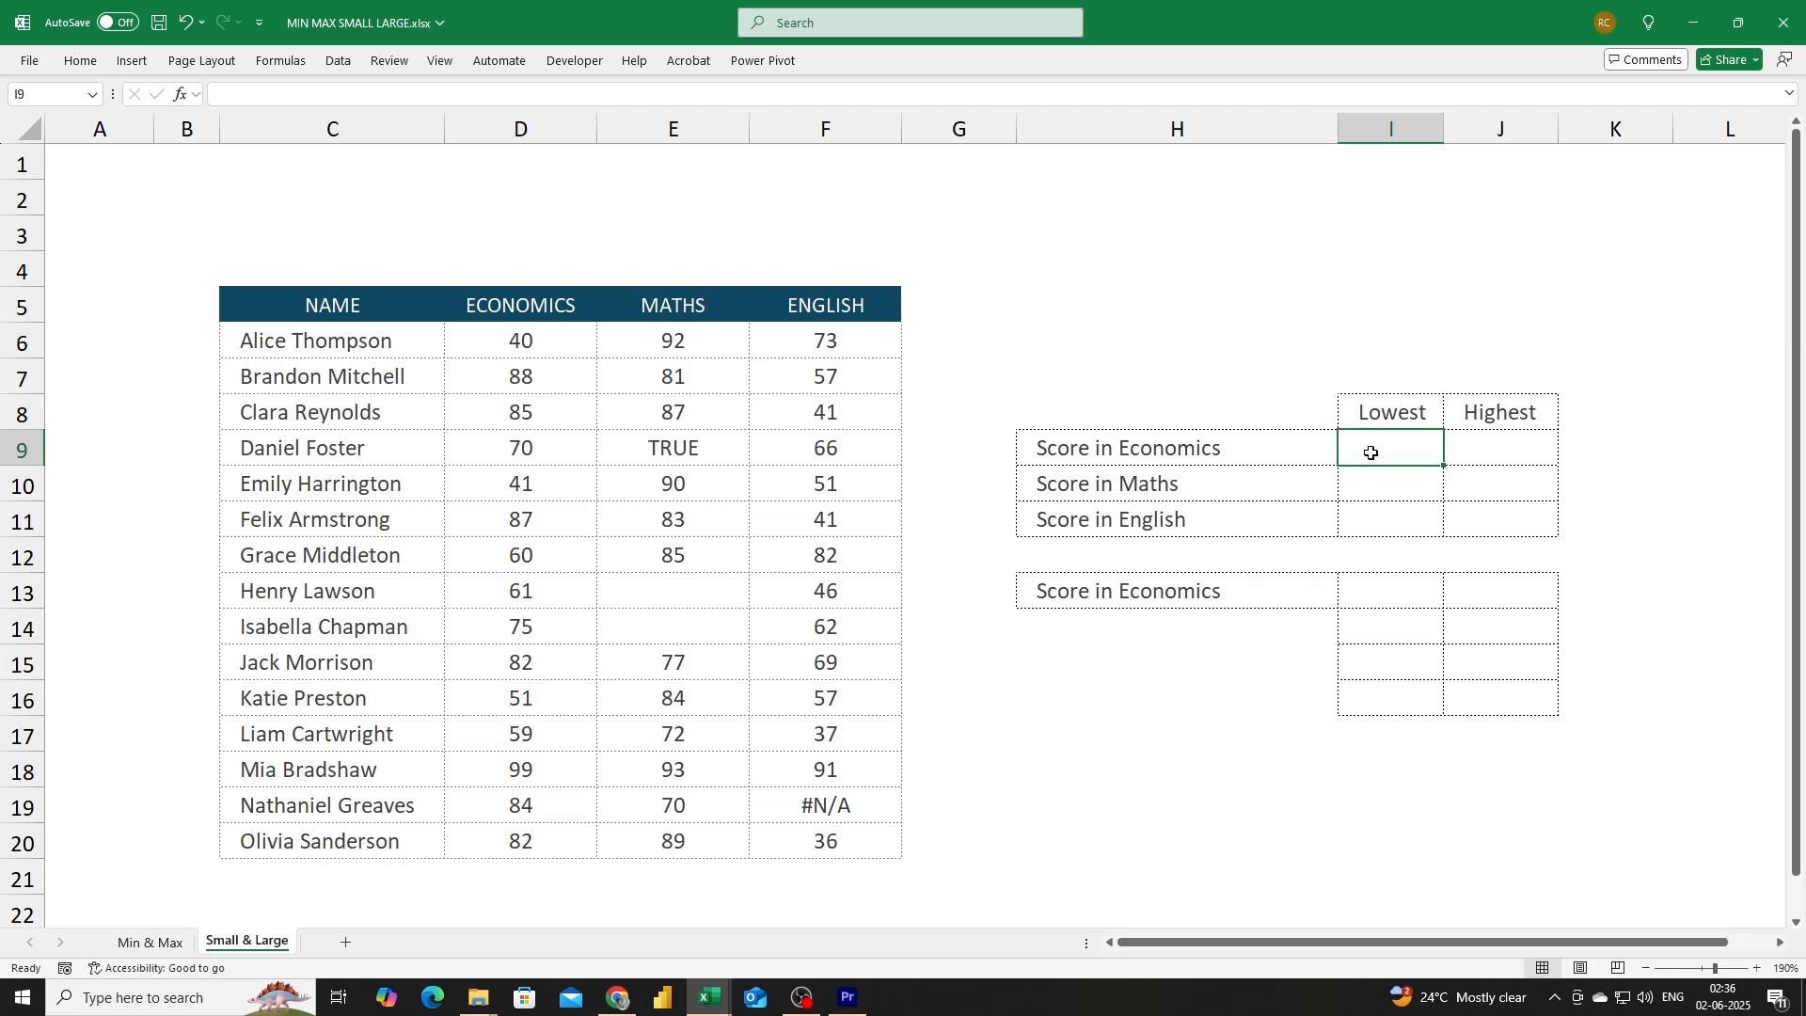
text(=)
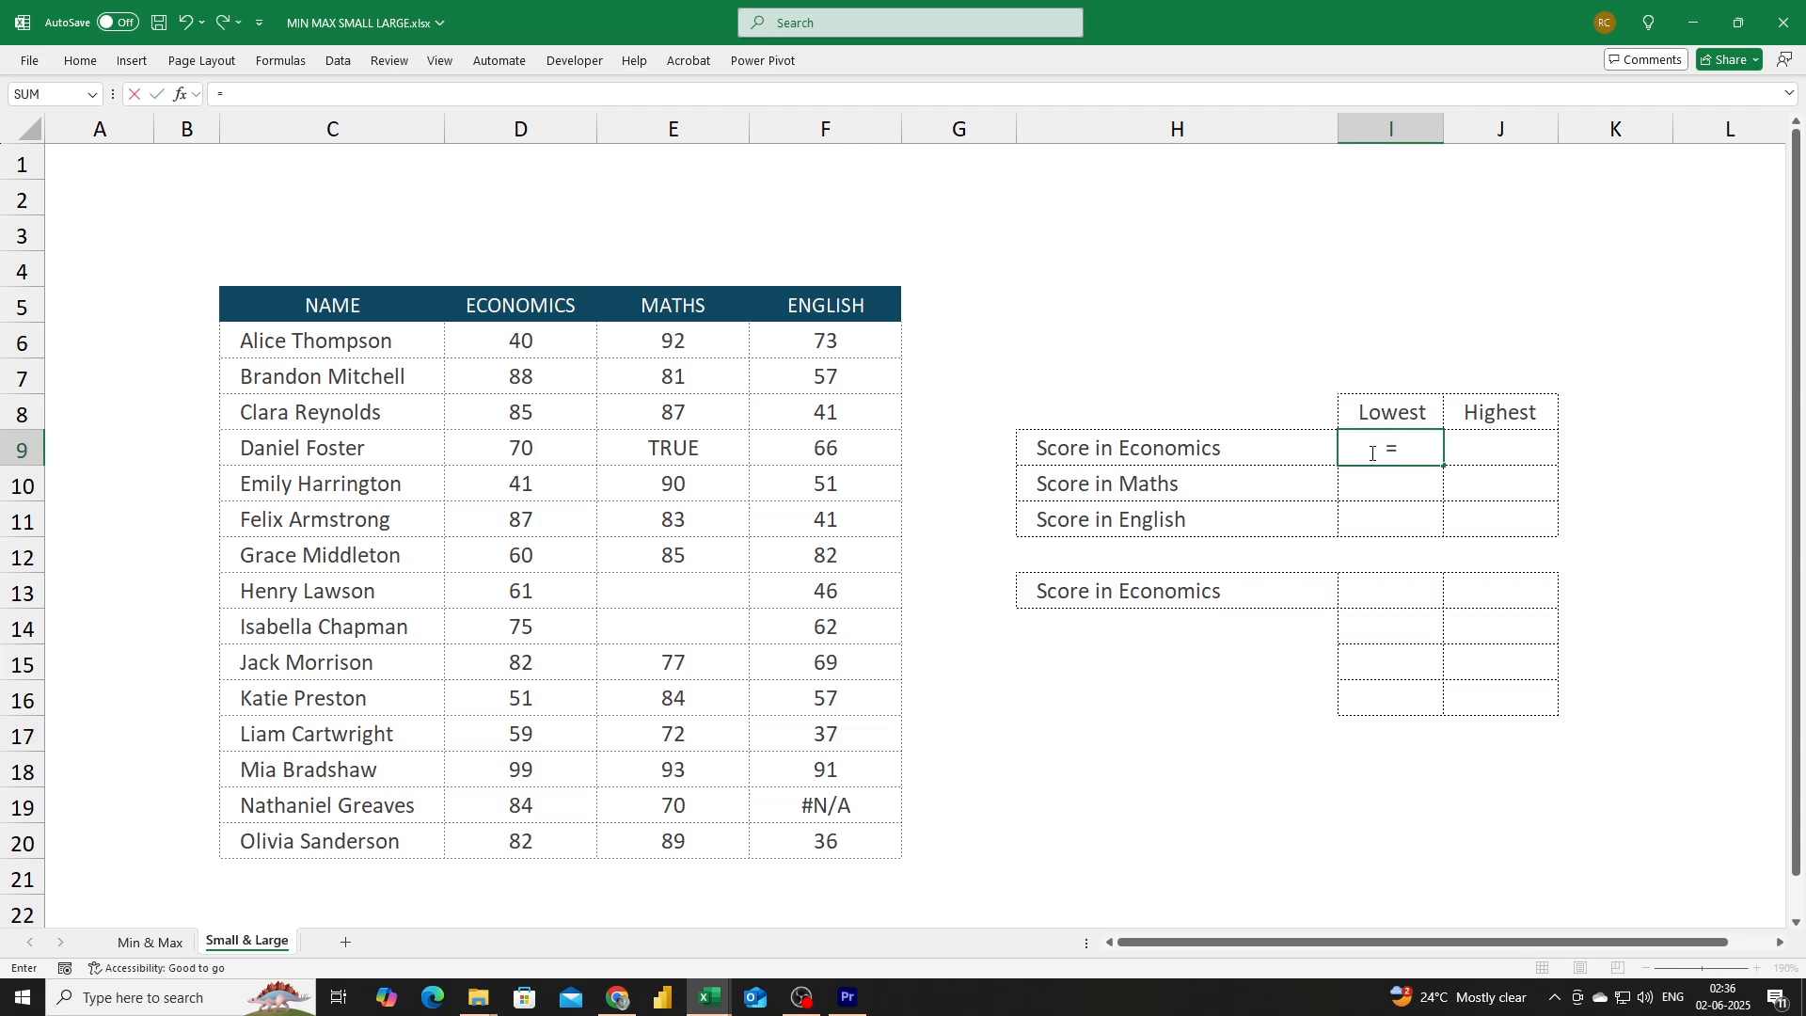
text(small)
key(Tab)
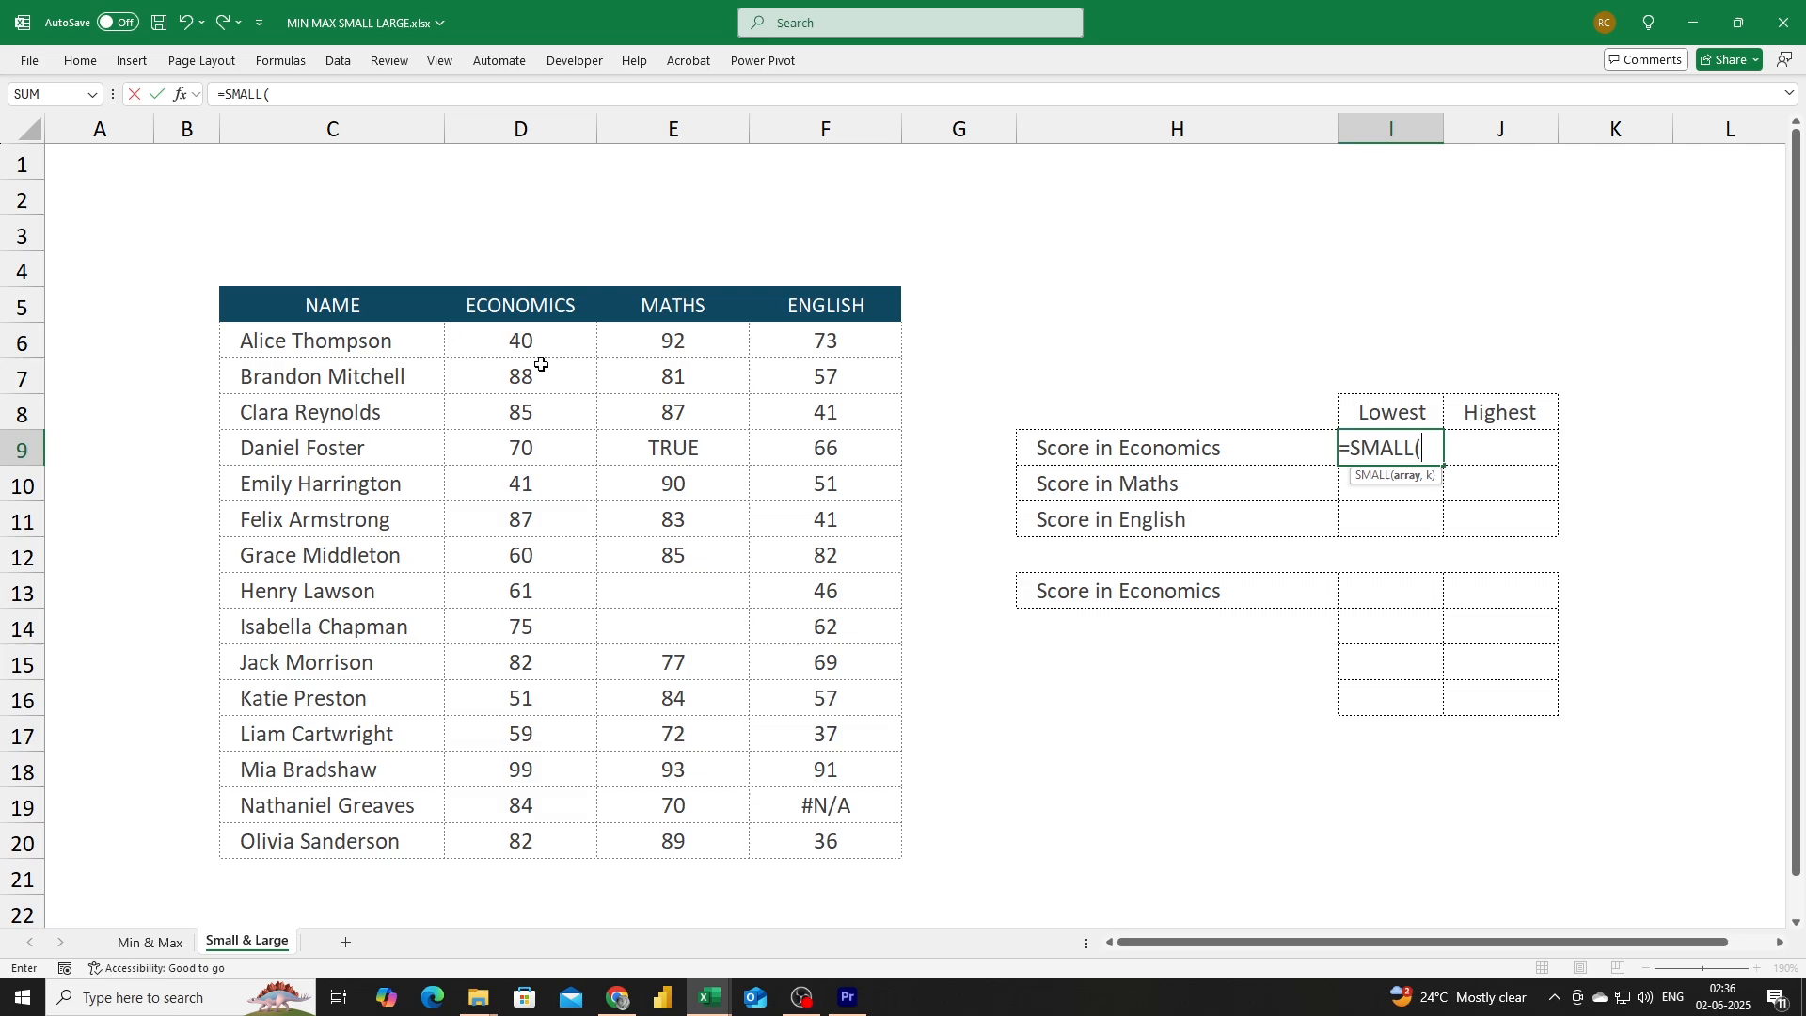
drag(520, 341, 522, 840)
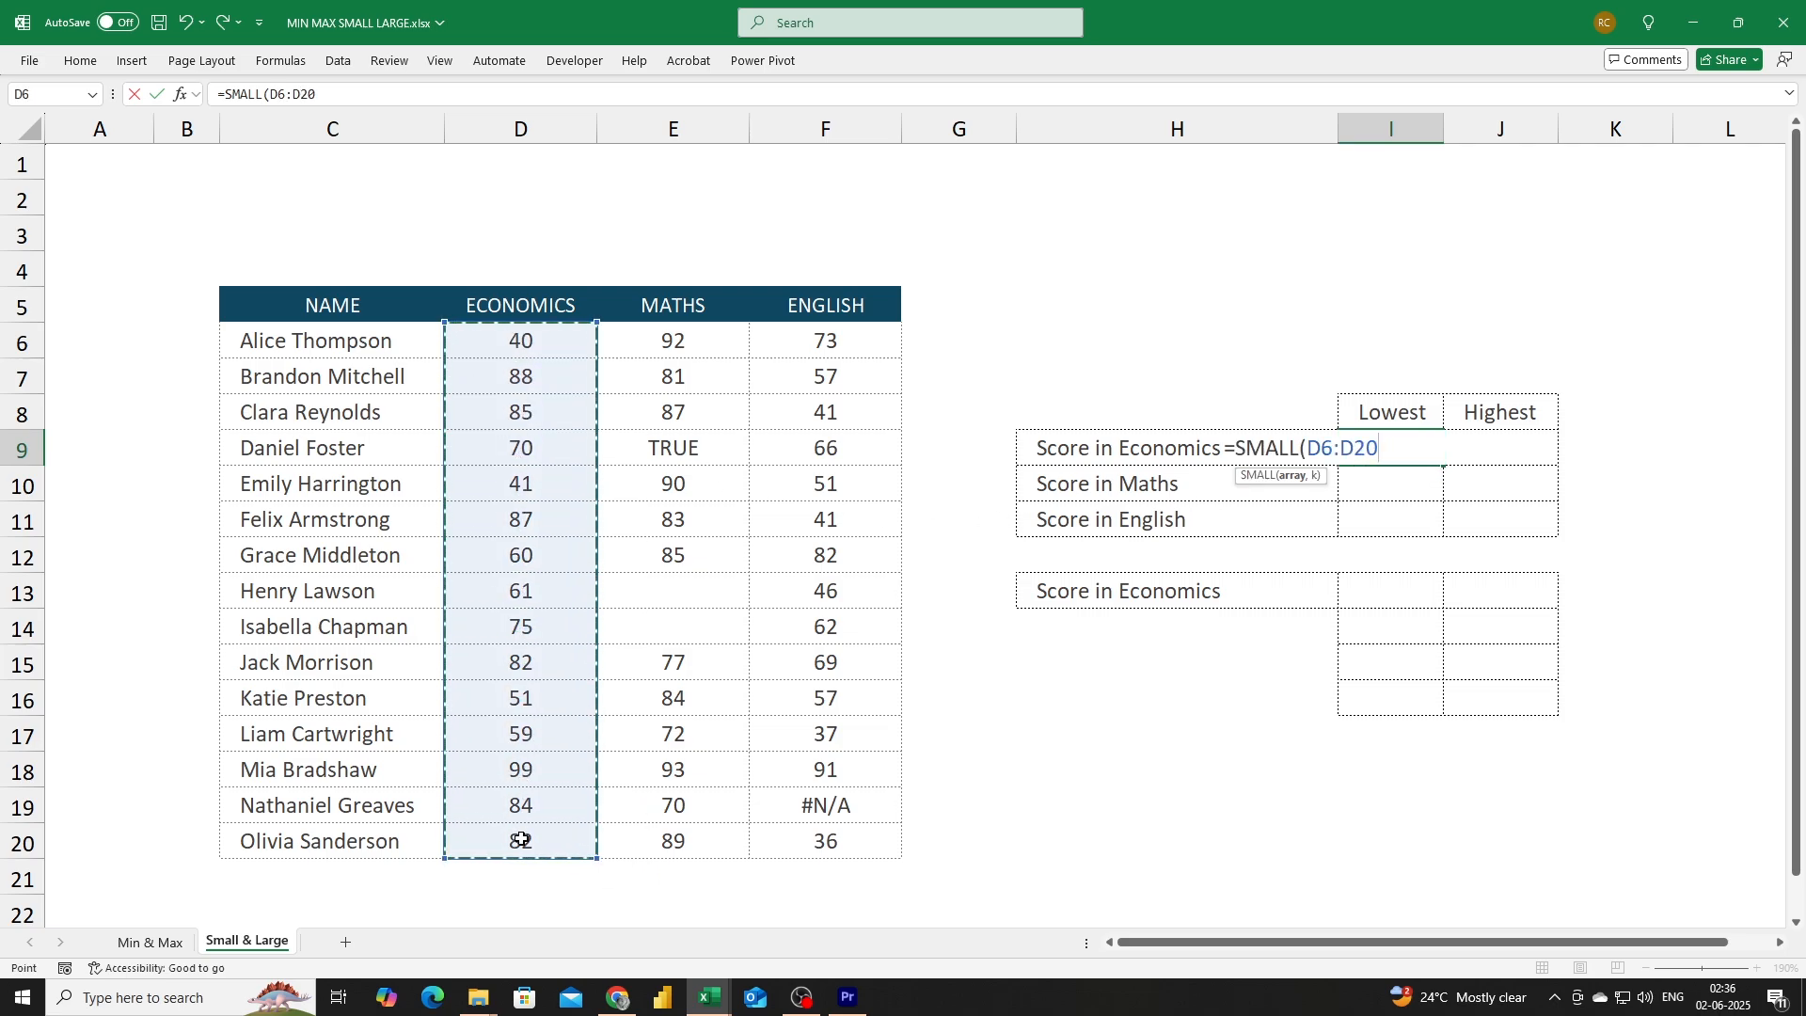
text(,)
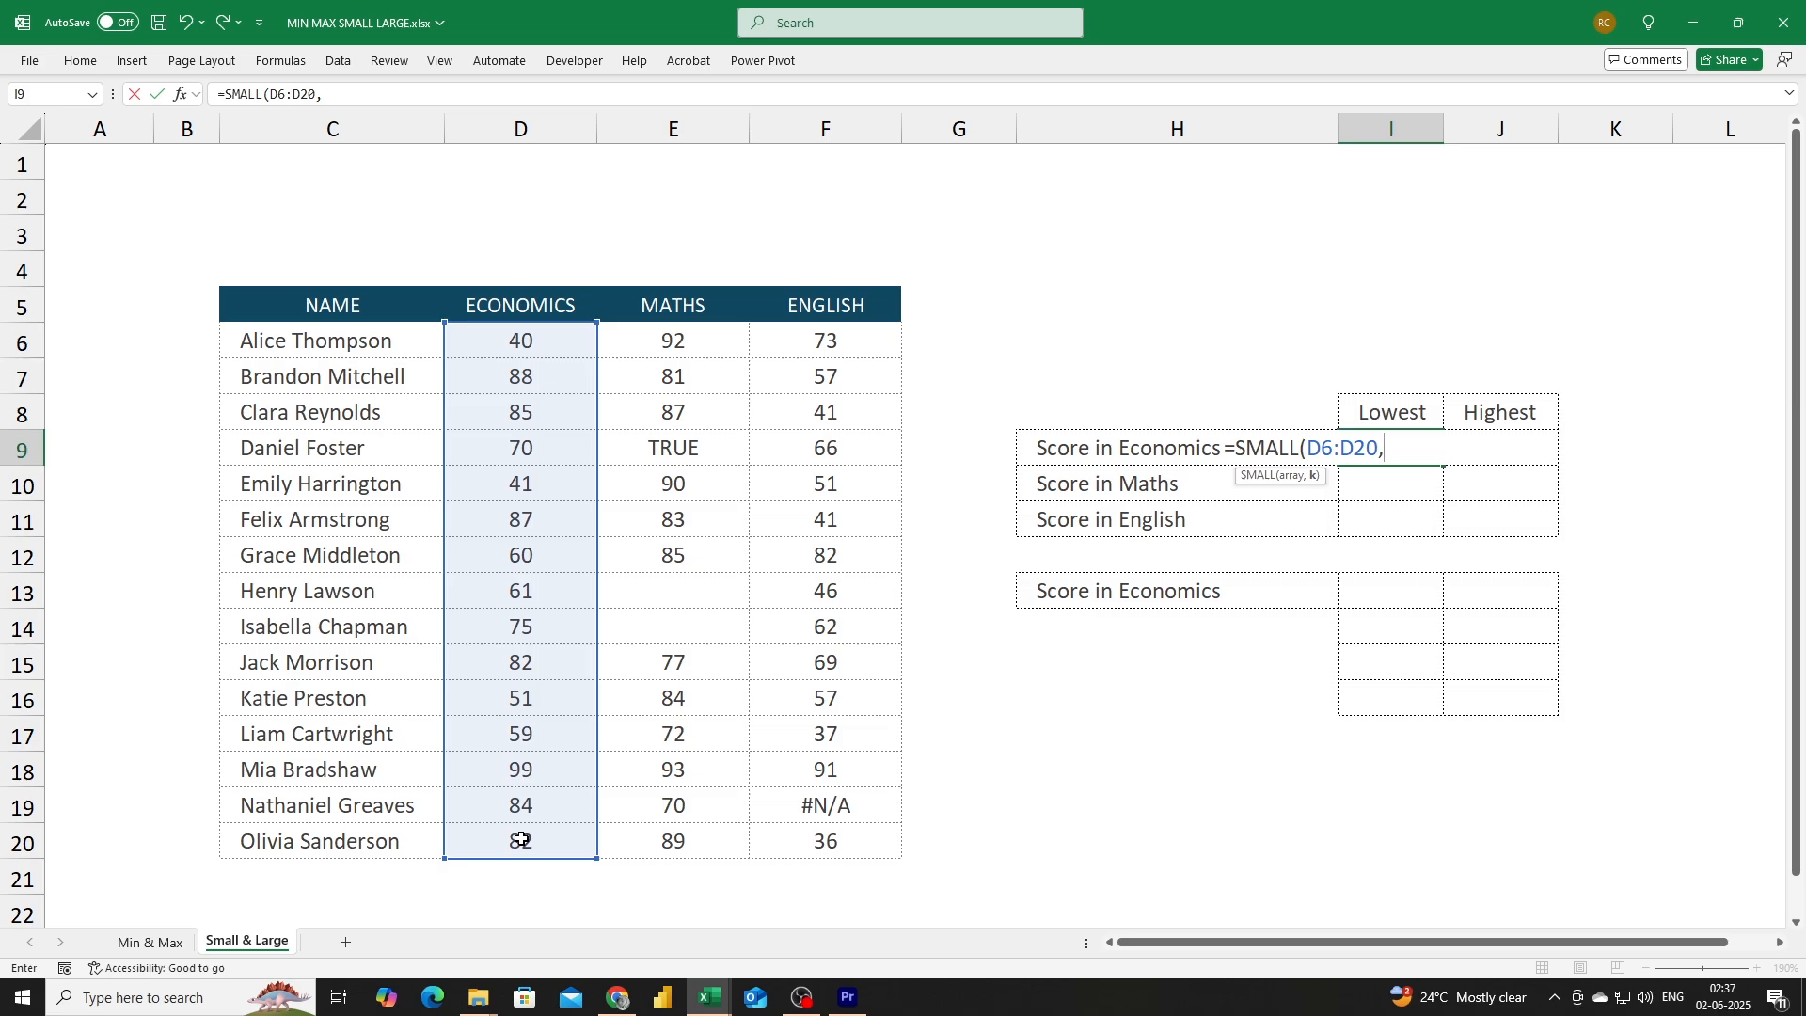
text(4))
key(Return)
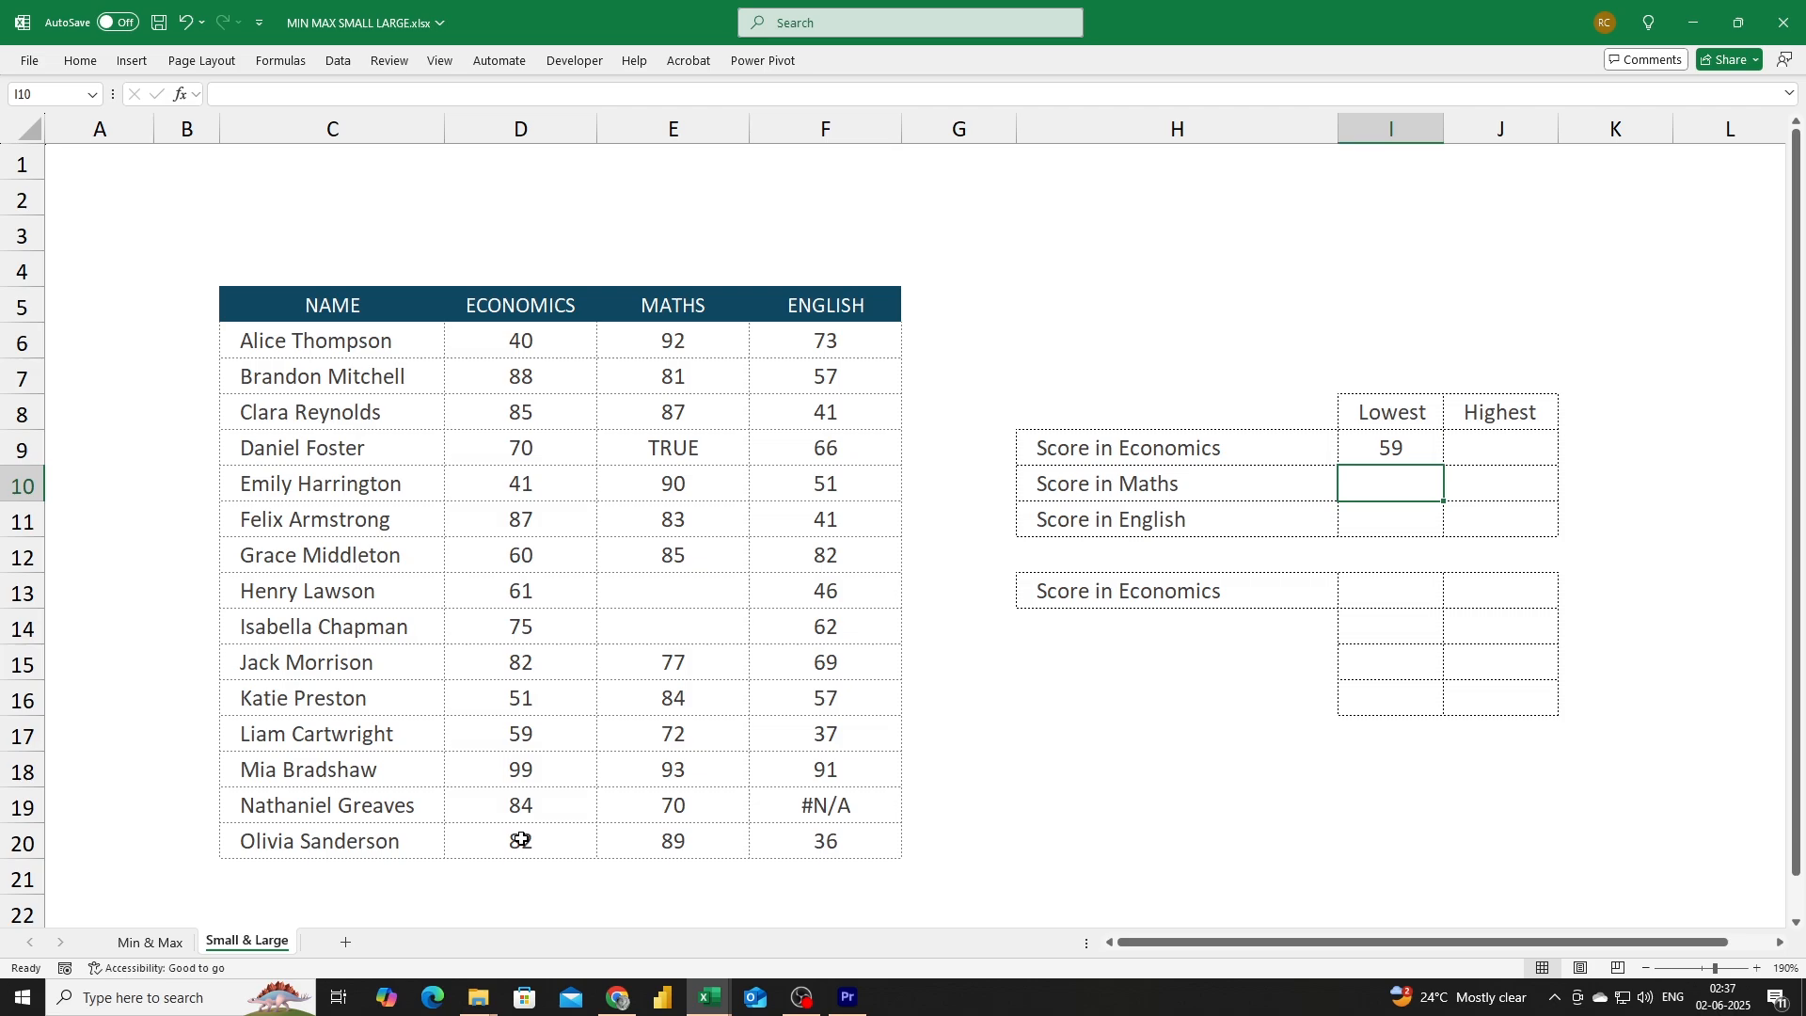
Enter =LARGE(D6:D20,2) in the highest Economics score cell.
key(Up)
key(Right)
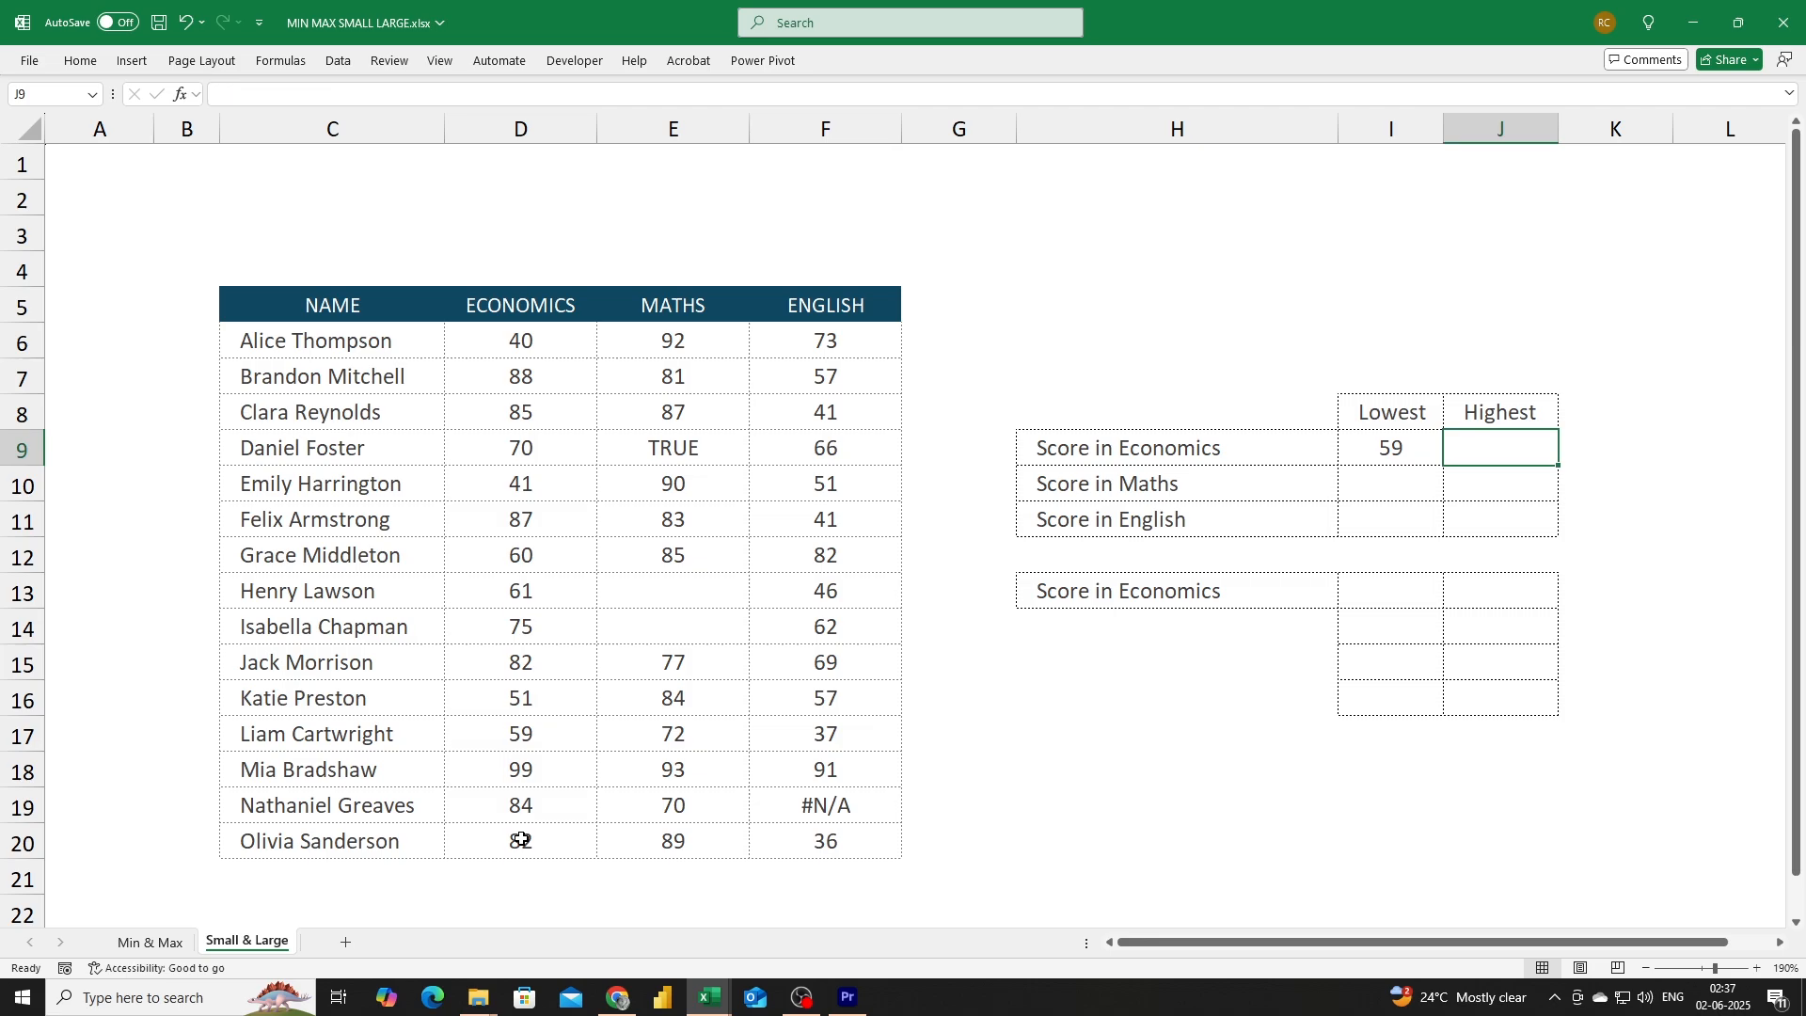
text(=large)
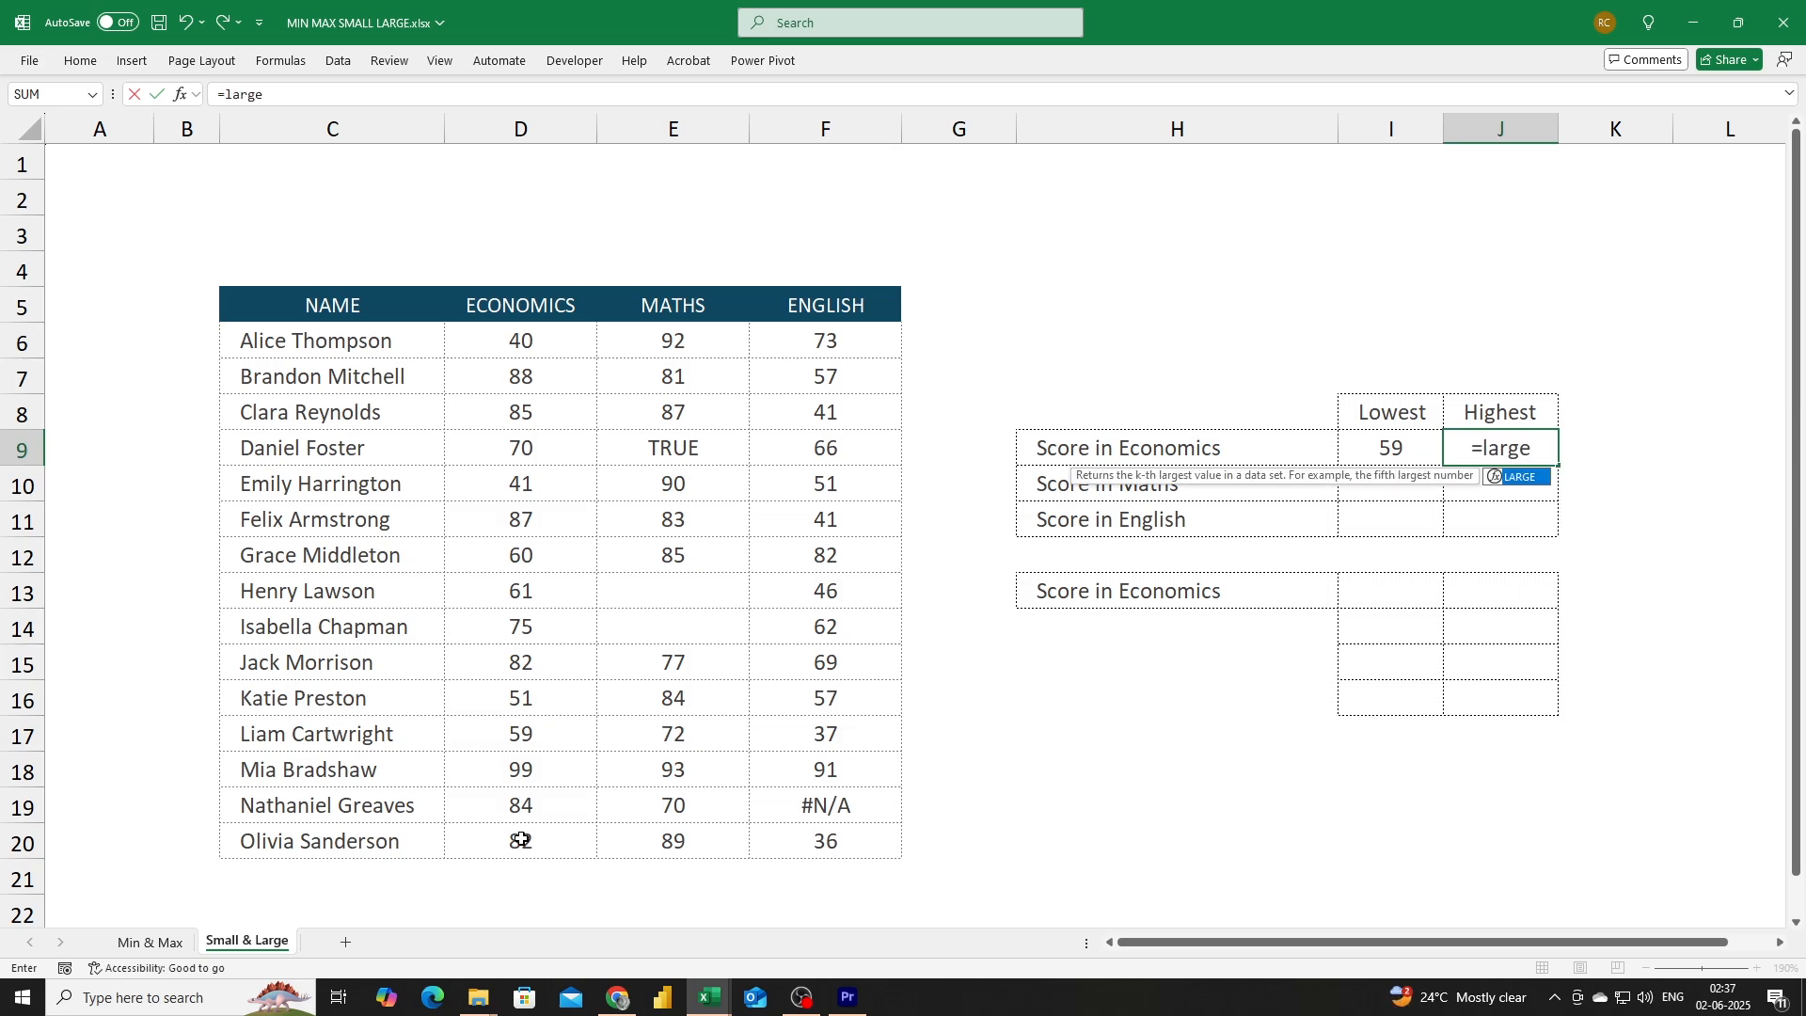
text(()
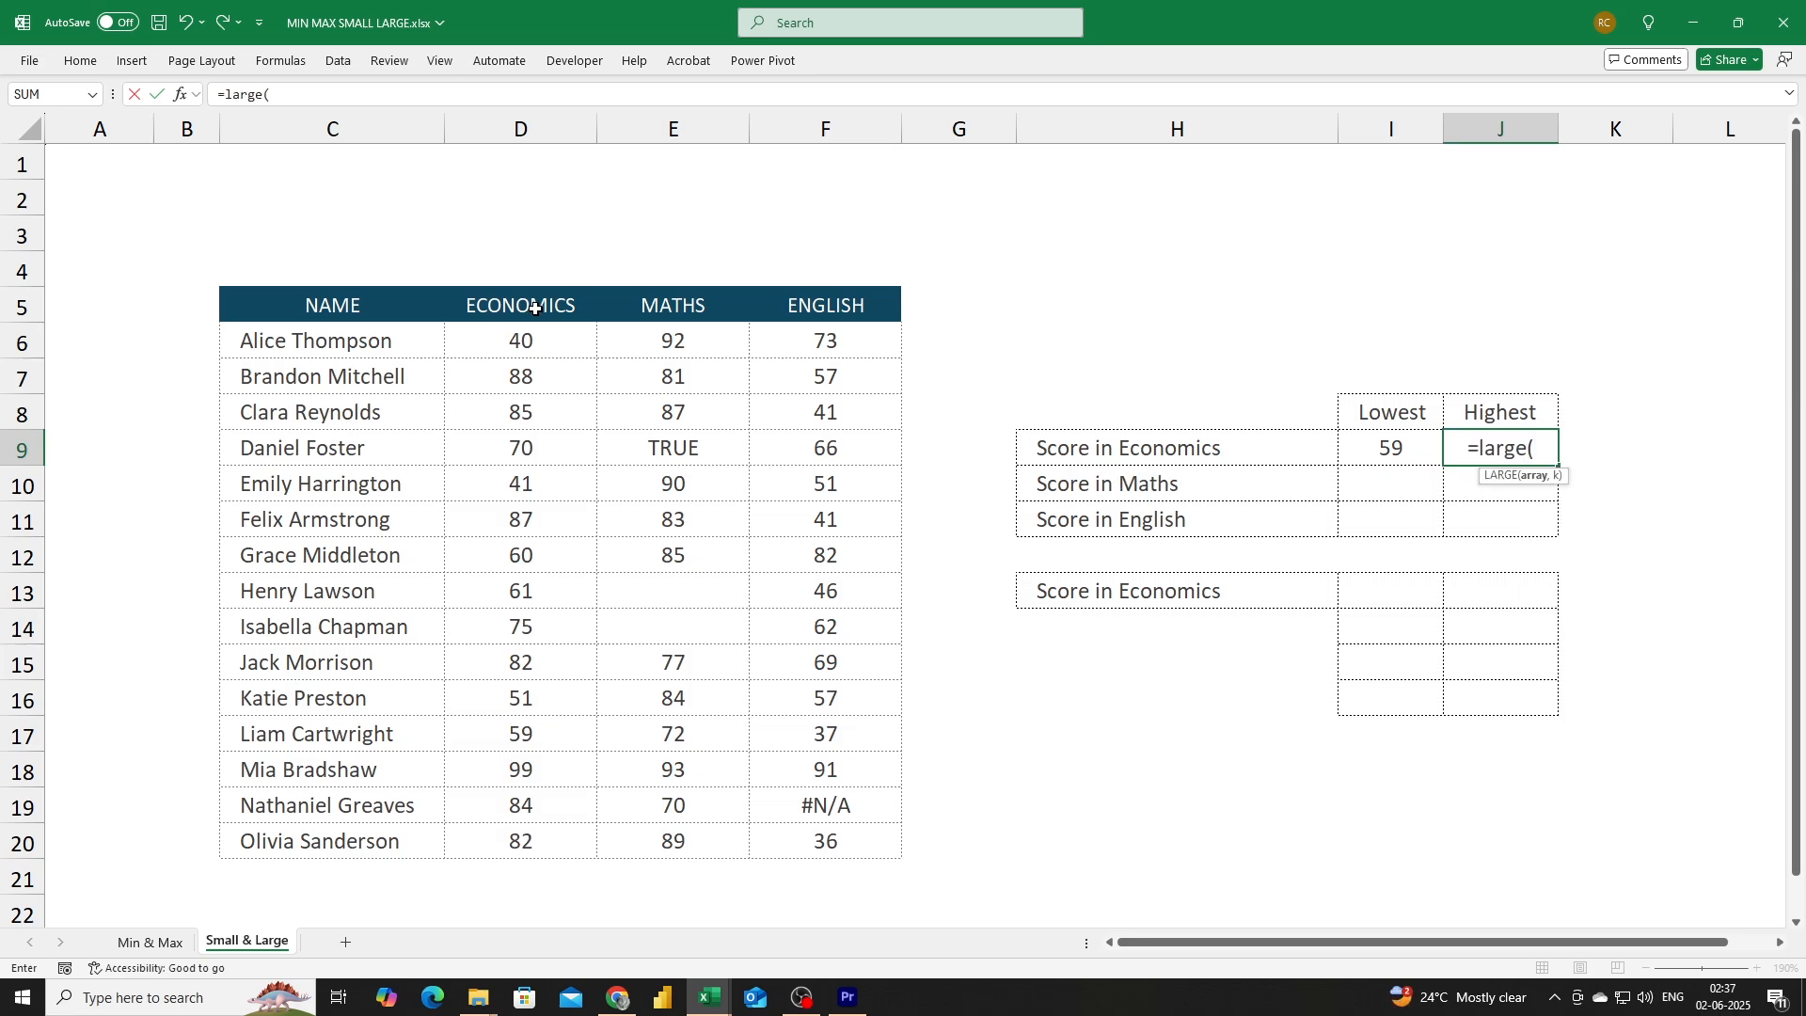
drag(524, 343, 465, 841)
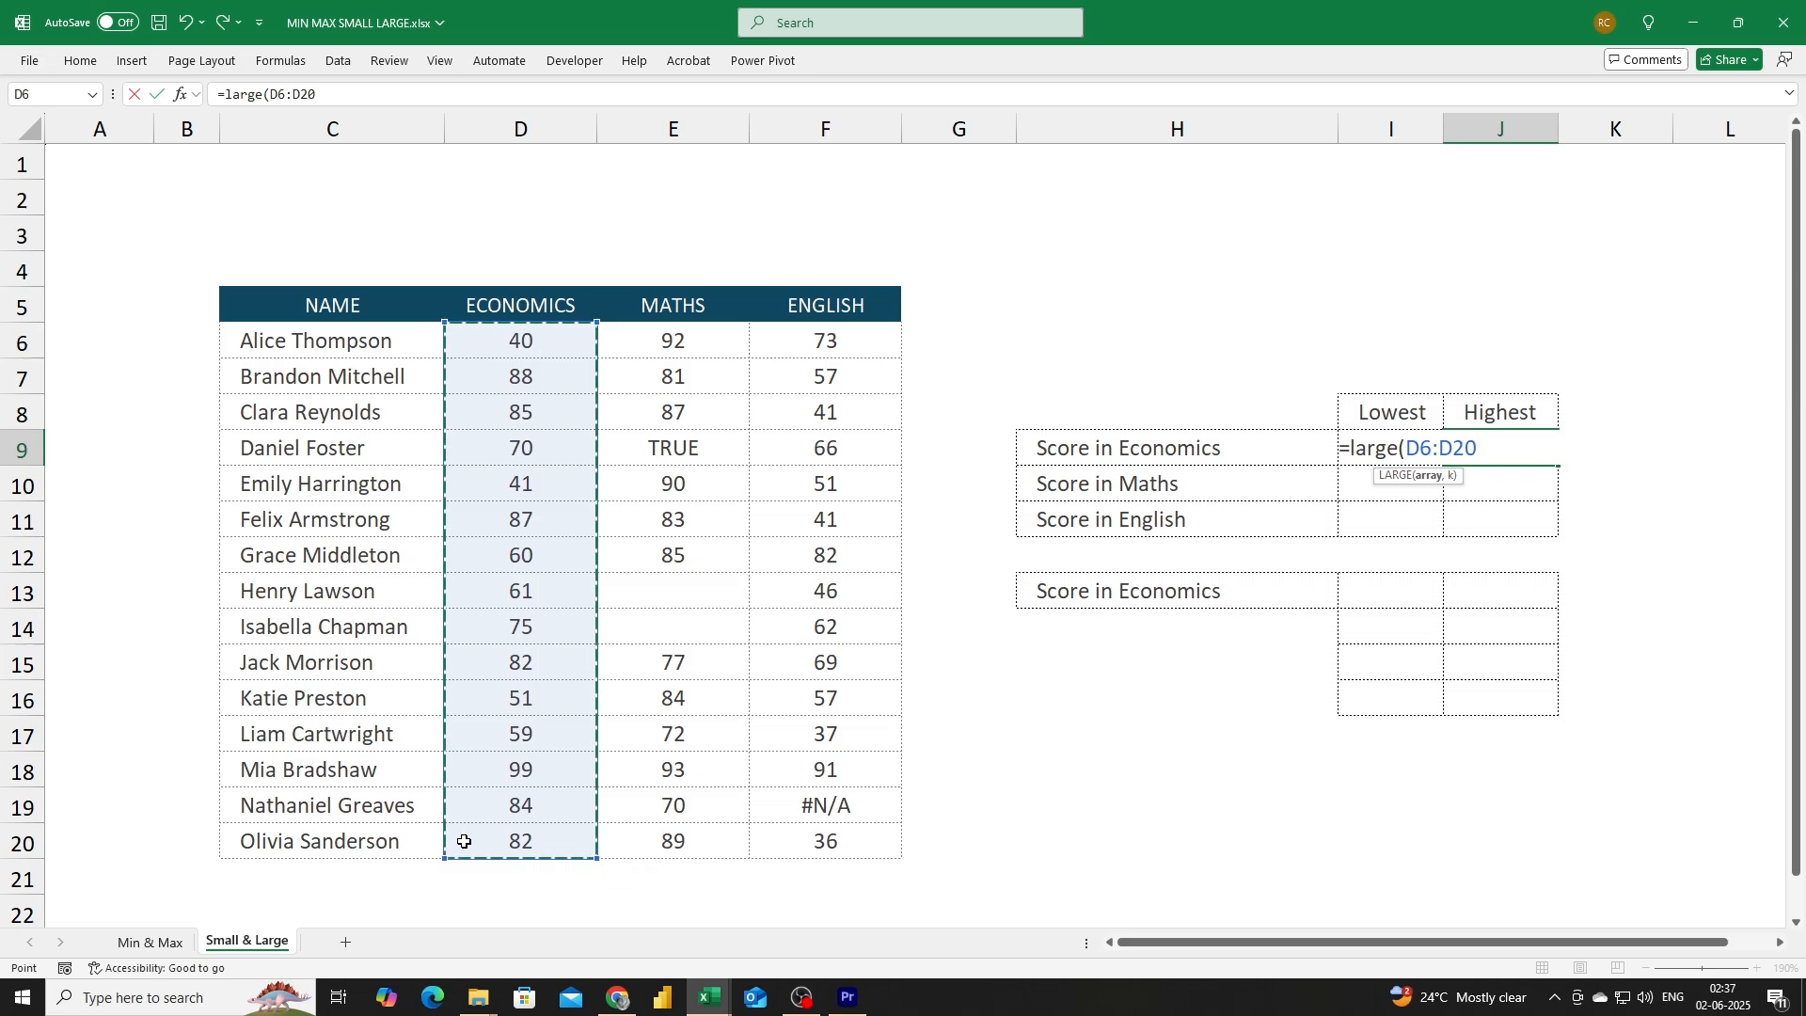
text(,)
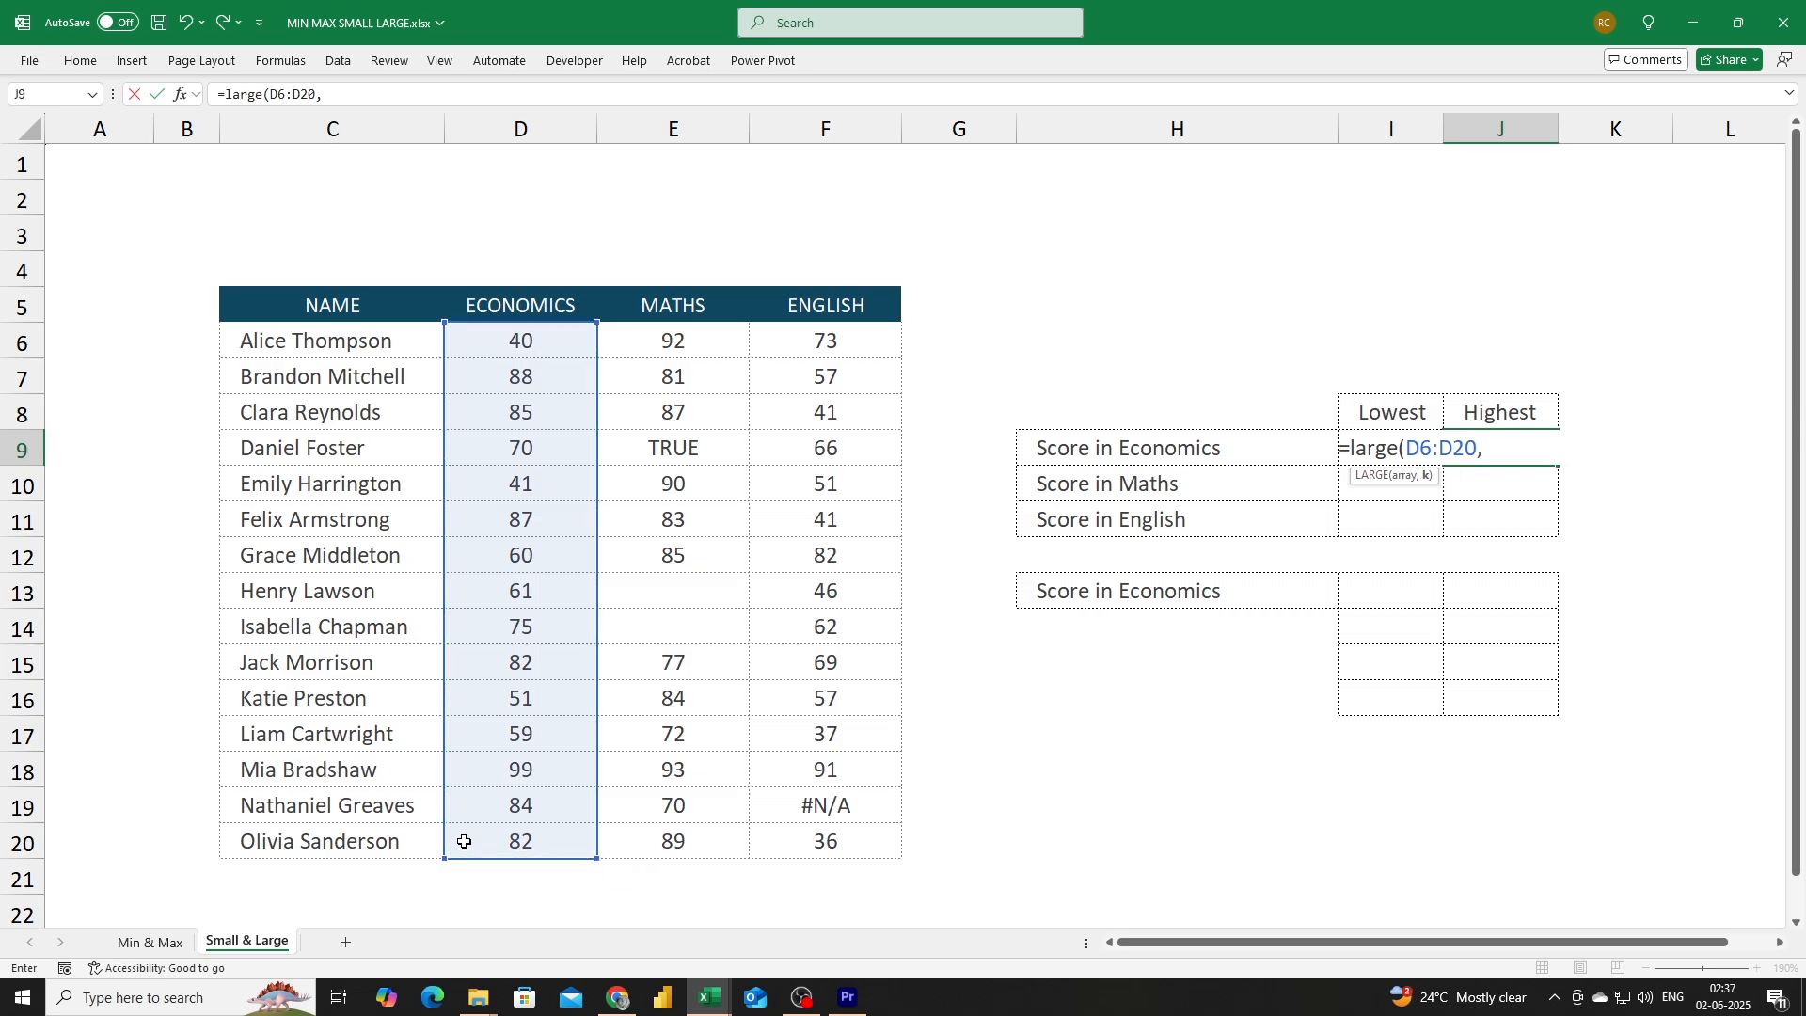
text(2))
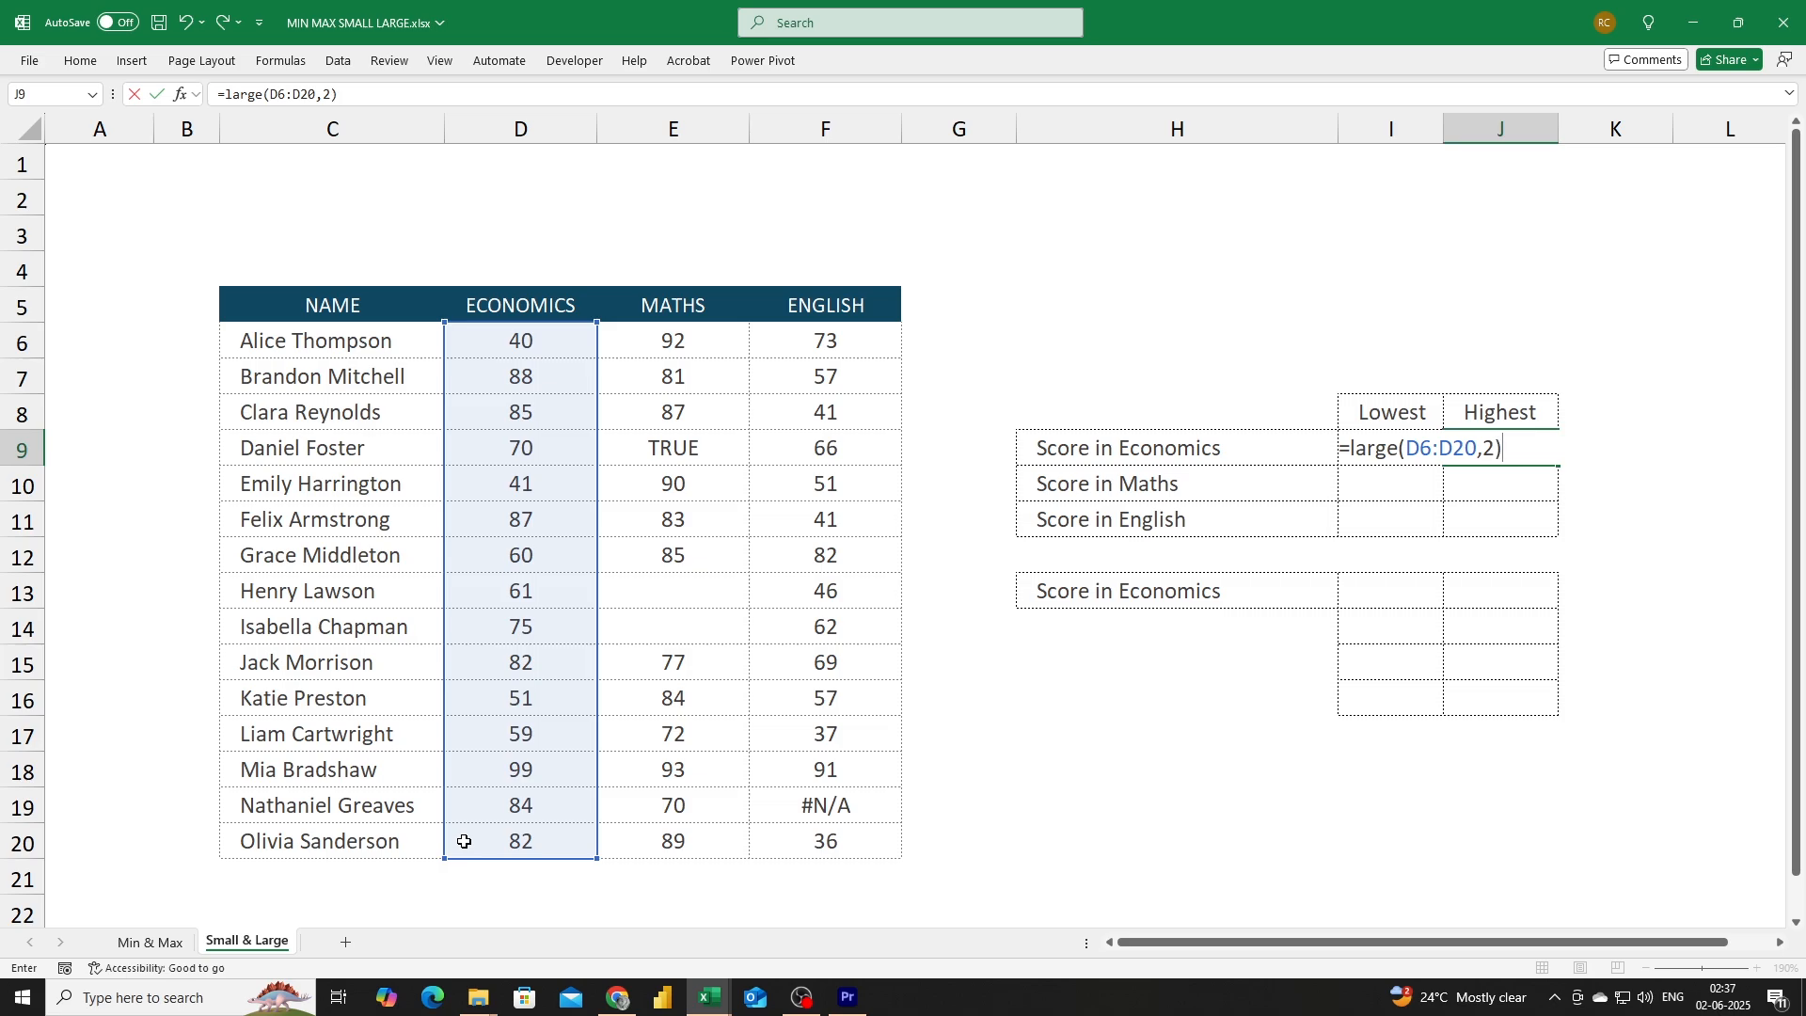
key(Return)
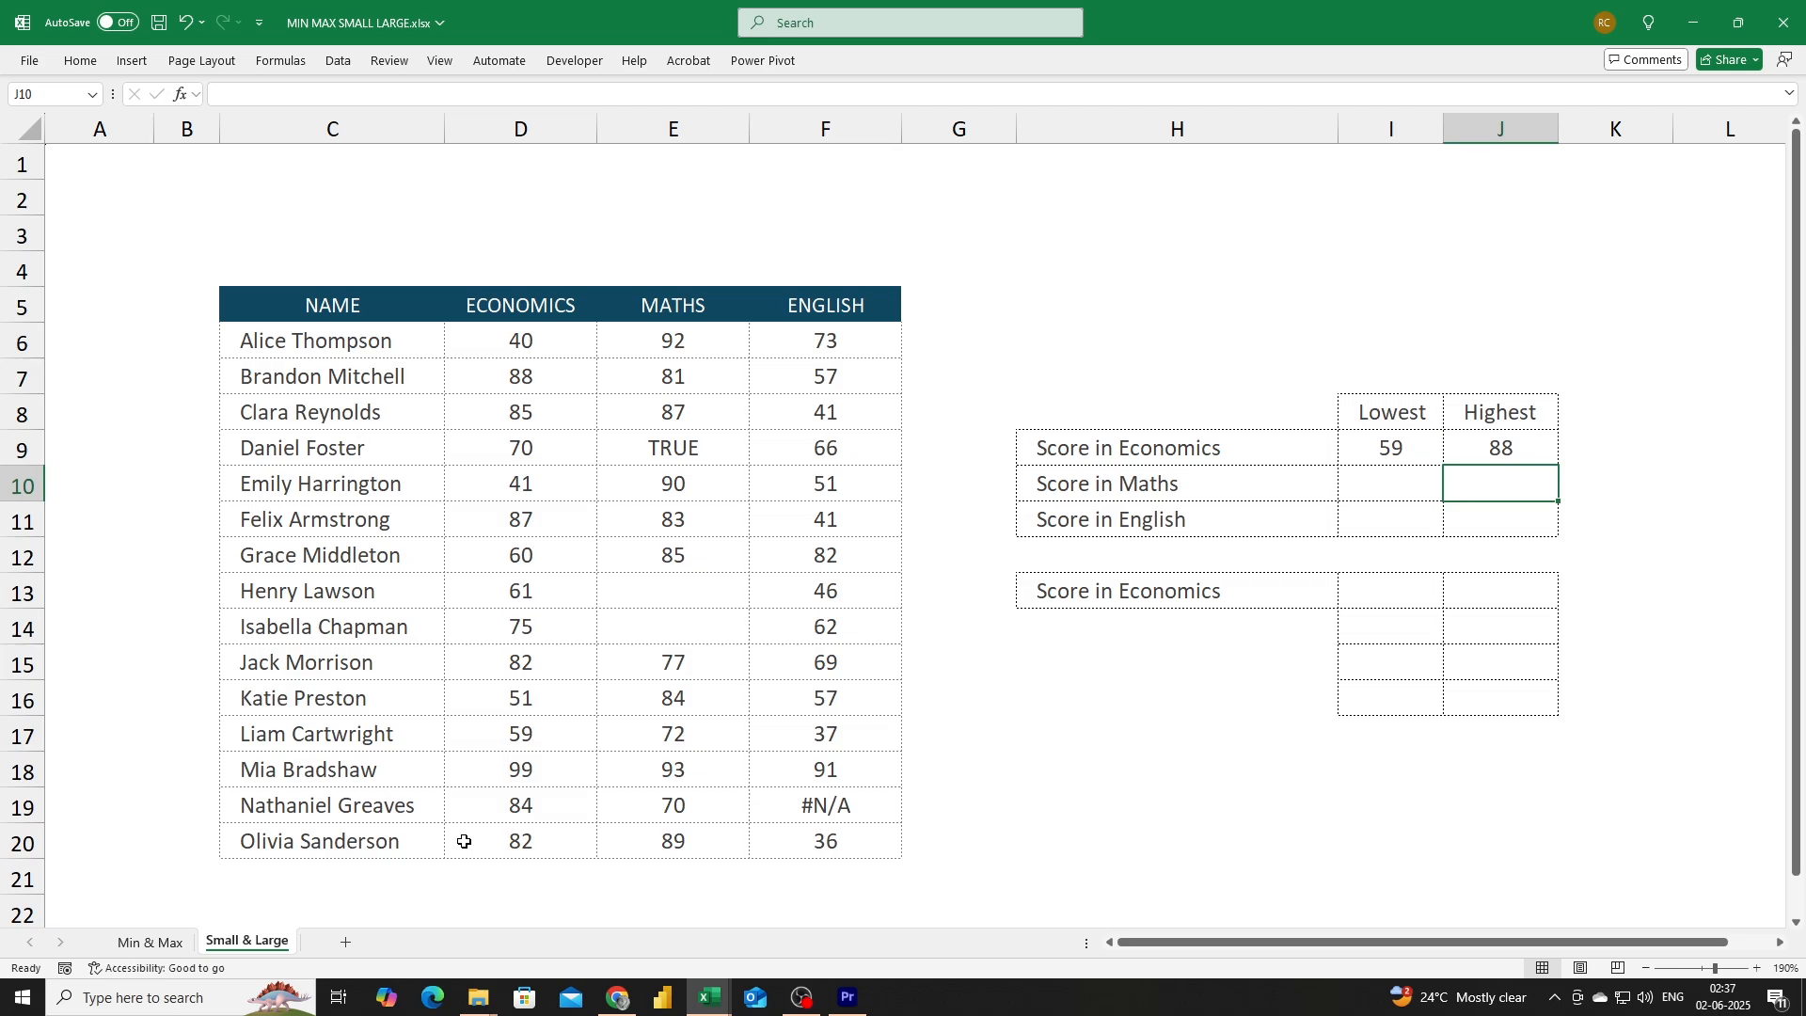
Inspect the Economics scores in D18 and D7.
click(496, 762)
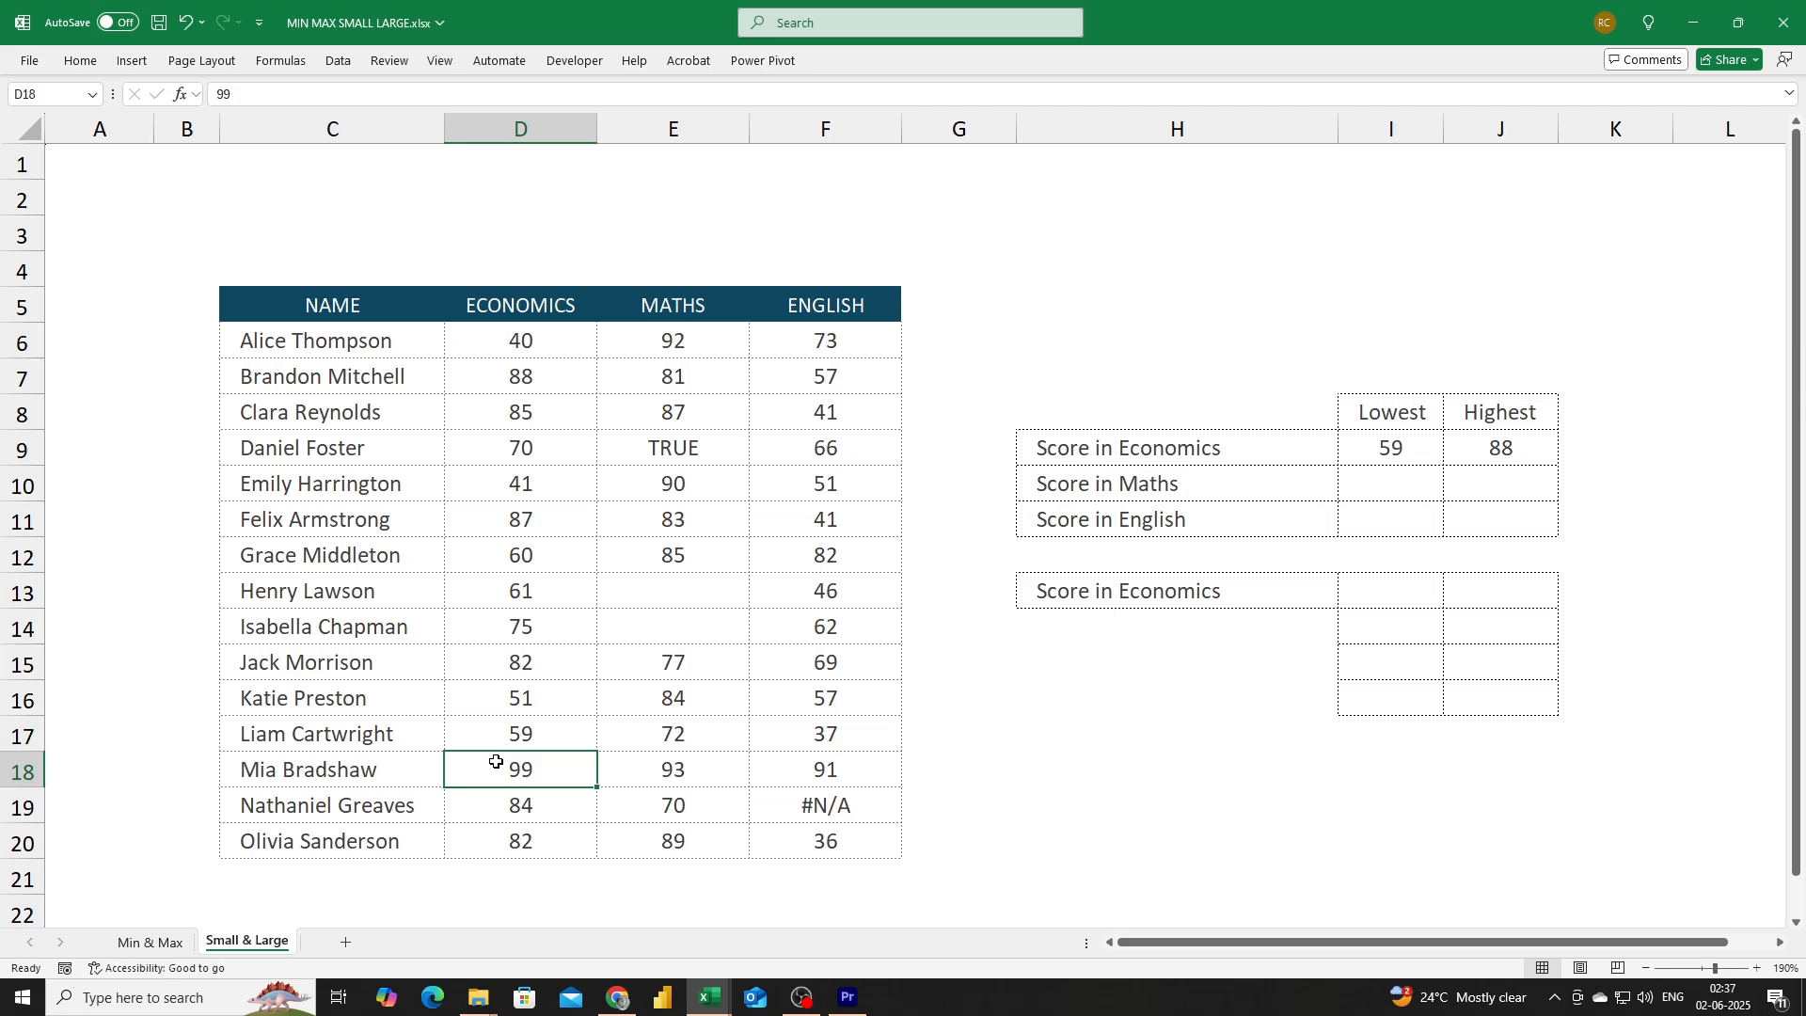
click(531, 369)
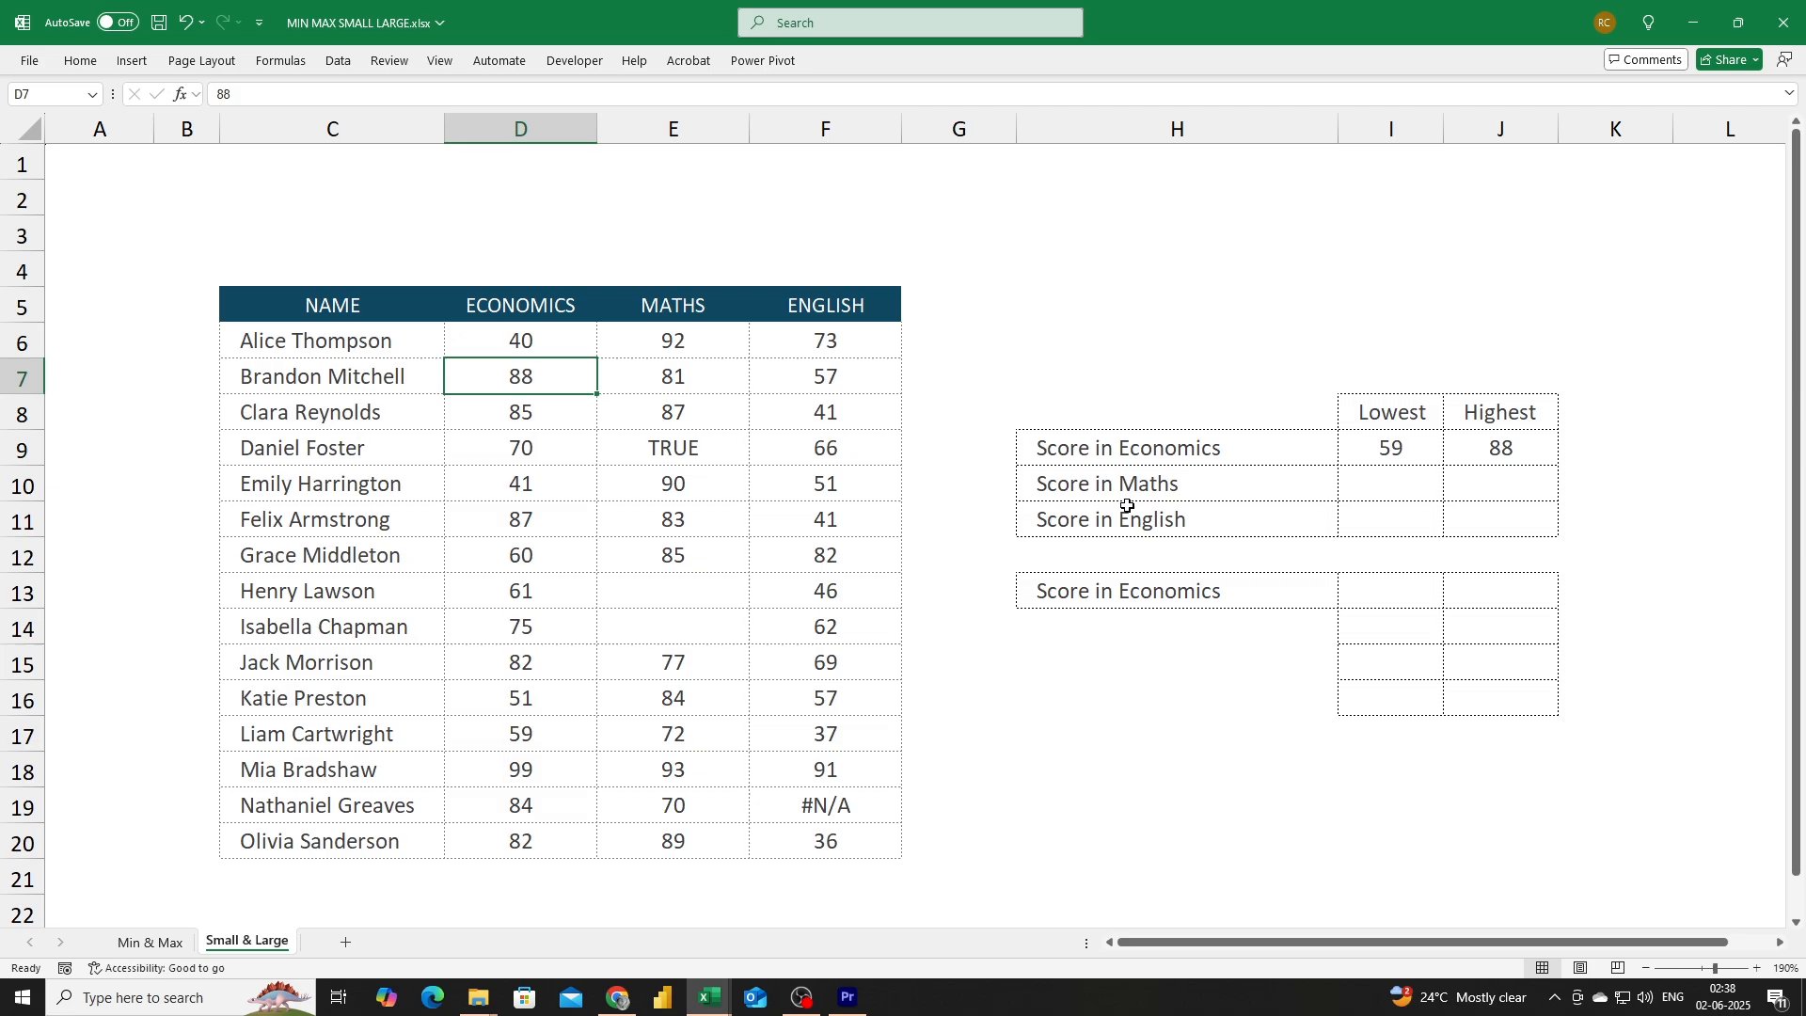
Enter =SMALL(E6:E20,2) in the lowest Maths score cell.
click(1390, 488)
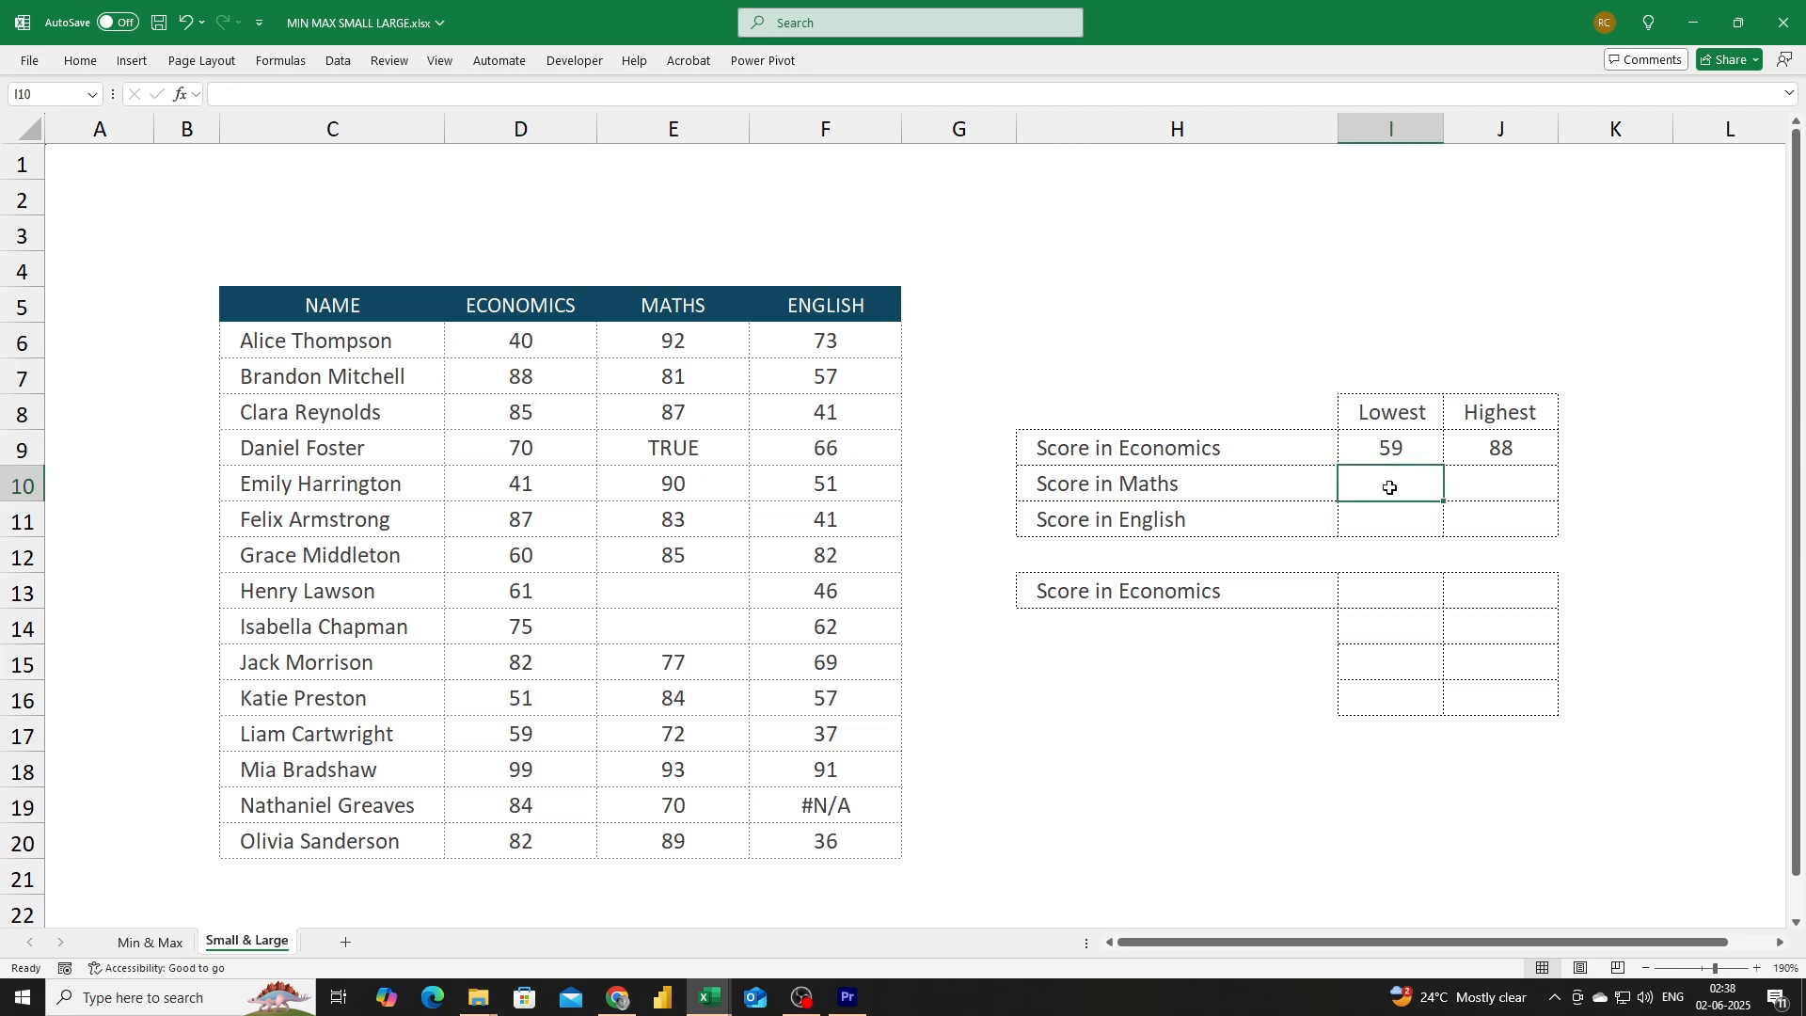
text(=)
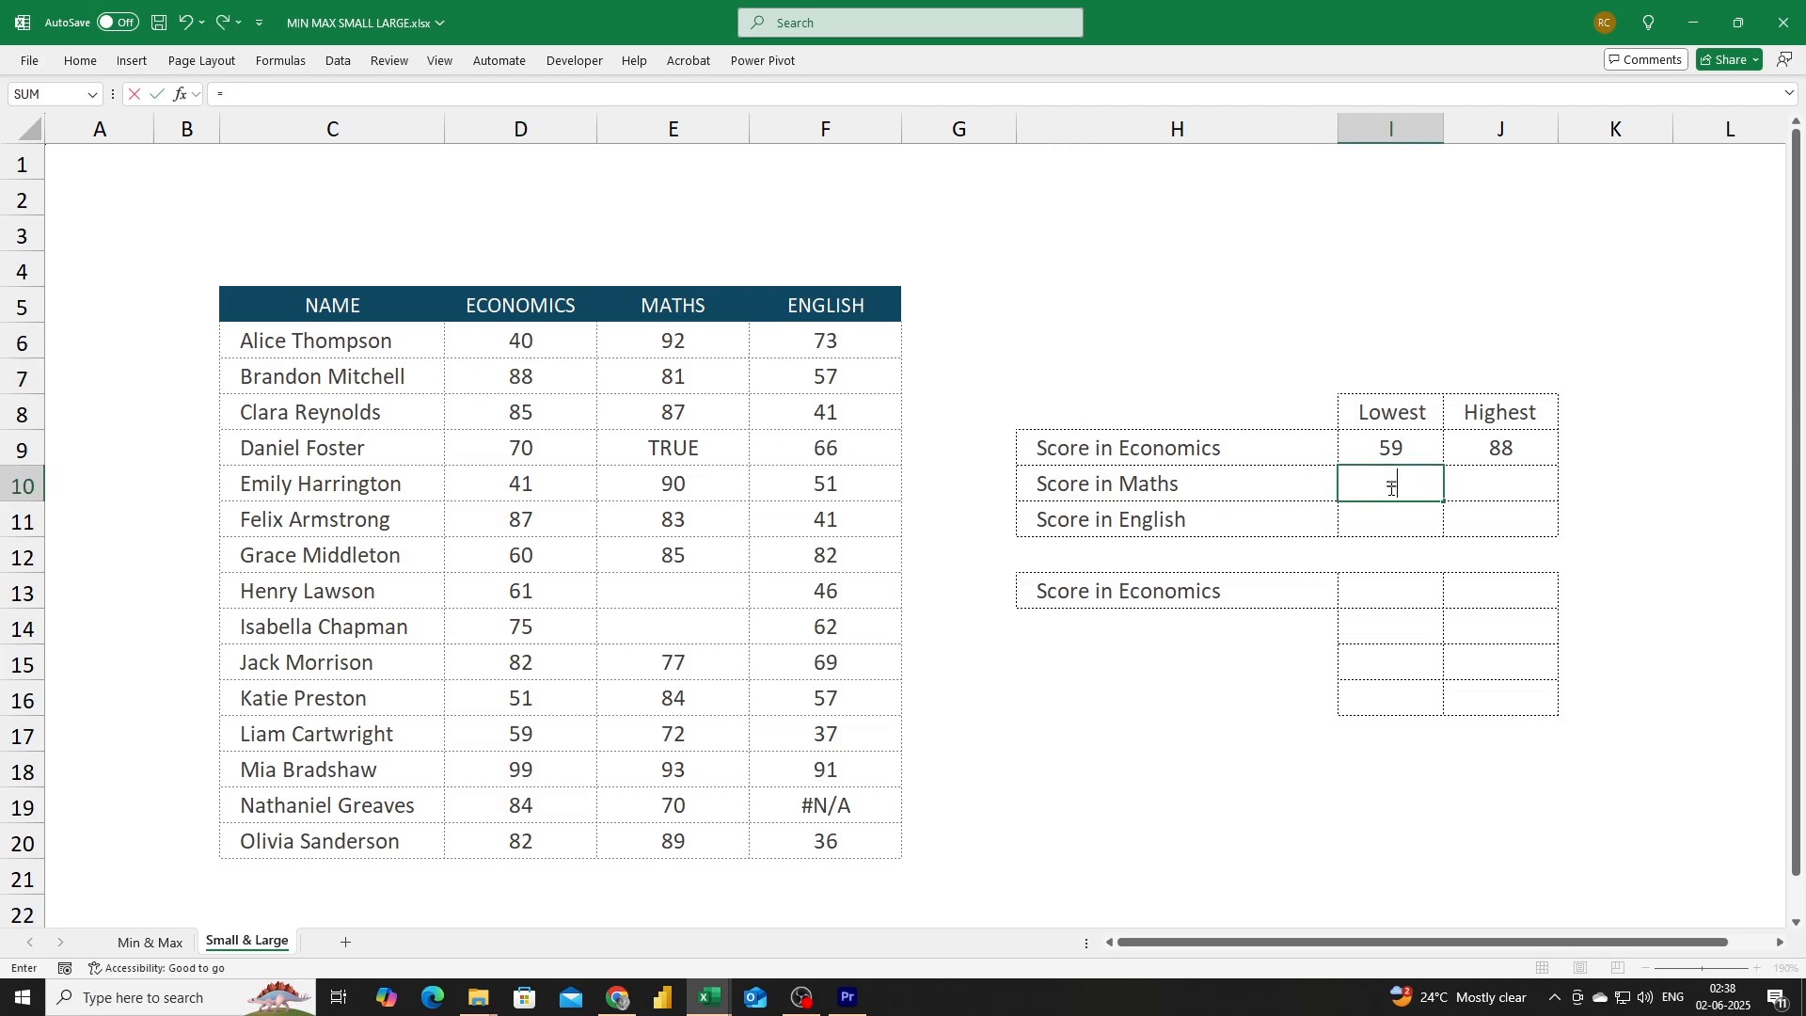
text(small)
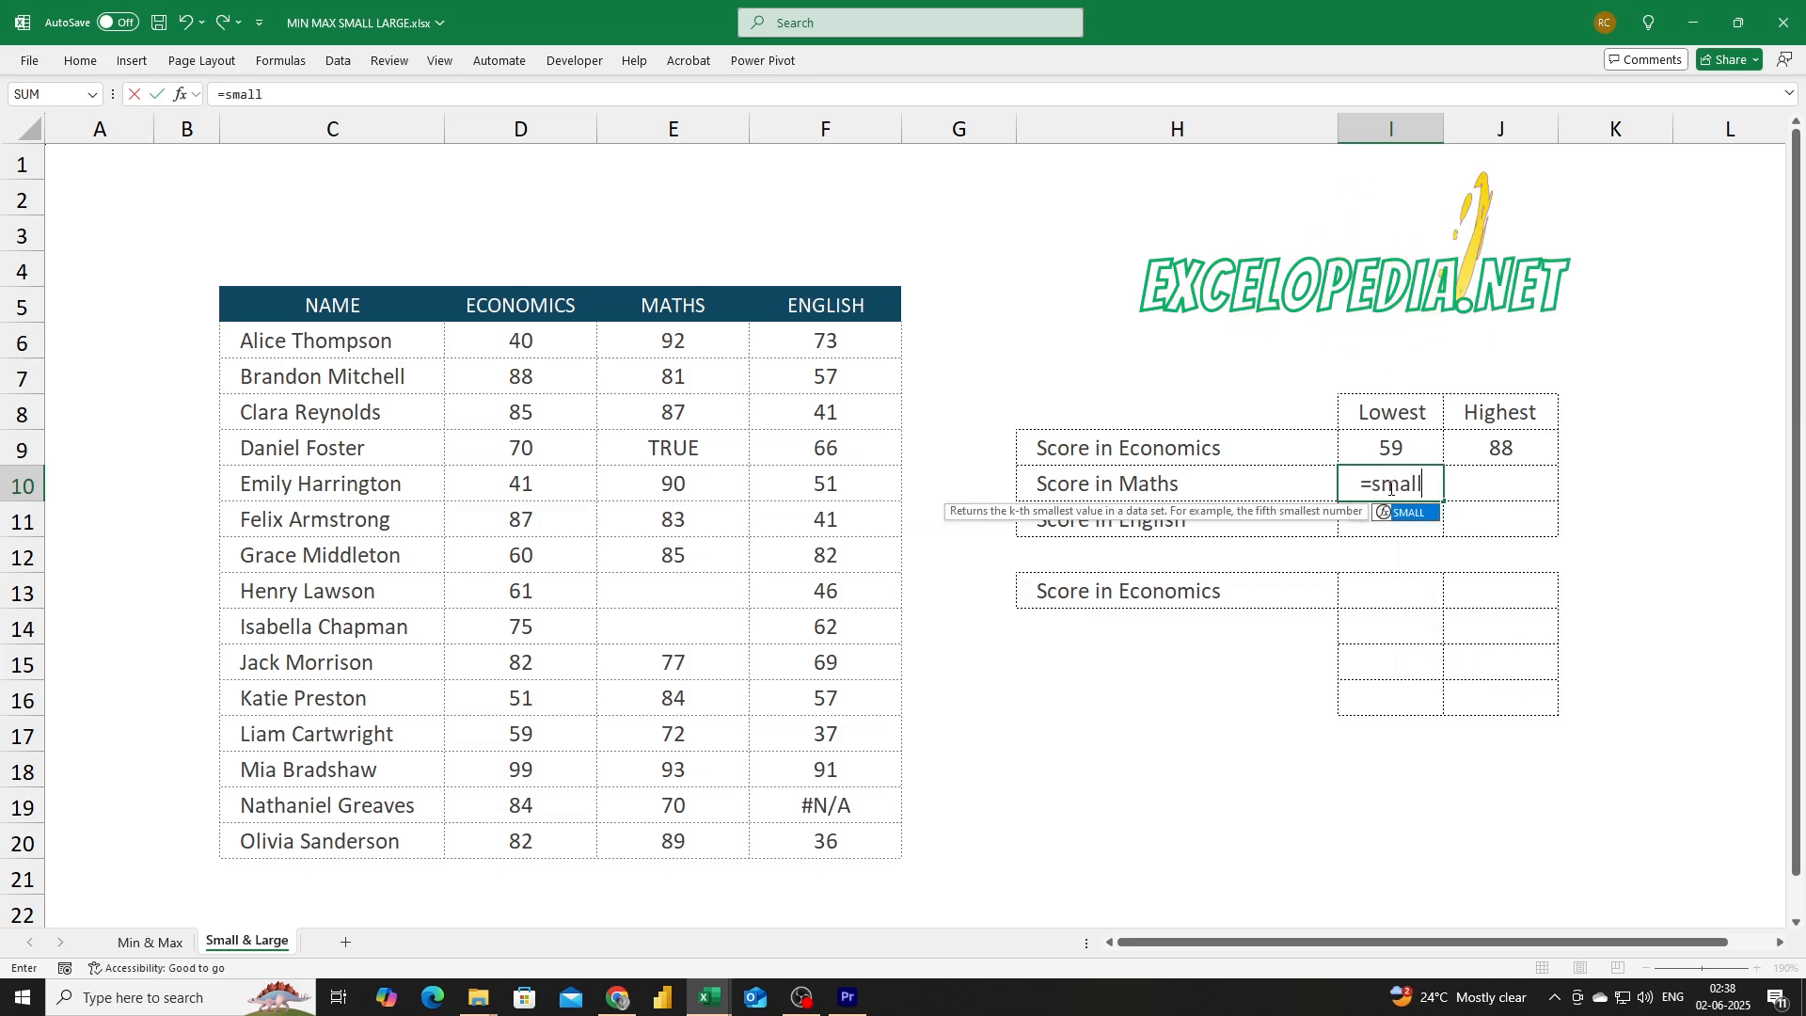
key(Tab)
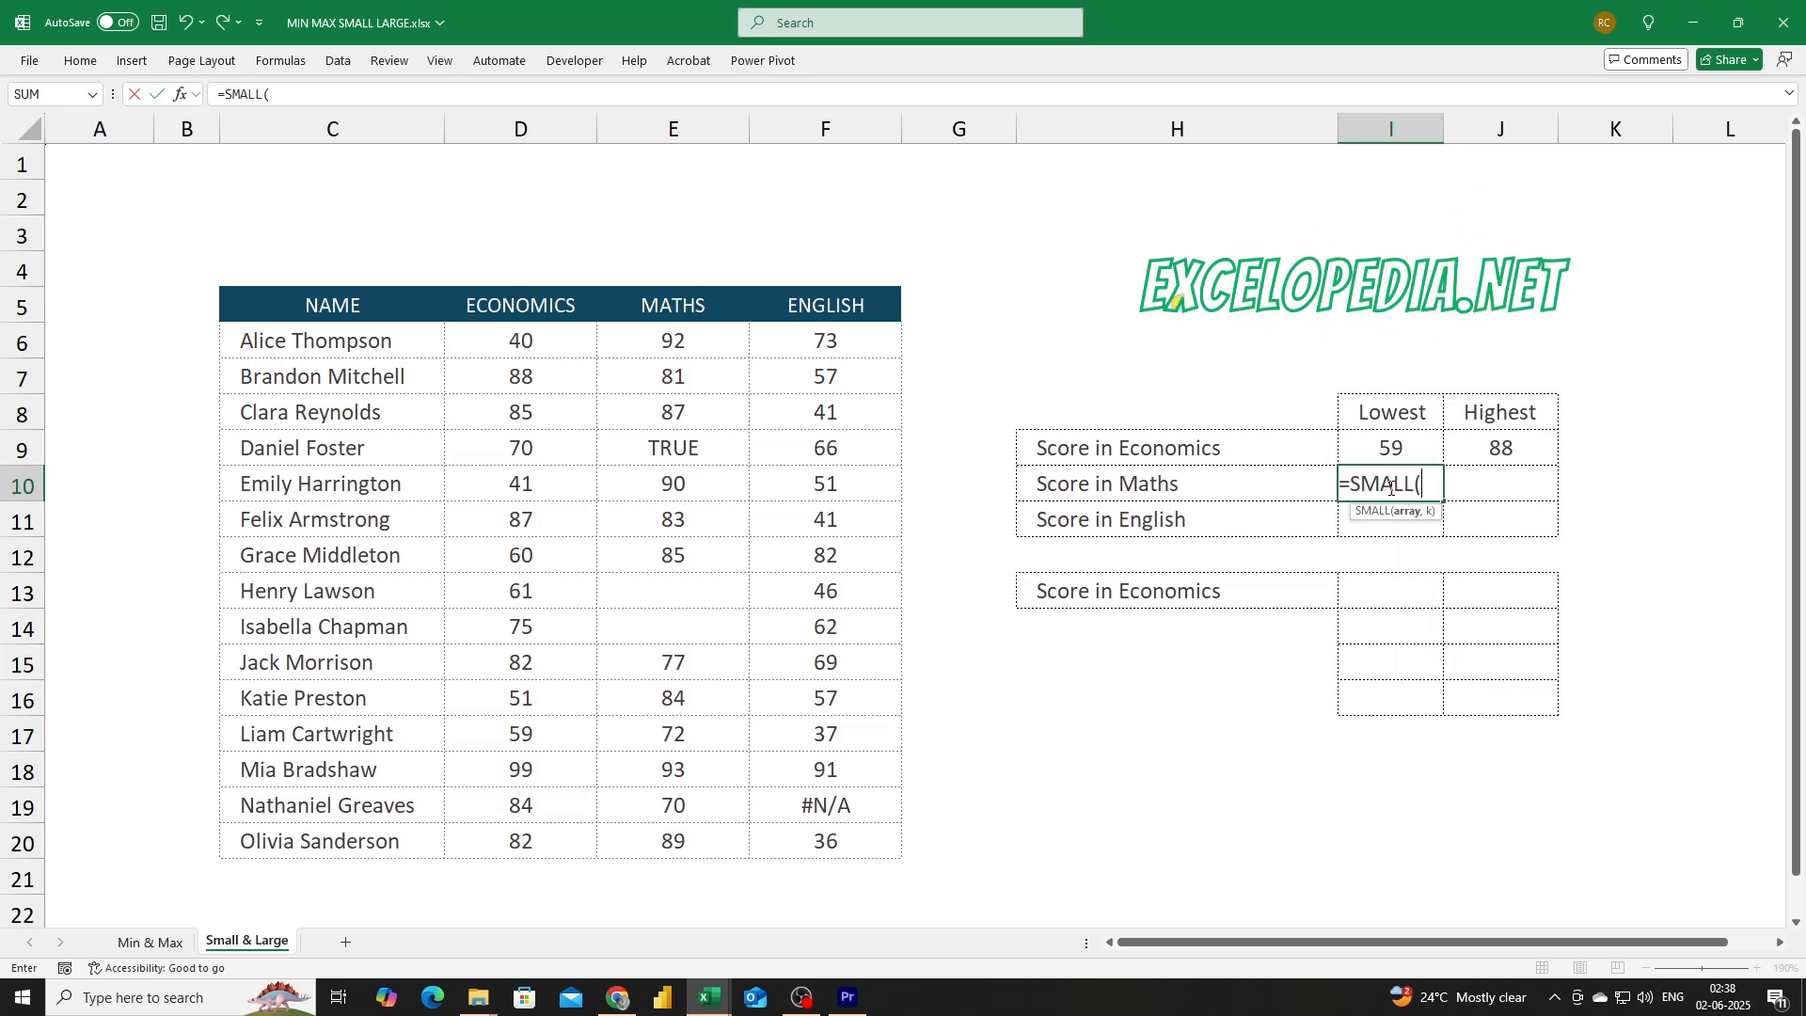
drag(674, 344, 677, 861)
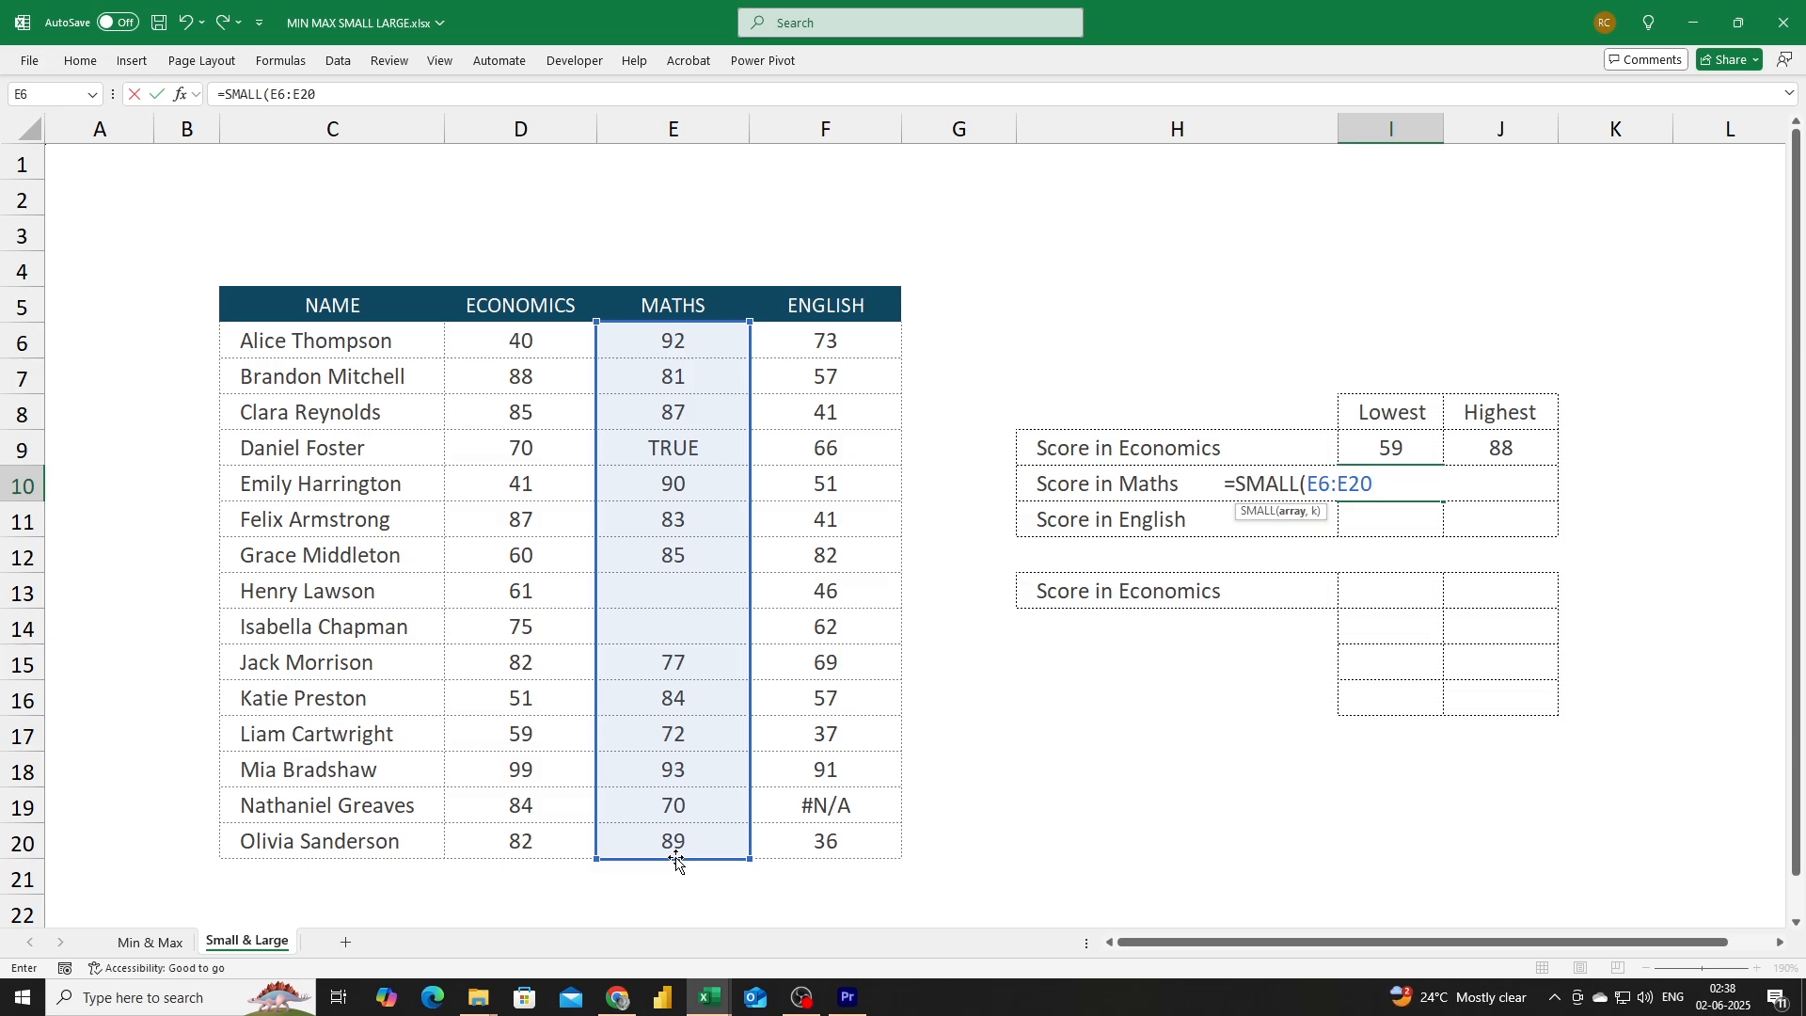
text(,2))
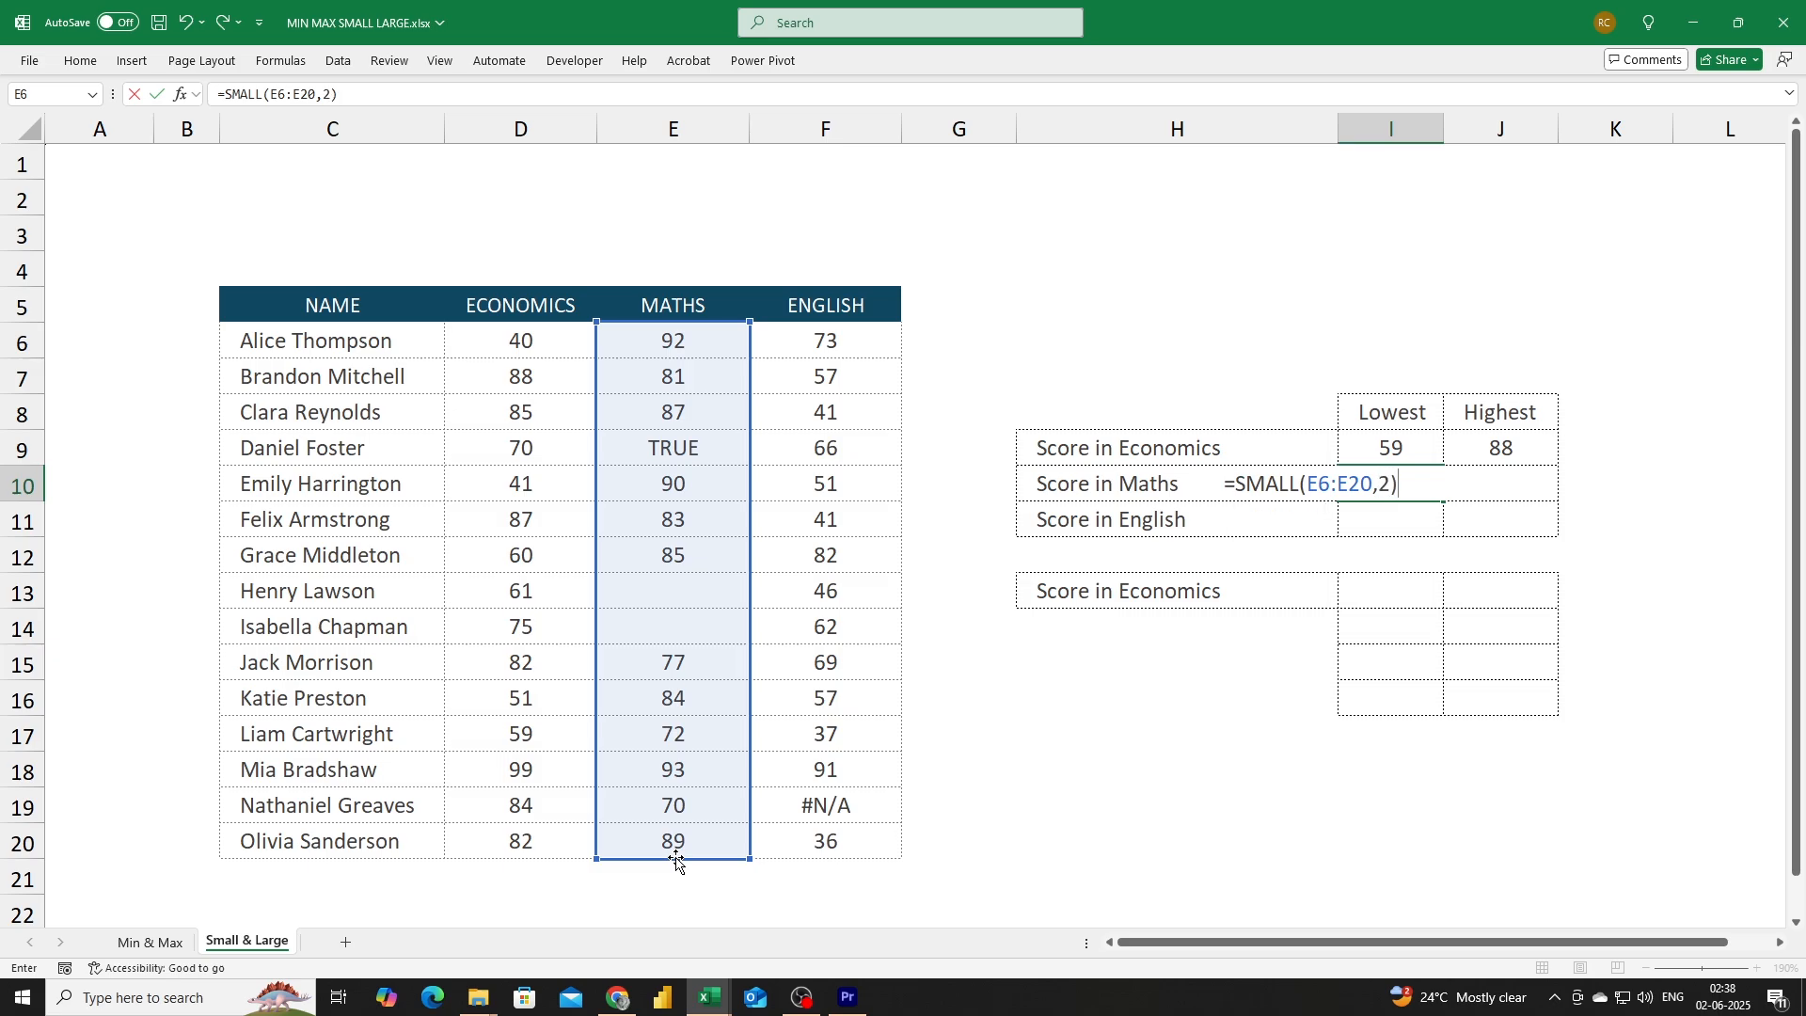
key(Return)
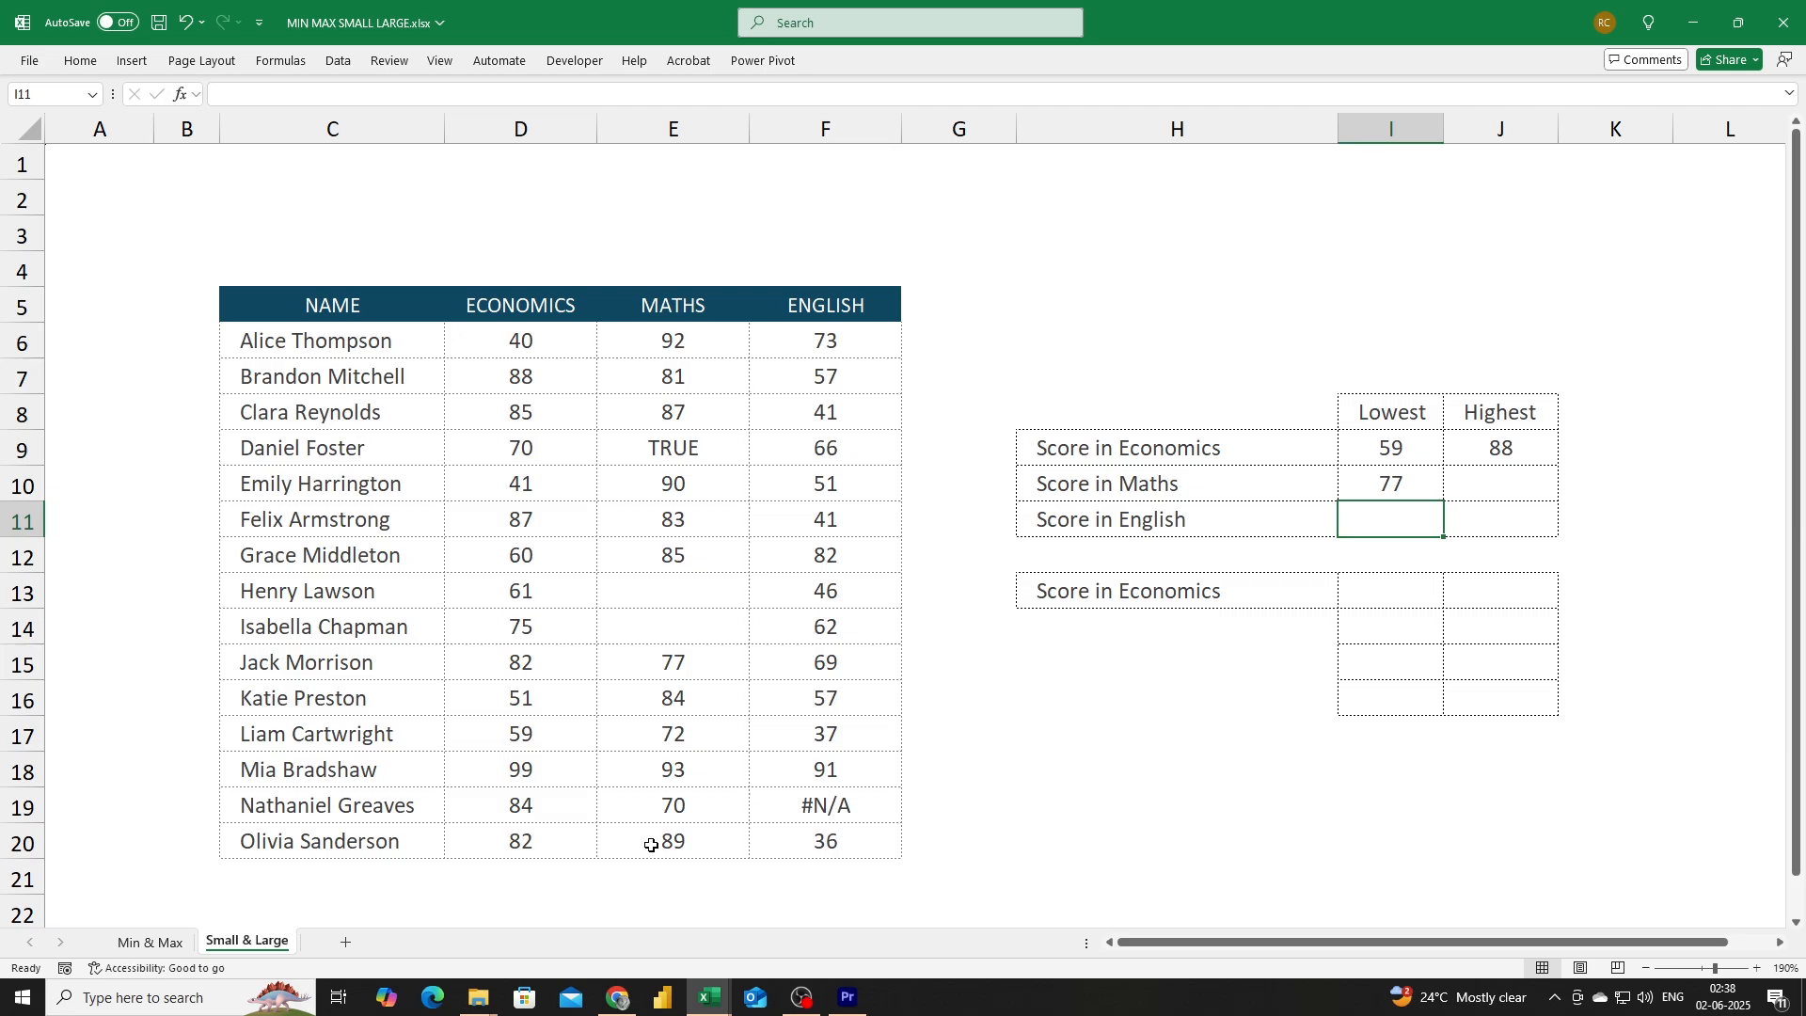
Inspect the Maths score in E19.
click(663, 805)
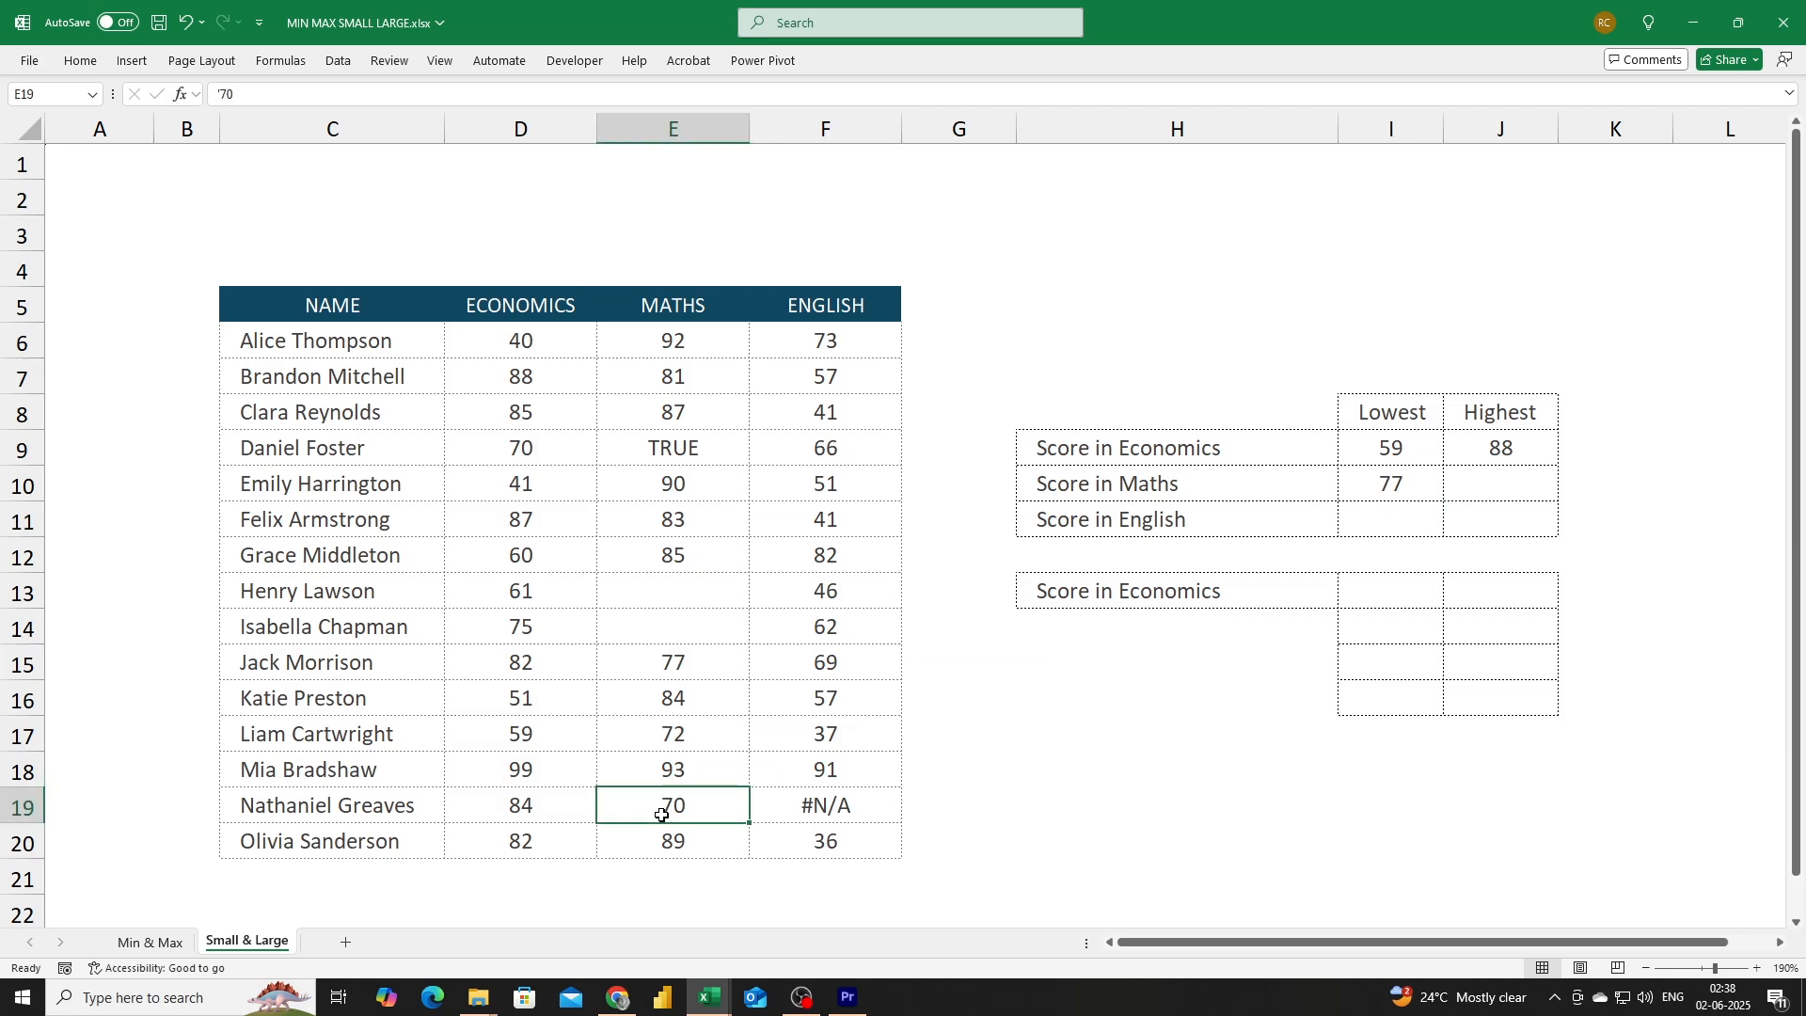
Select the Maths scores E6:E20 and remove their centre alignment to expose text-stored numbers.
click(659, 736)
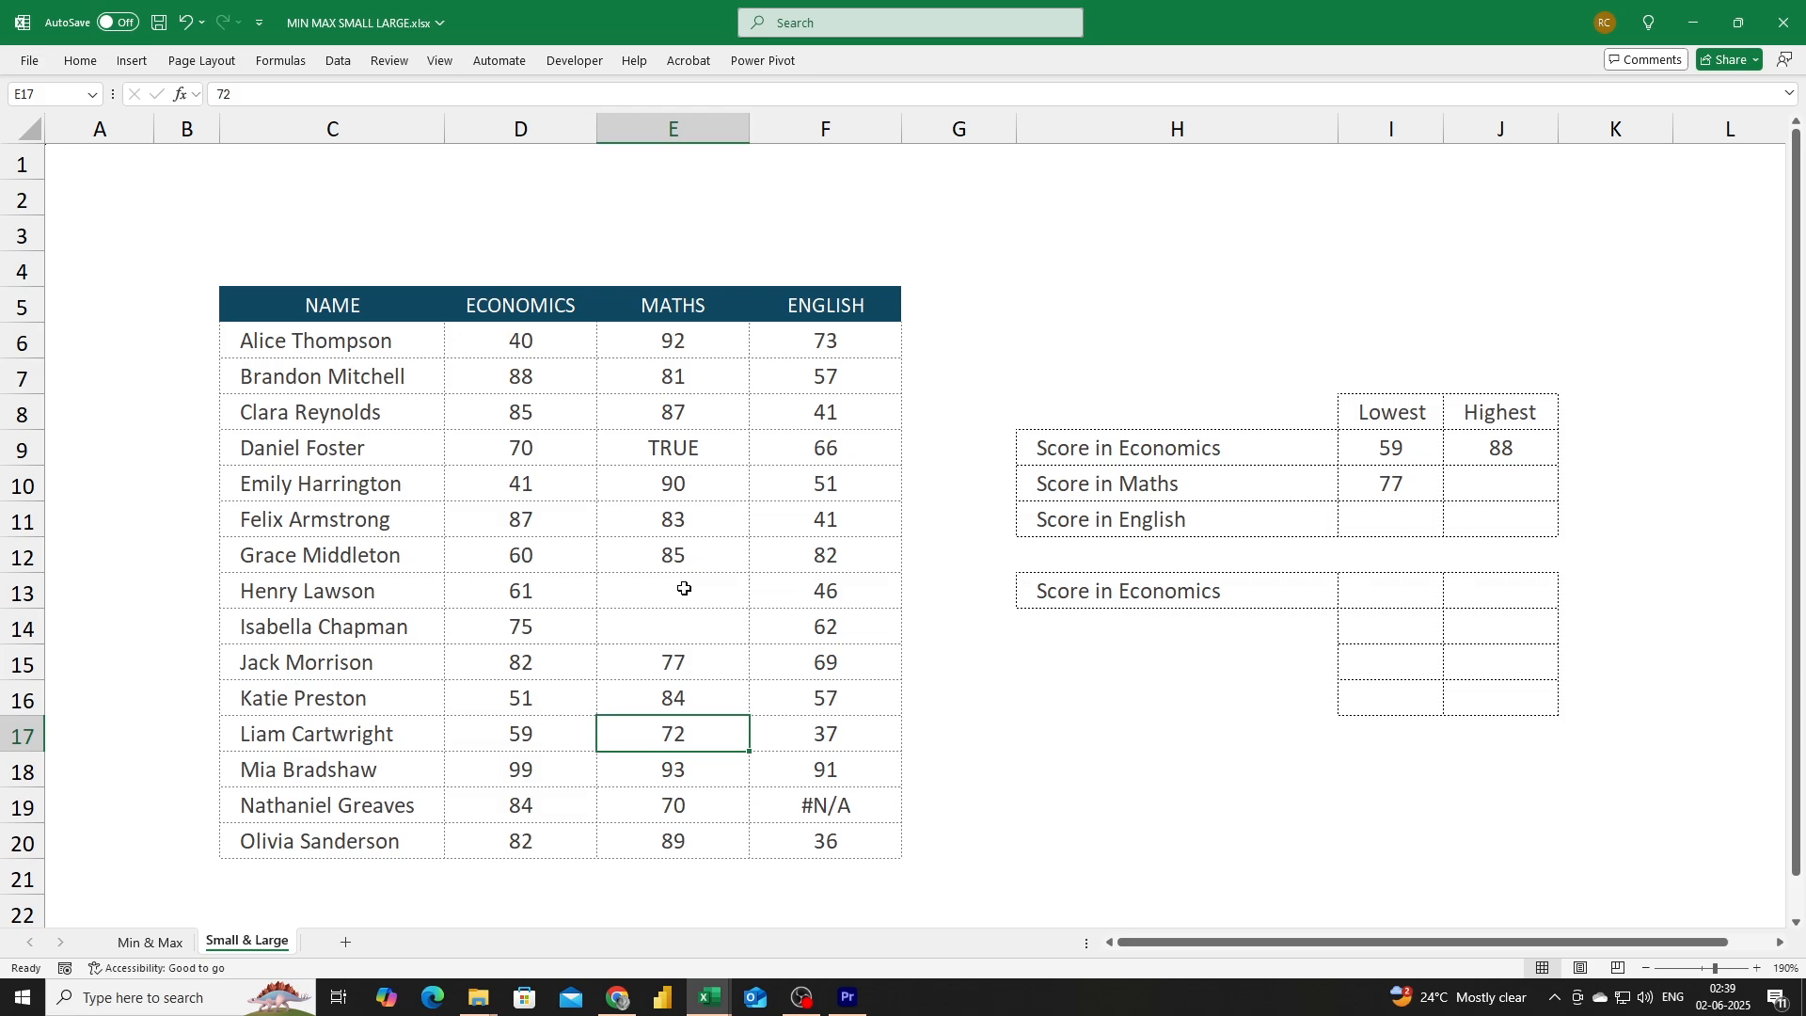
drag(668, 339, 667, 844)
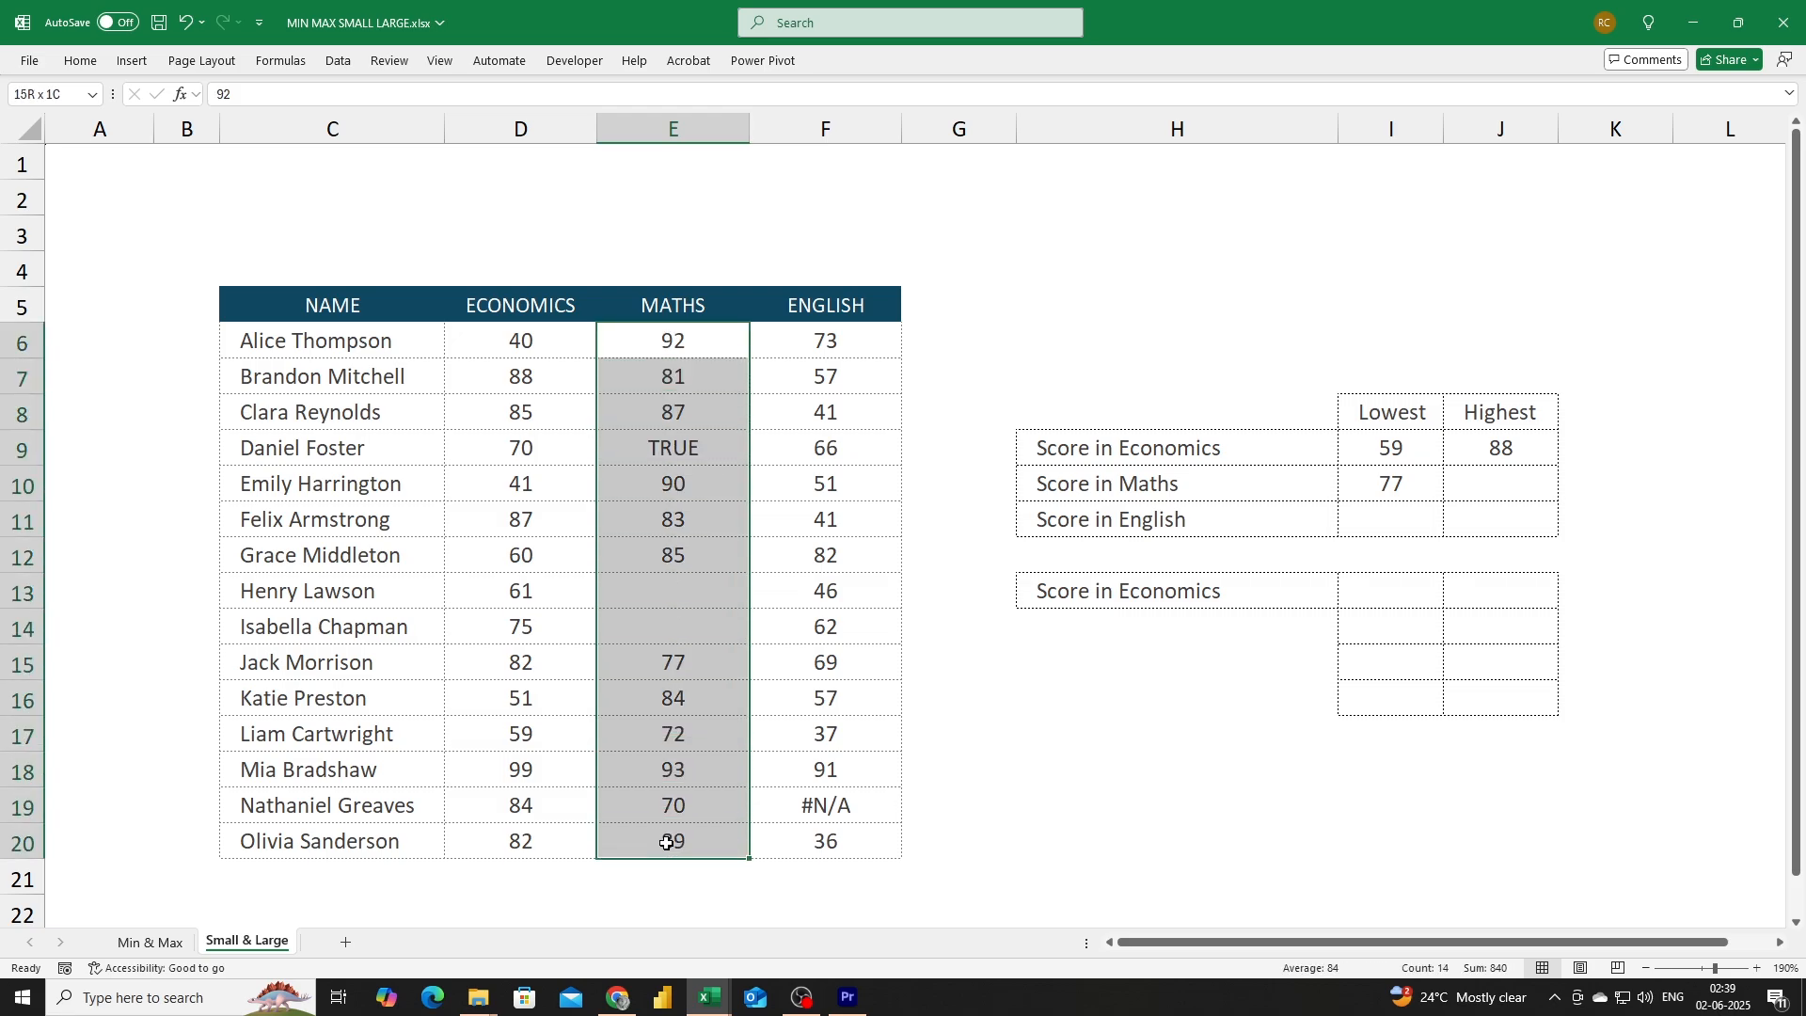
click(80, 60)
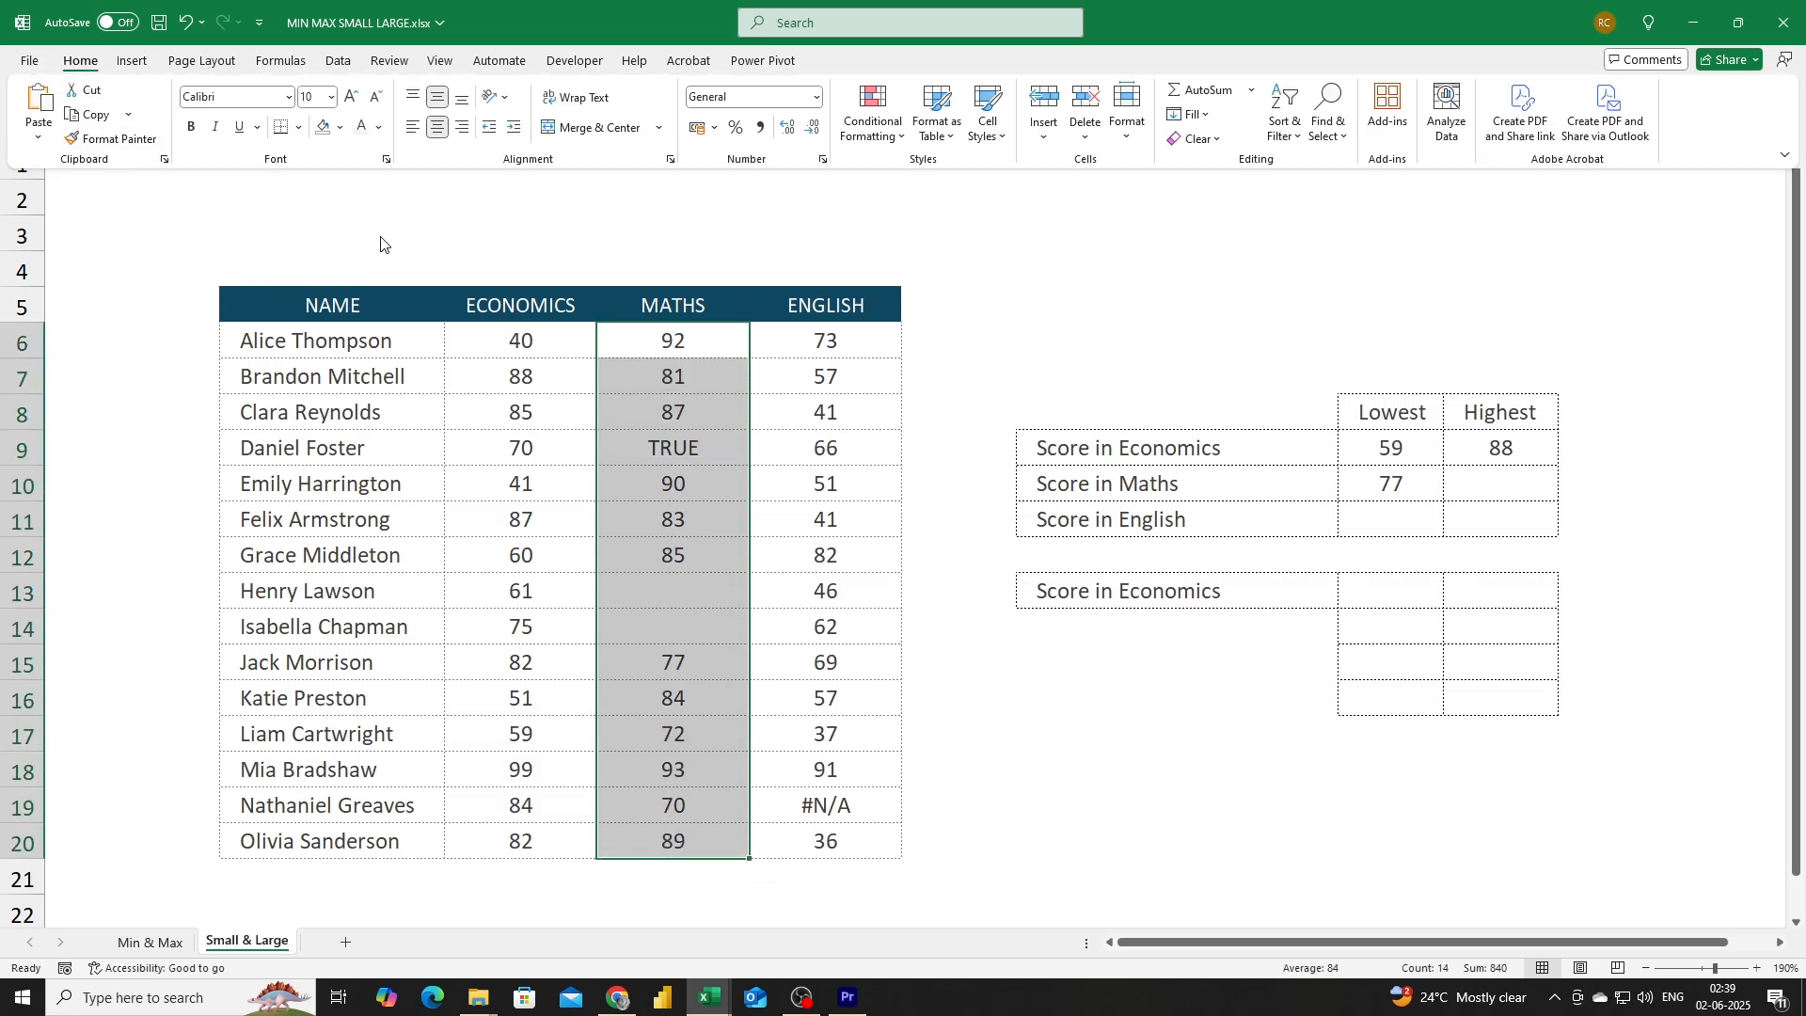
click(439, 128)
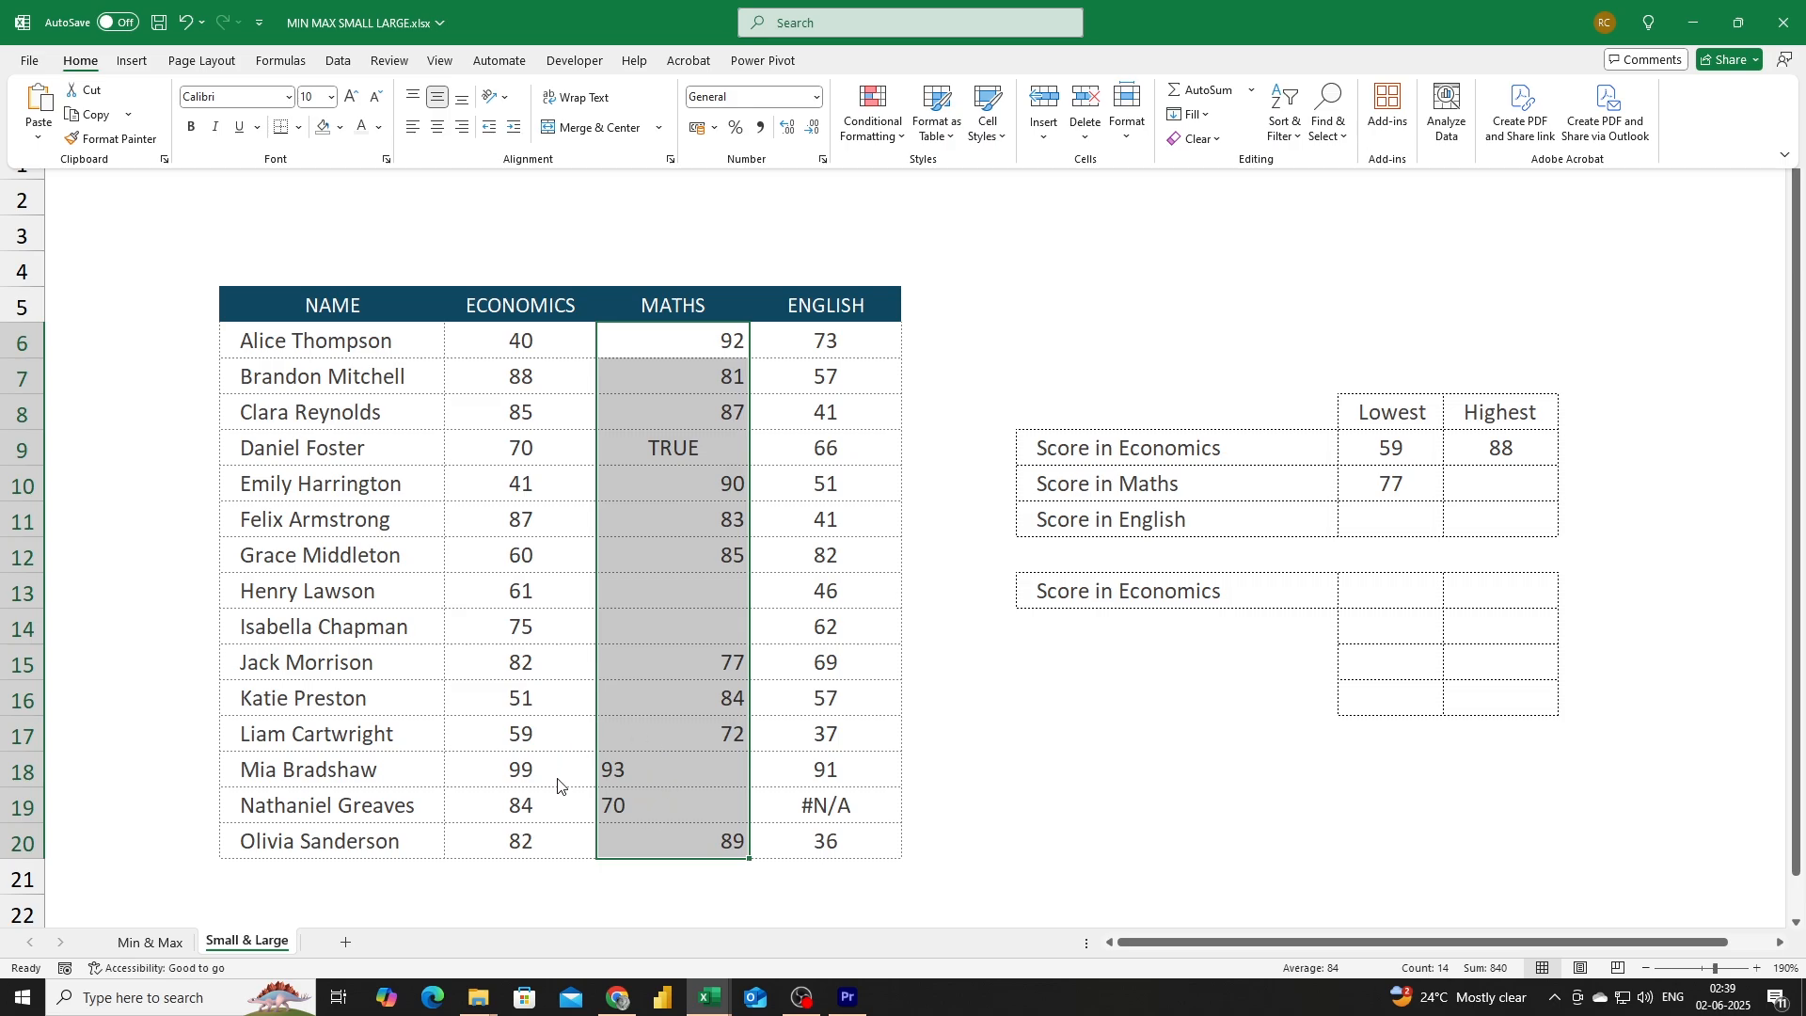
Convert the selected Maths scores from text to numbers with Text to Columns, finishing the wizard directly.
click(340, 64)
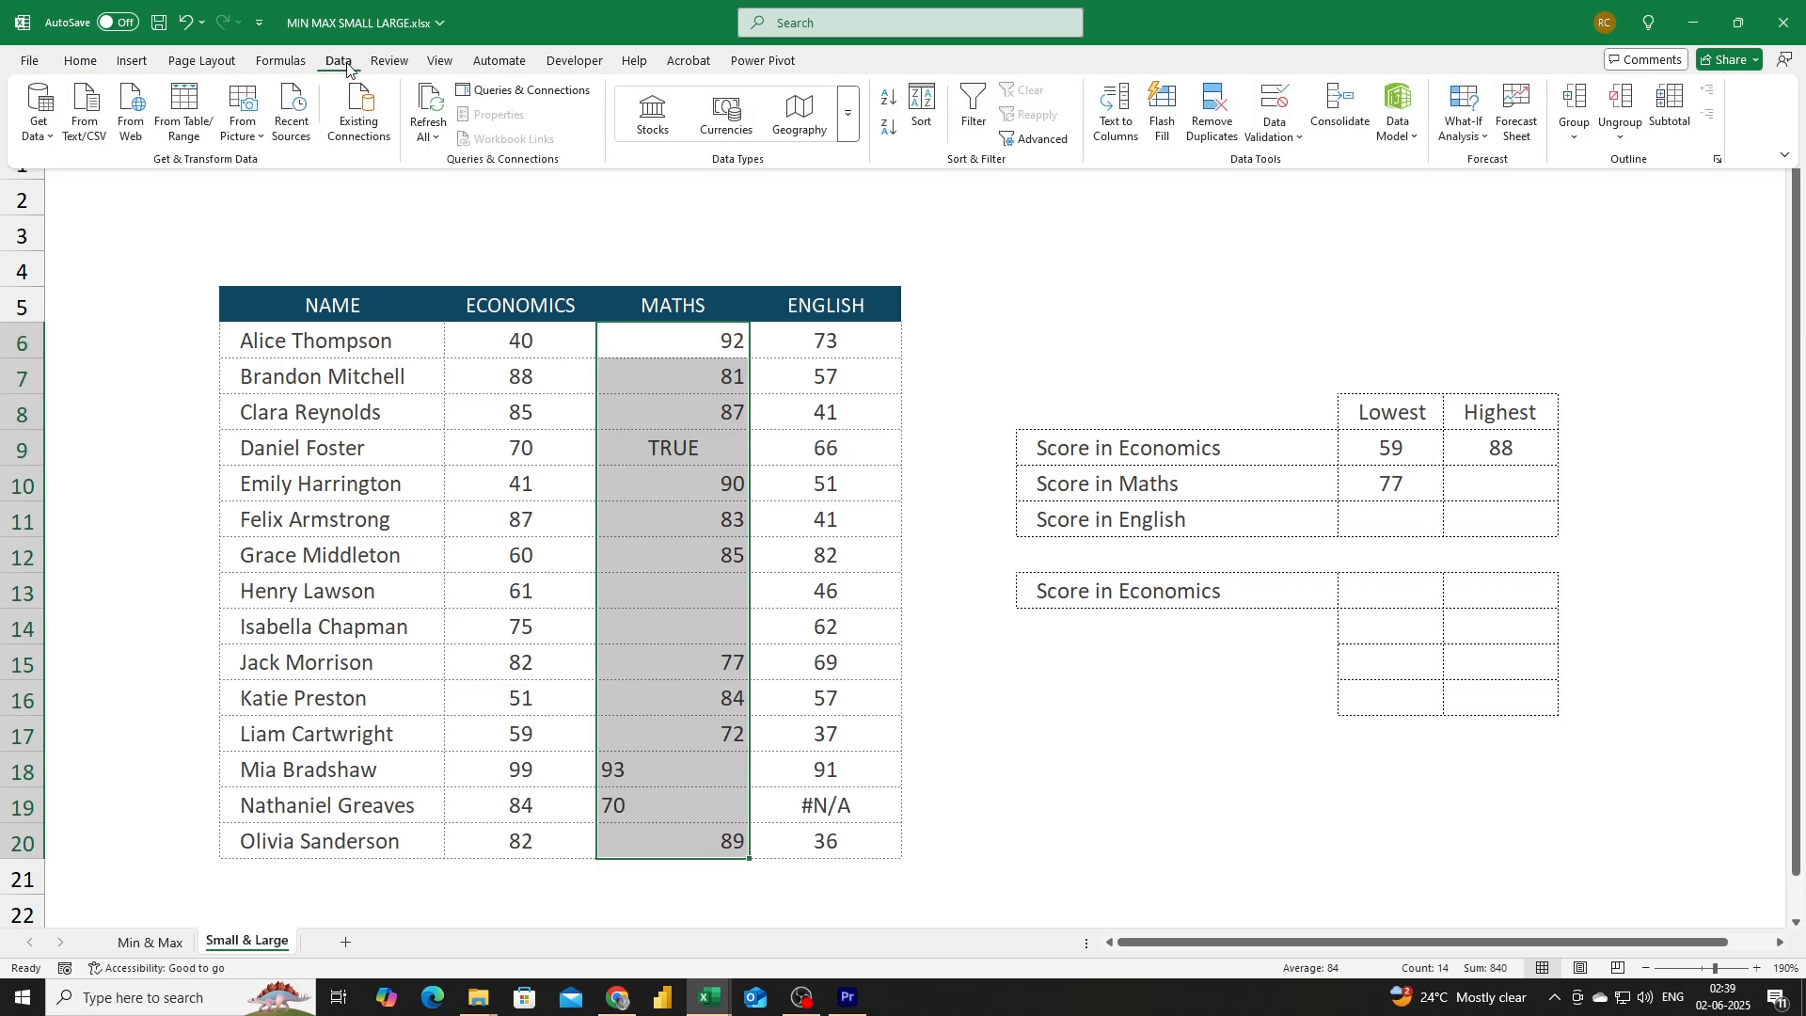
click(1127, 119)
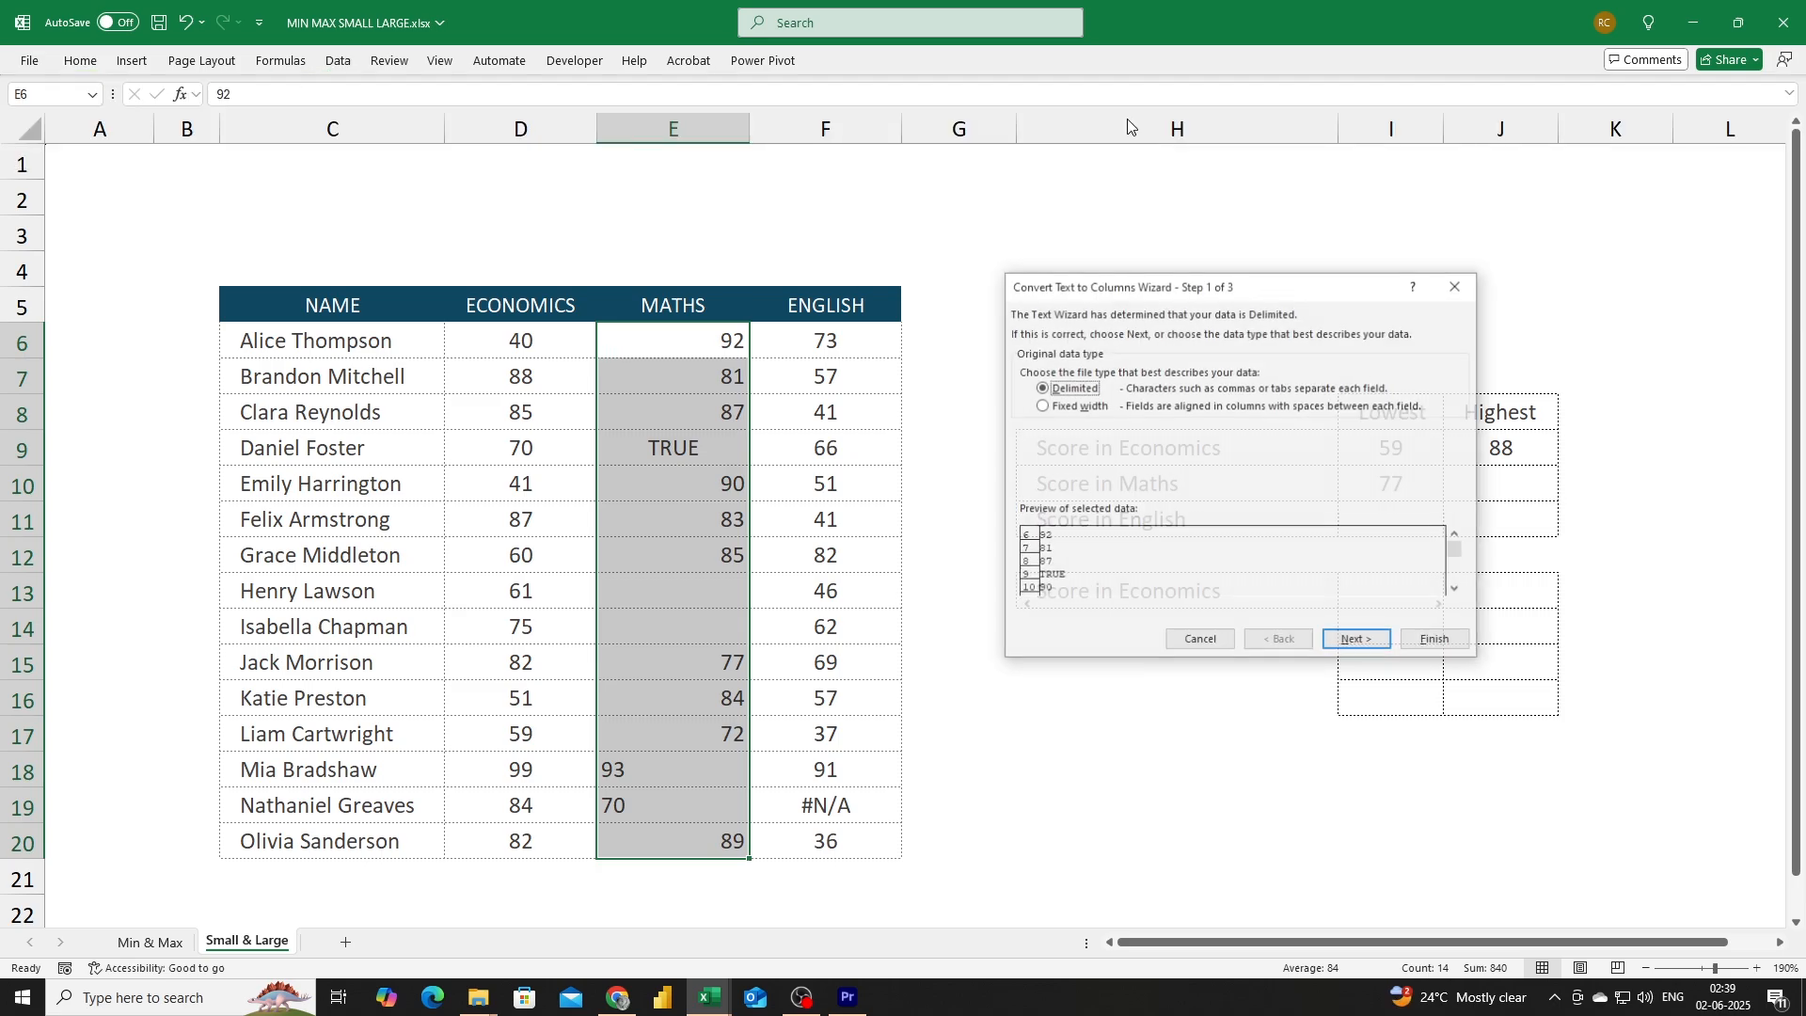
click(1438, 643)
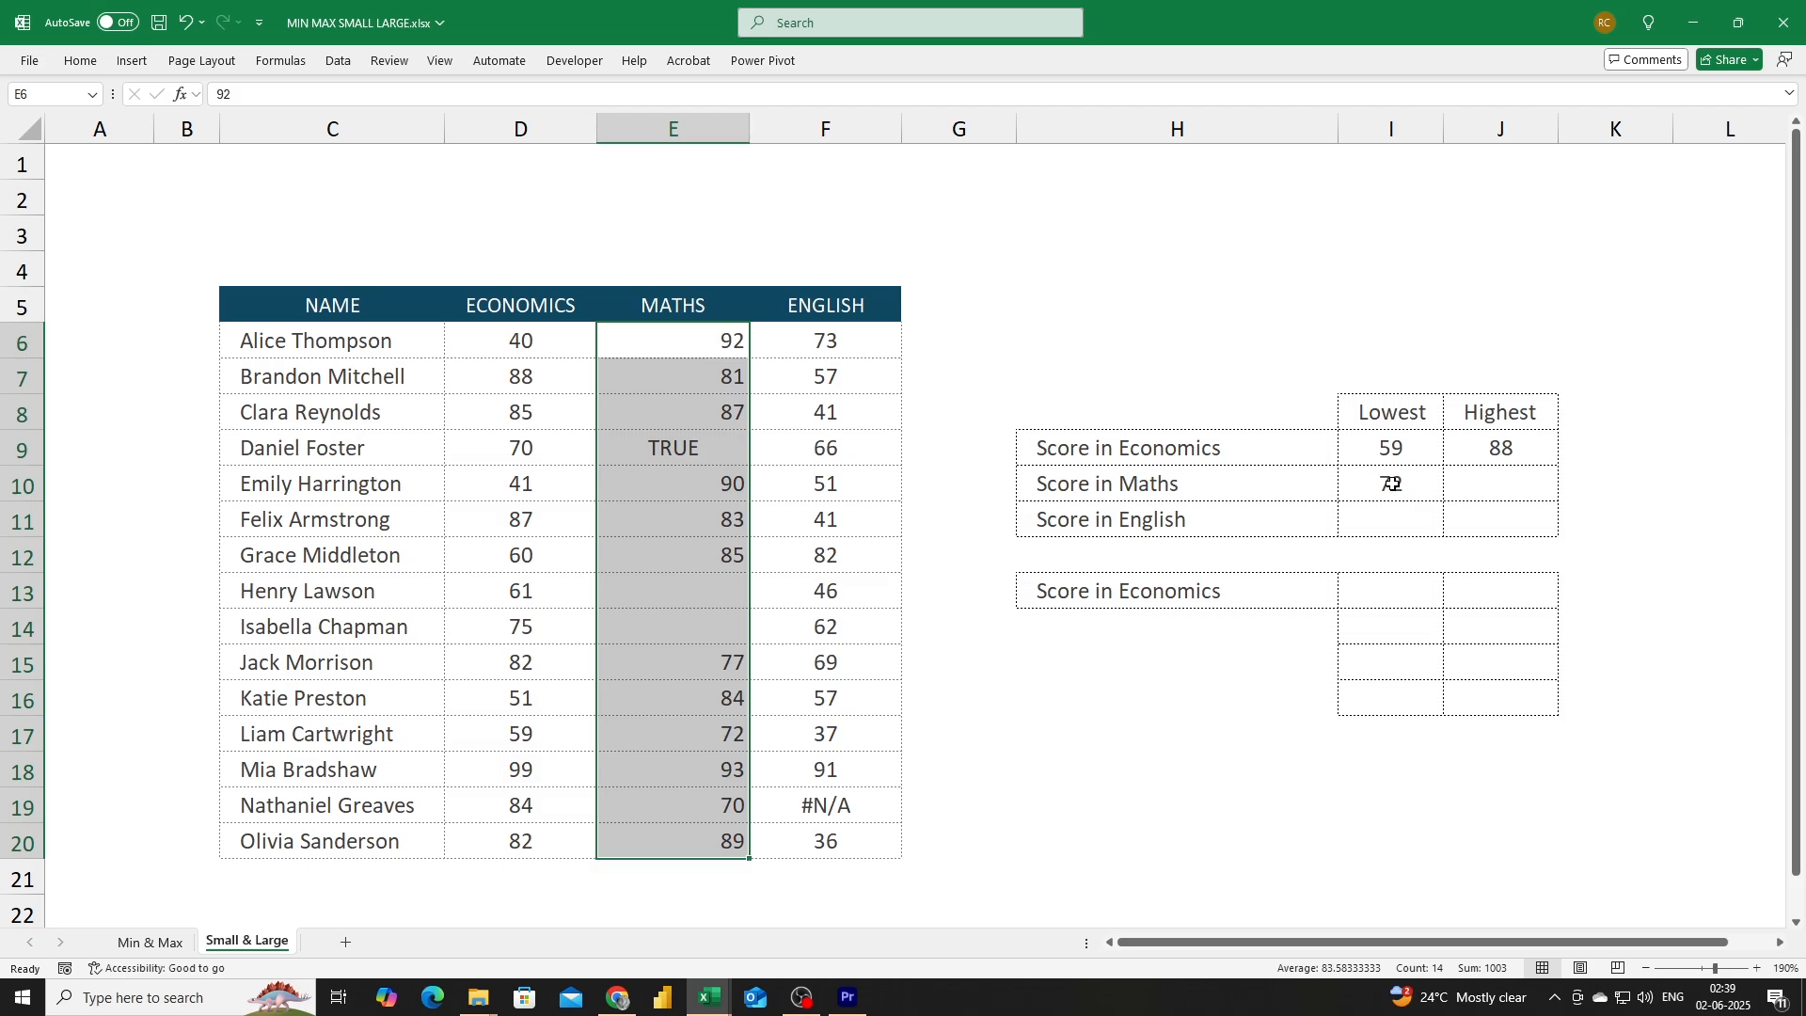
Enter =LARGE(E6:E20,3) in the highest Maths score cell.
click(1486, 483)
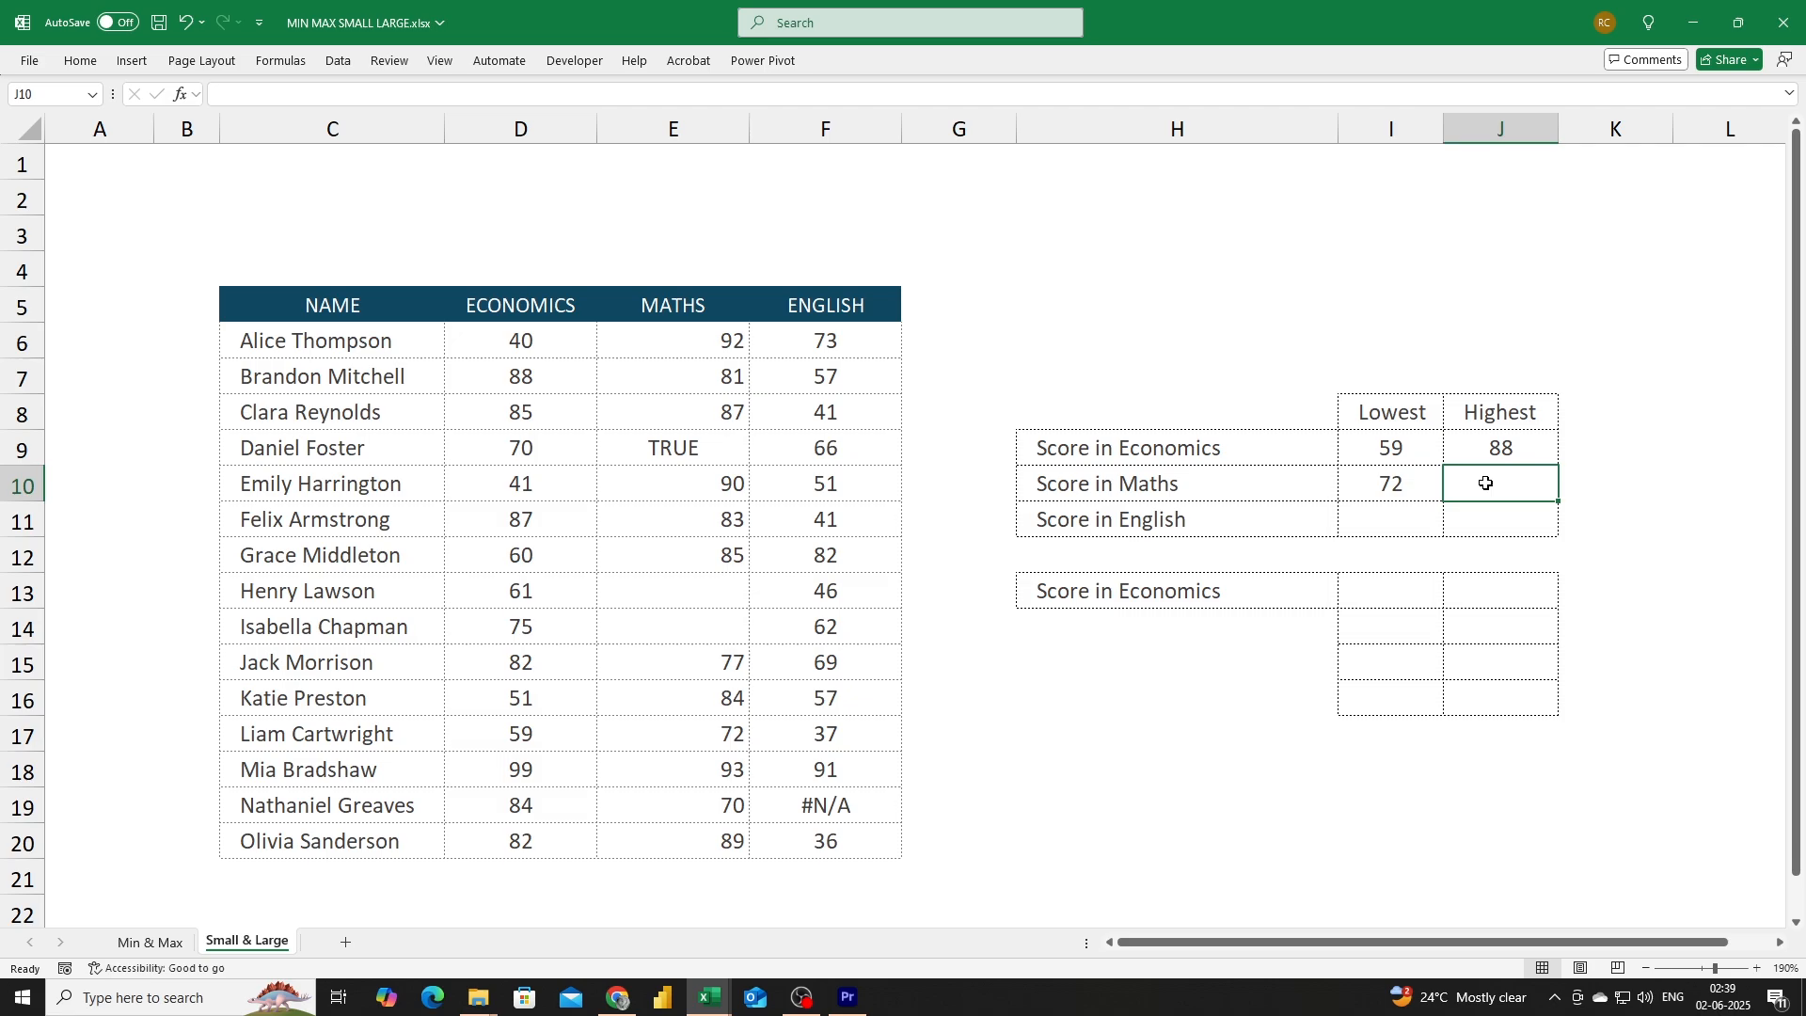
text(=la)
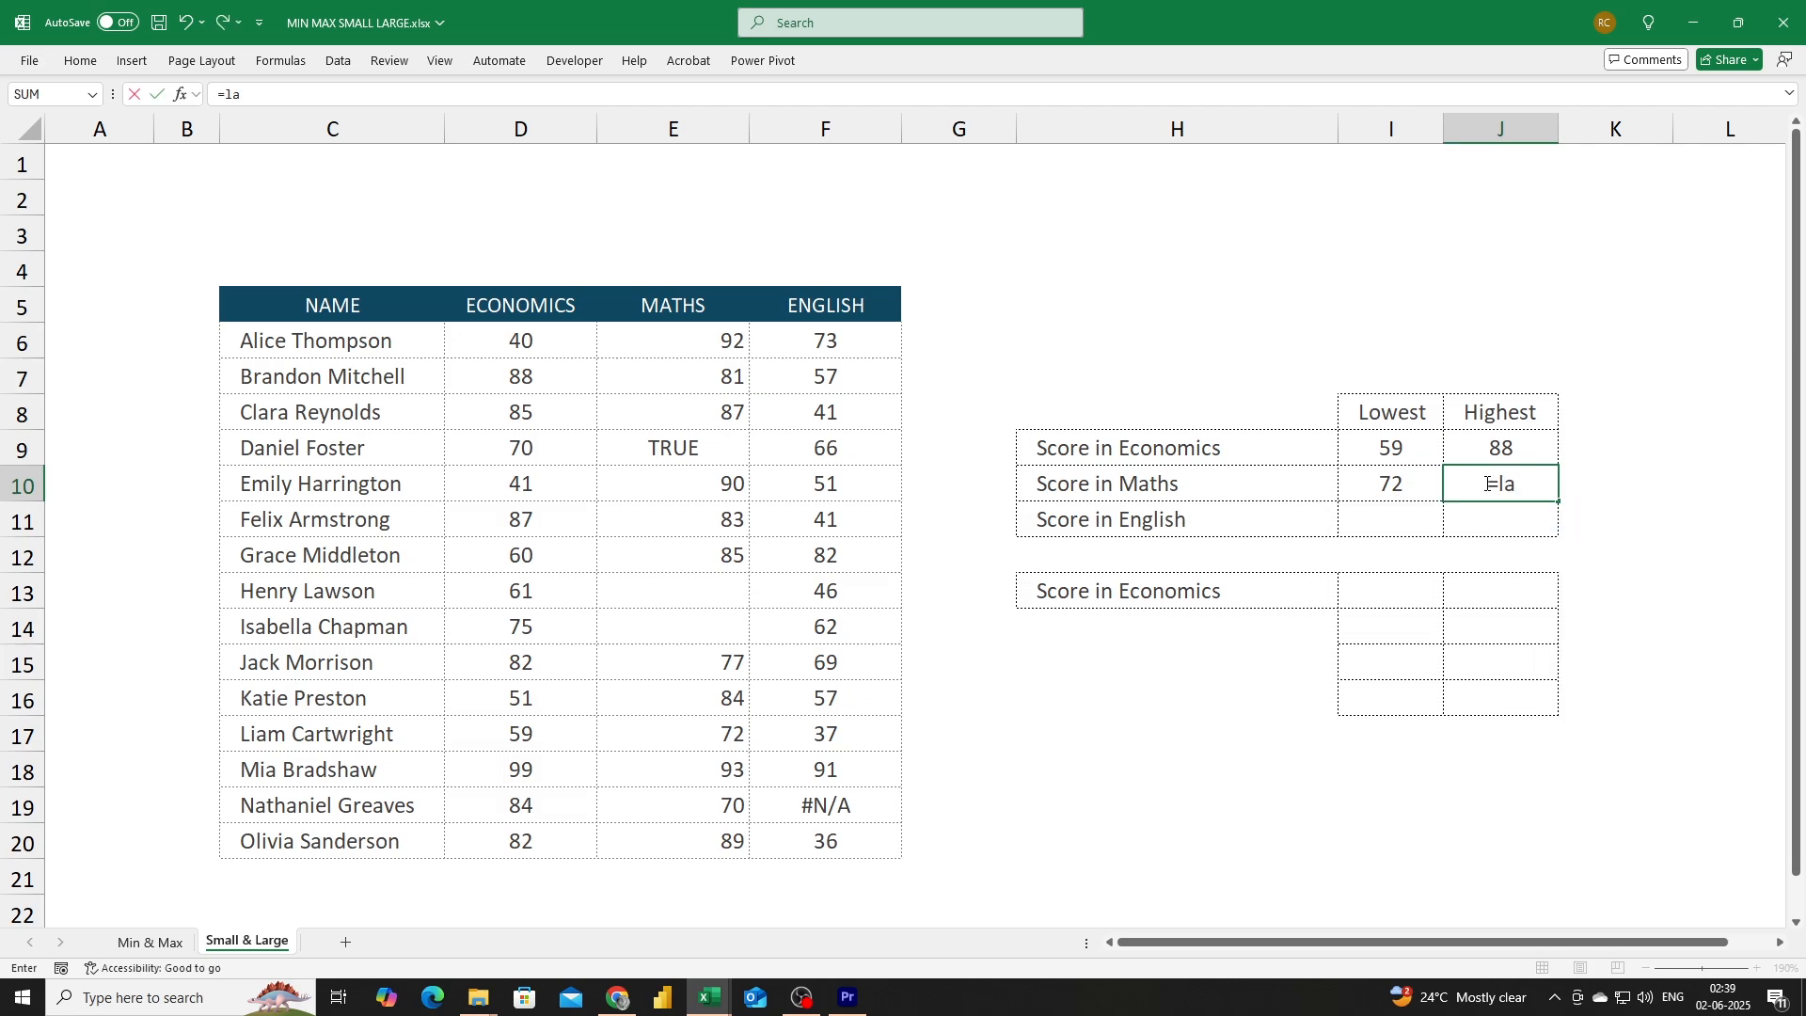
text(g)
key(BackSpace)
text(r)
key(Tab)
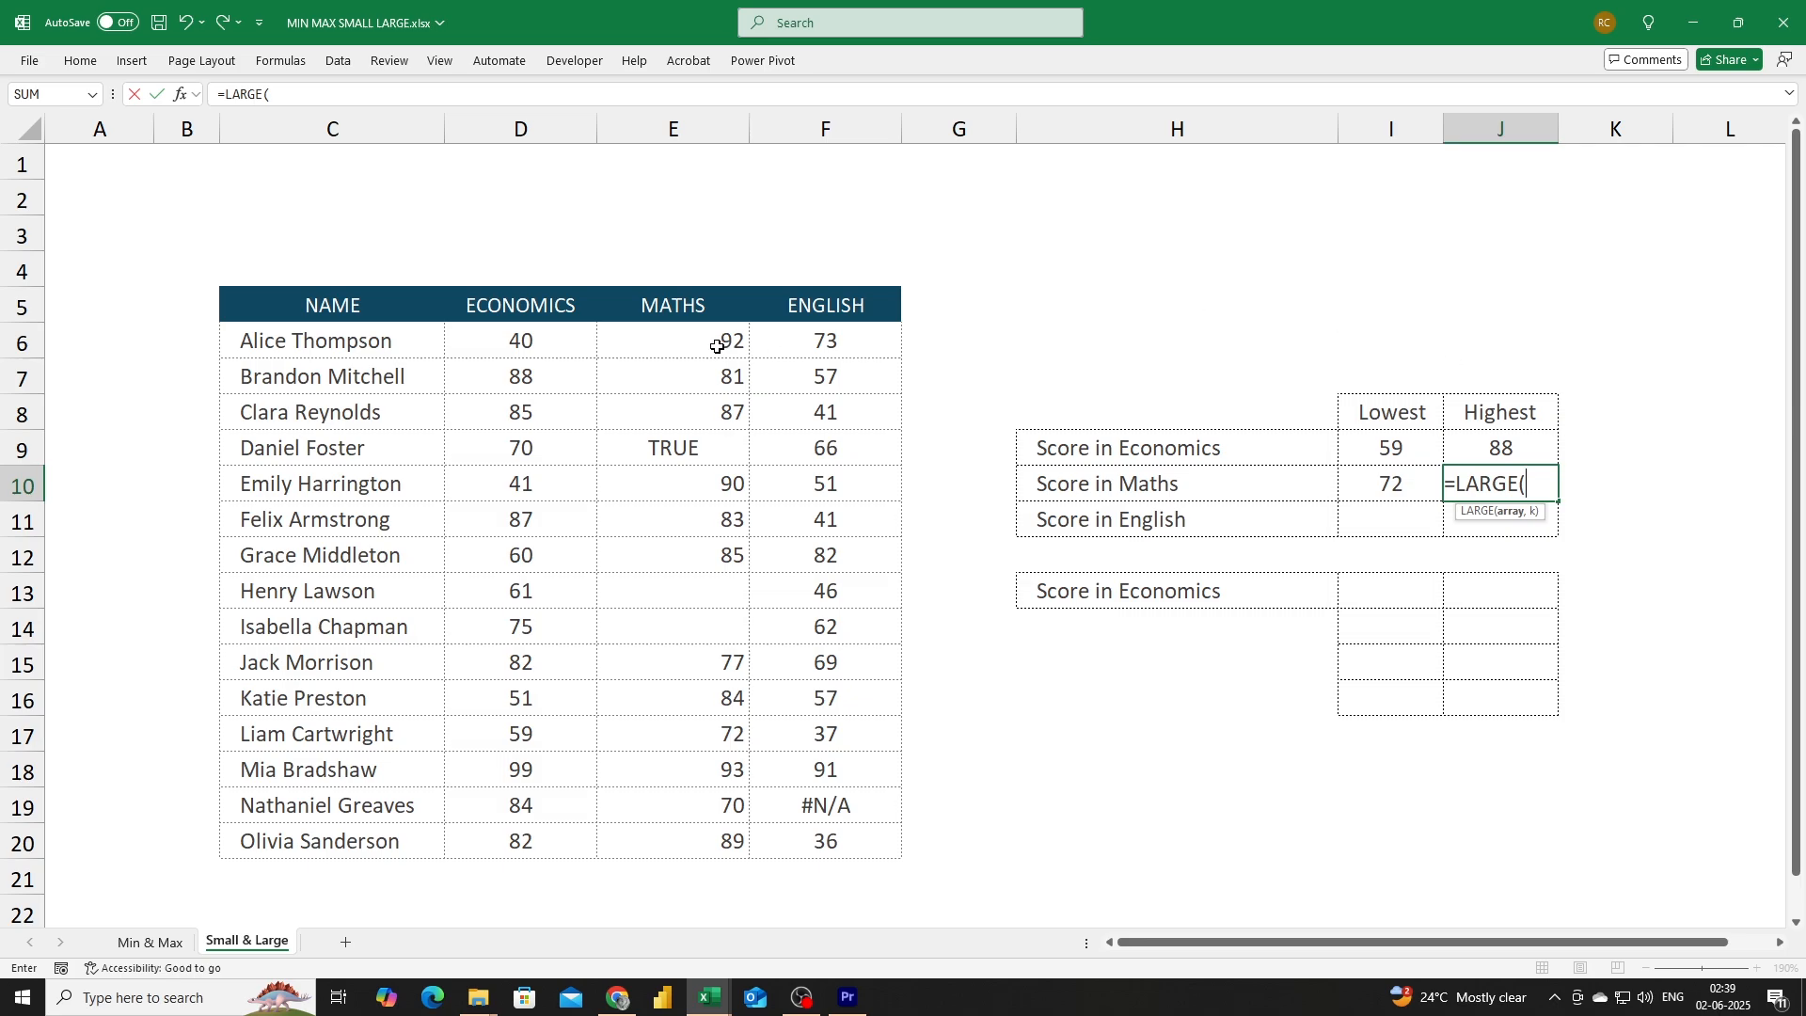
drag(717, 343, 686, 850)
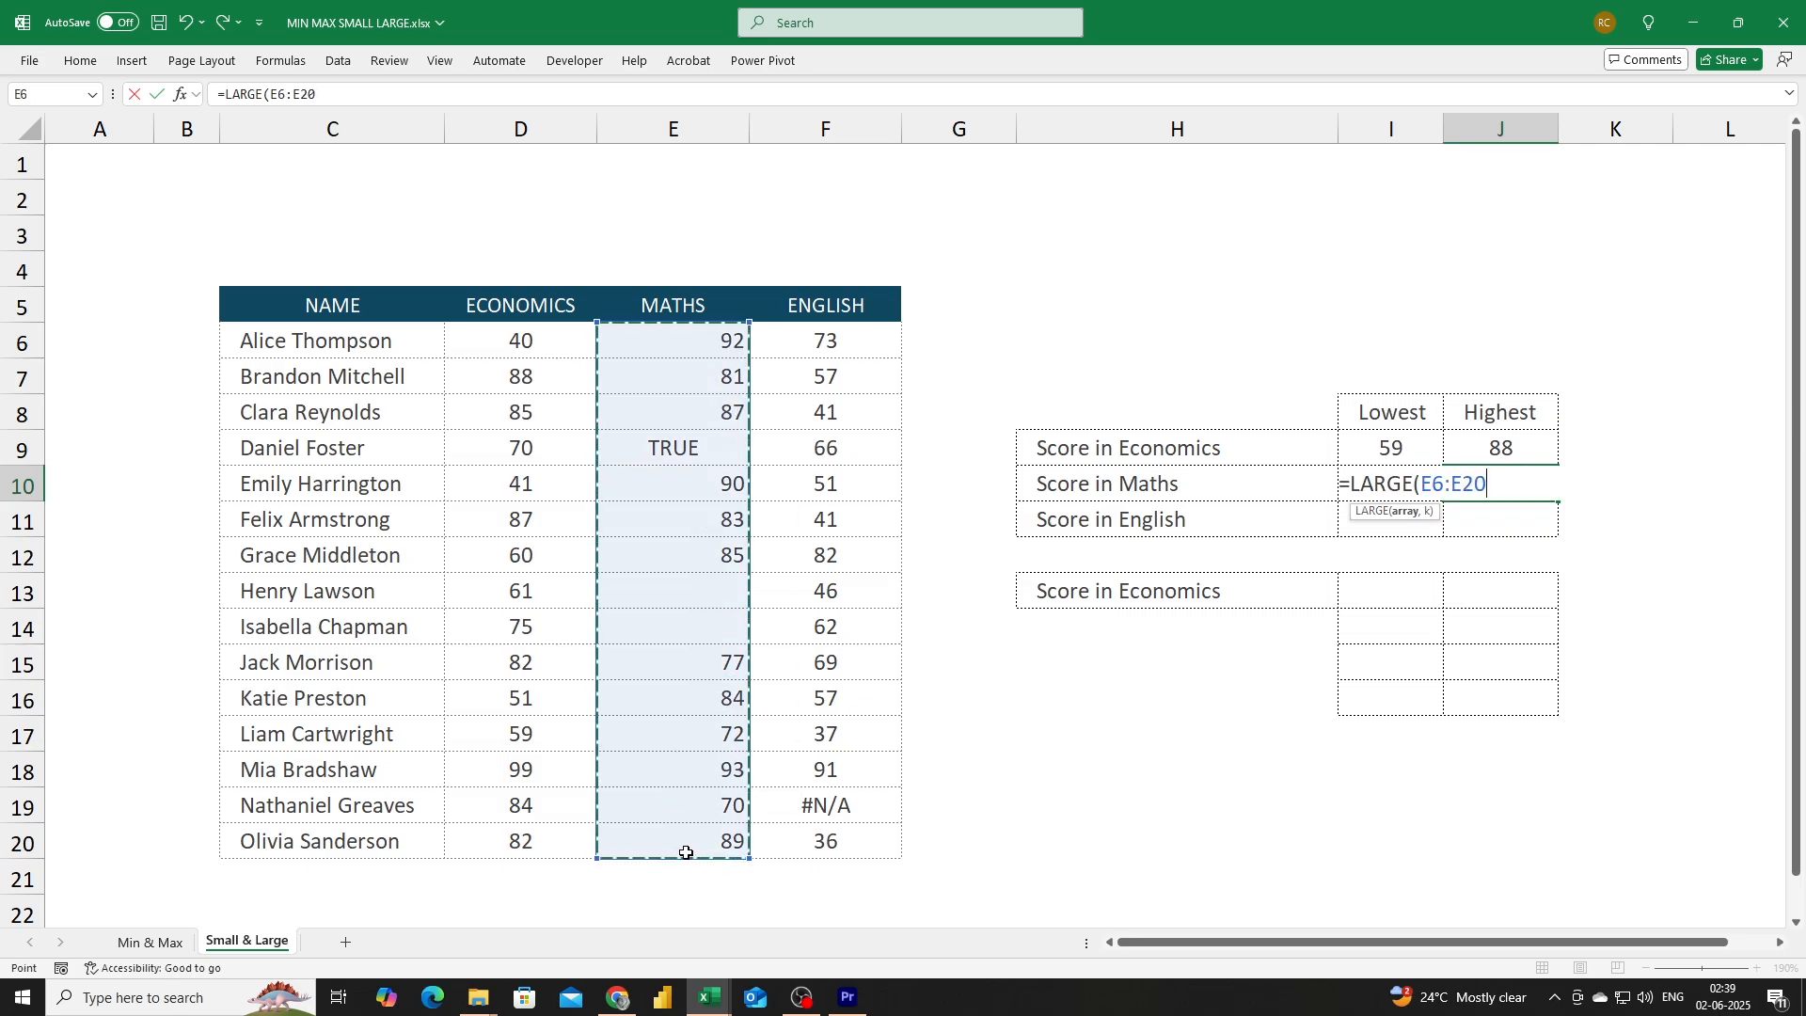
text(,)
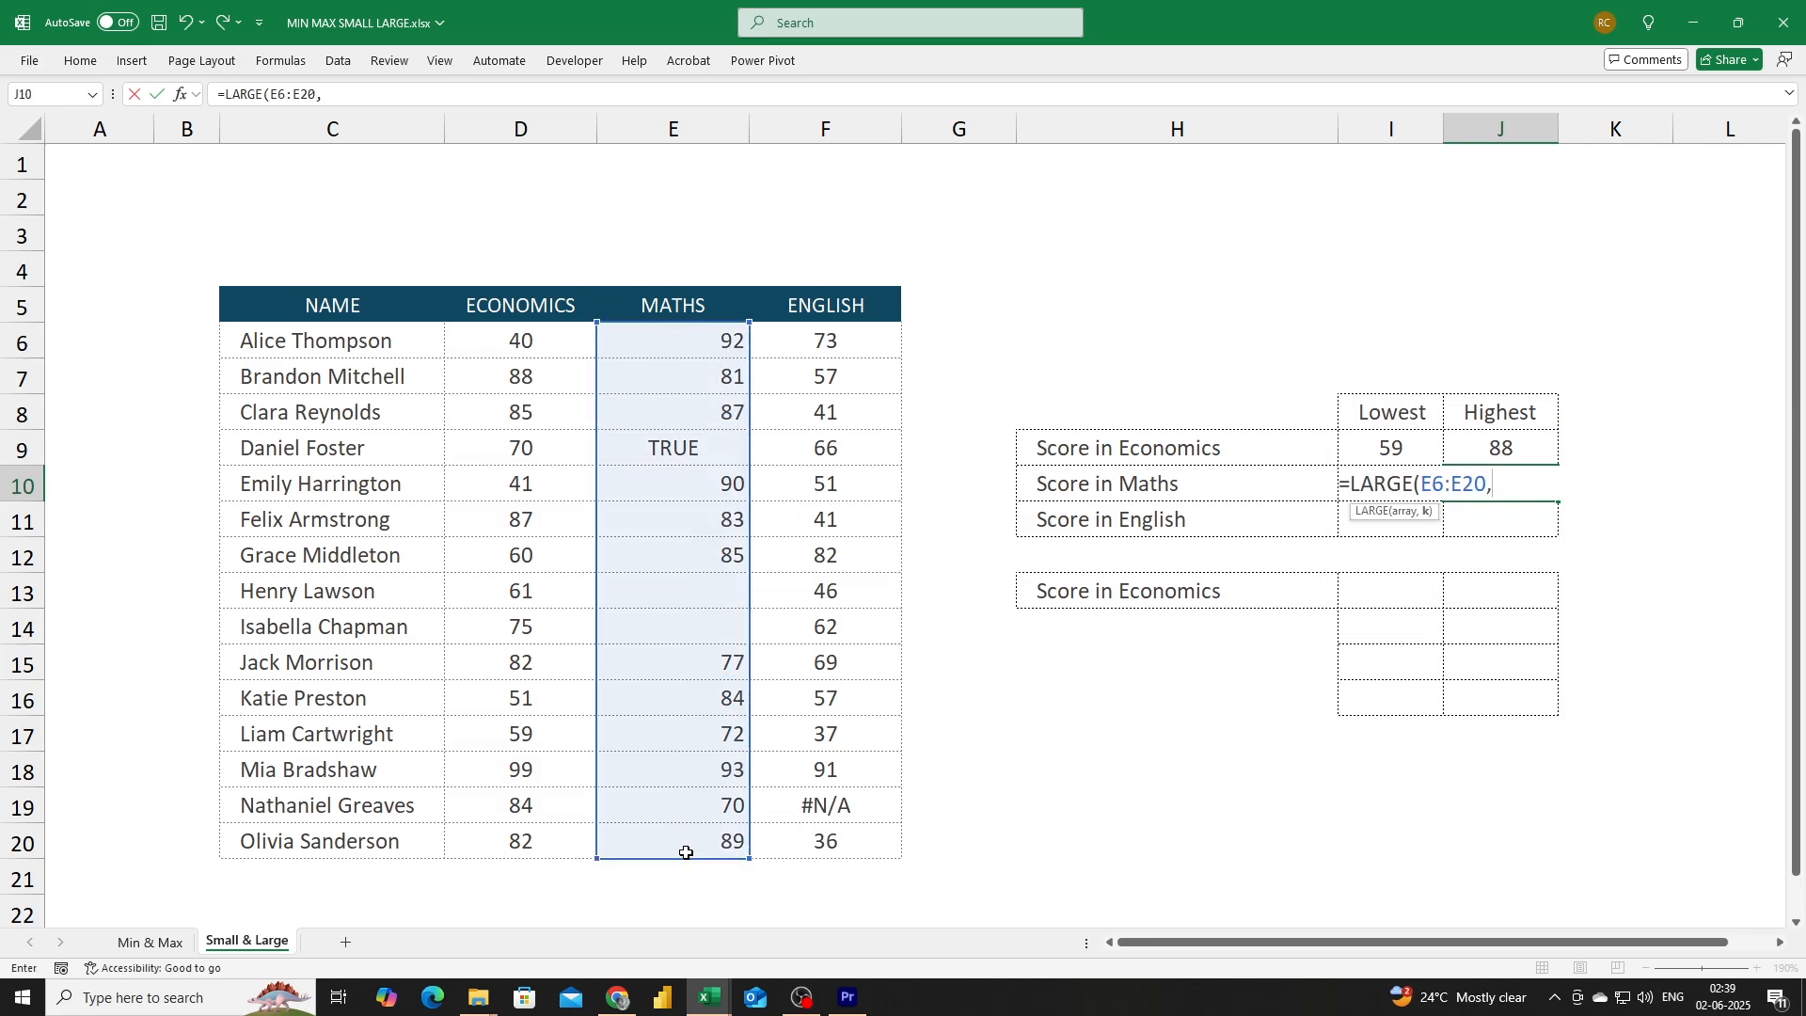
text(3))
key(Return)
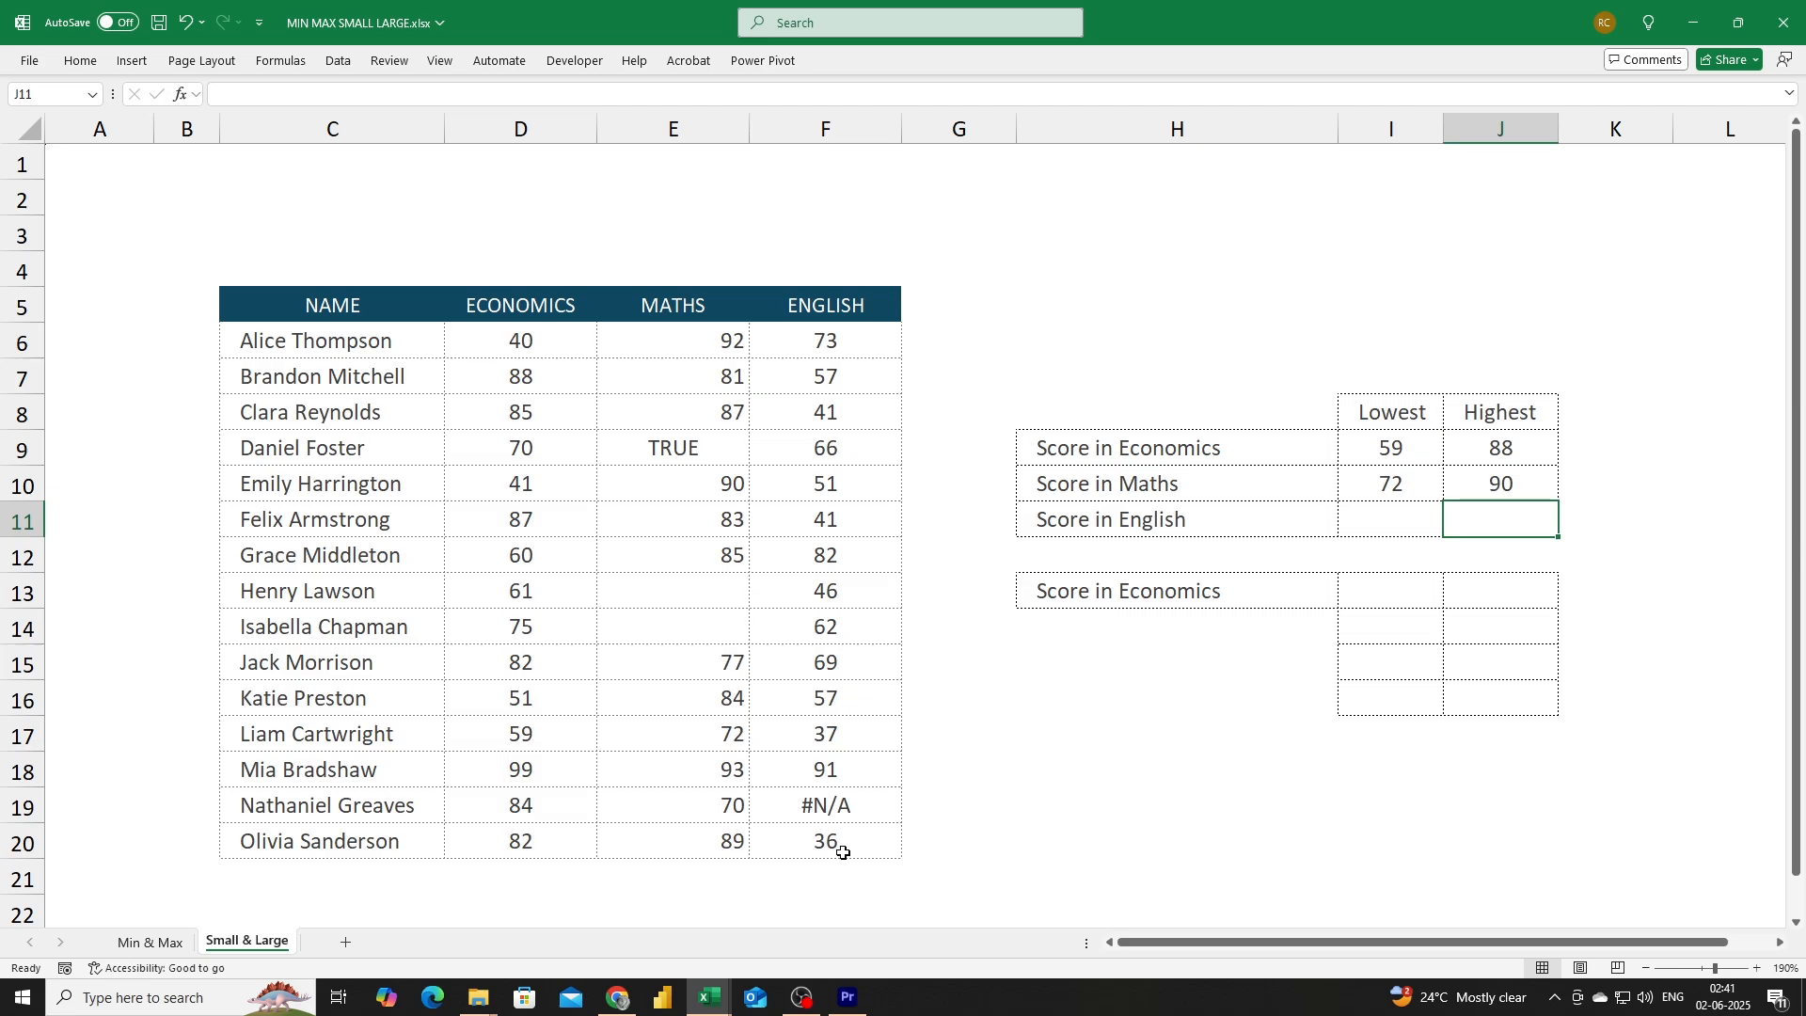
Enter =SMALL(F6:F20,4) in the lowest English score cell.
key(Left)
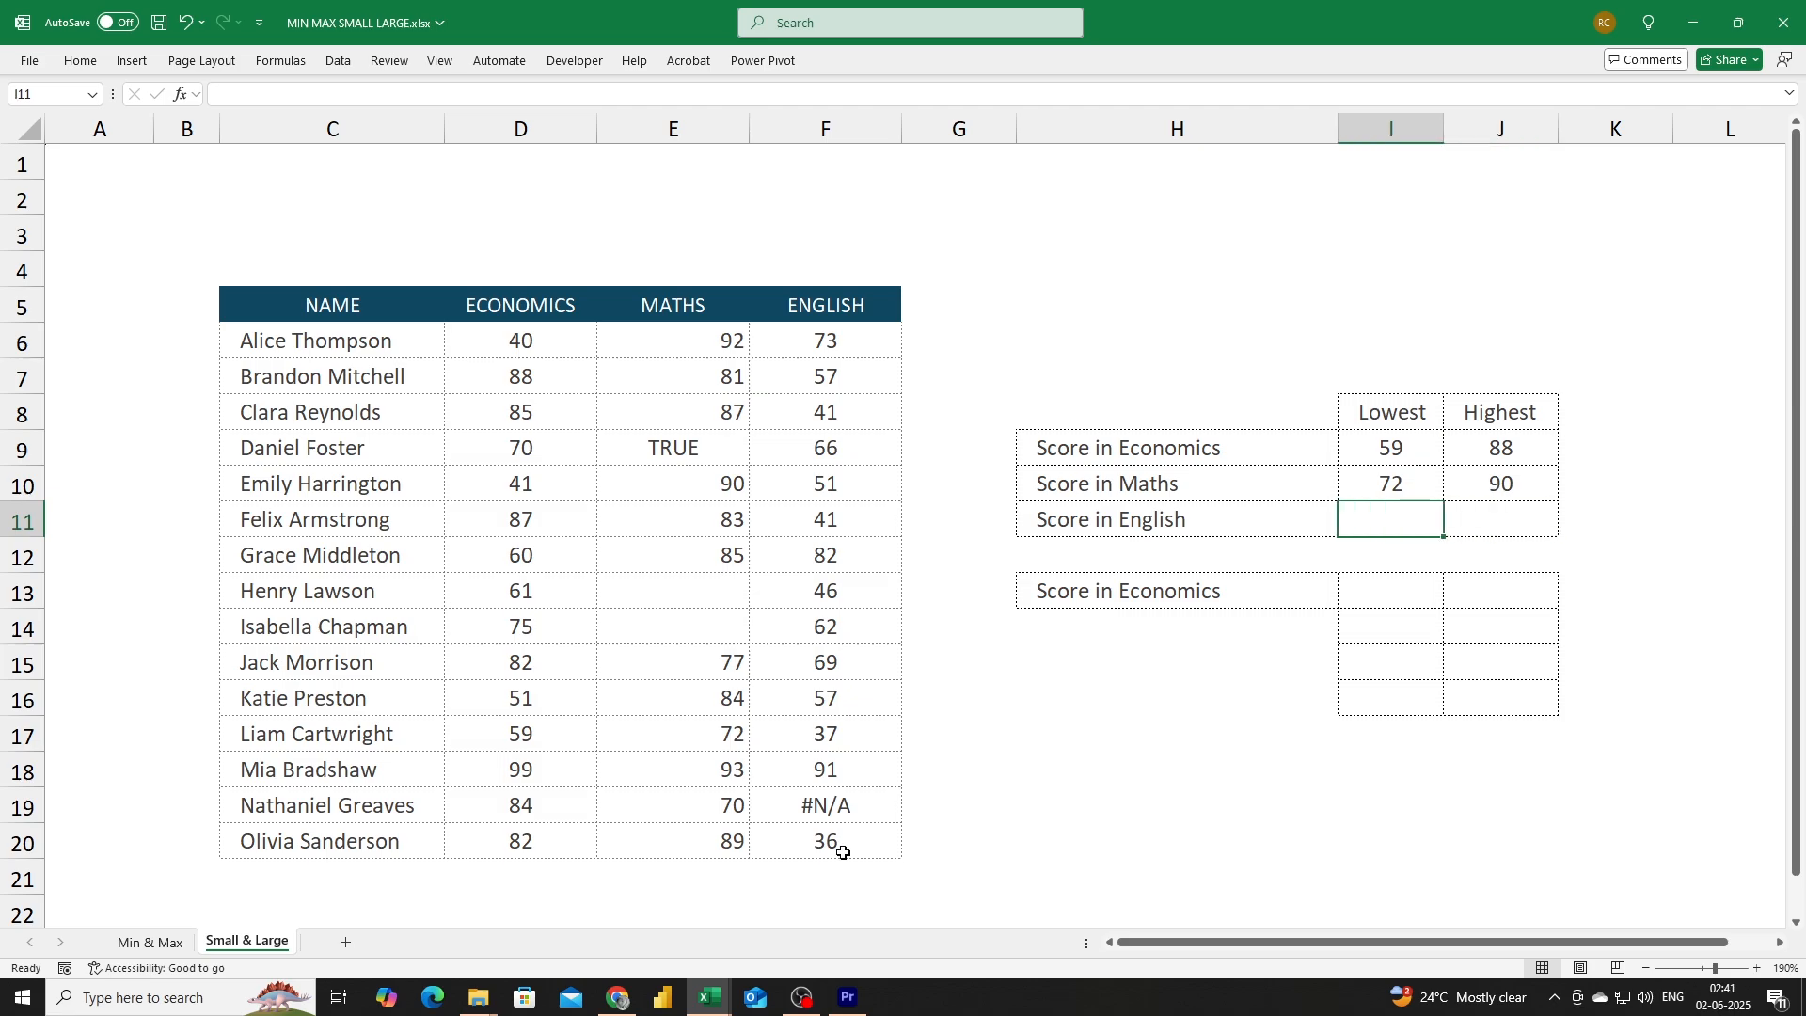
text(=sma)
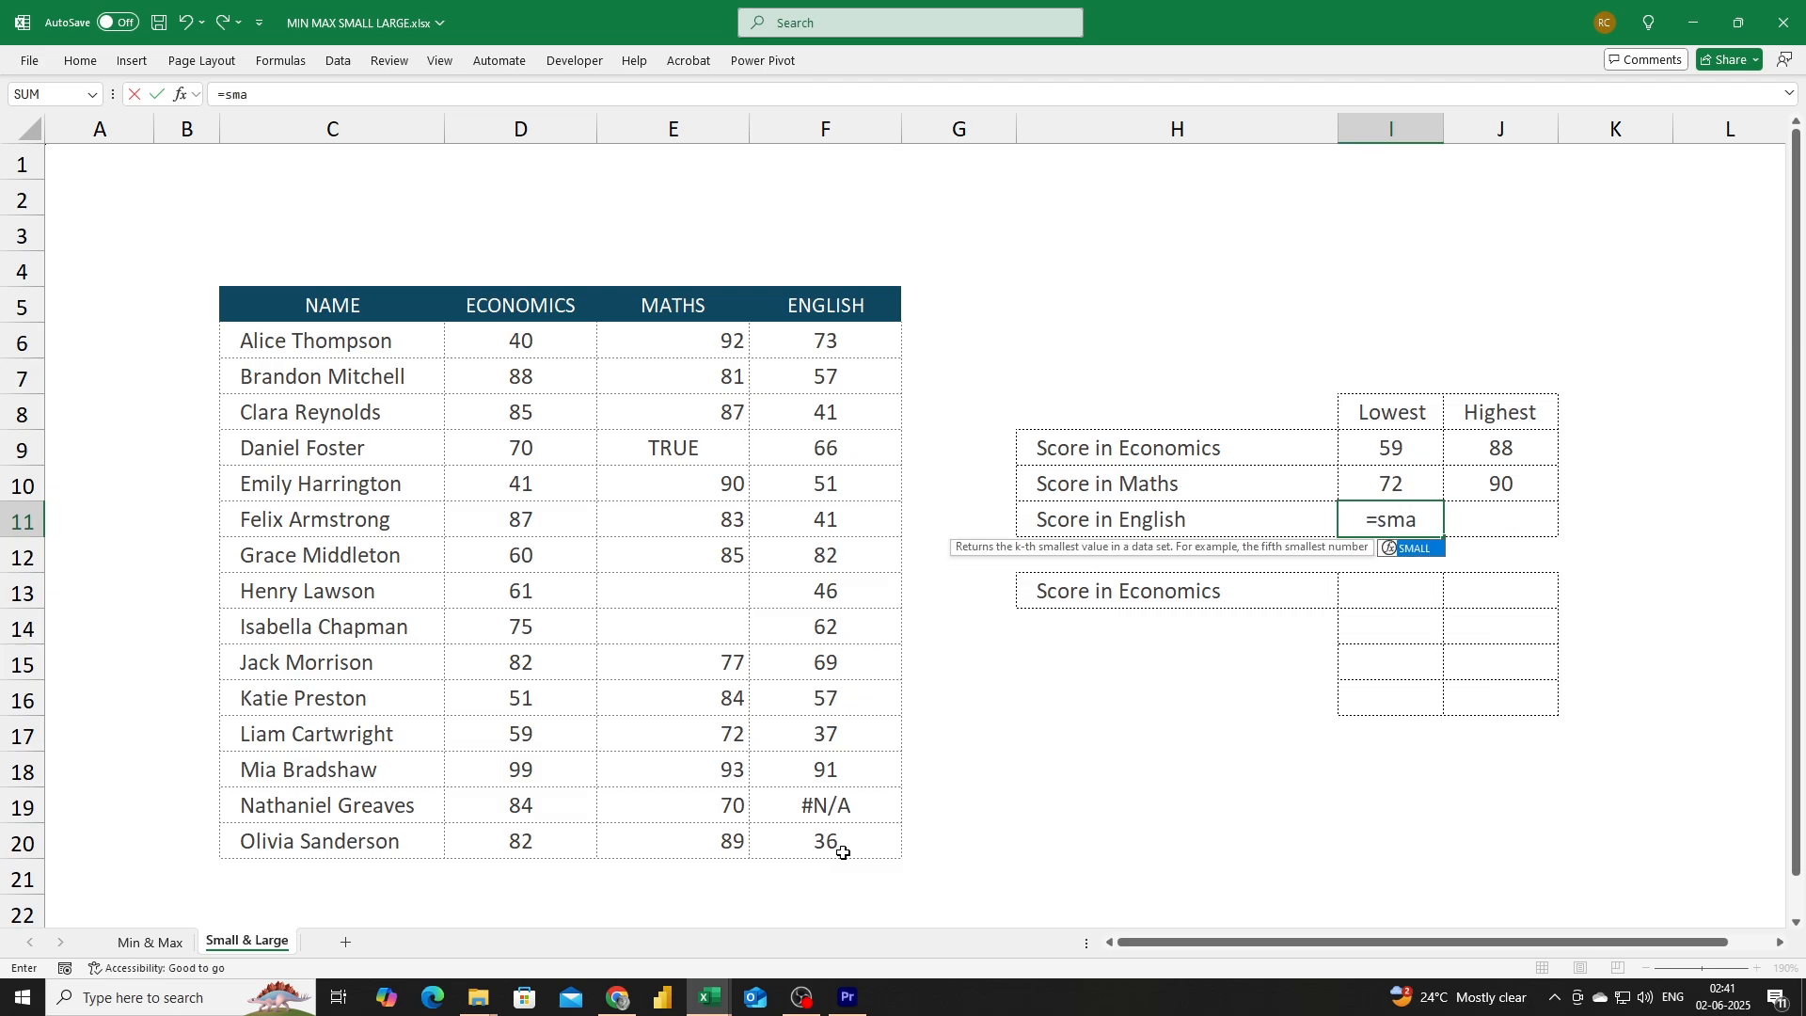
key(Tab)
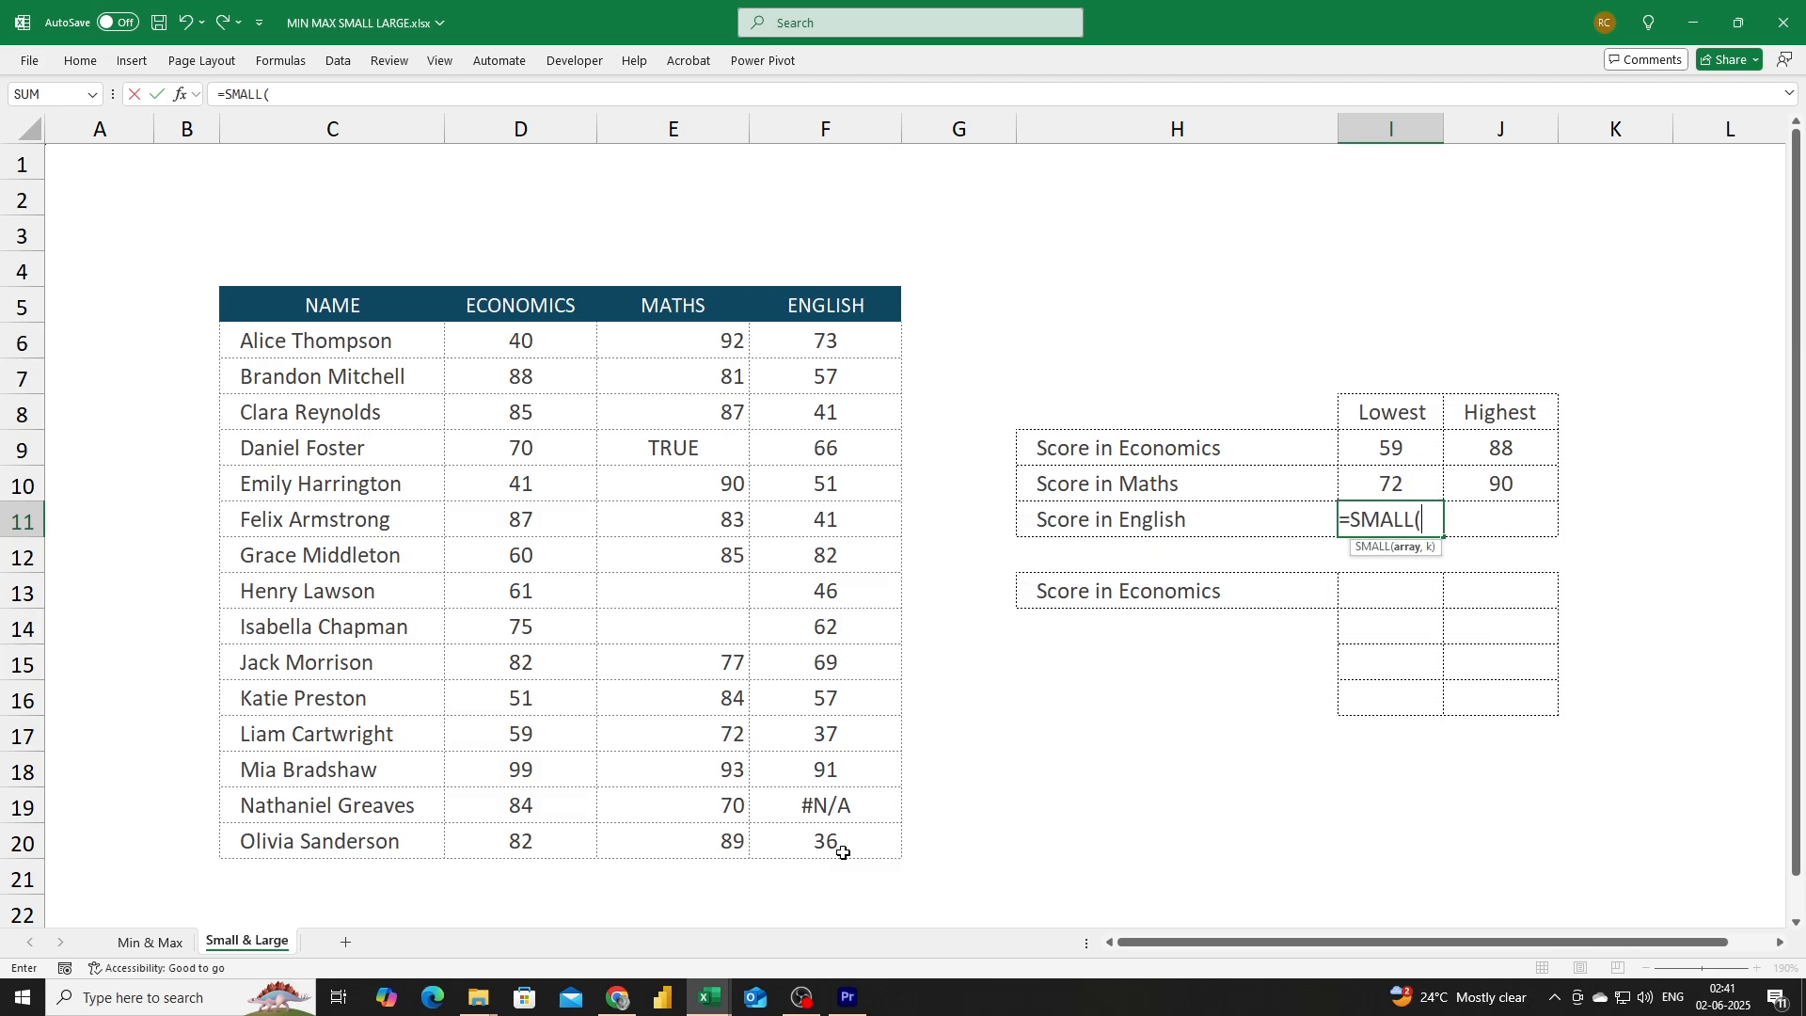
drag(832, 343, 840, 842)
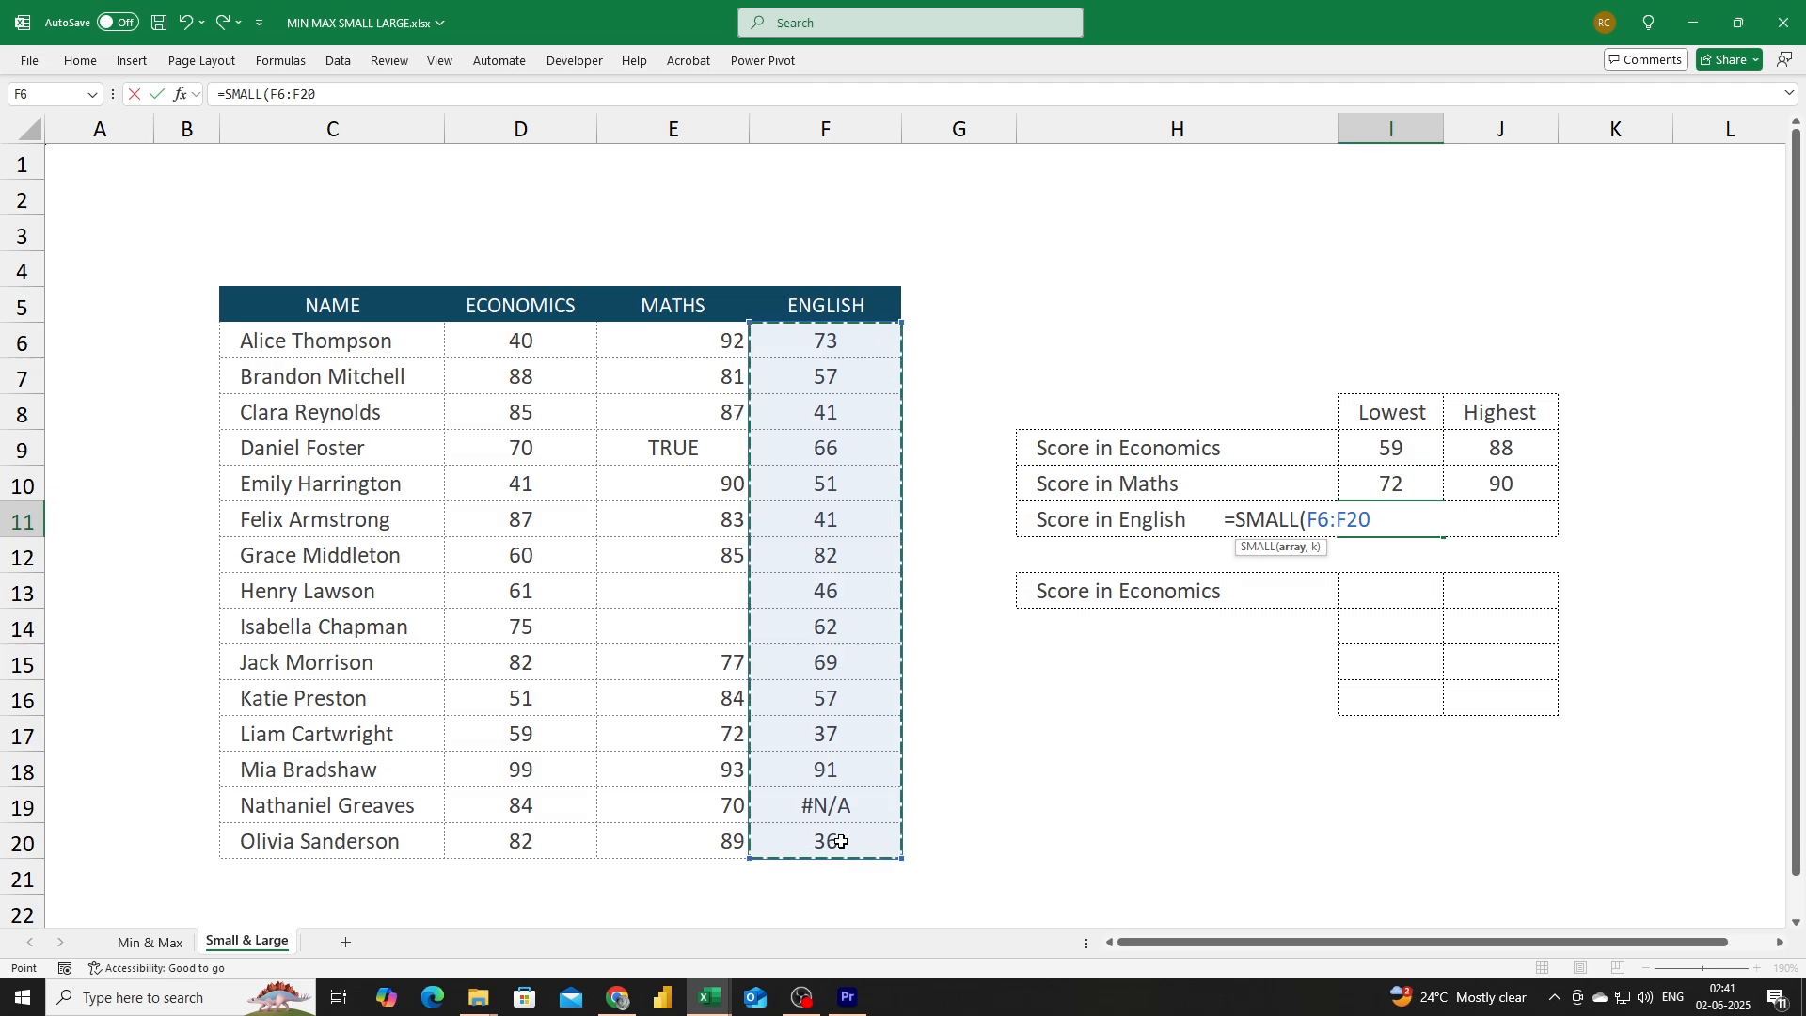
text(,)
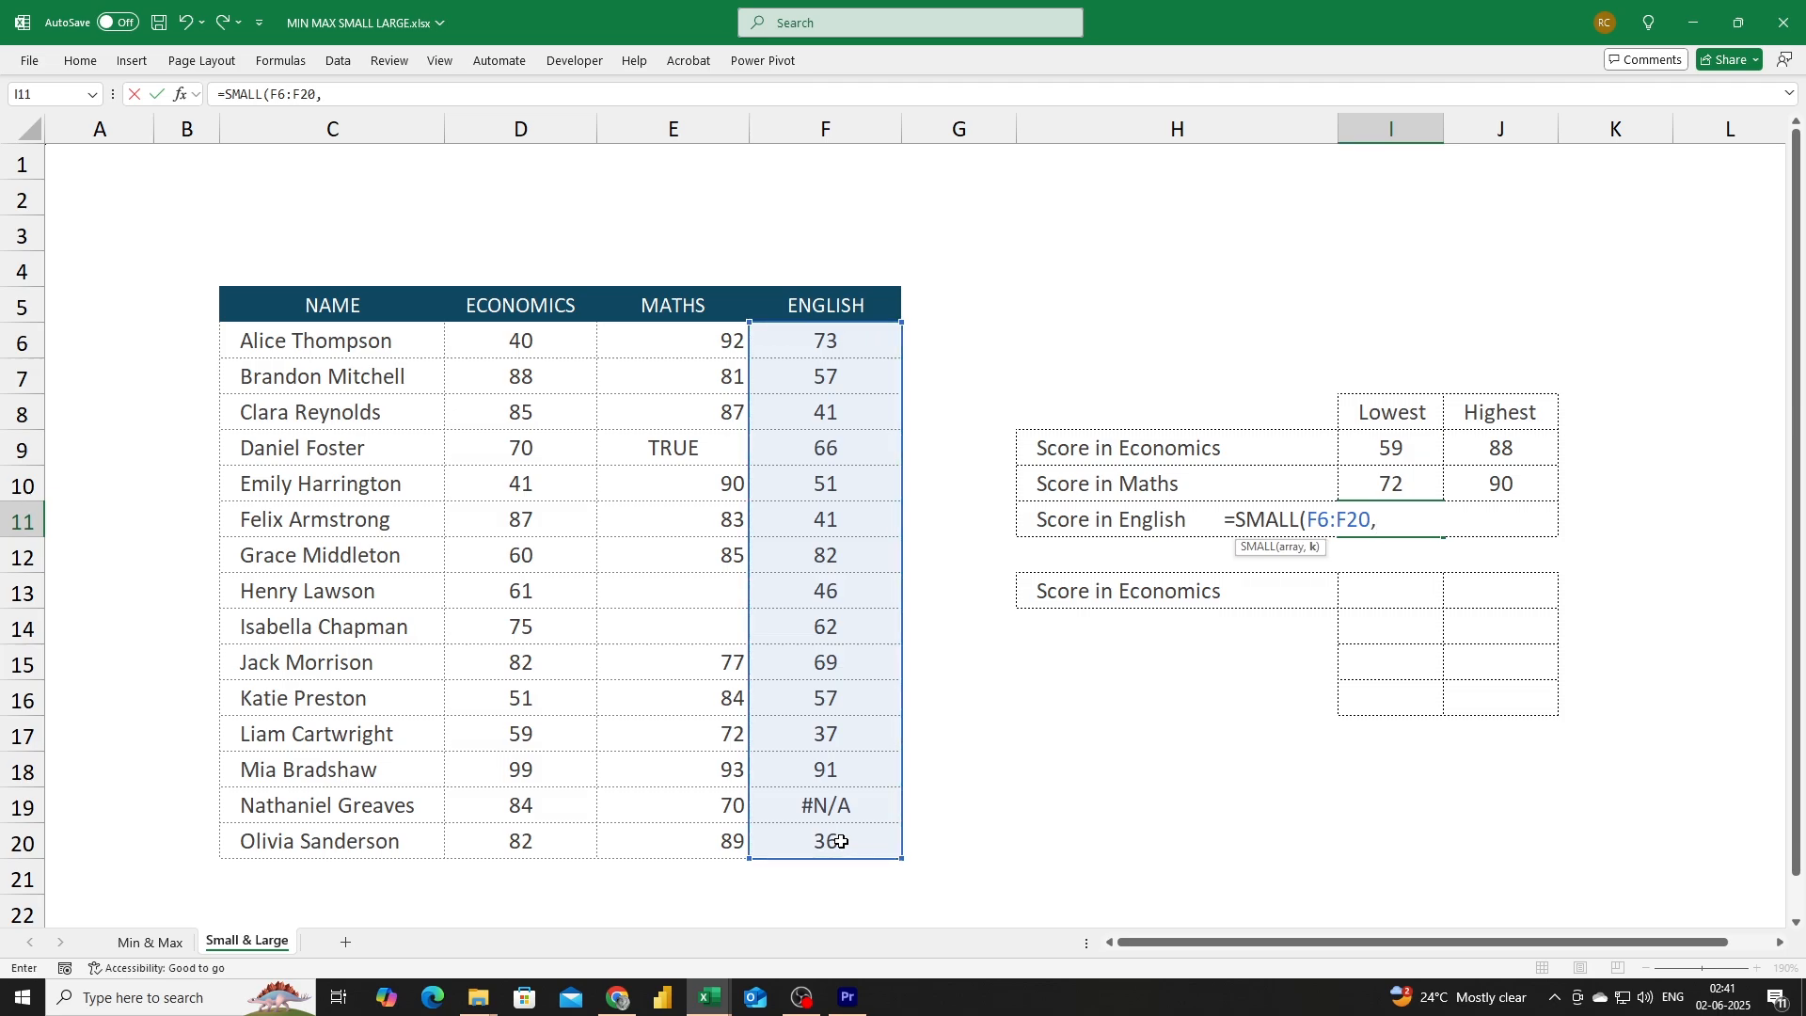
text(4))
key(Return)
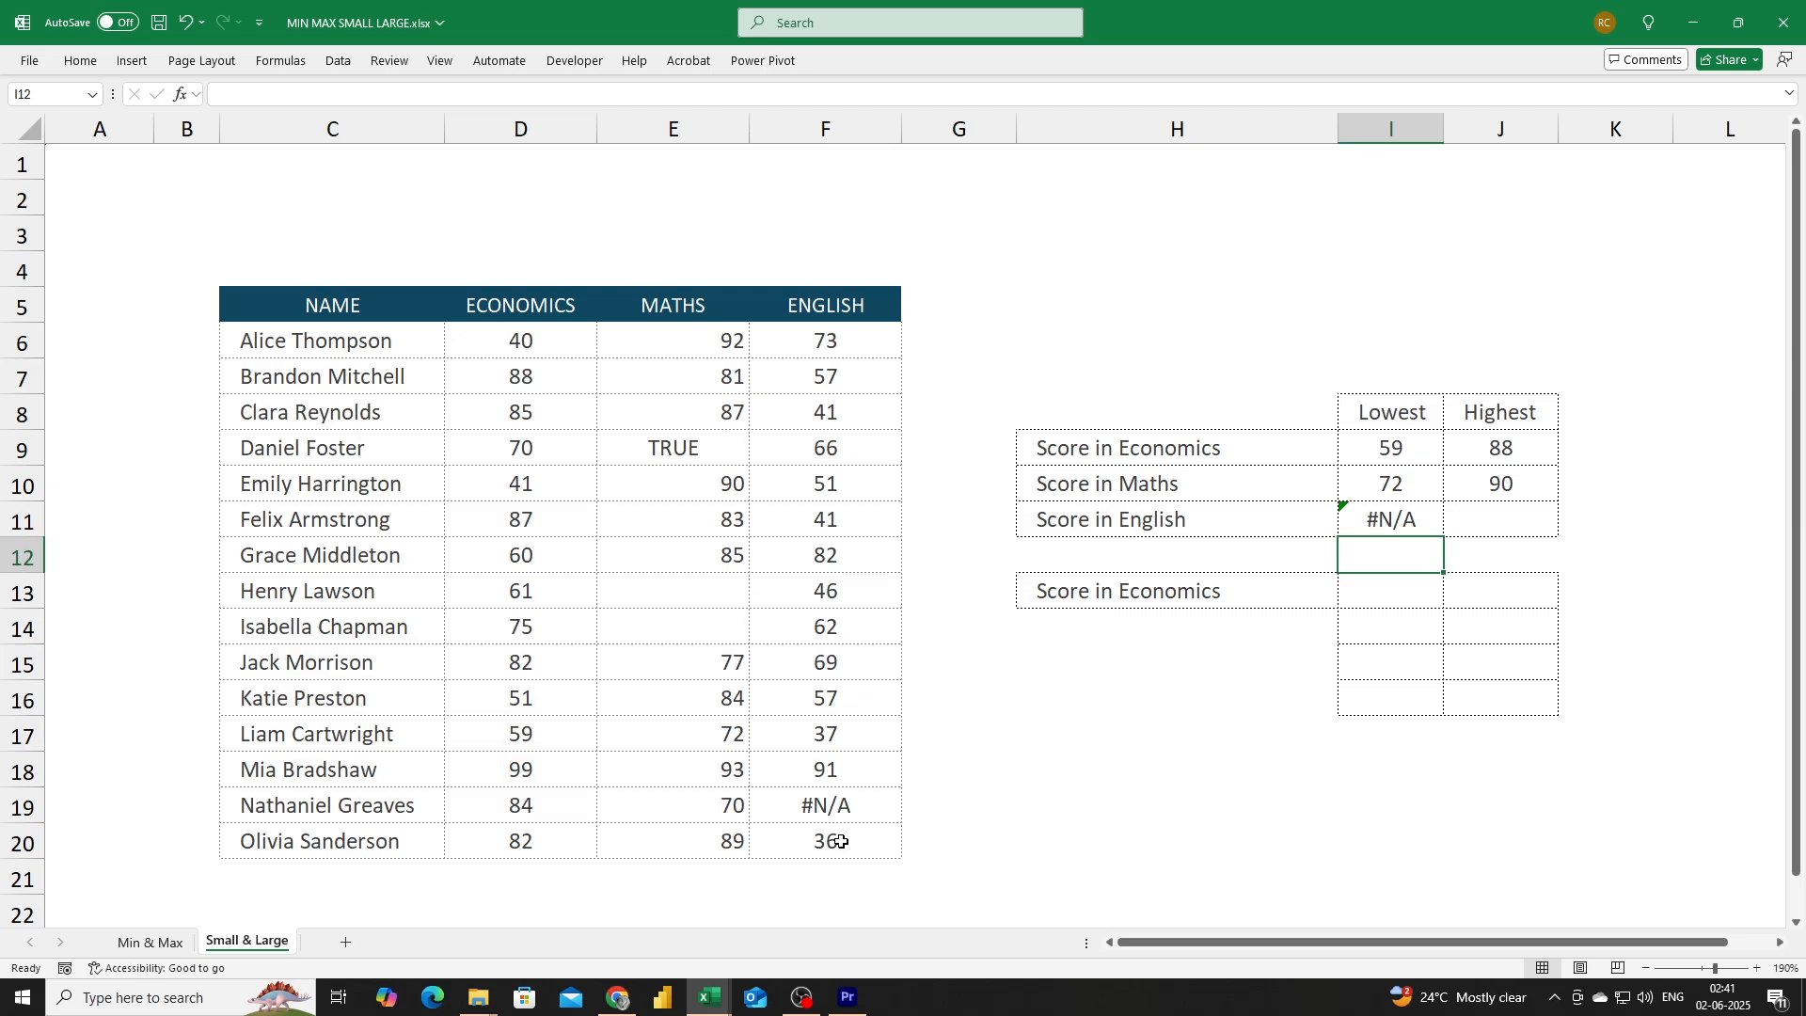
Enter =LARGE(F6:F20,2) in the highest English score cell.
key(Up)
key(Right)
text(=ls)
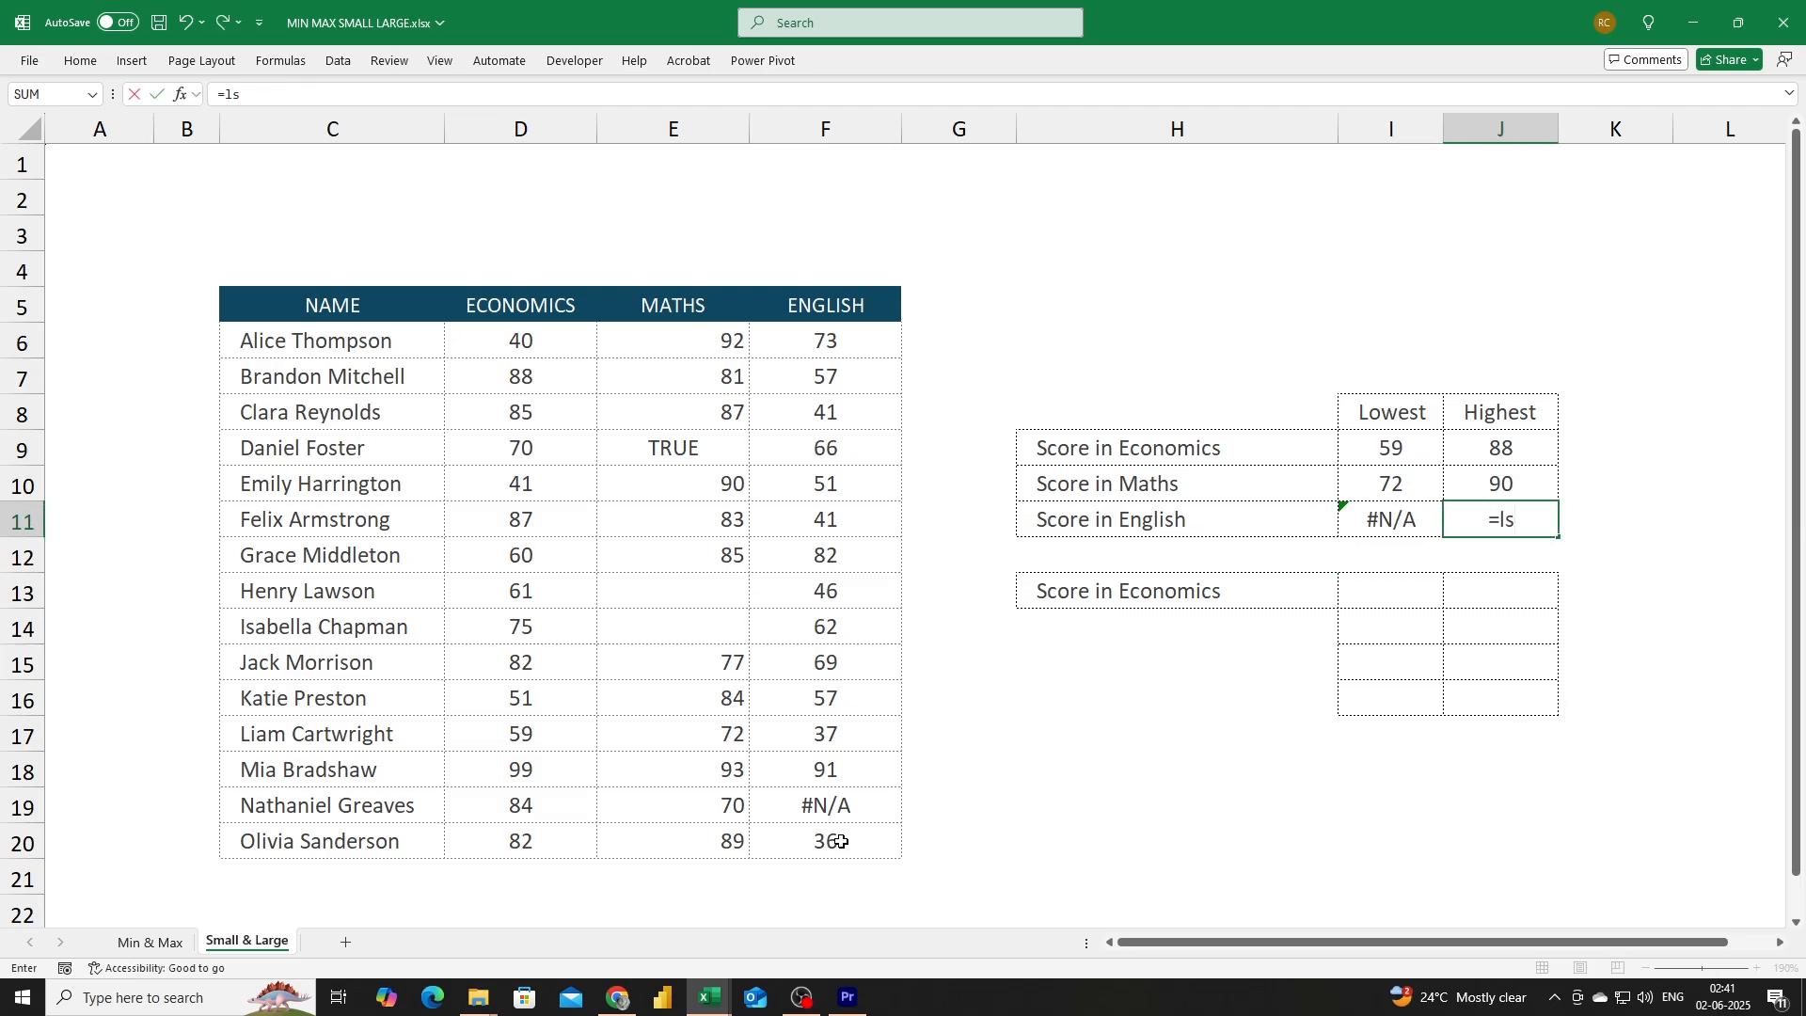
key(BackSpace)
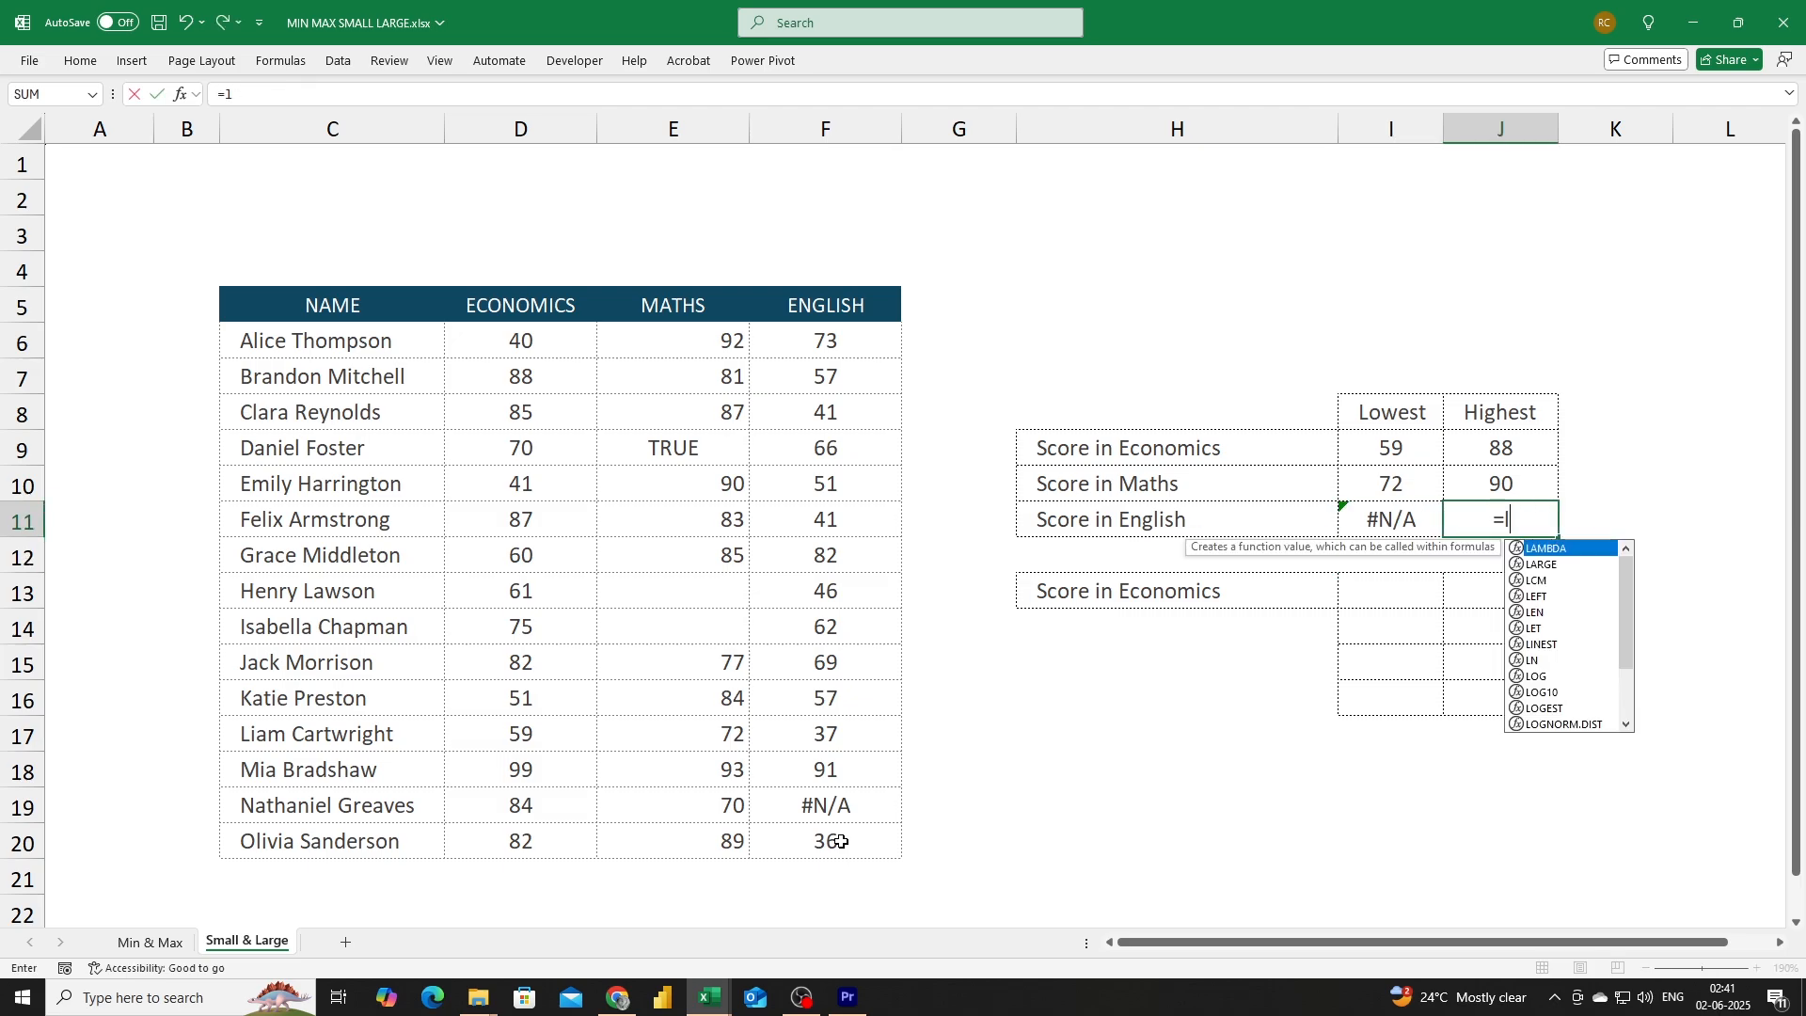
text(arge)
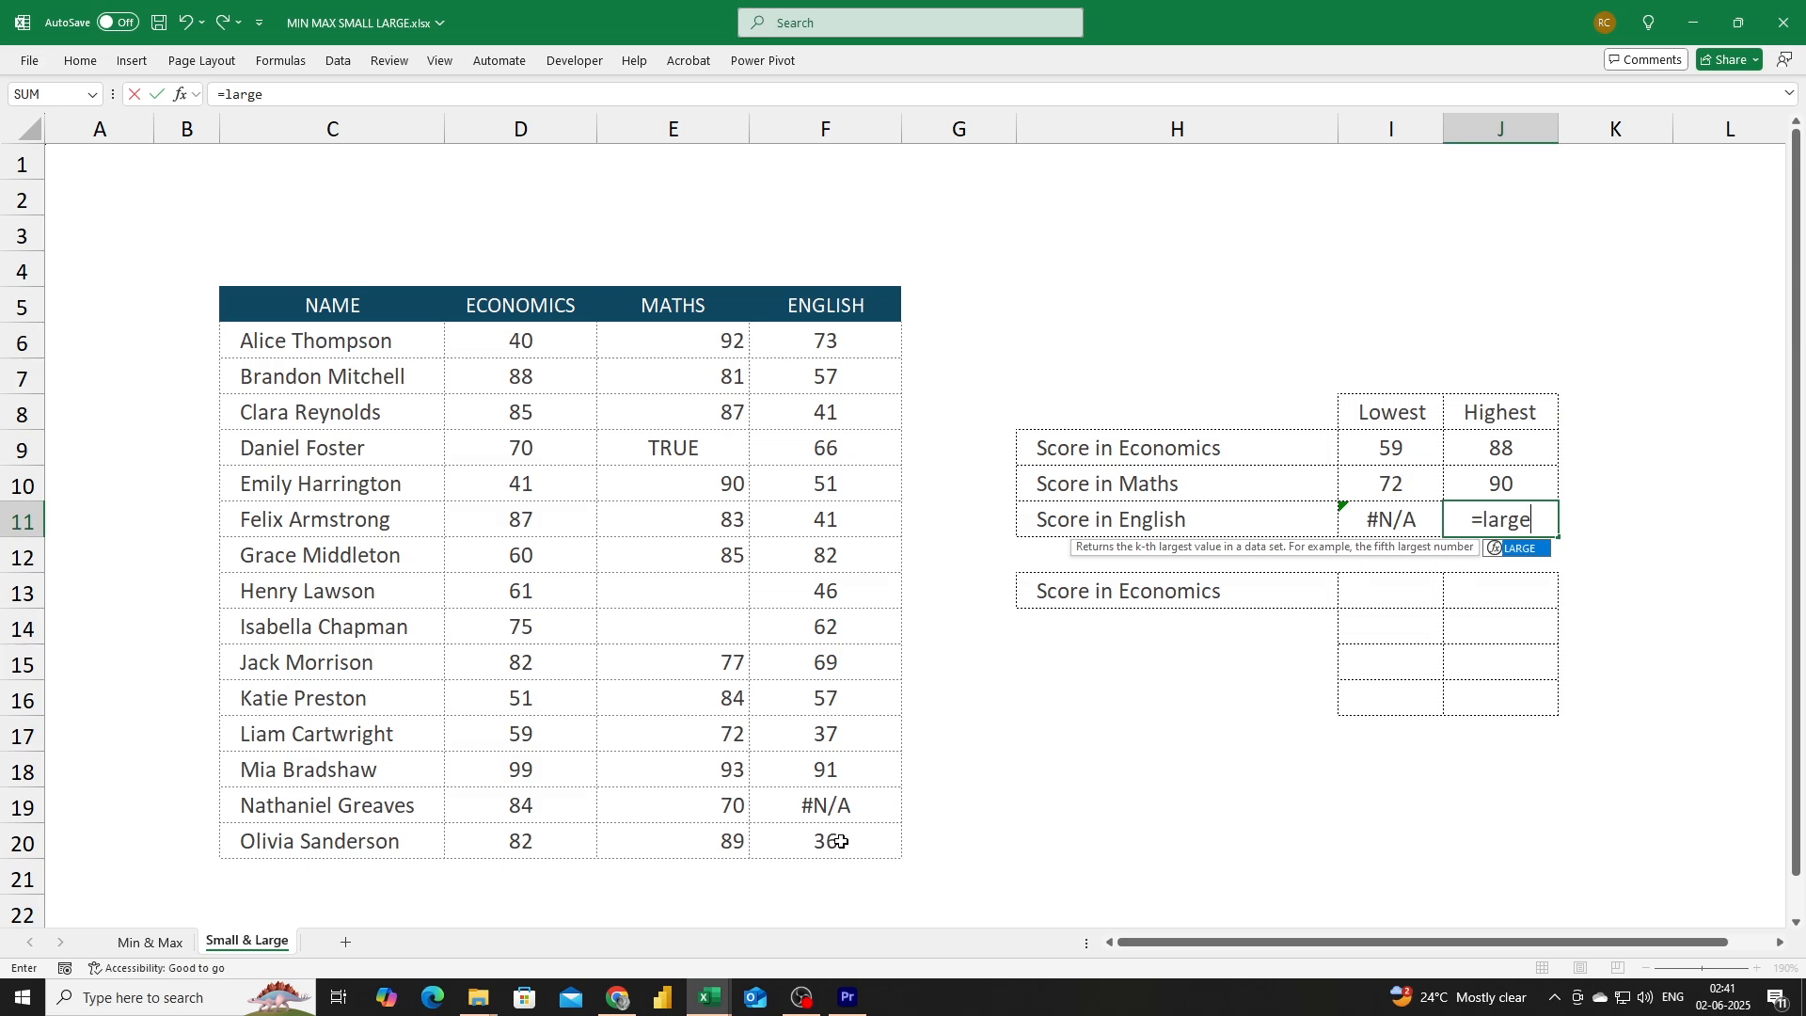
text(()
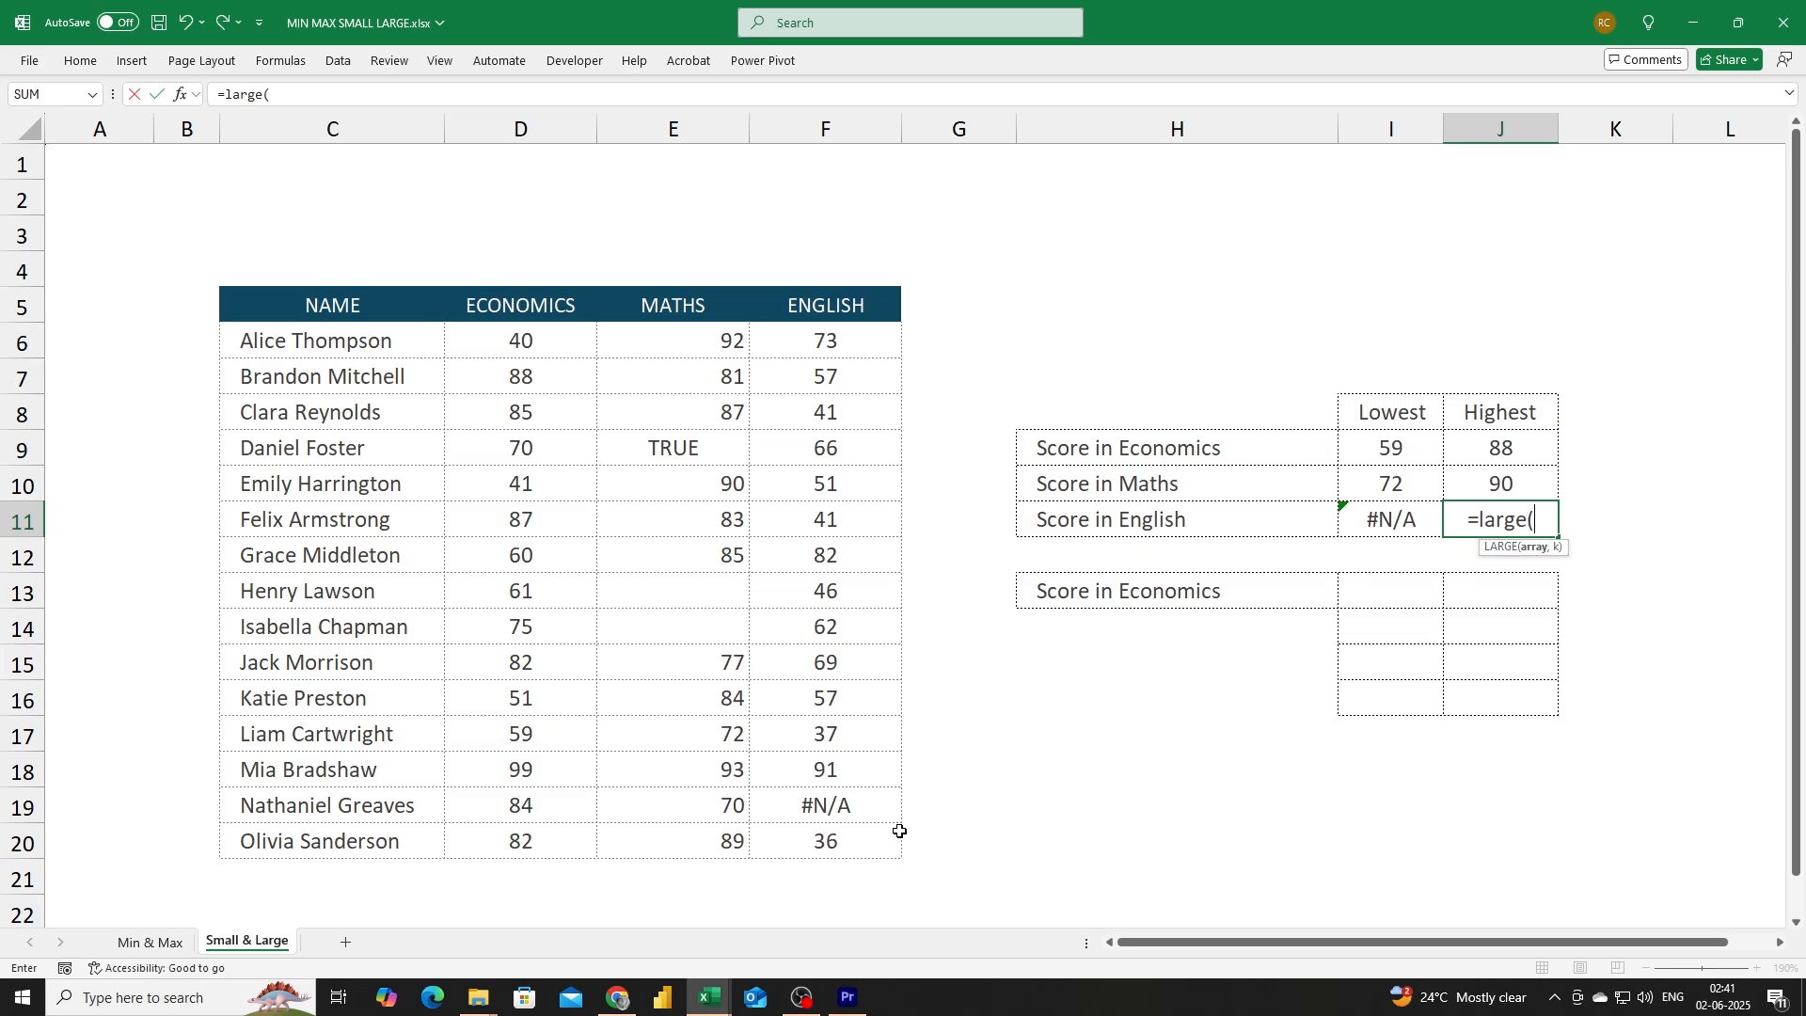
drag(810, 331, 829, 840)
text(,)
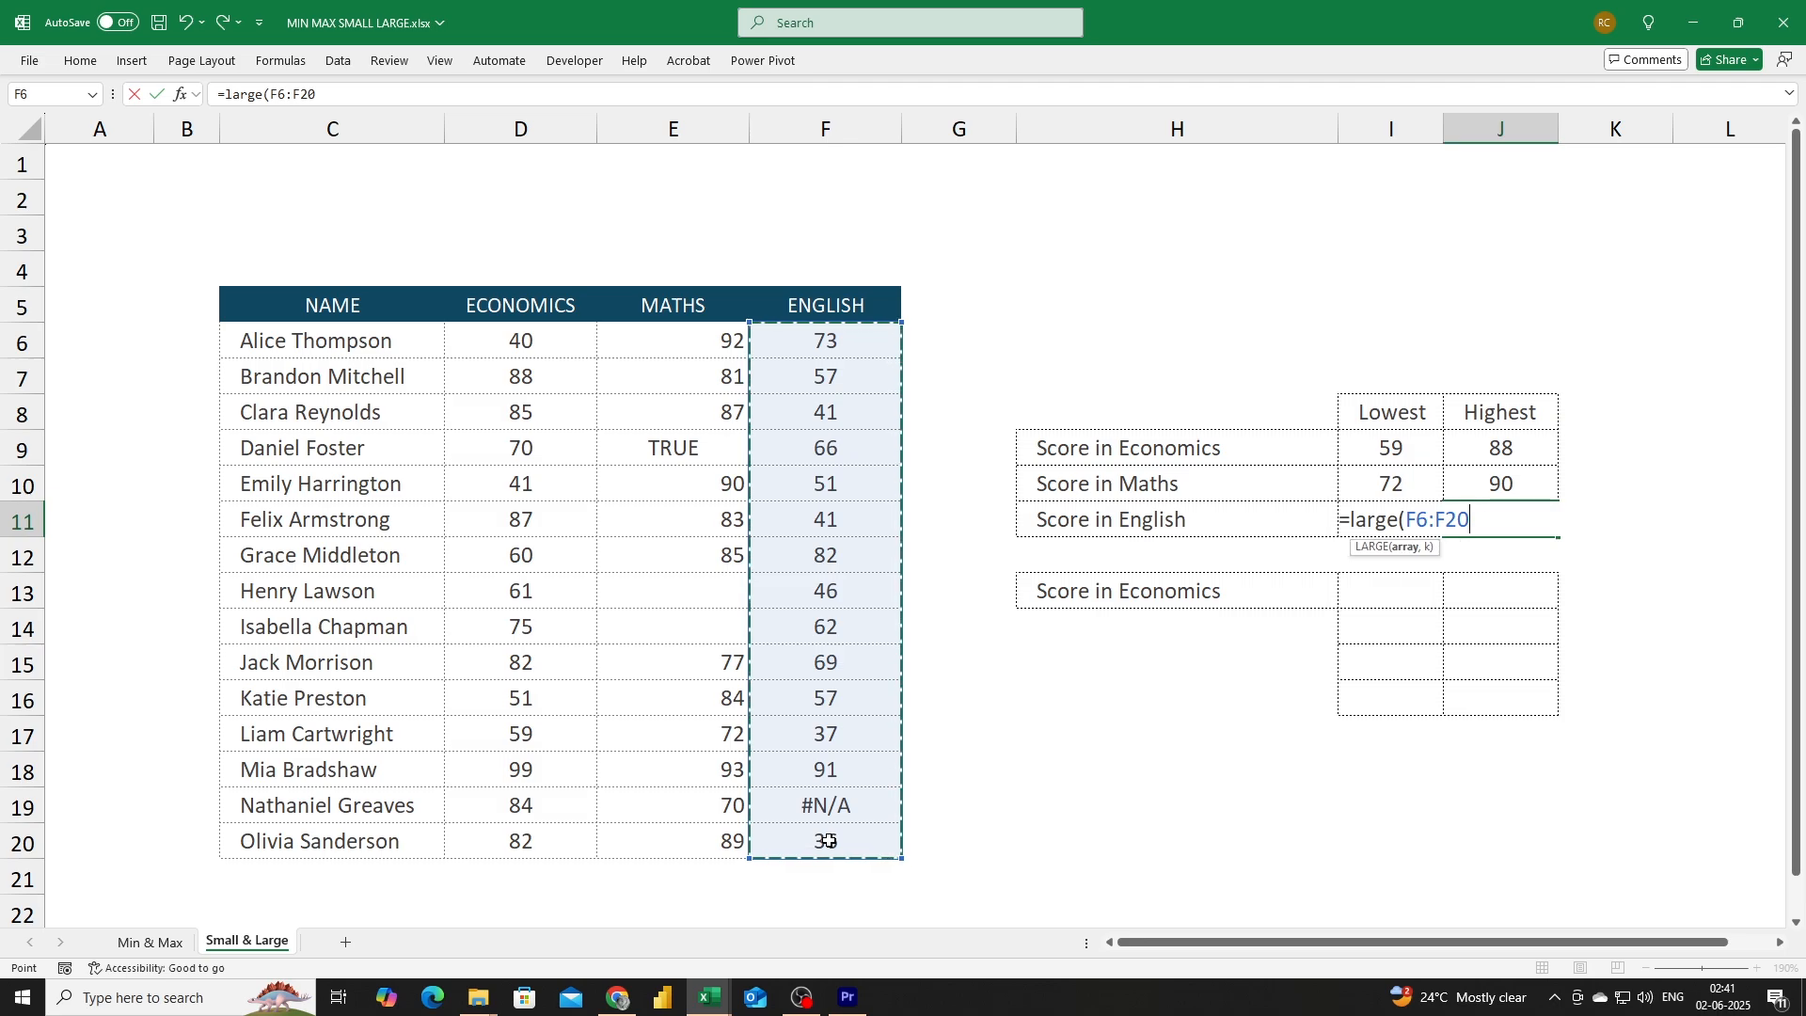
text(2)
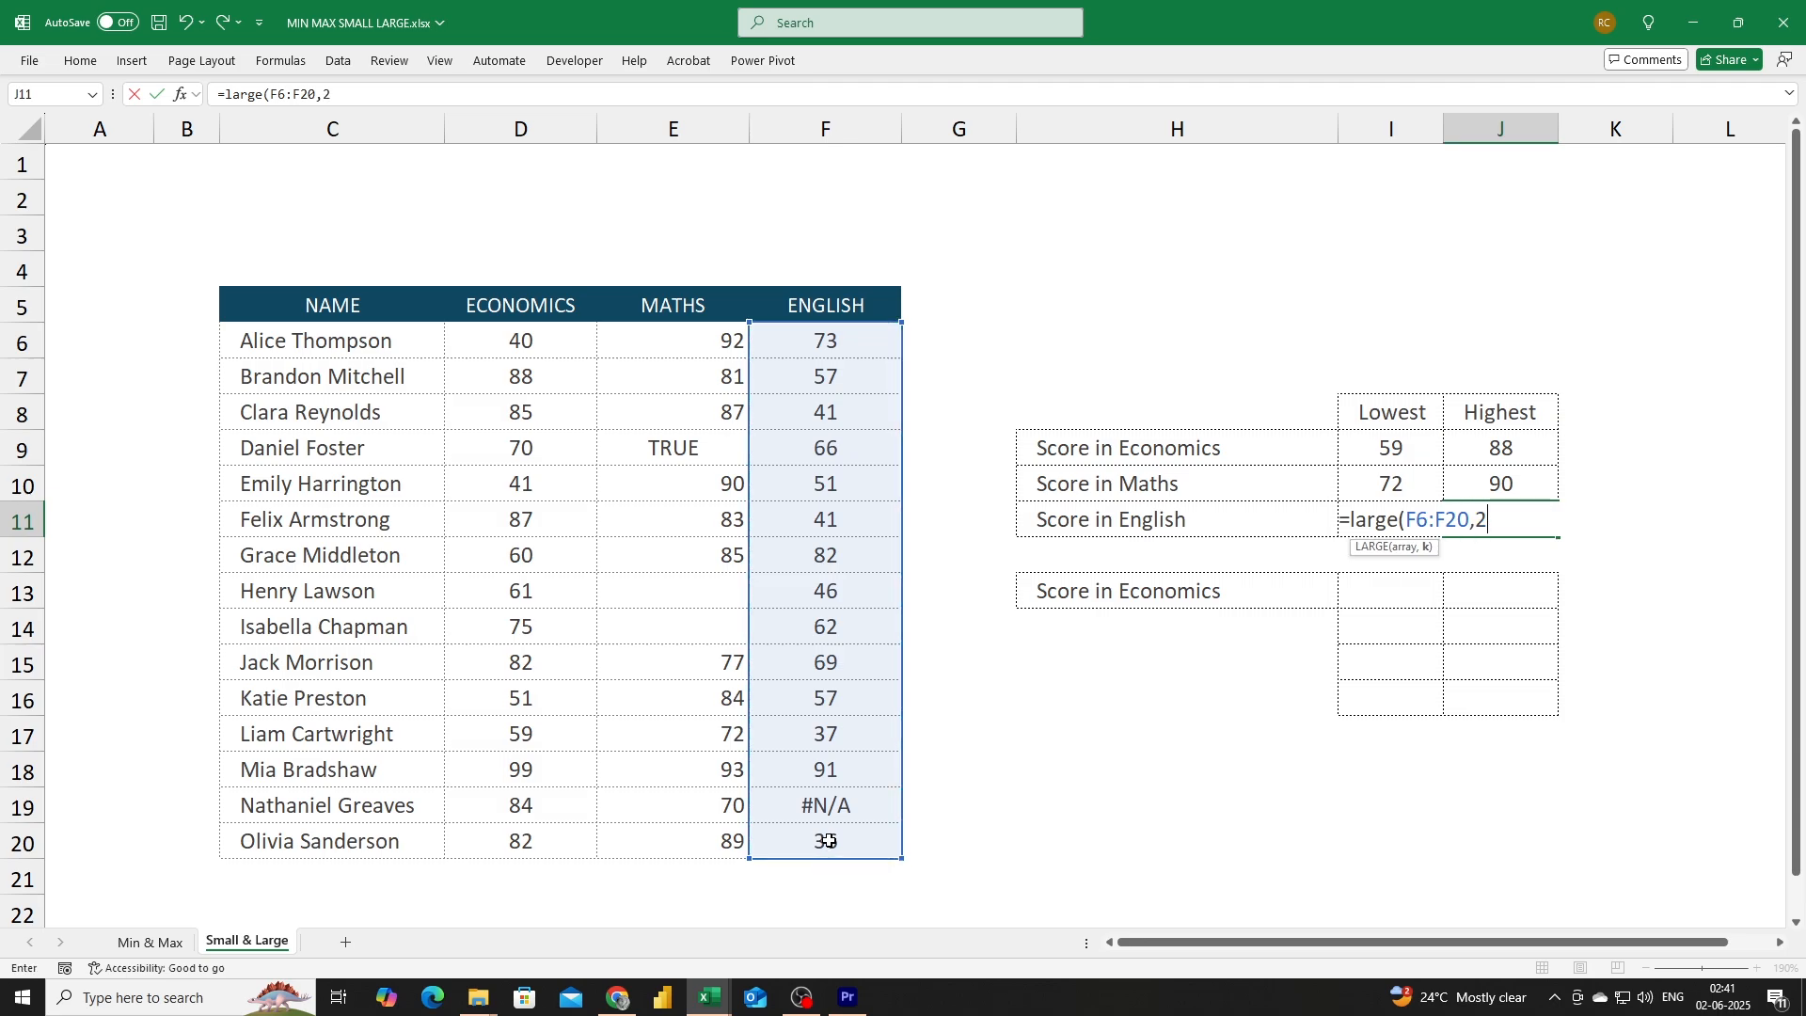
text())
key(Return)
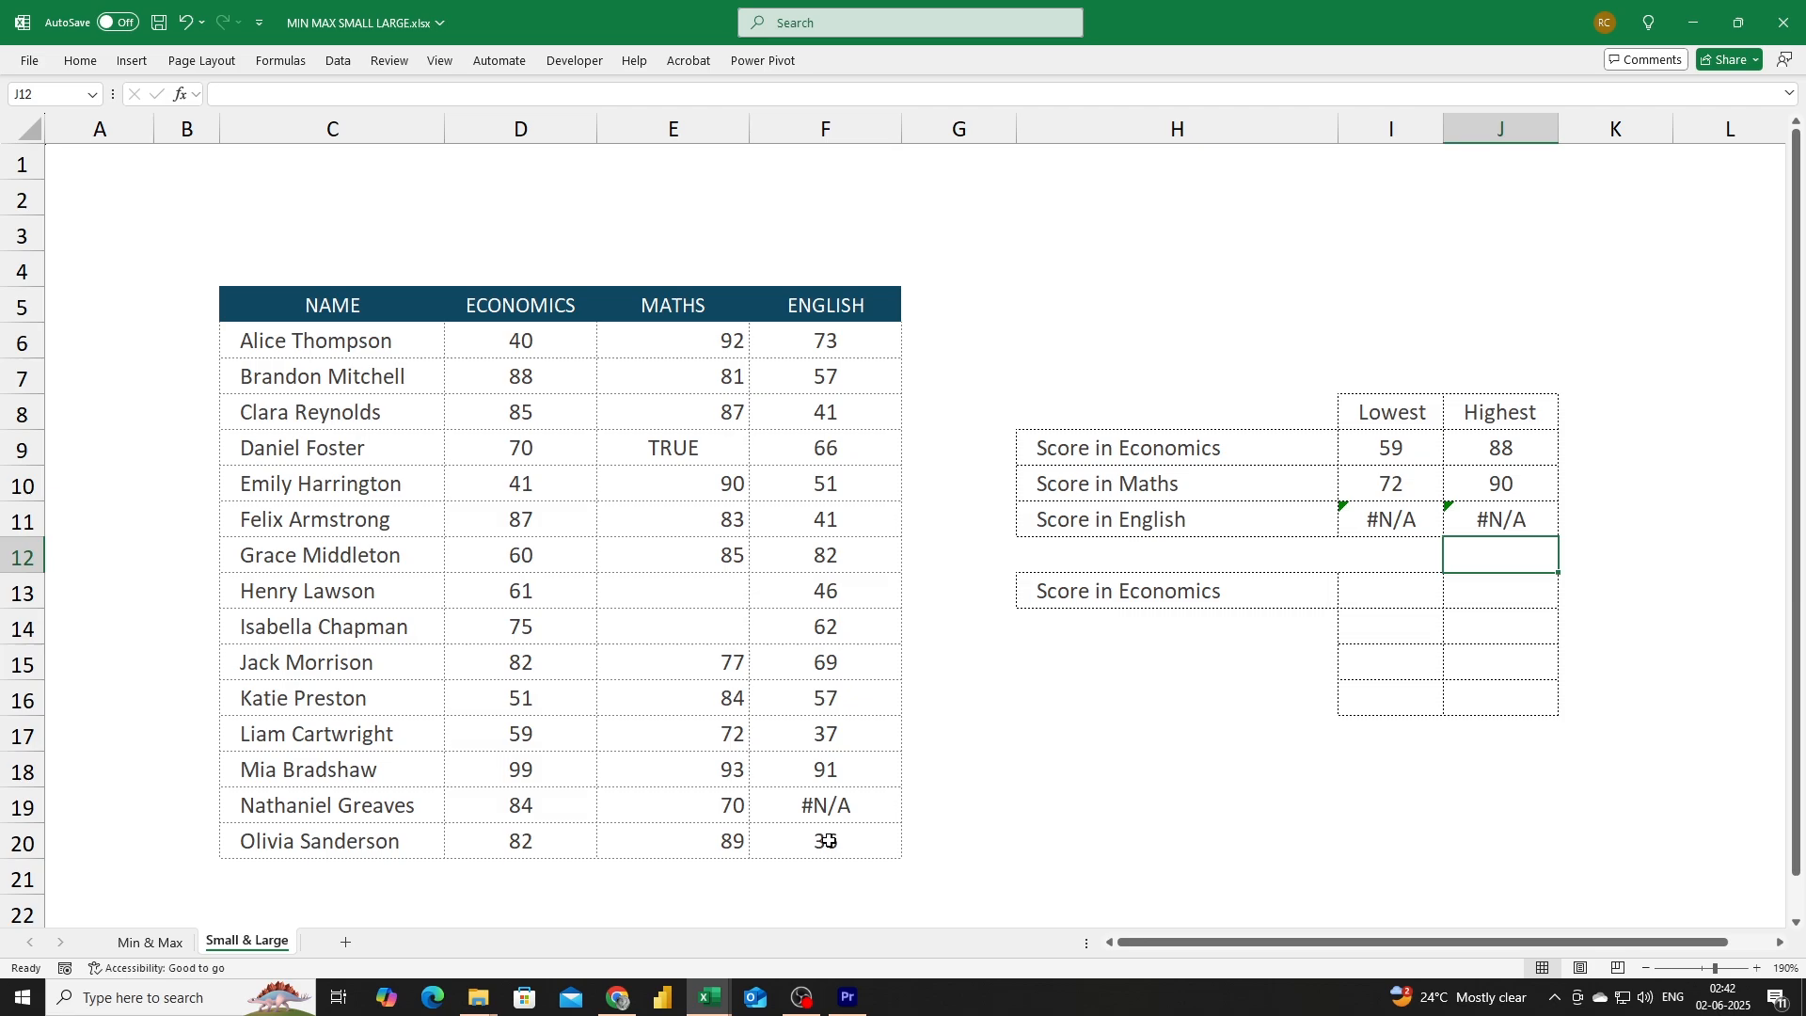
Enter =ROWS(C6:C12) in the Lowest cell beside the second Score in Economics label.
key(Up)
key(Up)
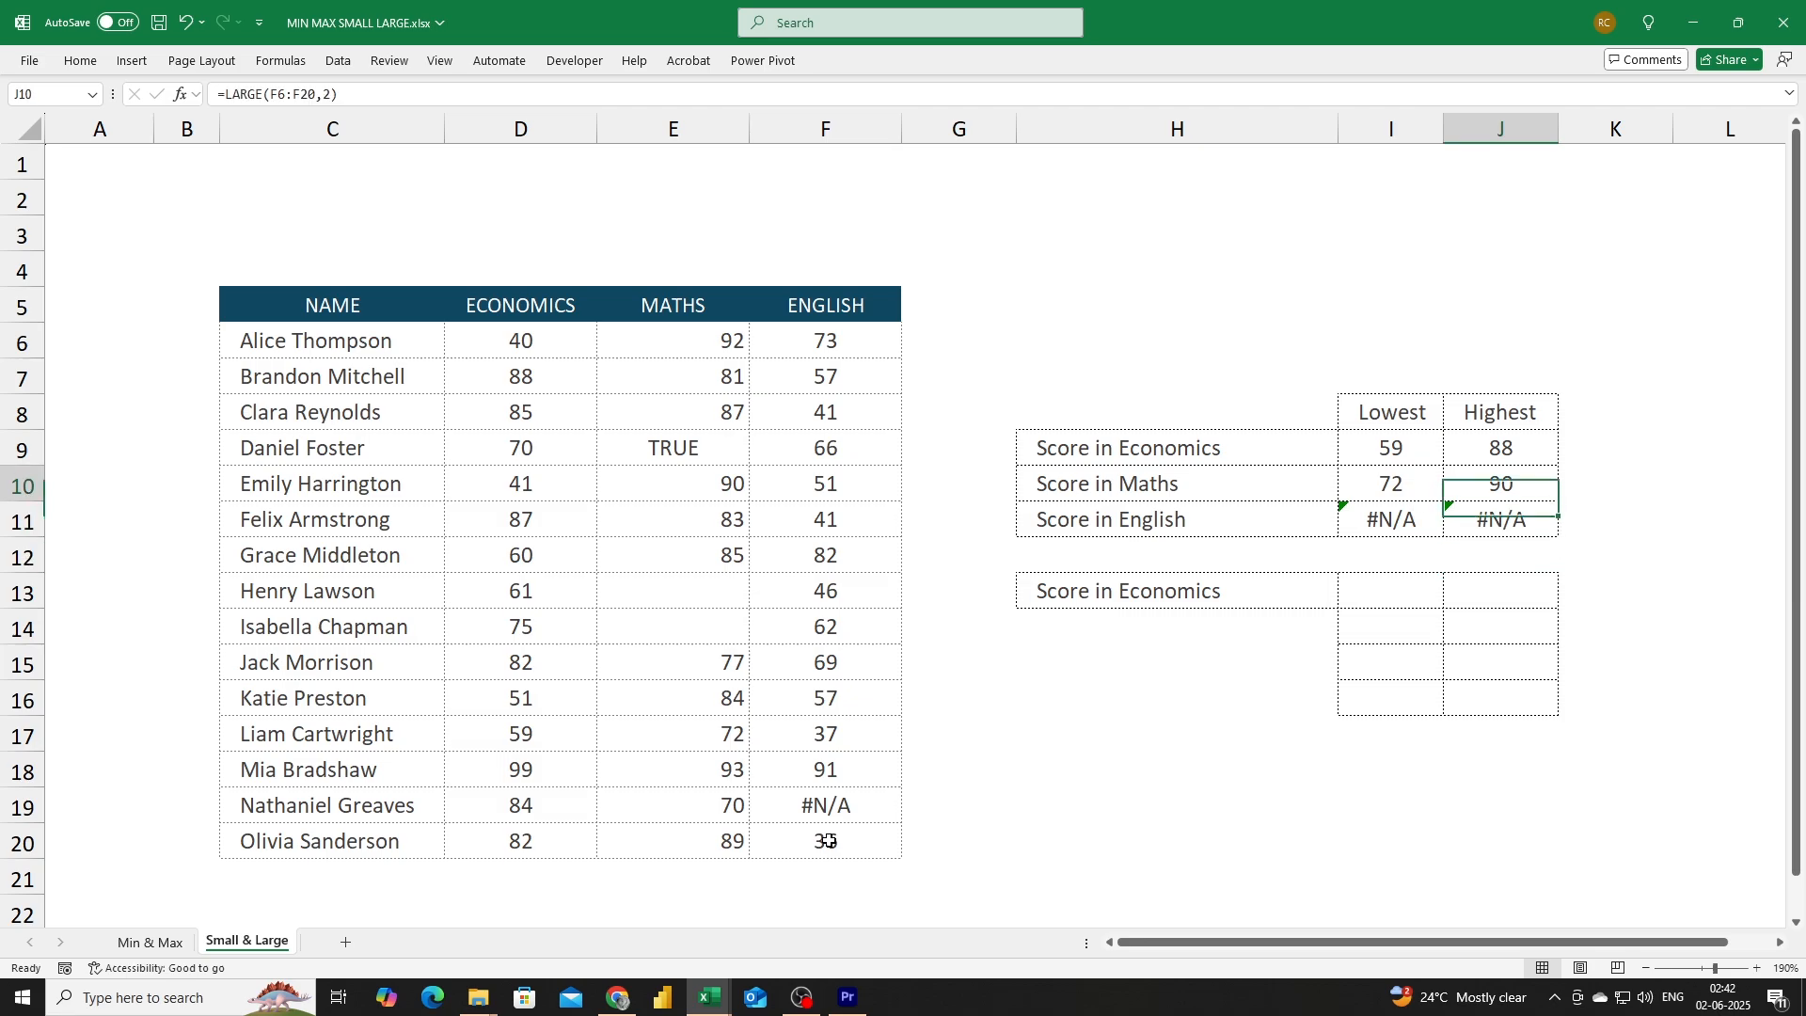
key(Down)
key(Down)
key(Down)
key(Left)
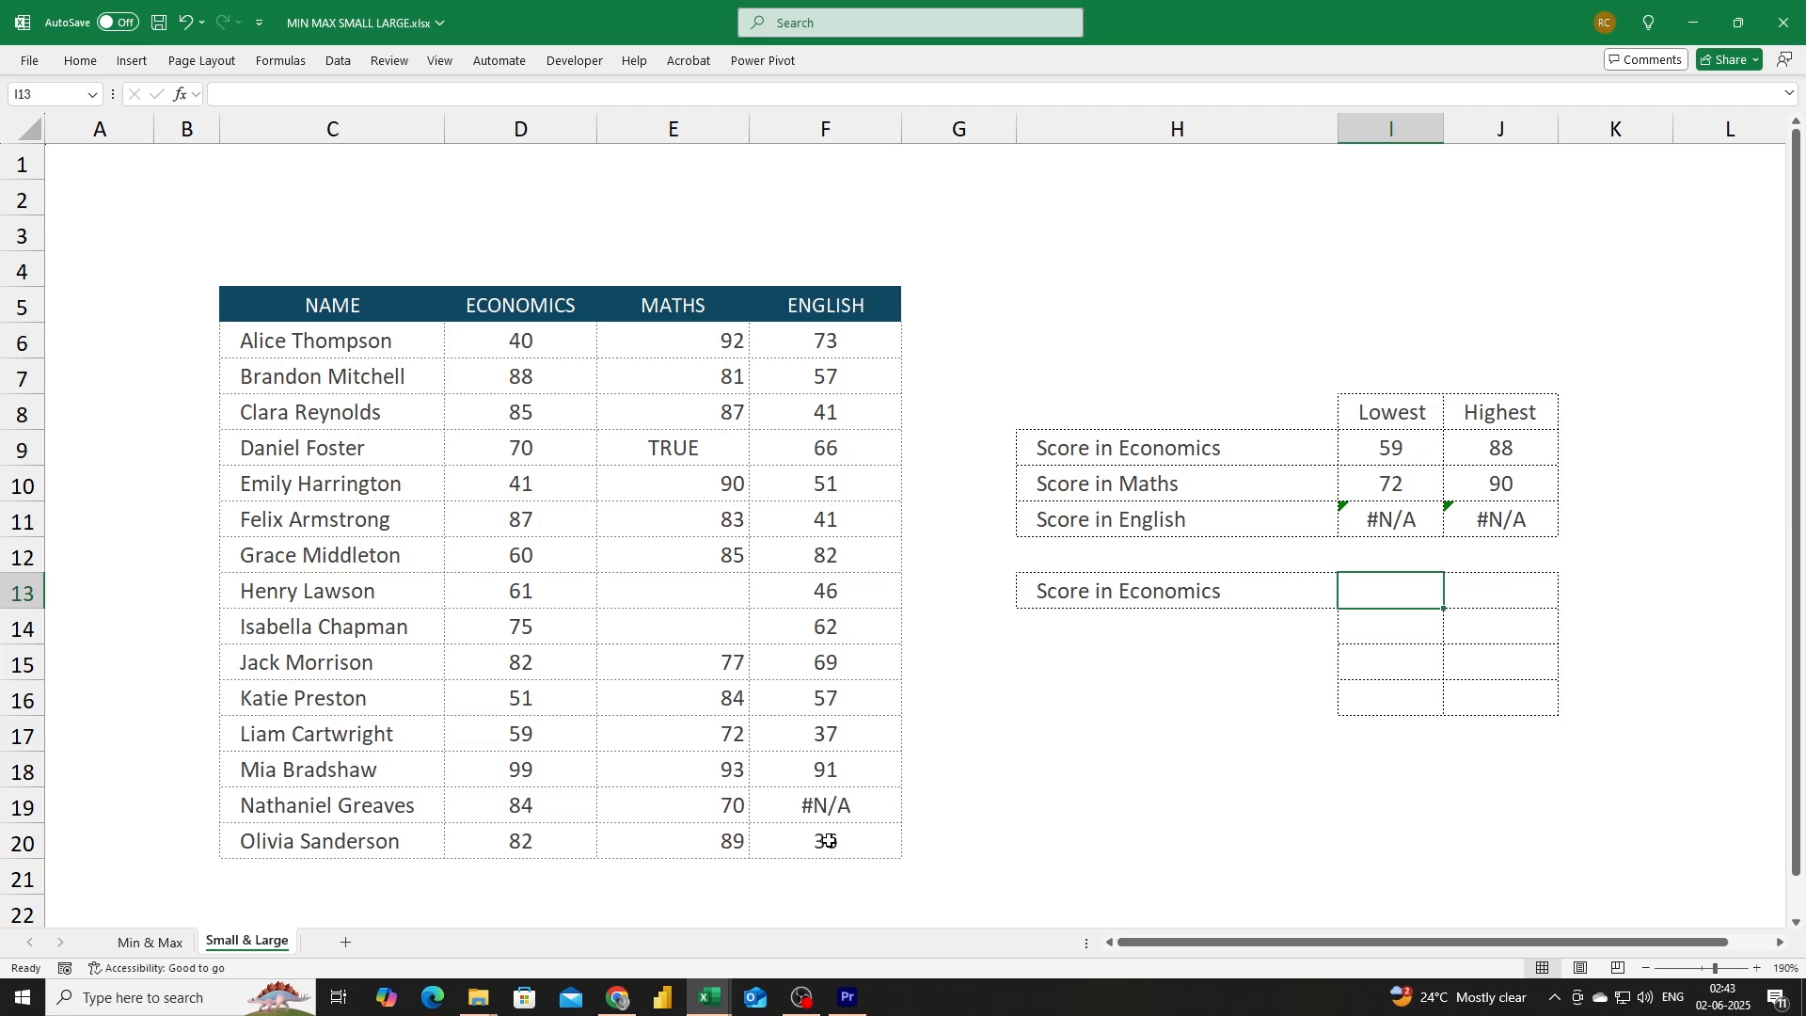
text(=rows)
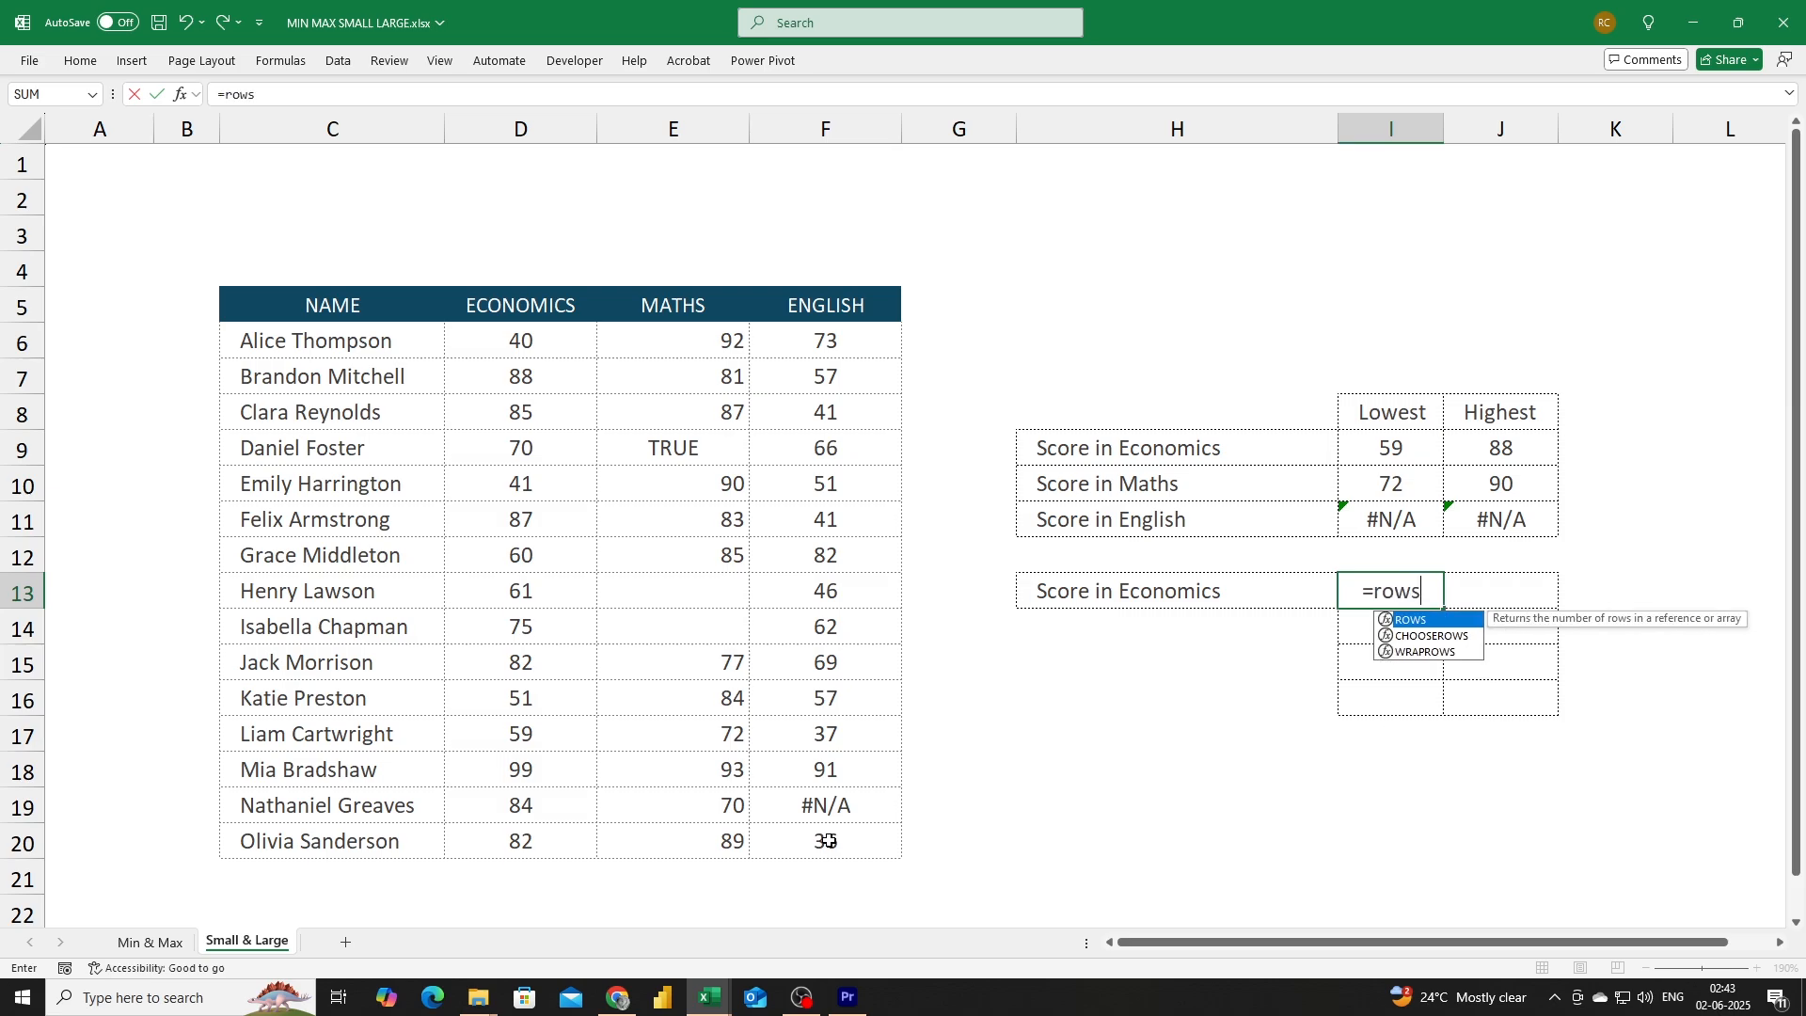
key(Tab)
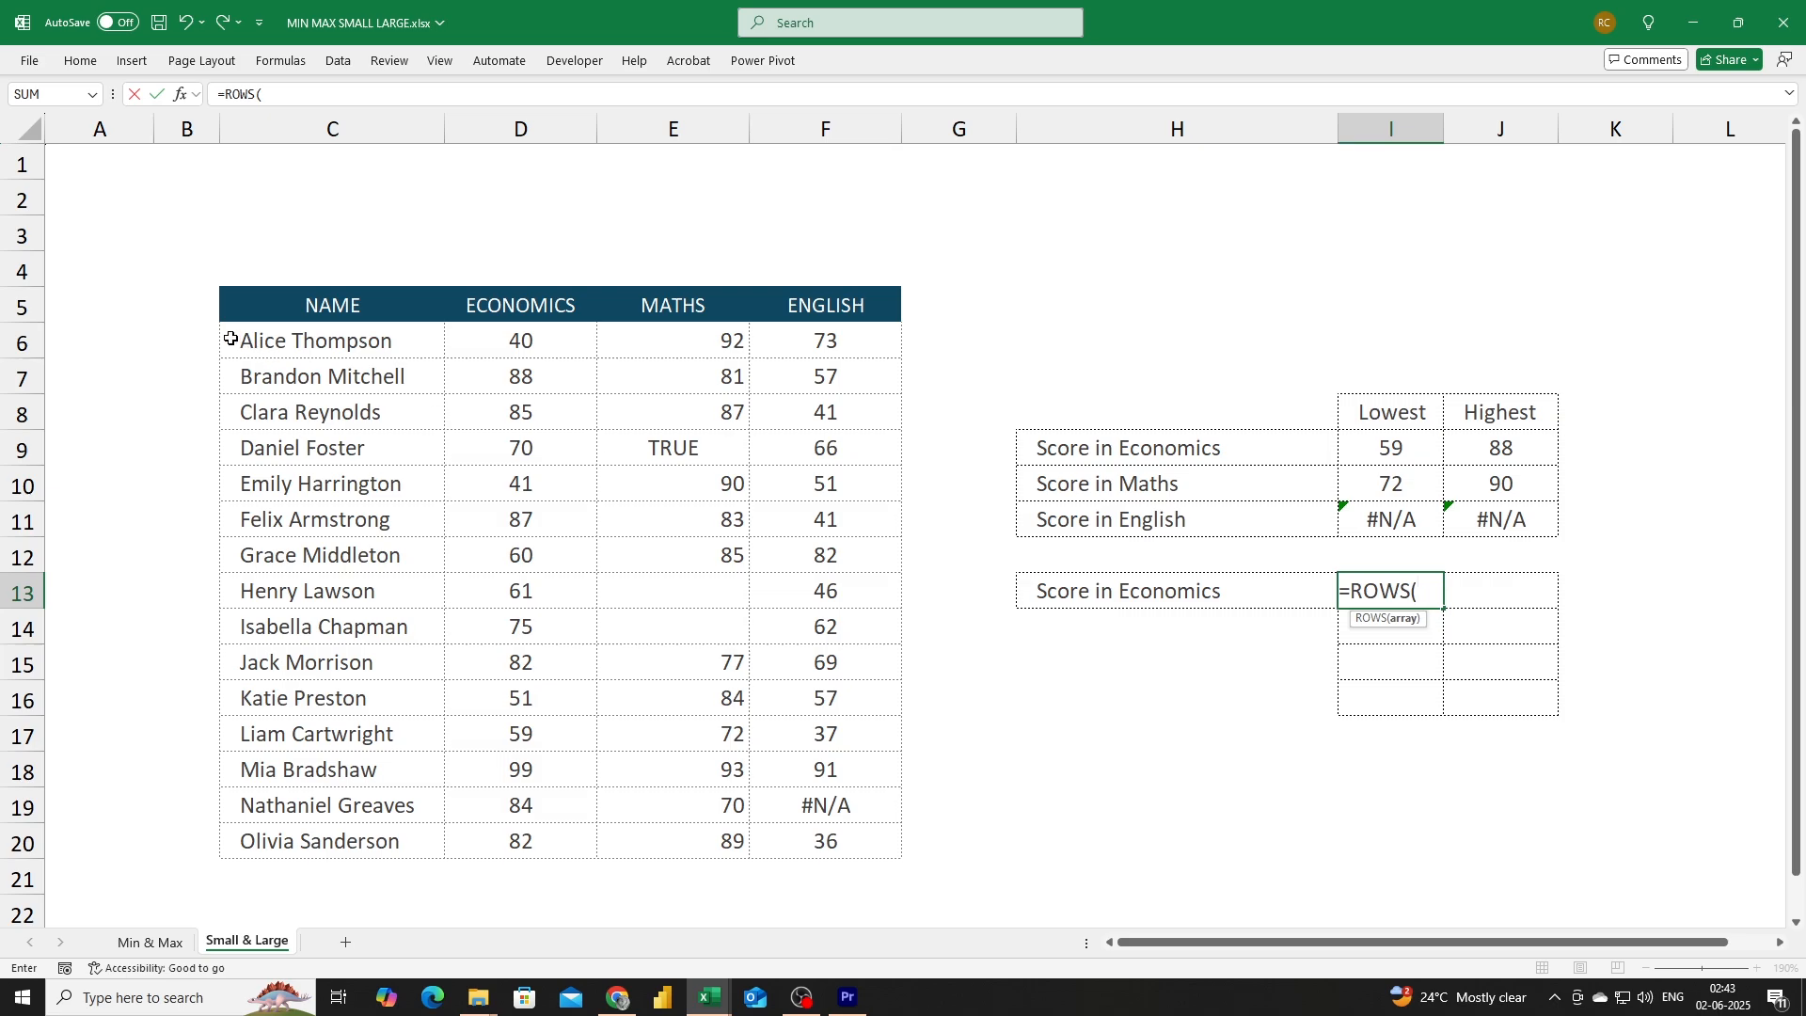
drag(230, 338, 256, 574)
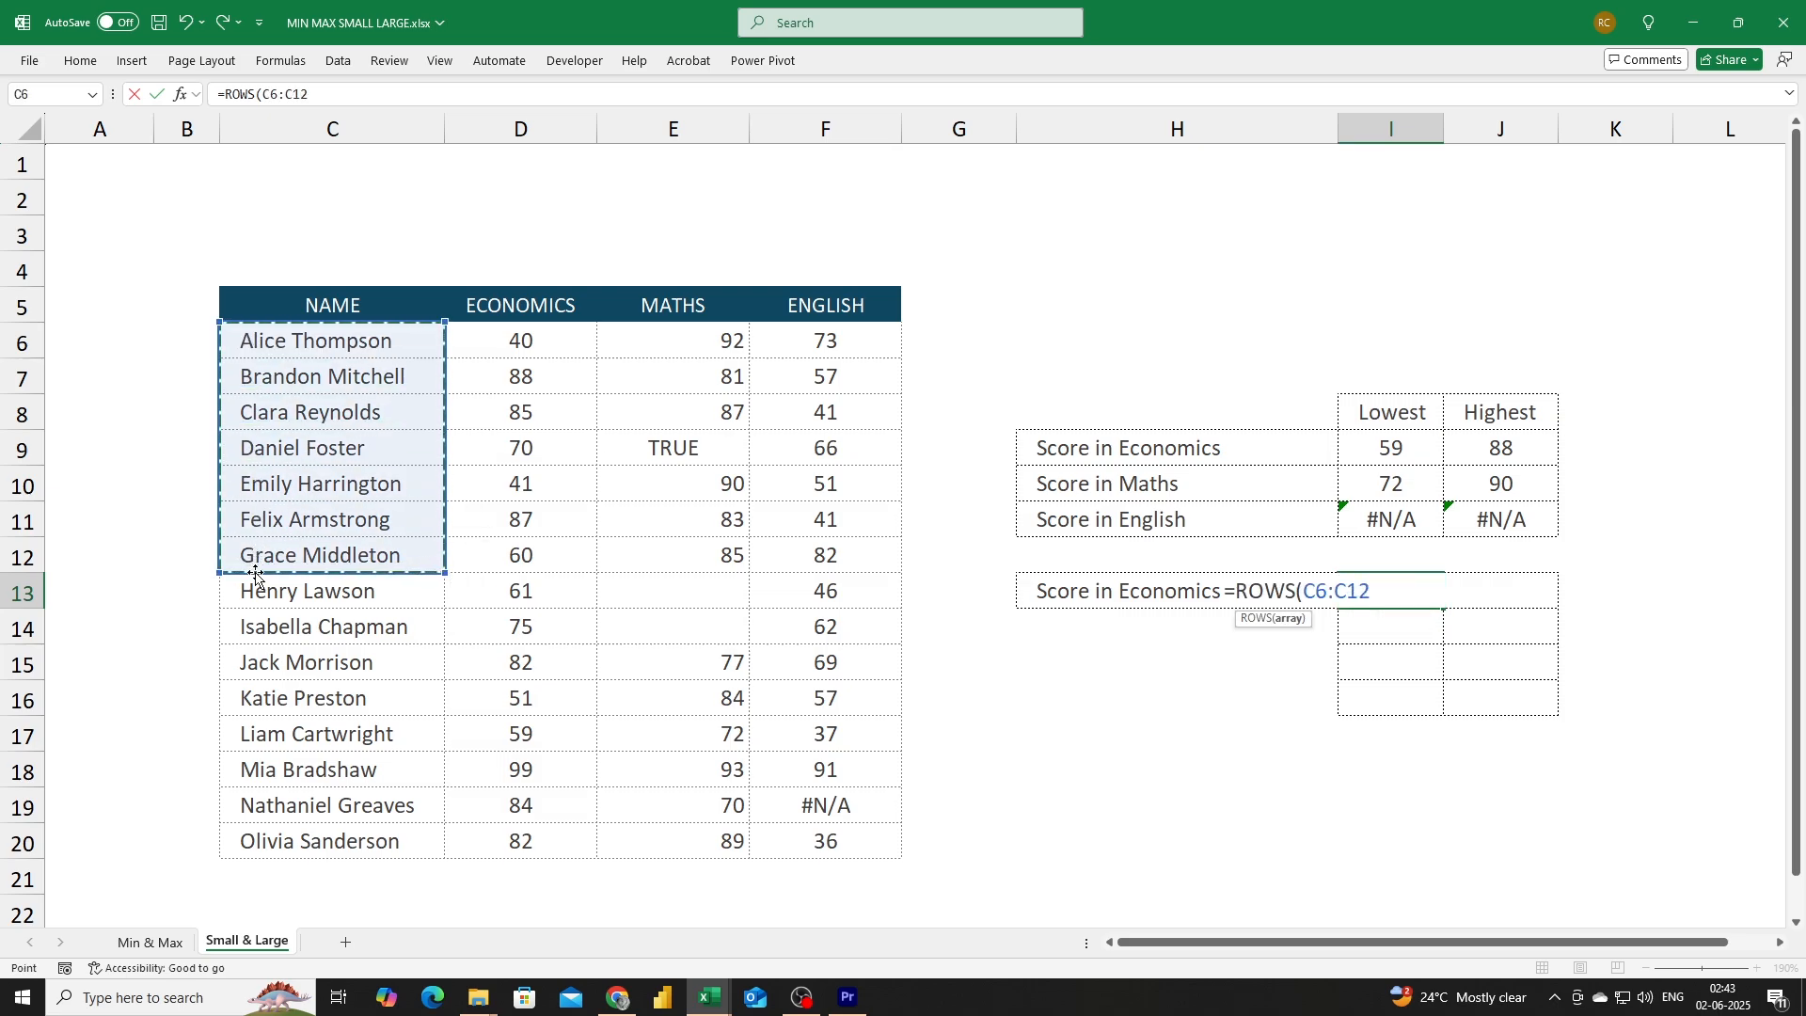
text())
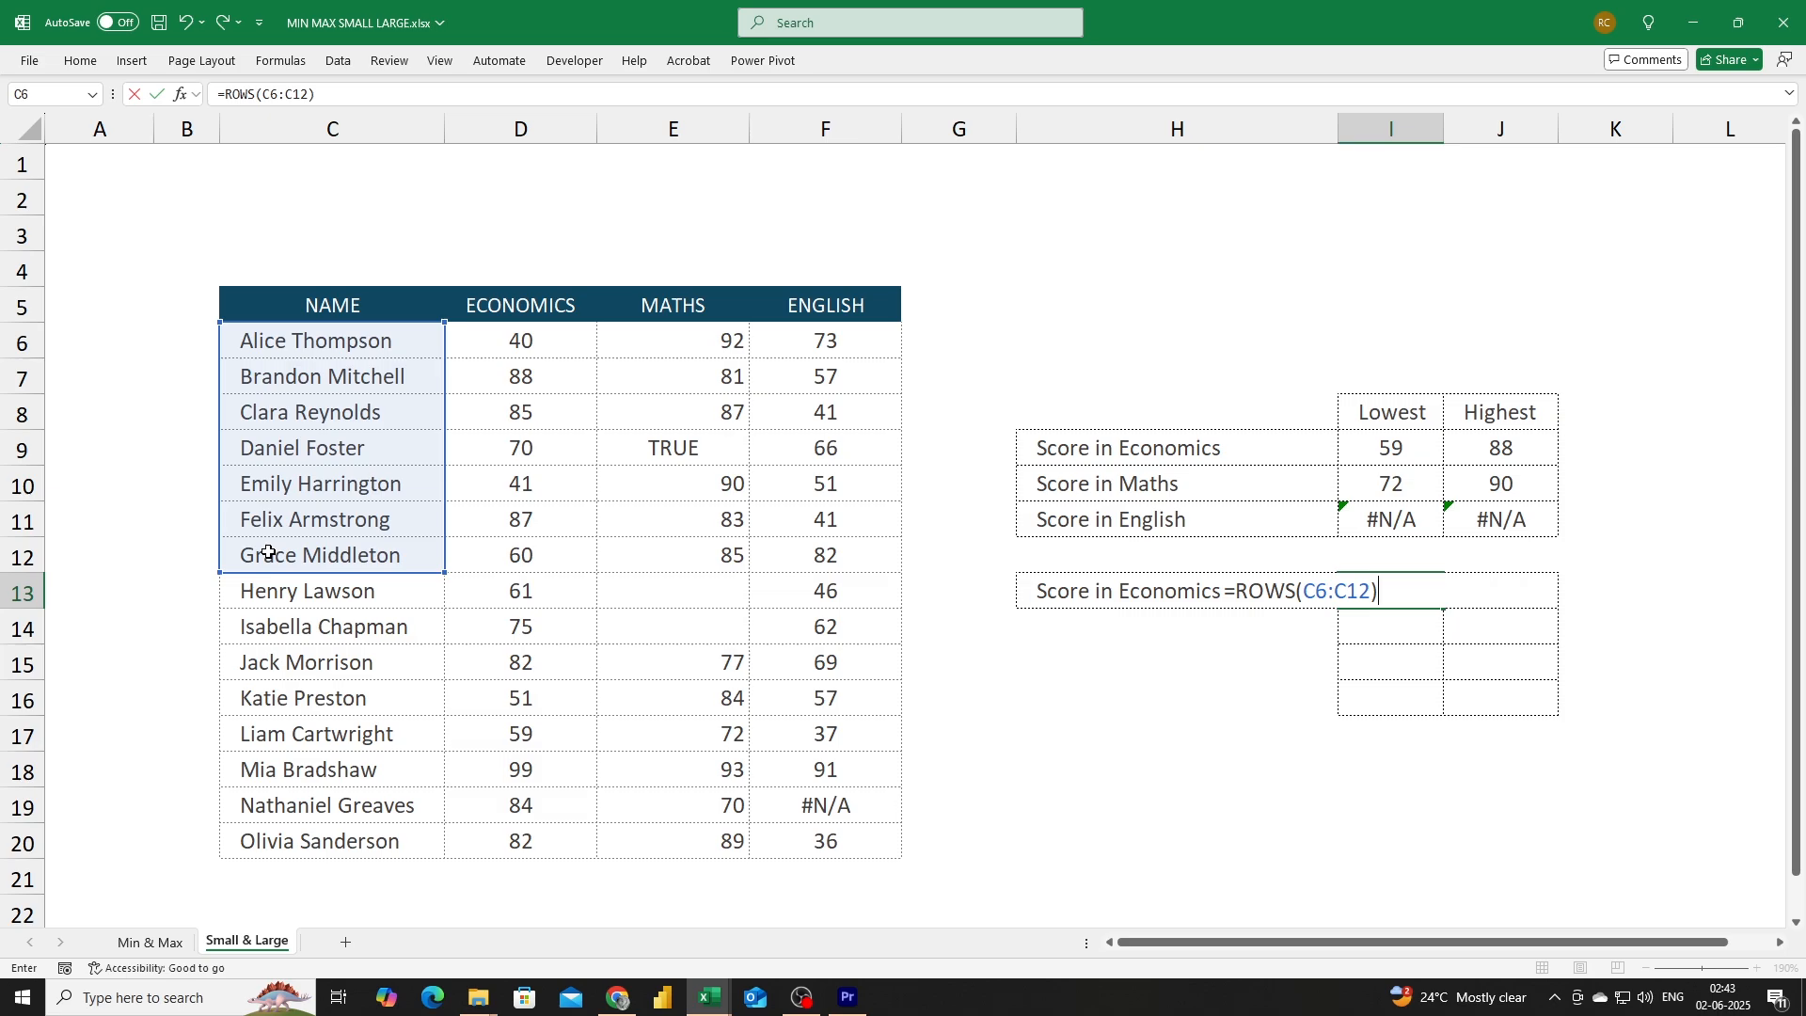
key(Return)
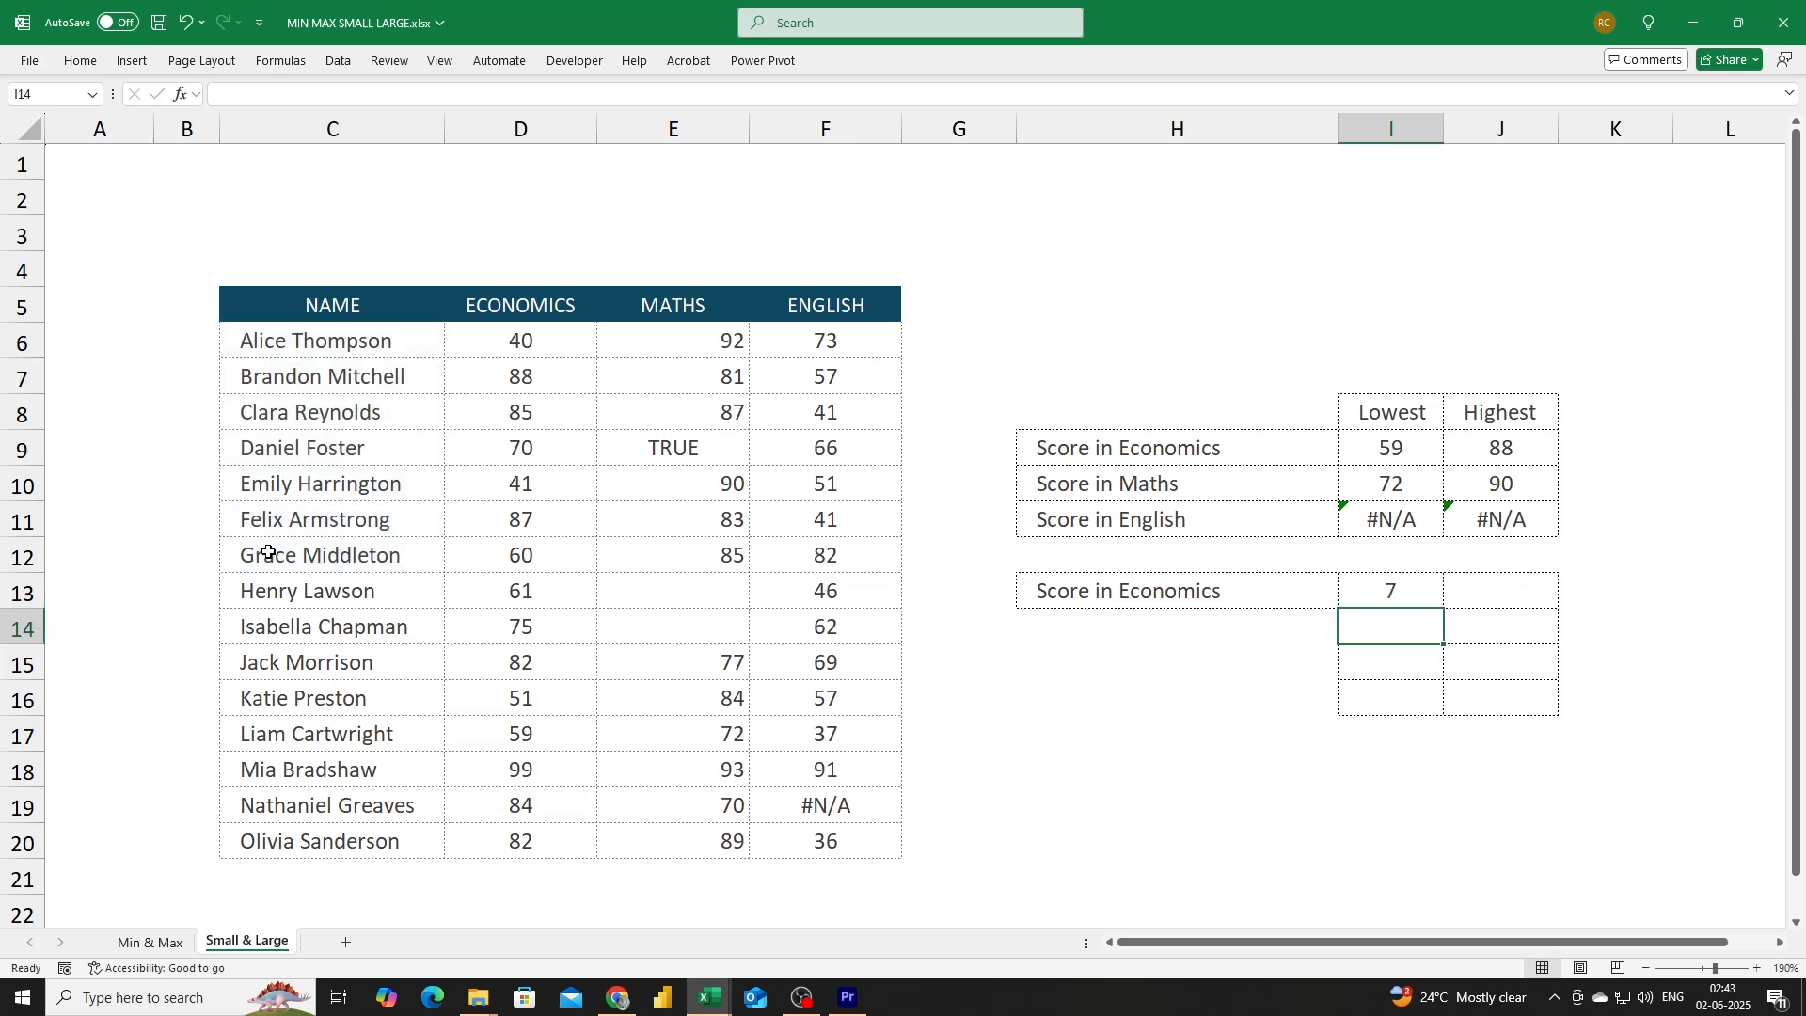
Enter =ROWS(C6:E14) in the Lowest cell beside the second Score in Economics label.
key(Up)
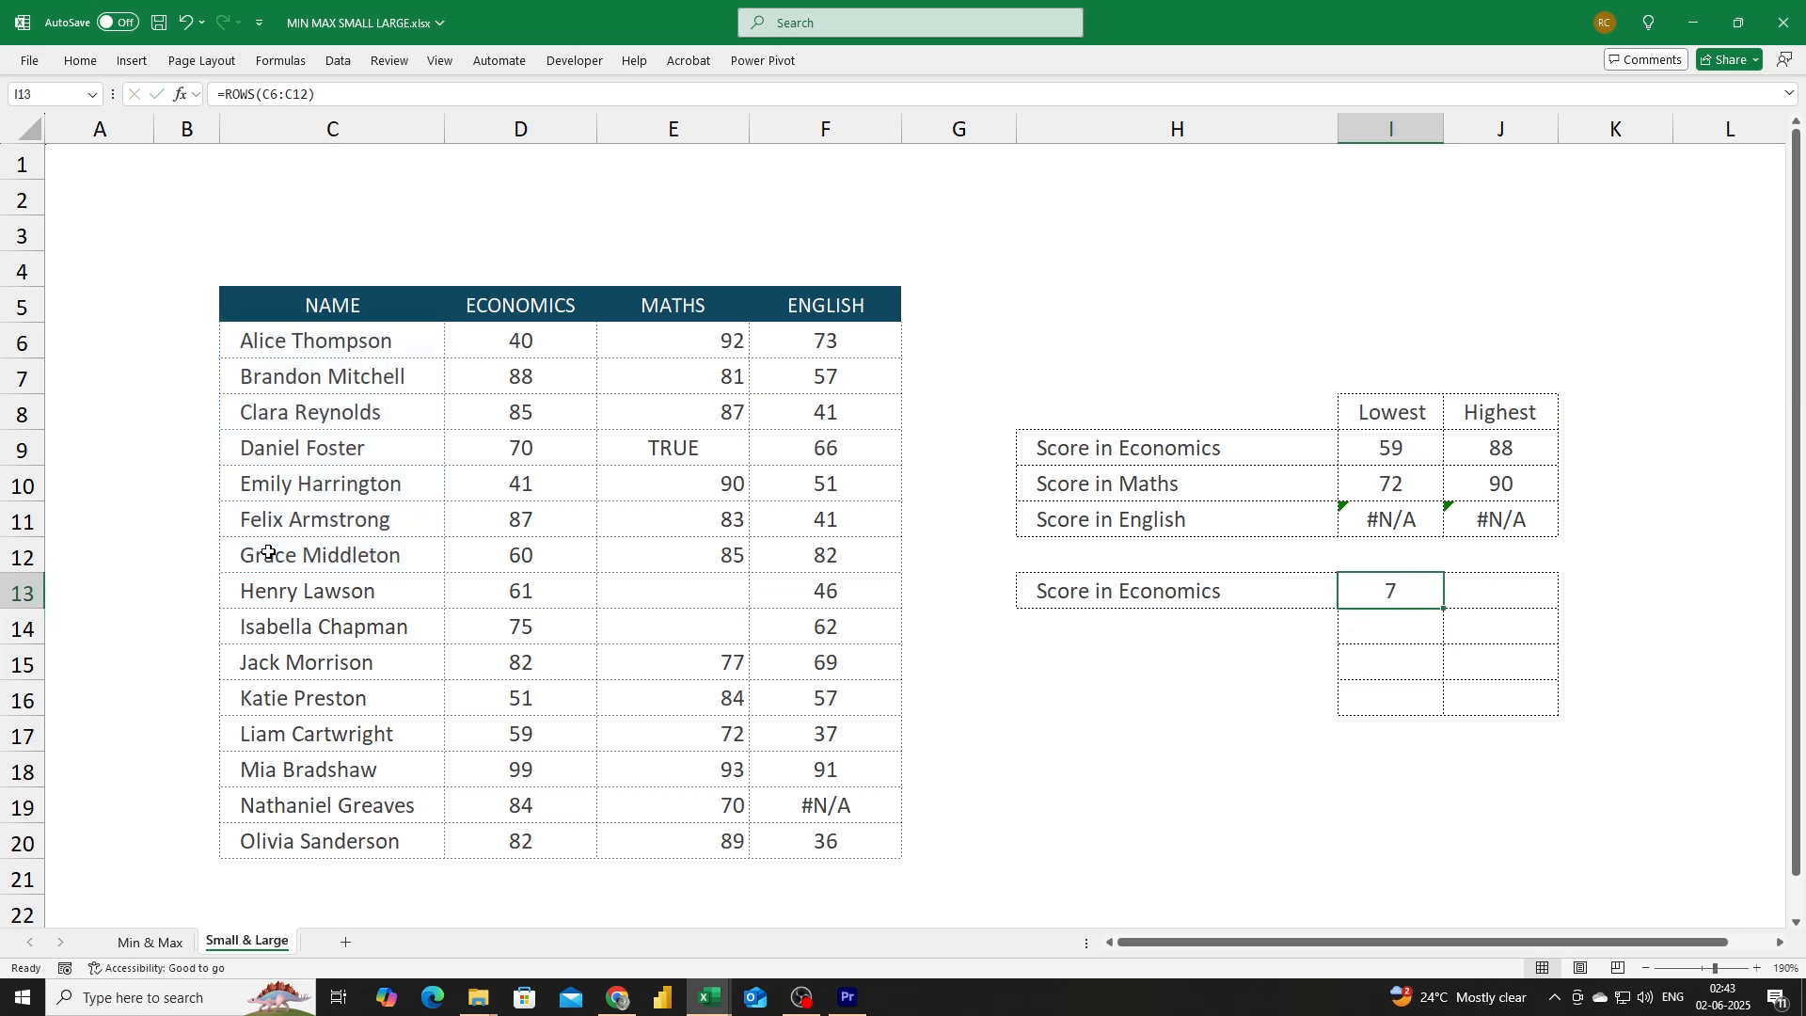
text(=rows)
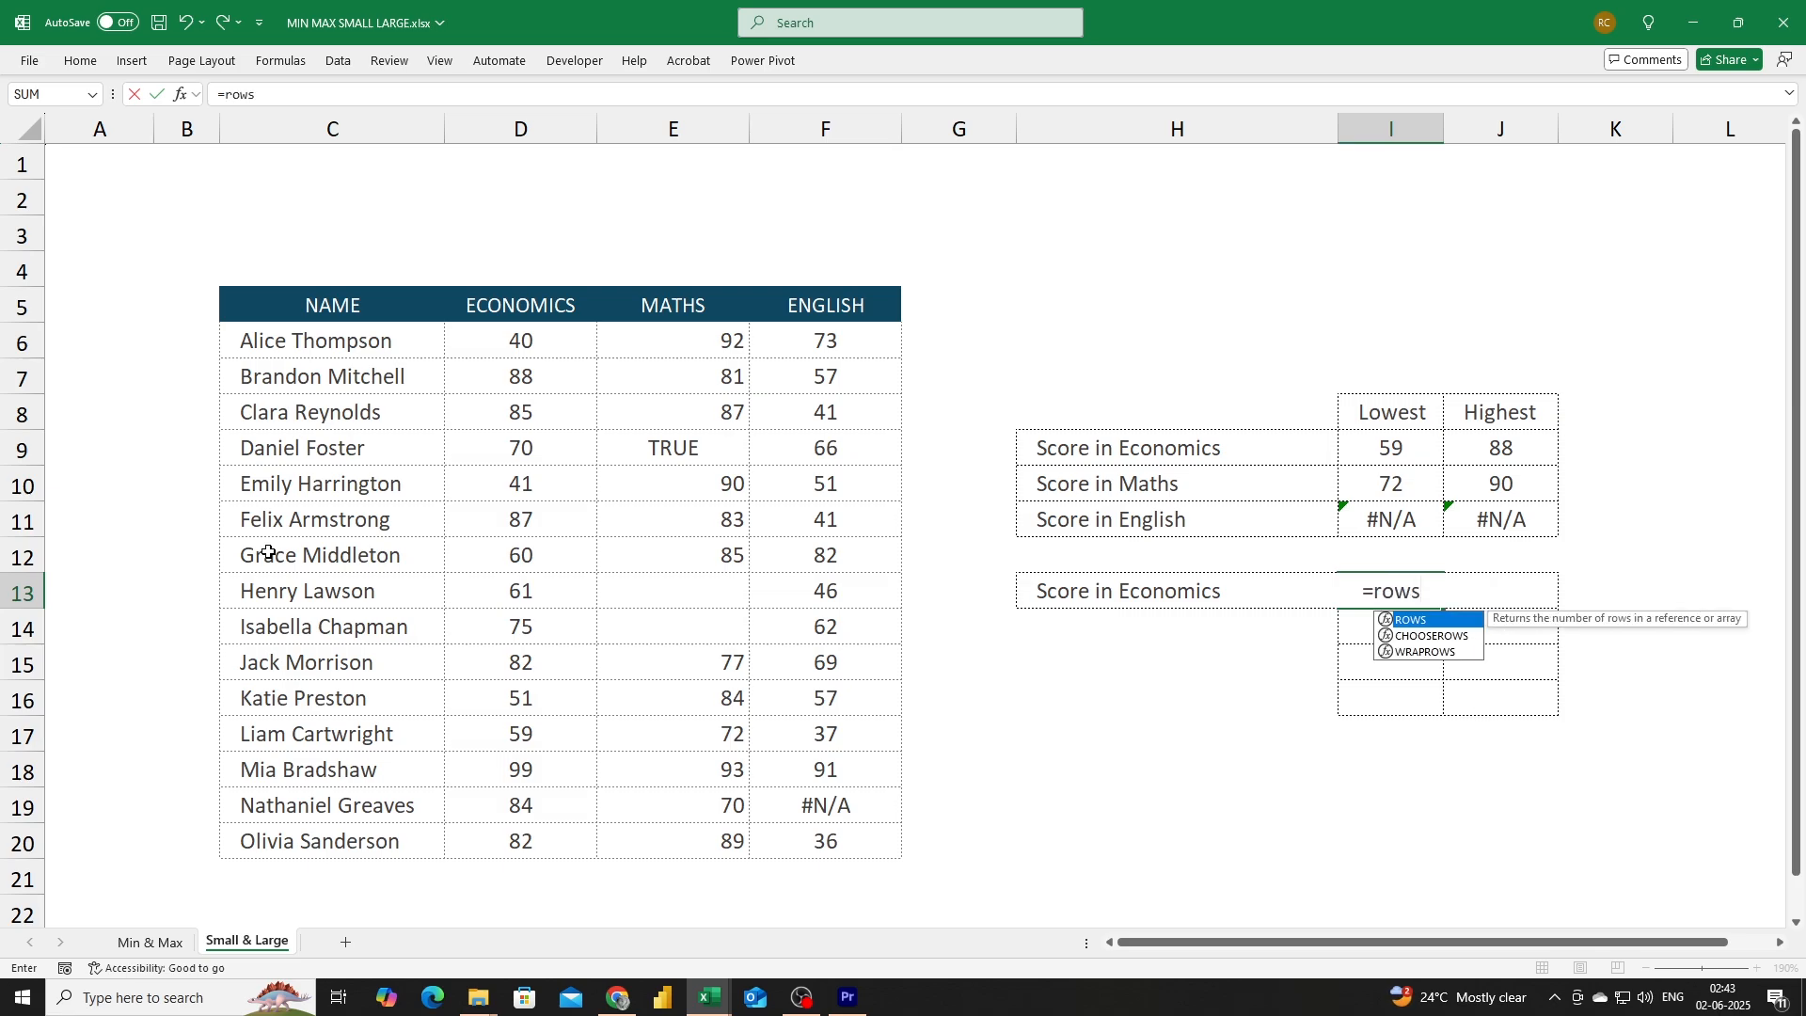
key(Tab)
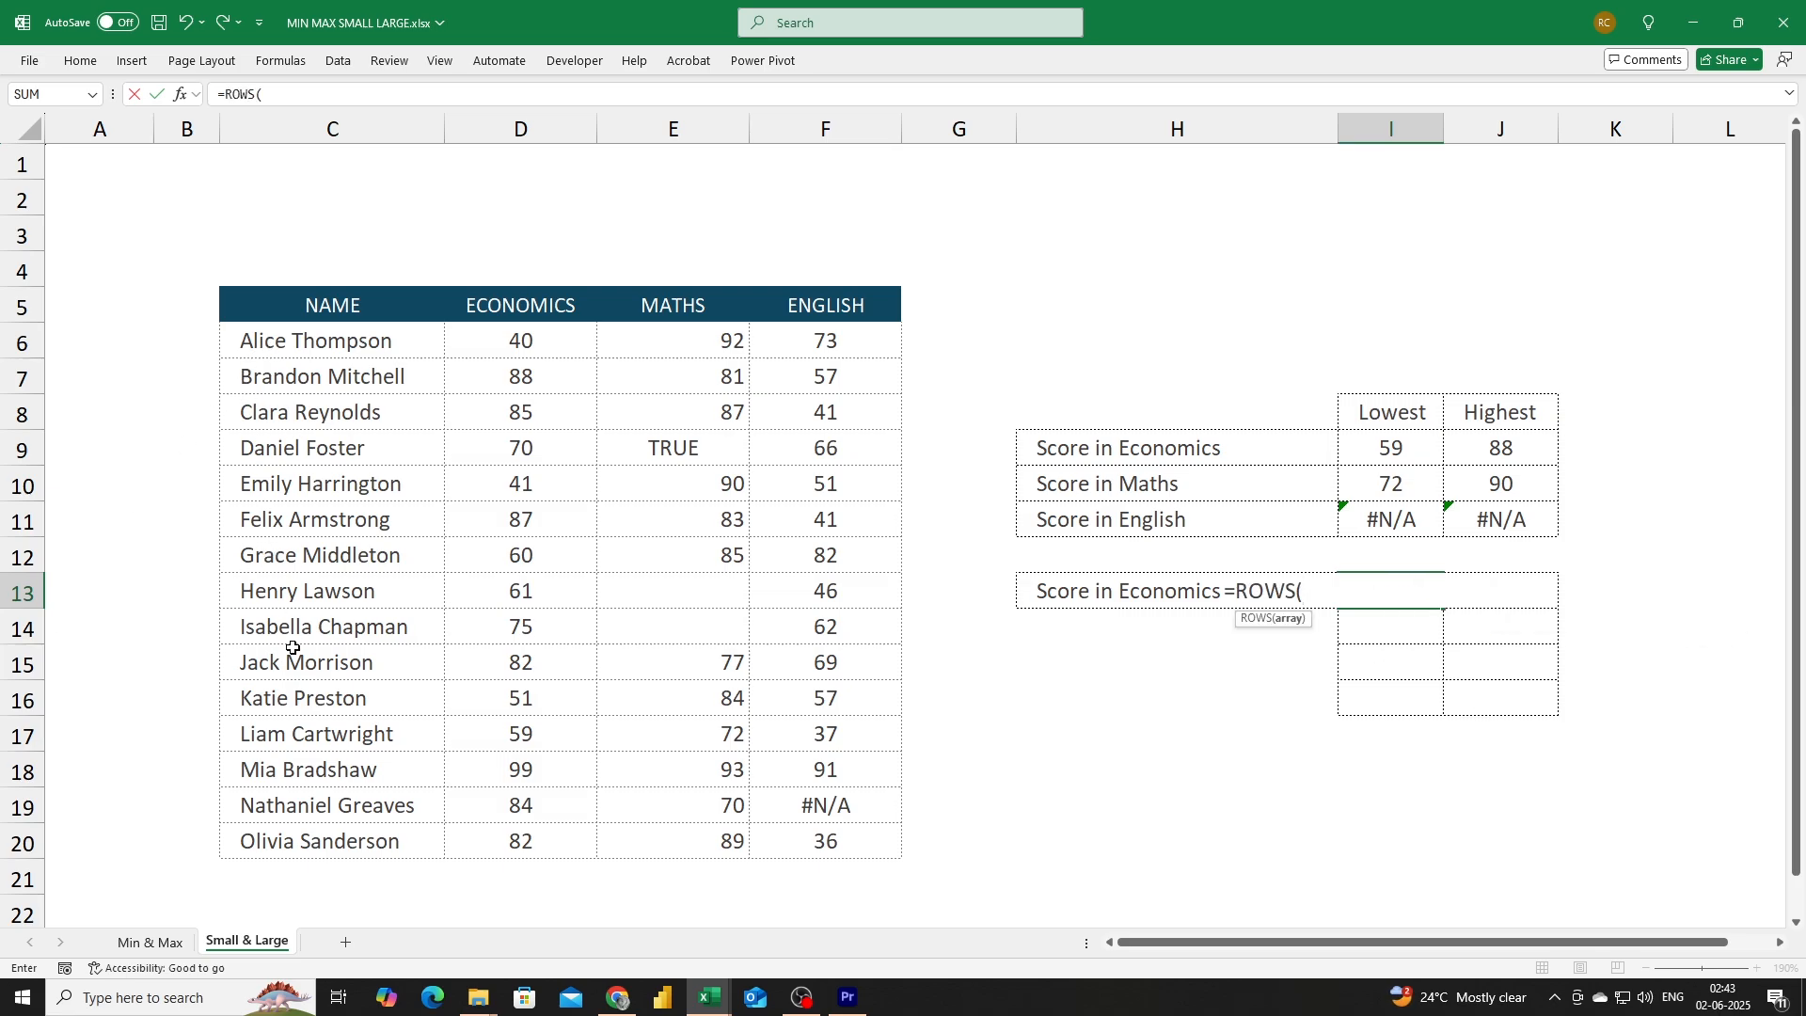
drag(266, 346, 738, 627)
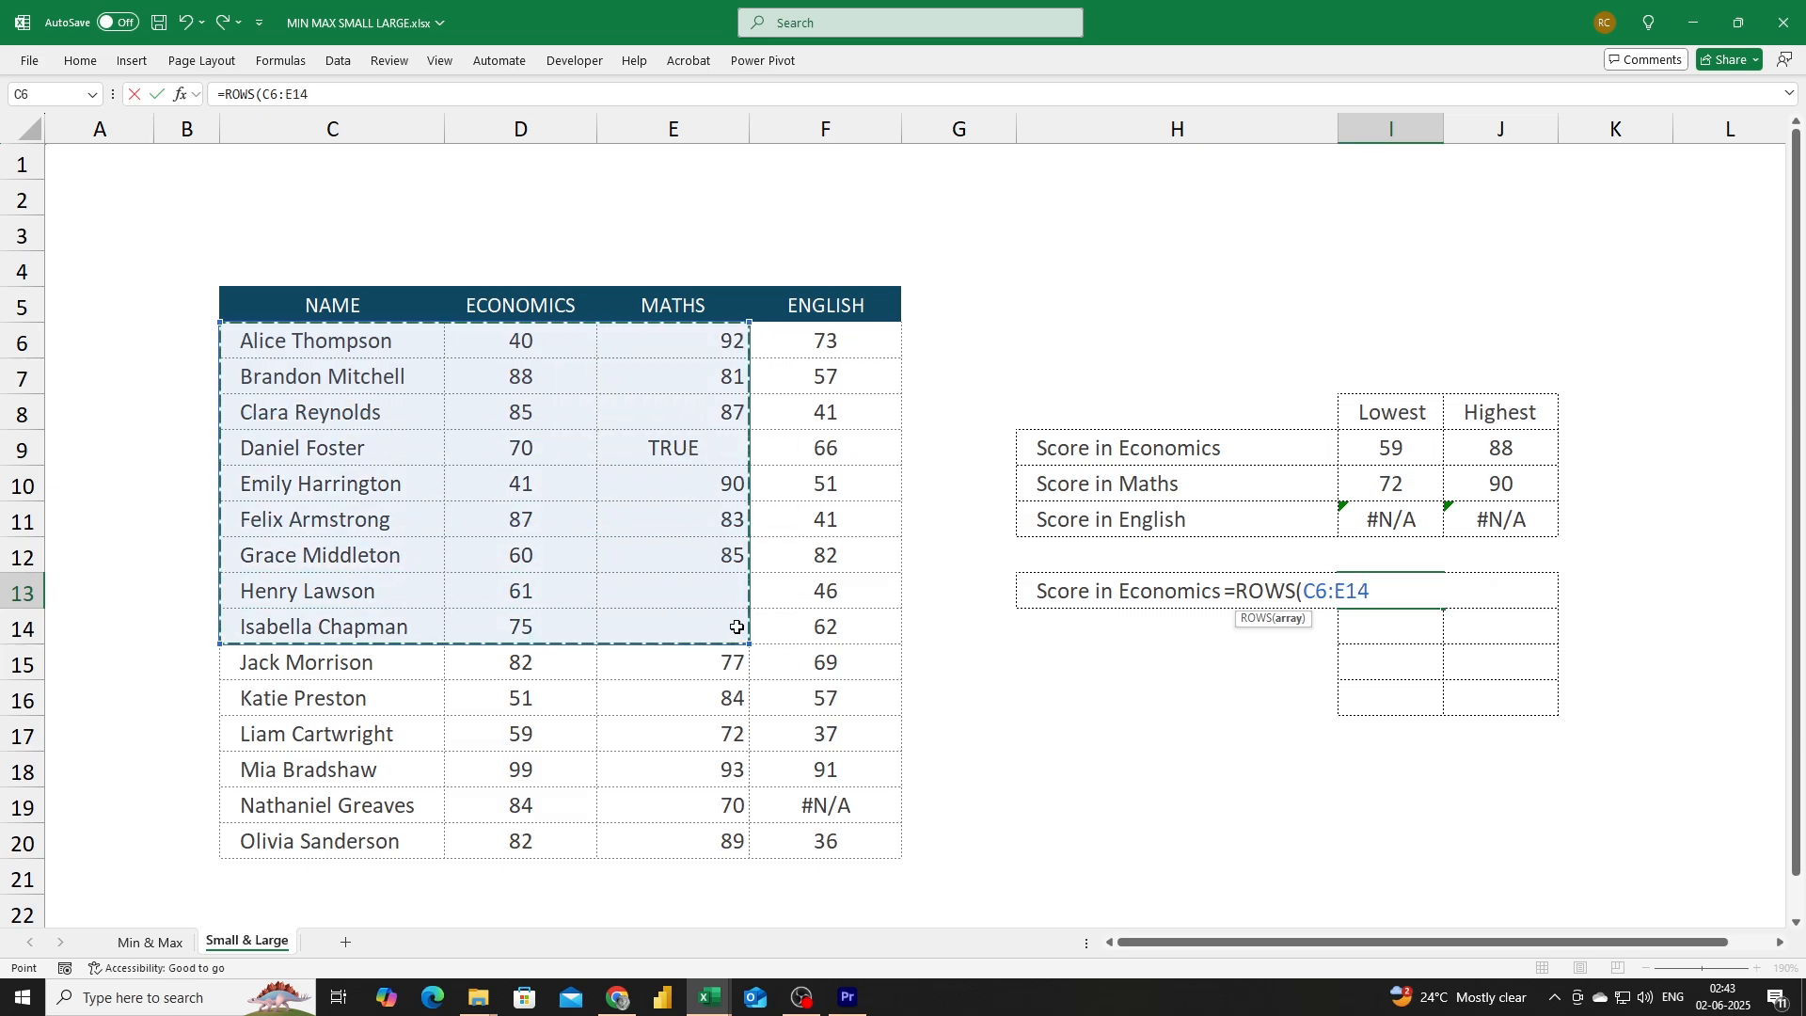
text())
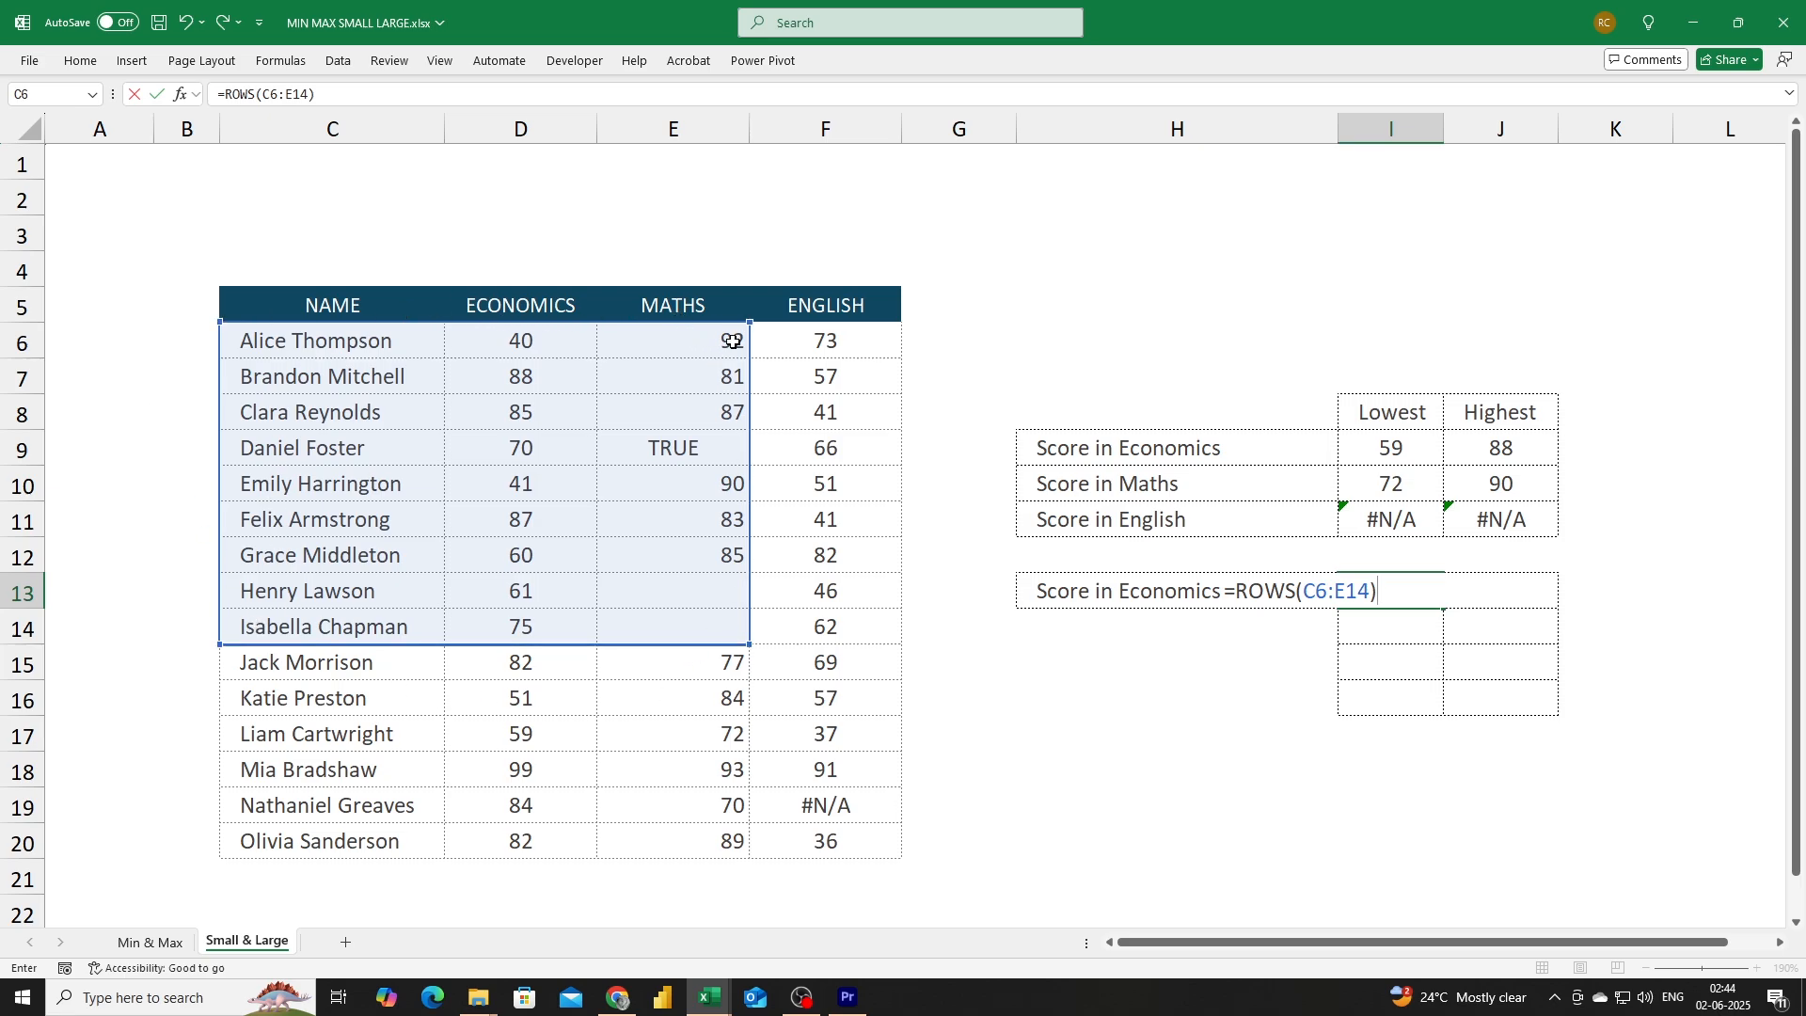
key(Return)
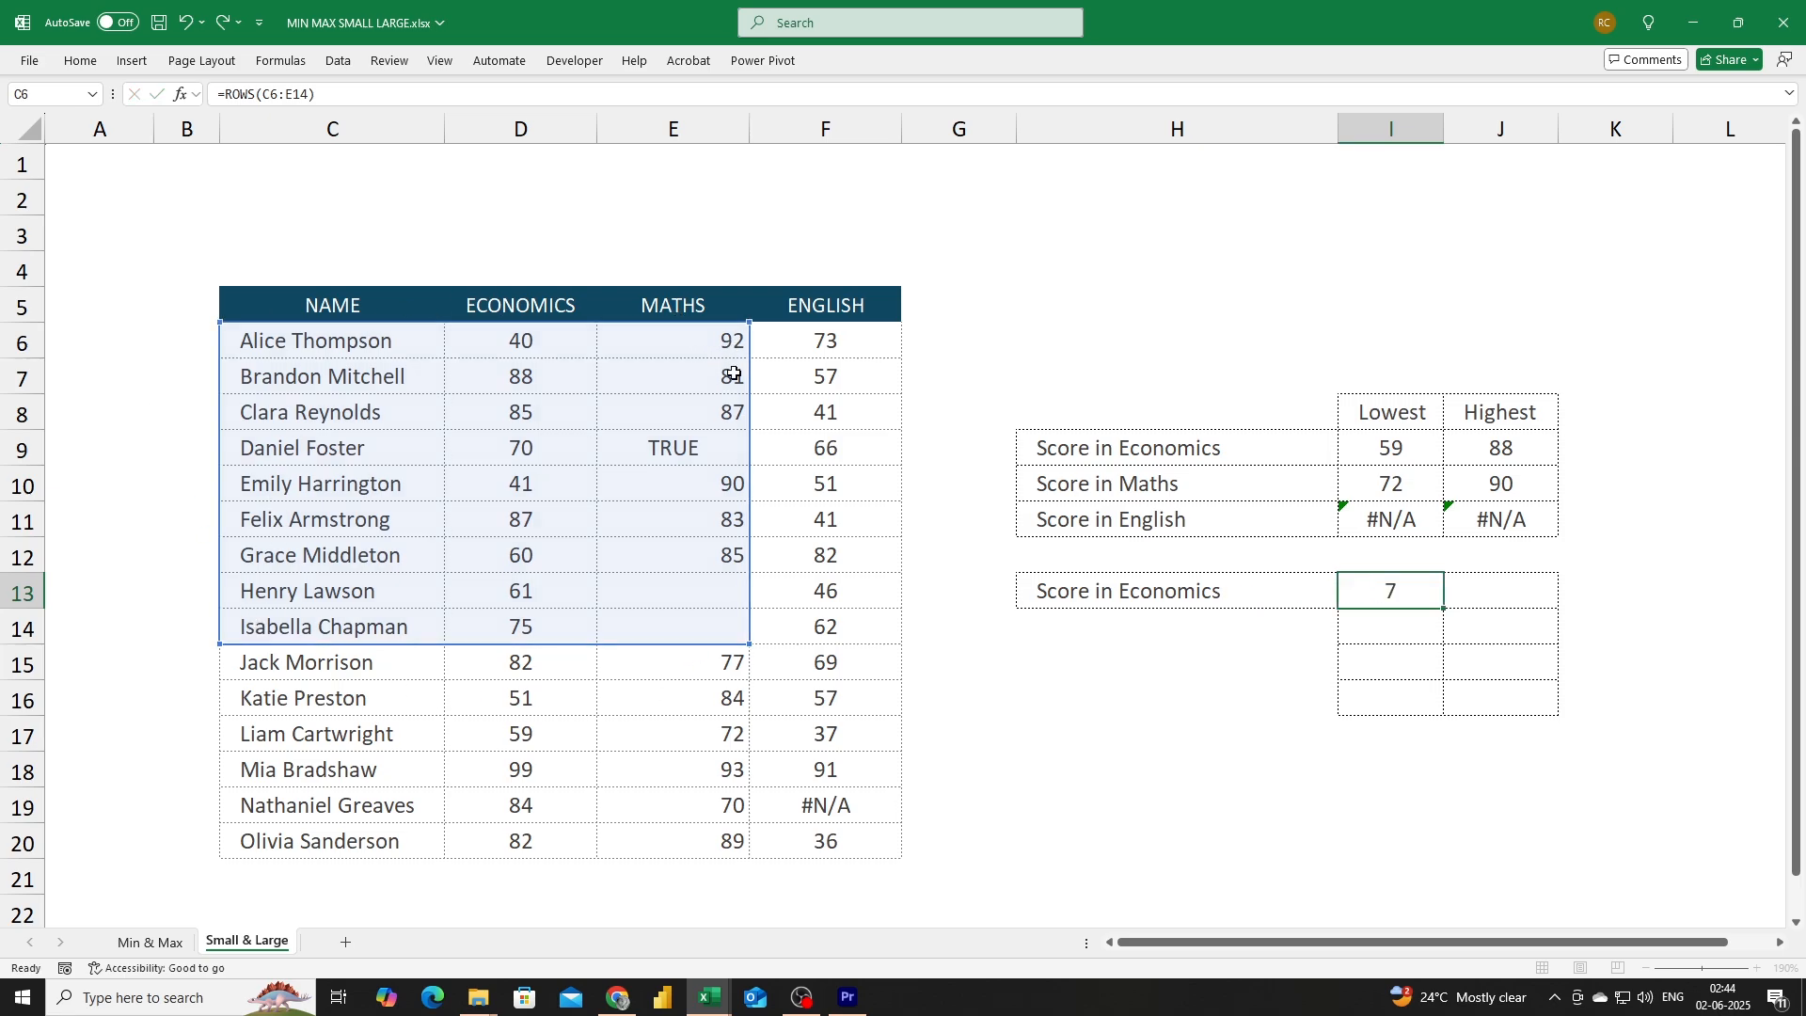
Replace that formula with =ROWS(E7) to count the rows of a single cell.
key(Up)
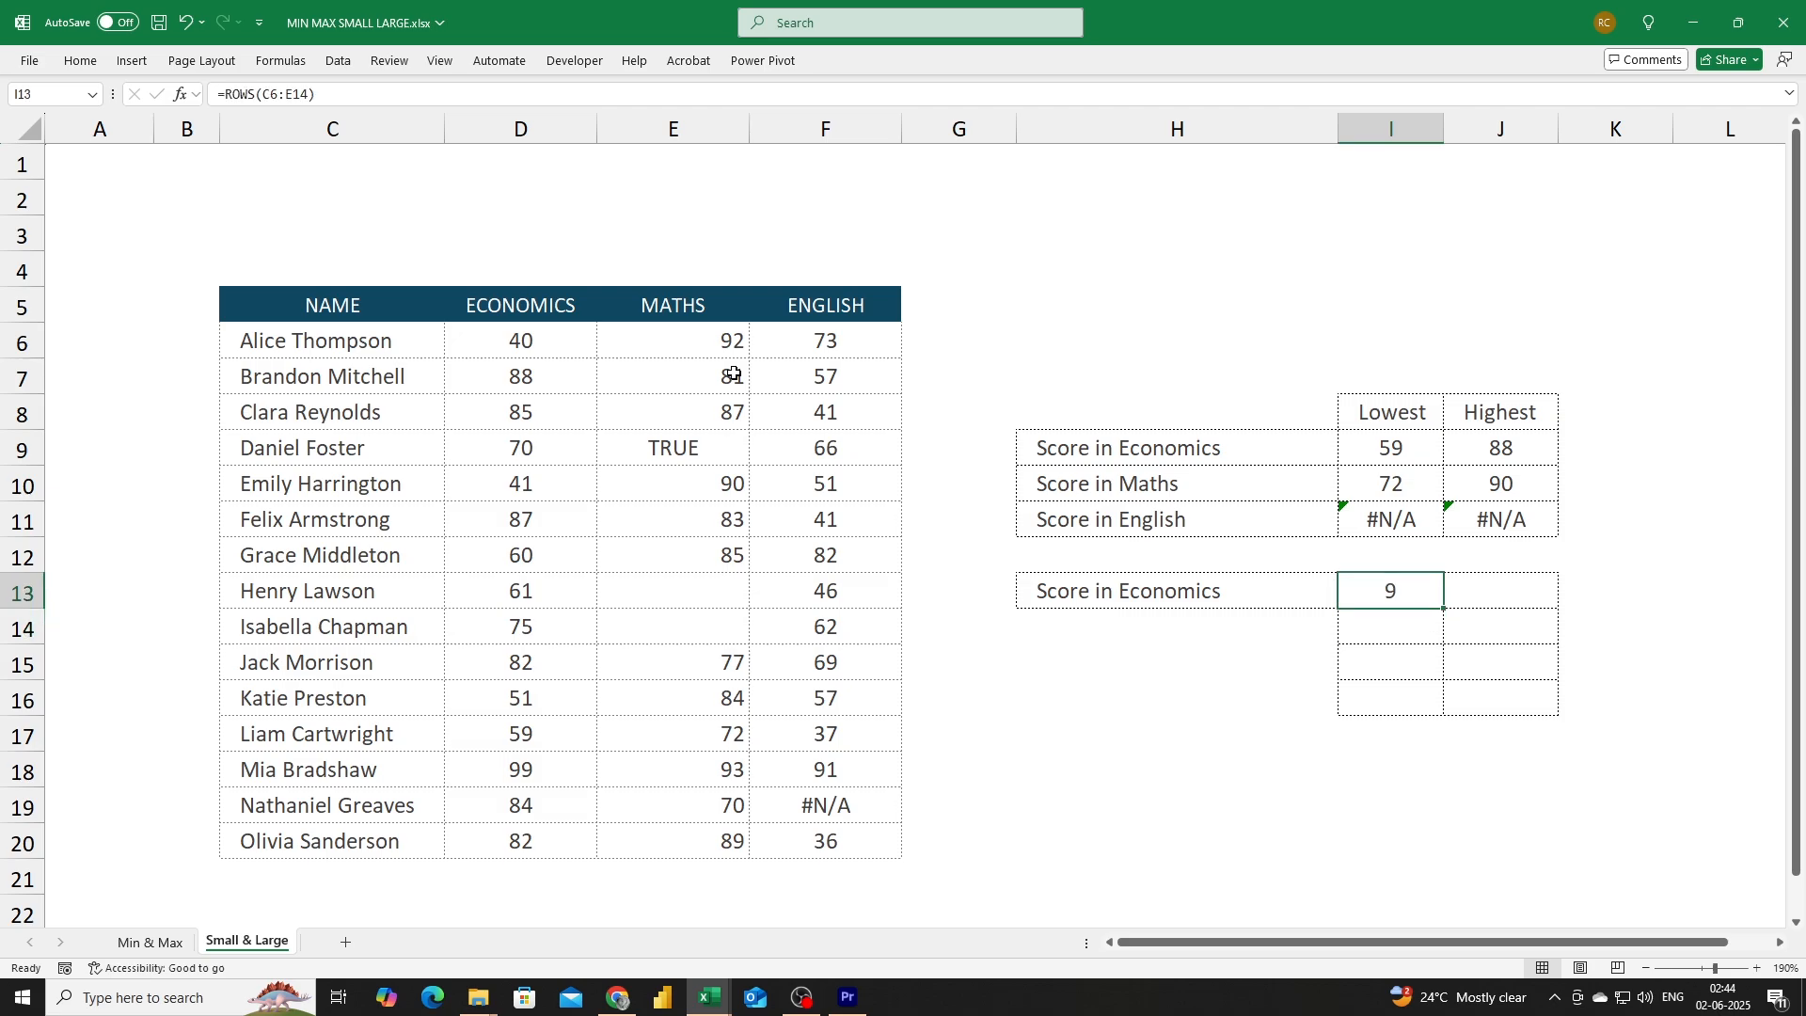
text(=rows)
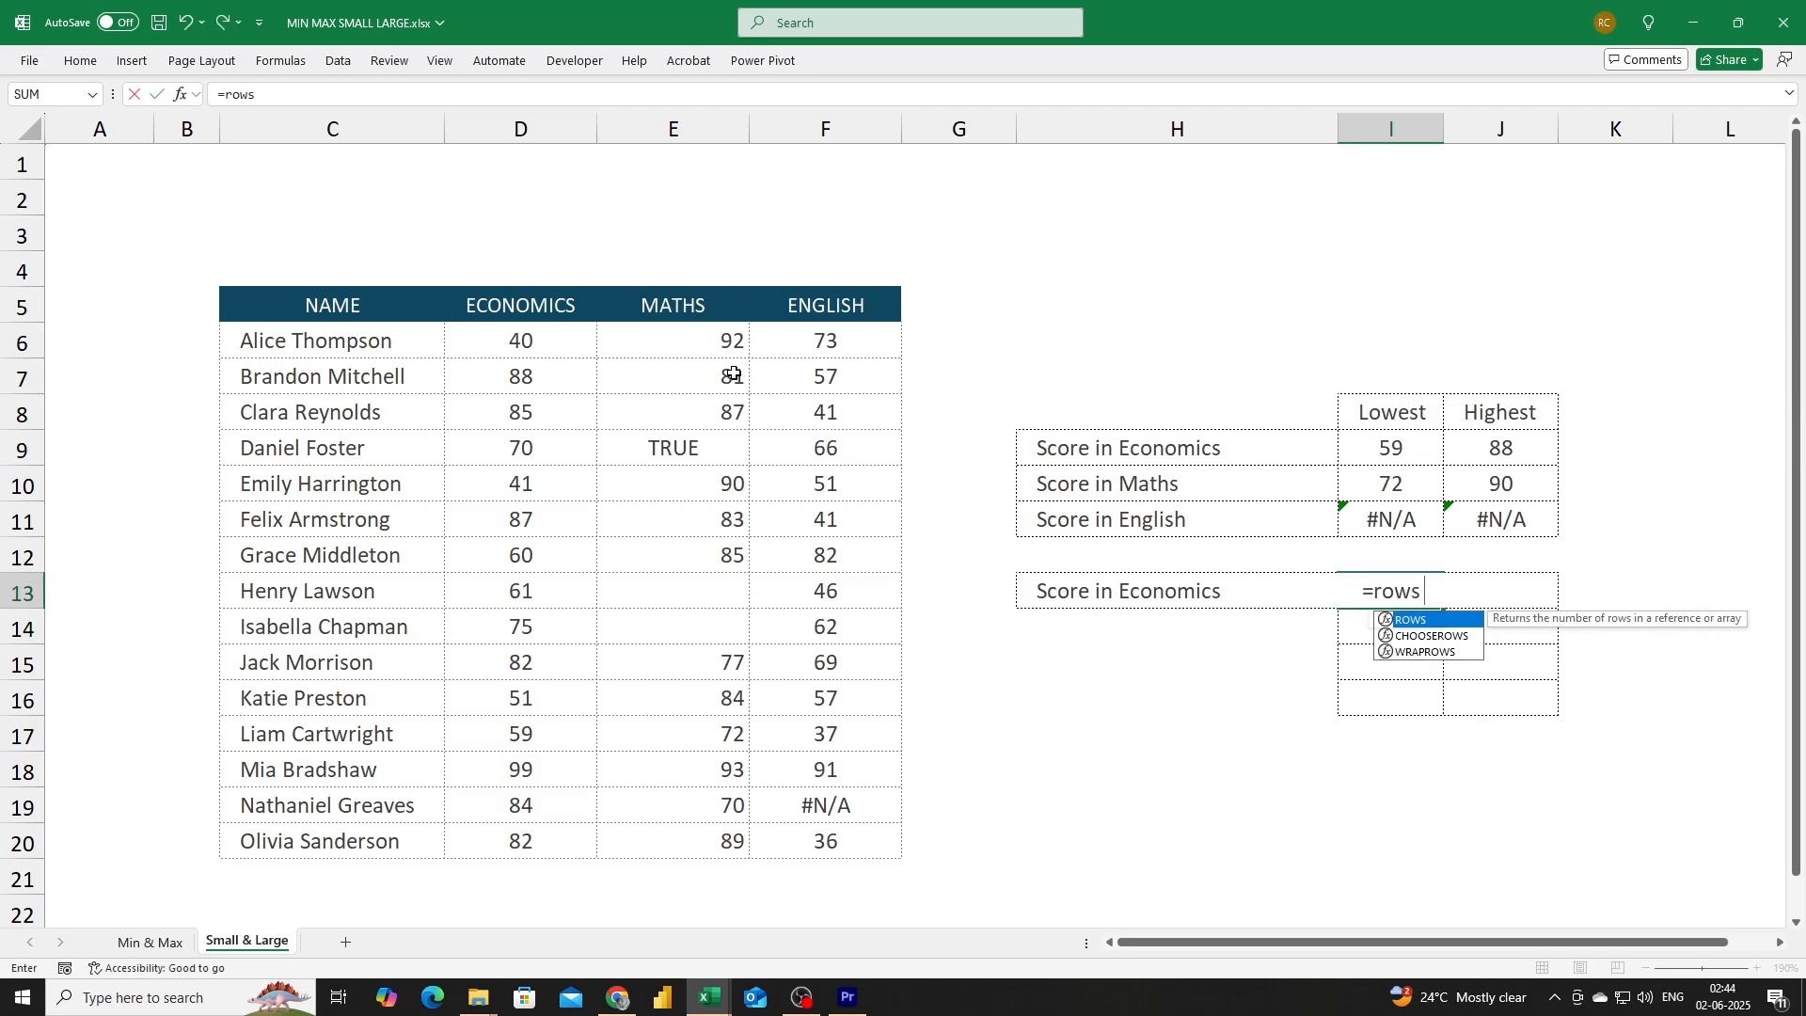
text(()
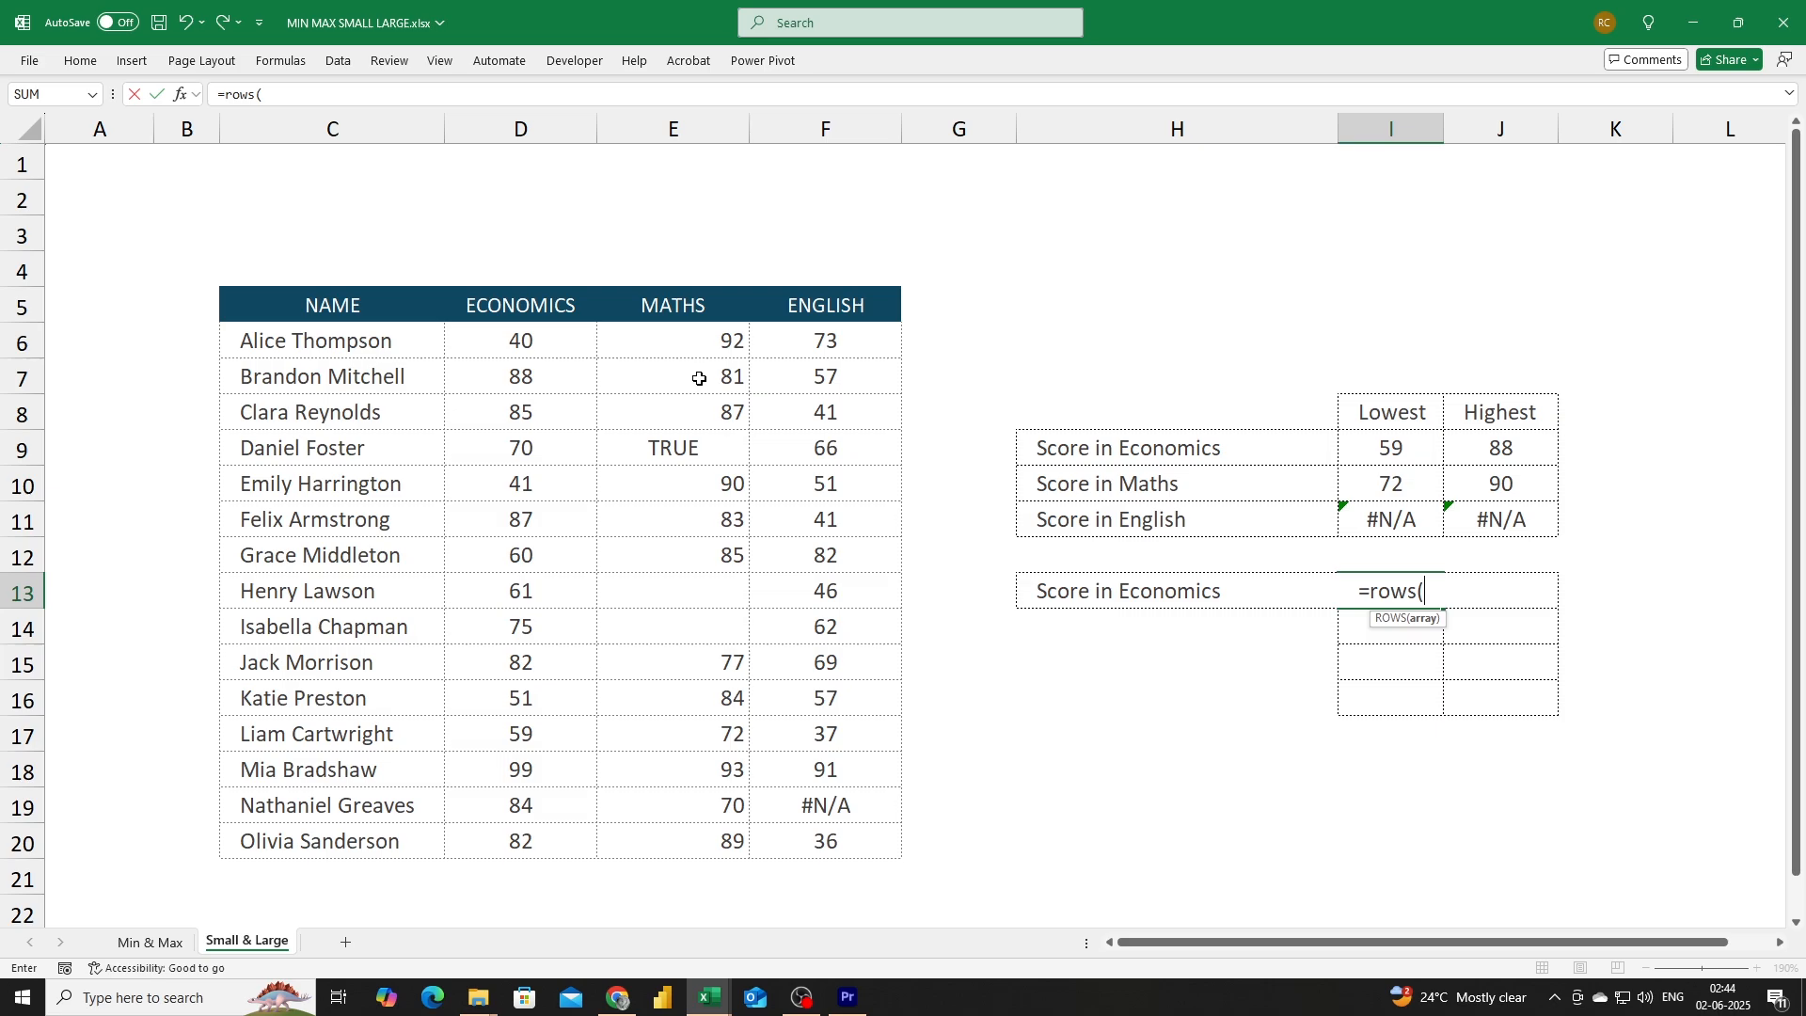
click(700, 378)
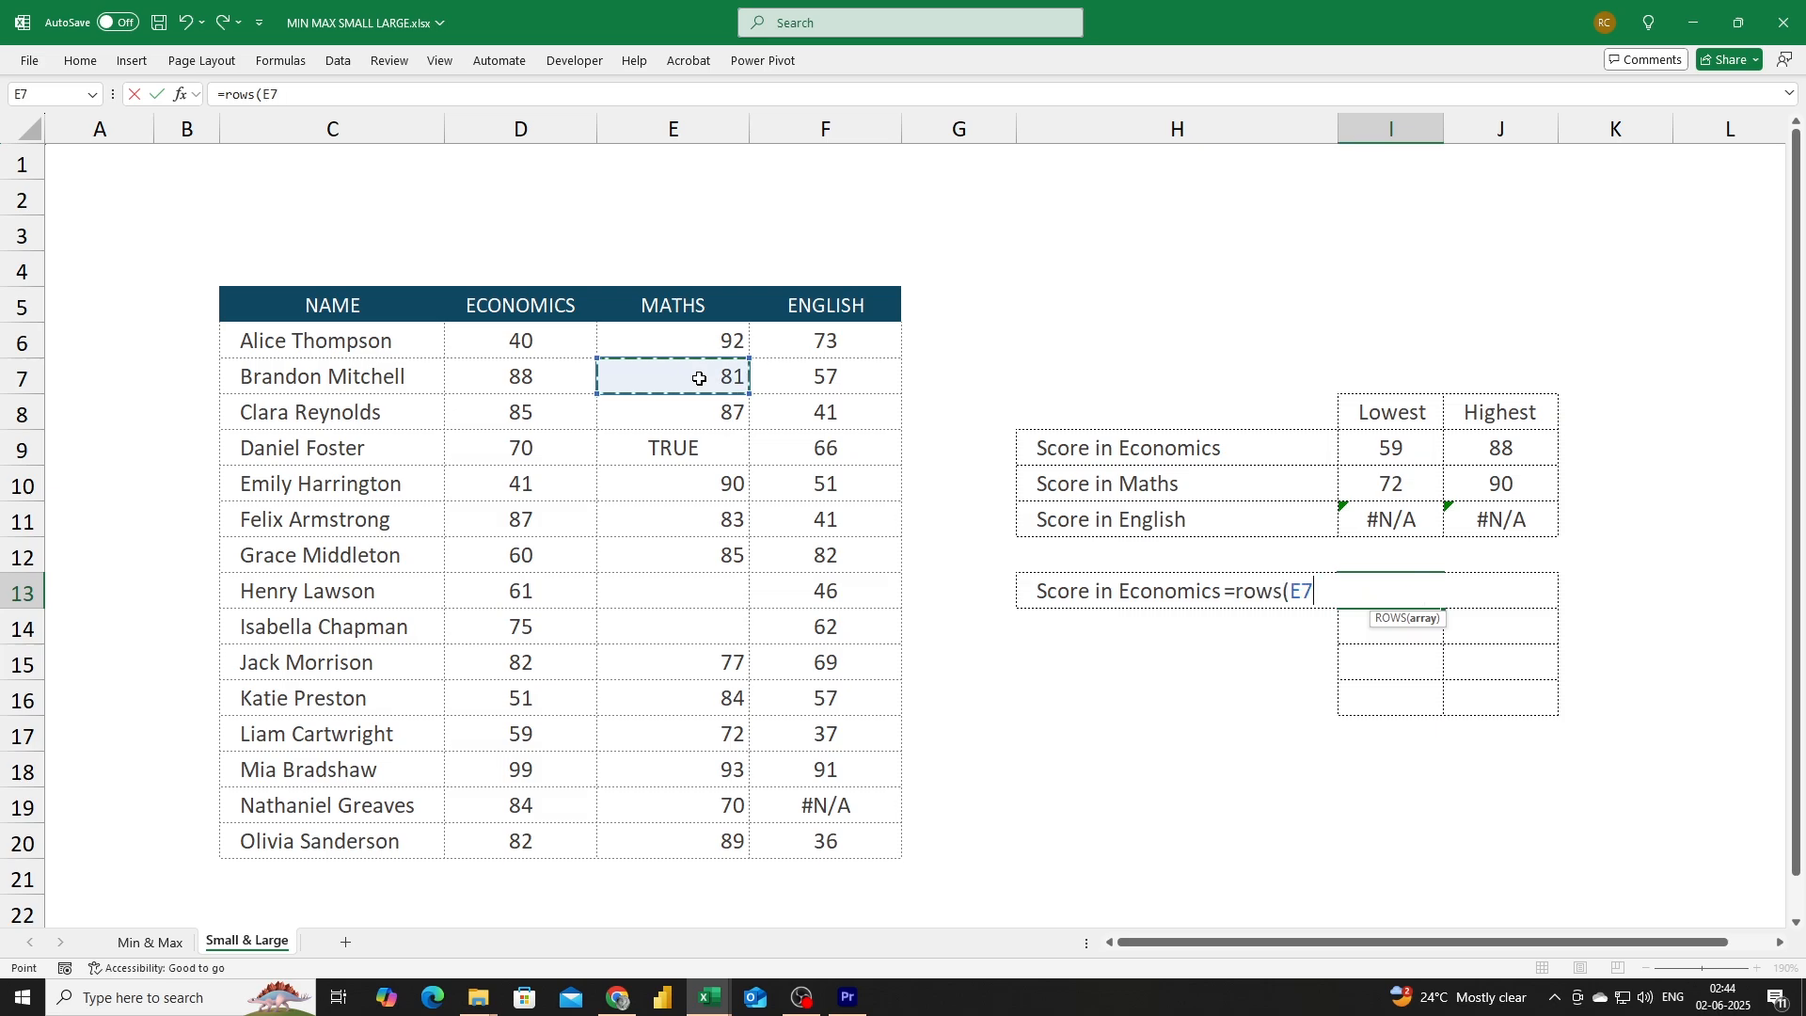
text())
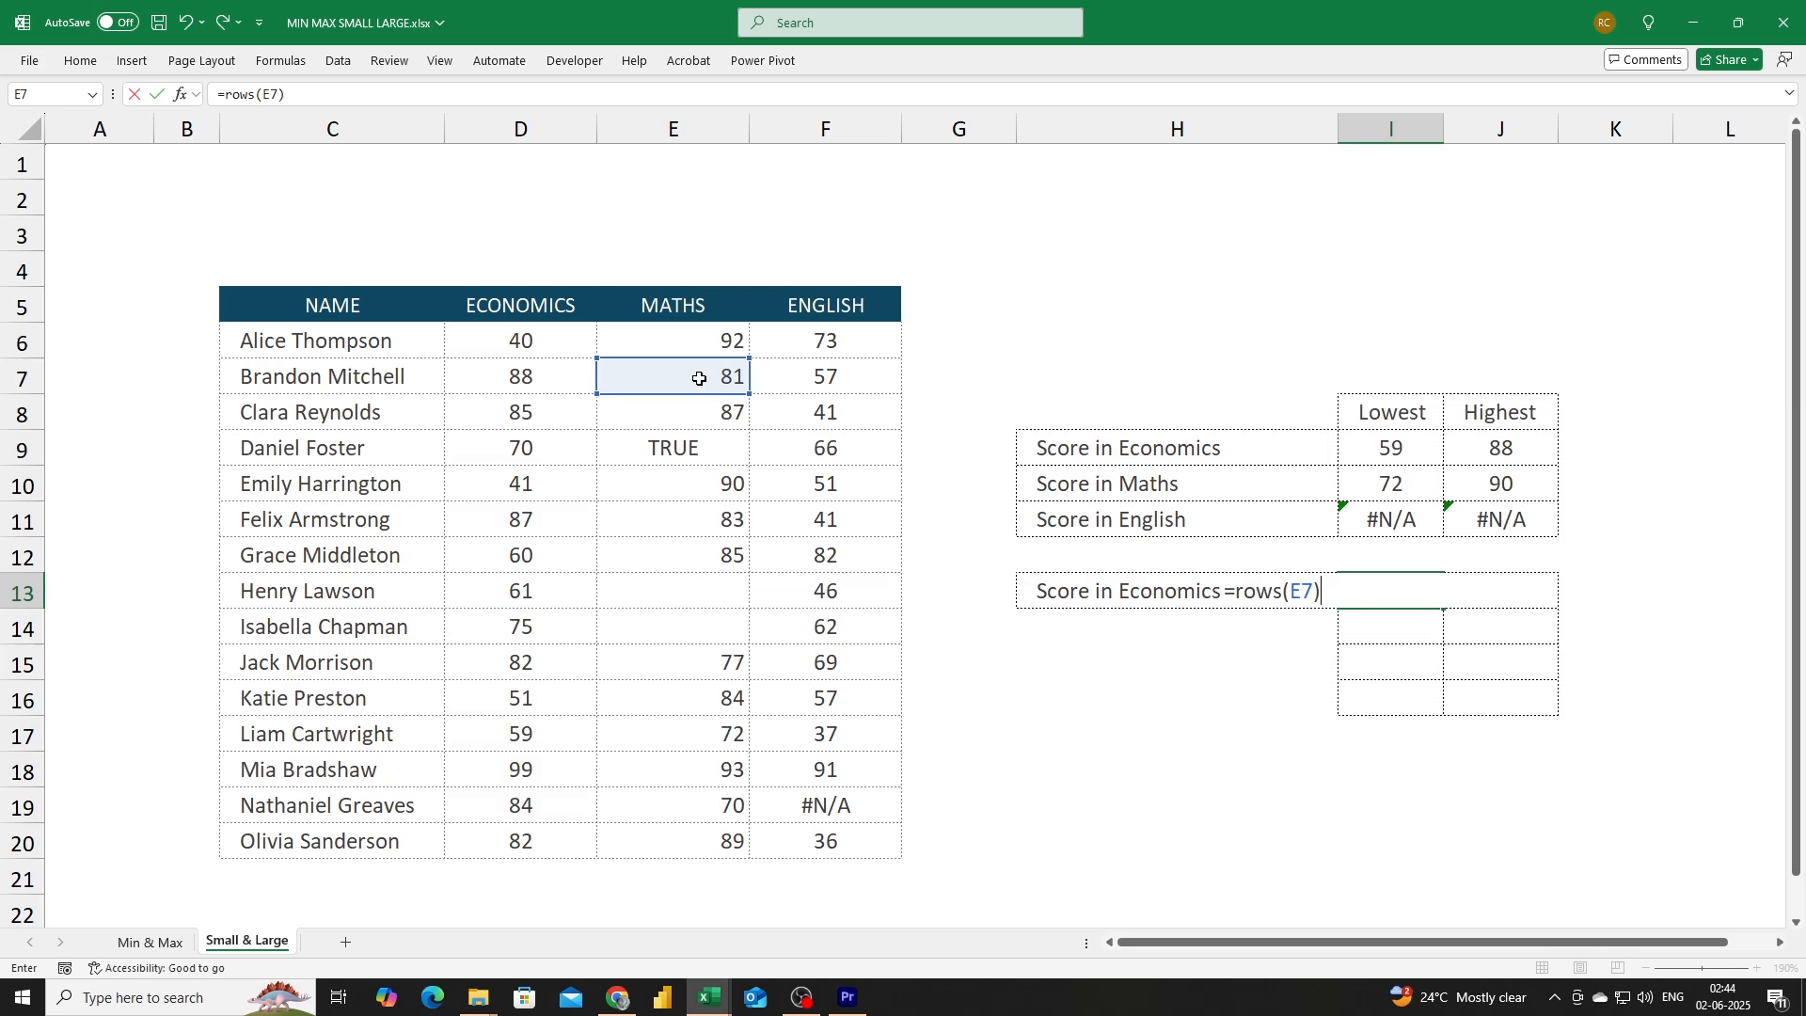
key(Return)
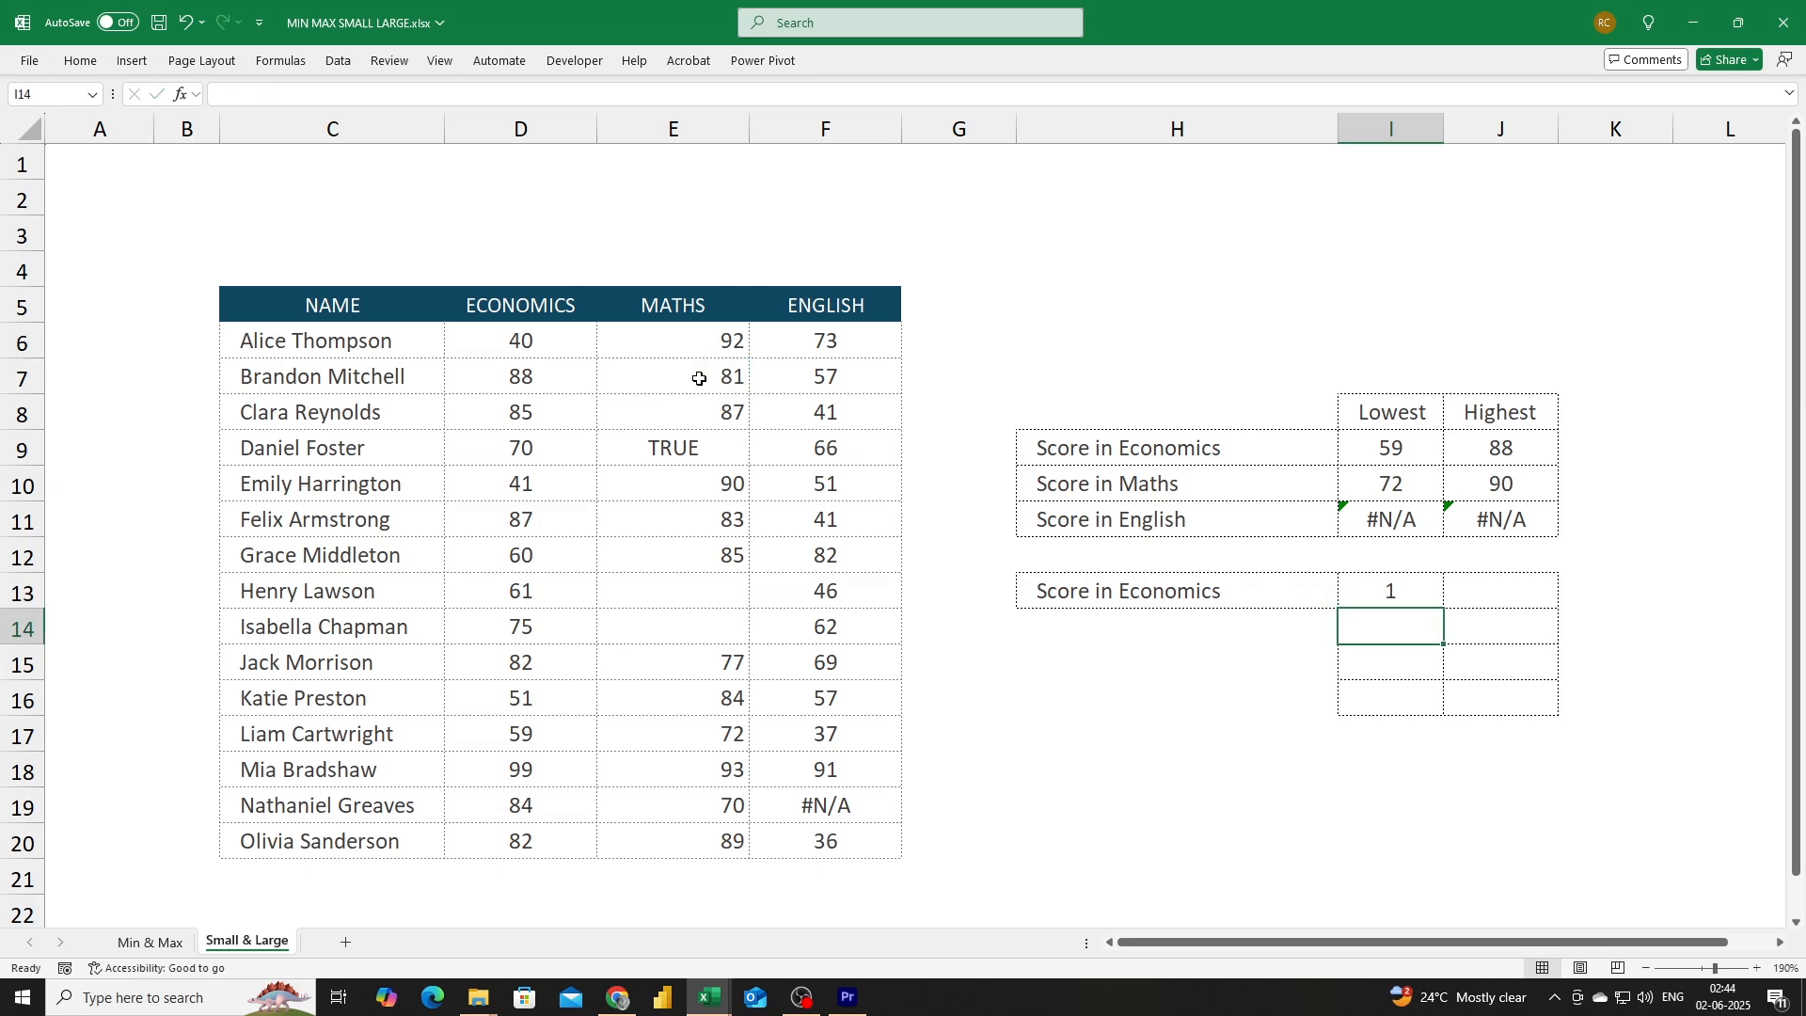
Clear the ROWS formula from the second Economics Lowest cell.
key(Up)
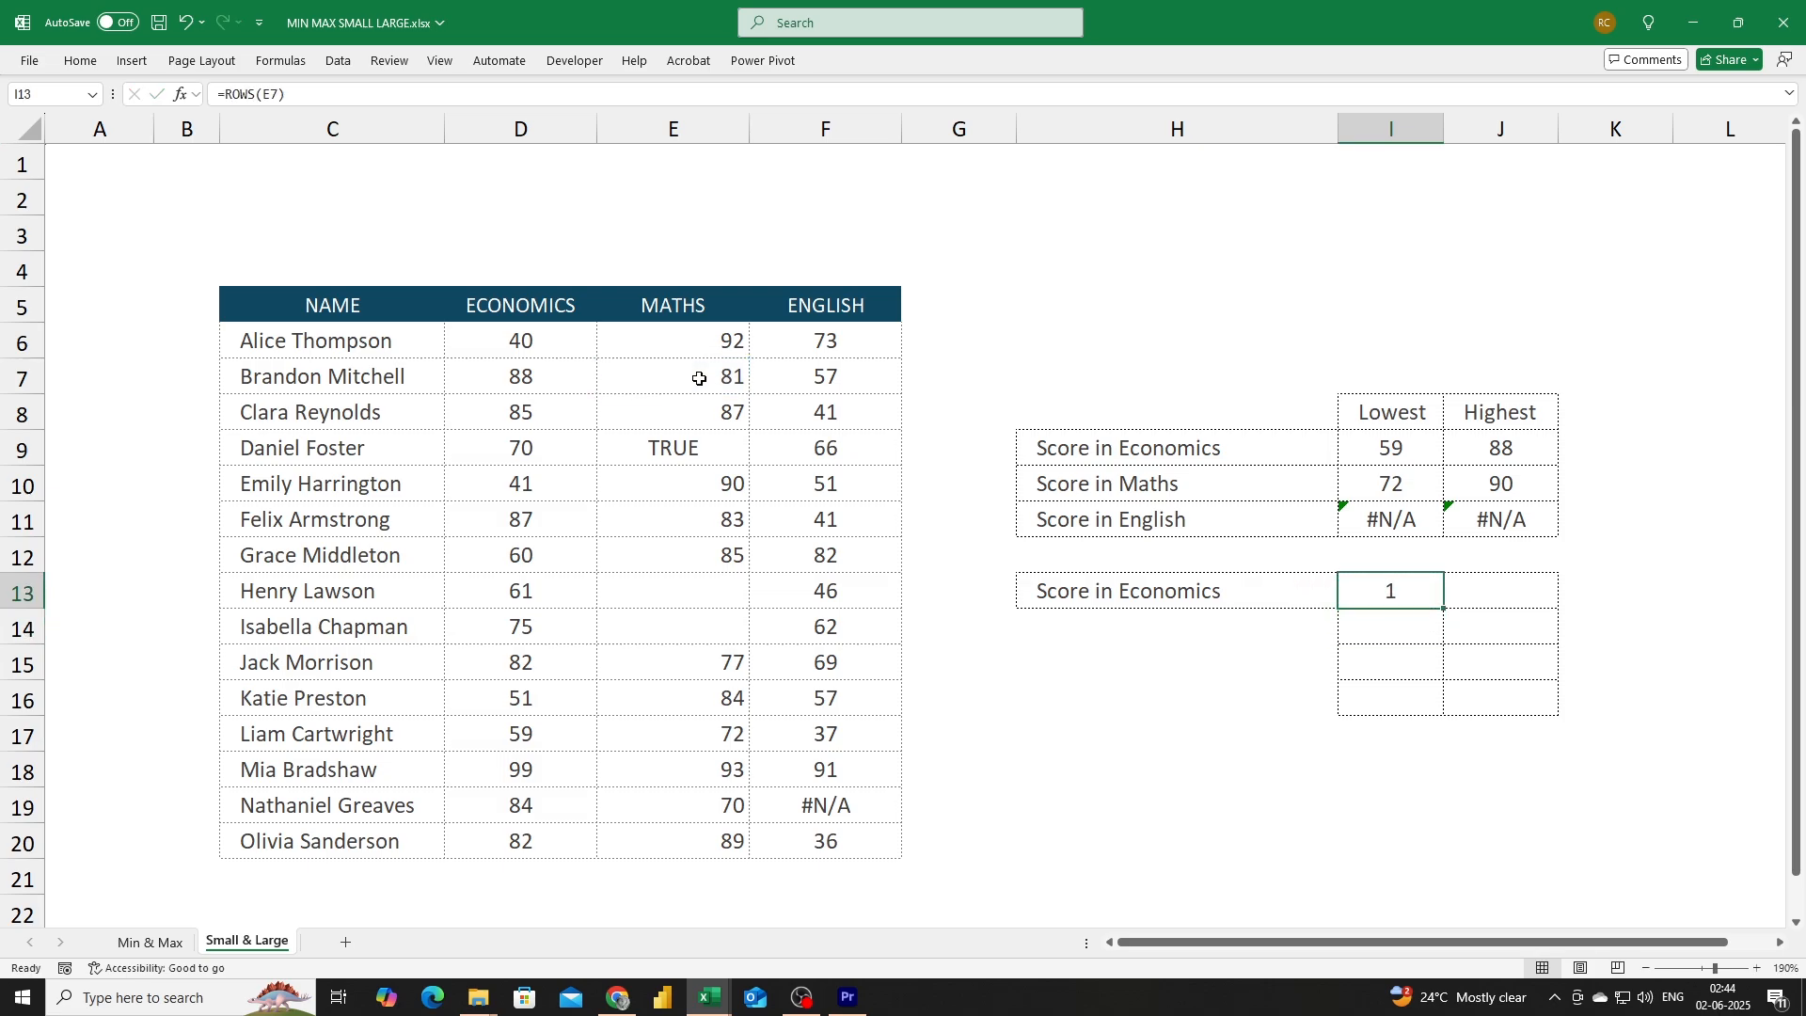
key(Delete)
drag(325, 412, 726, 661)
drag(1195, 231, 1334, 323)
drag(1167, 418, 1520, 521)
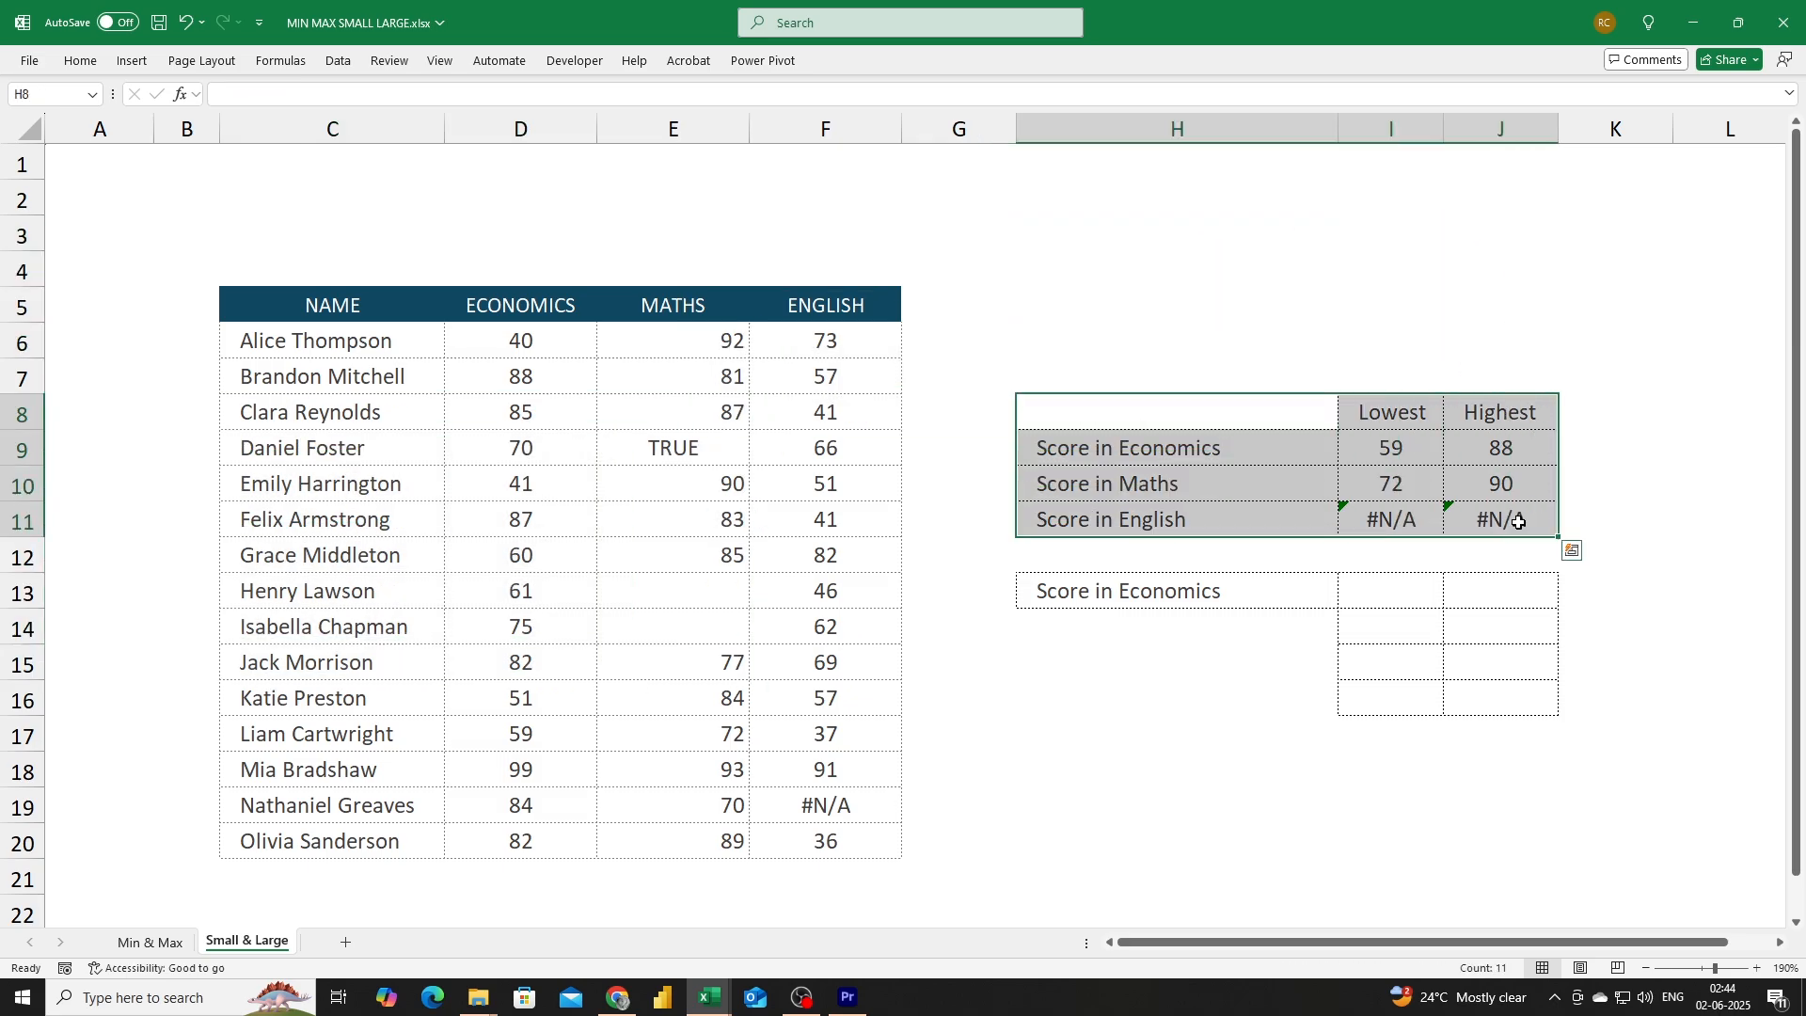
click(1463, 591)
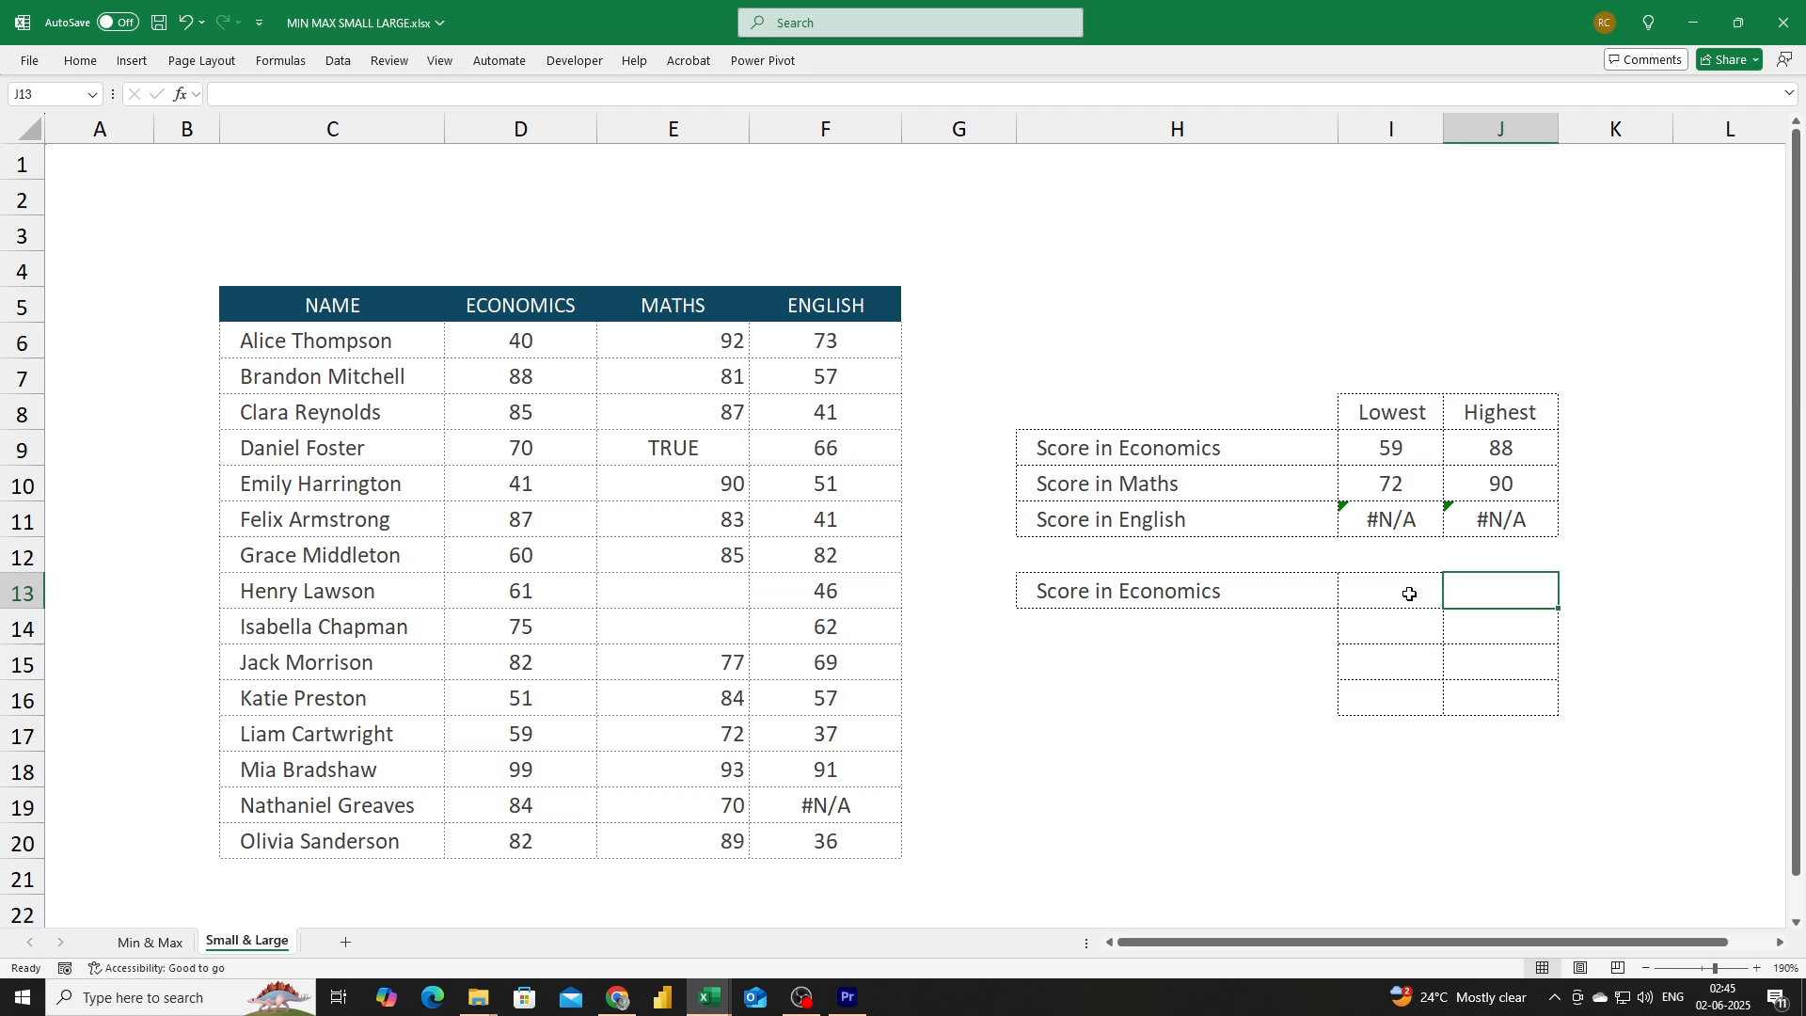
text(=)
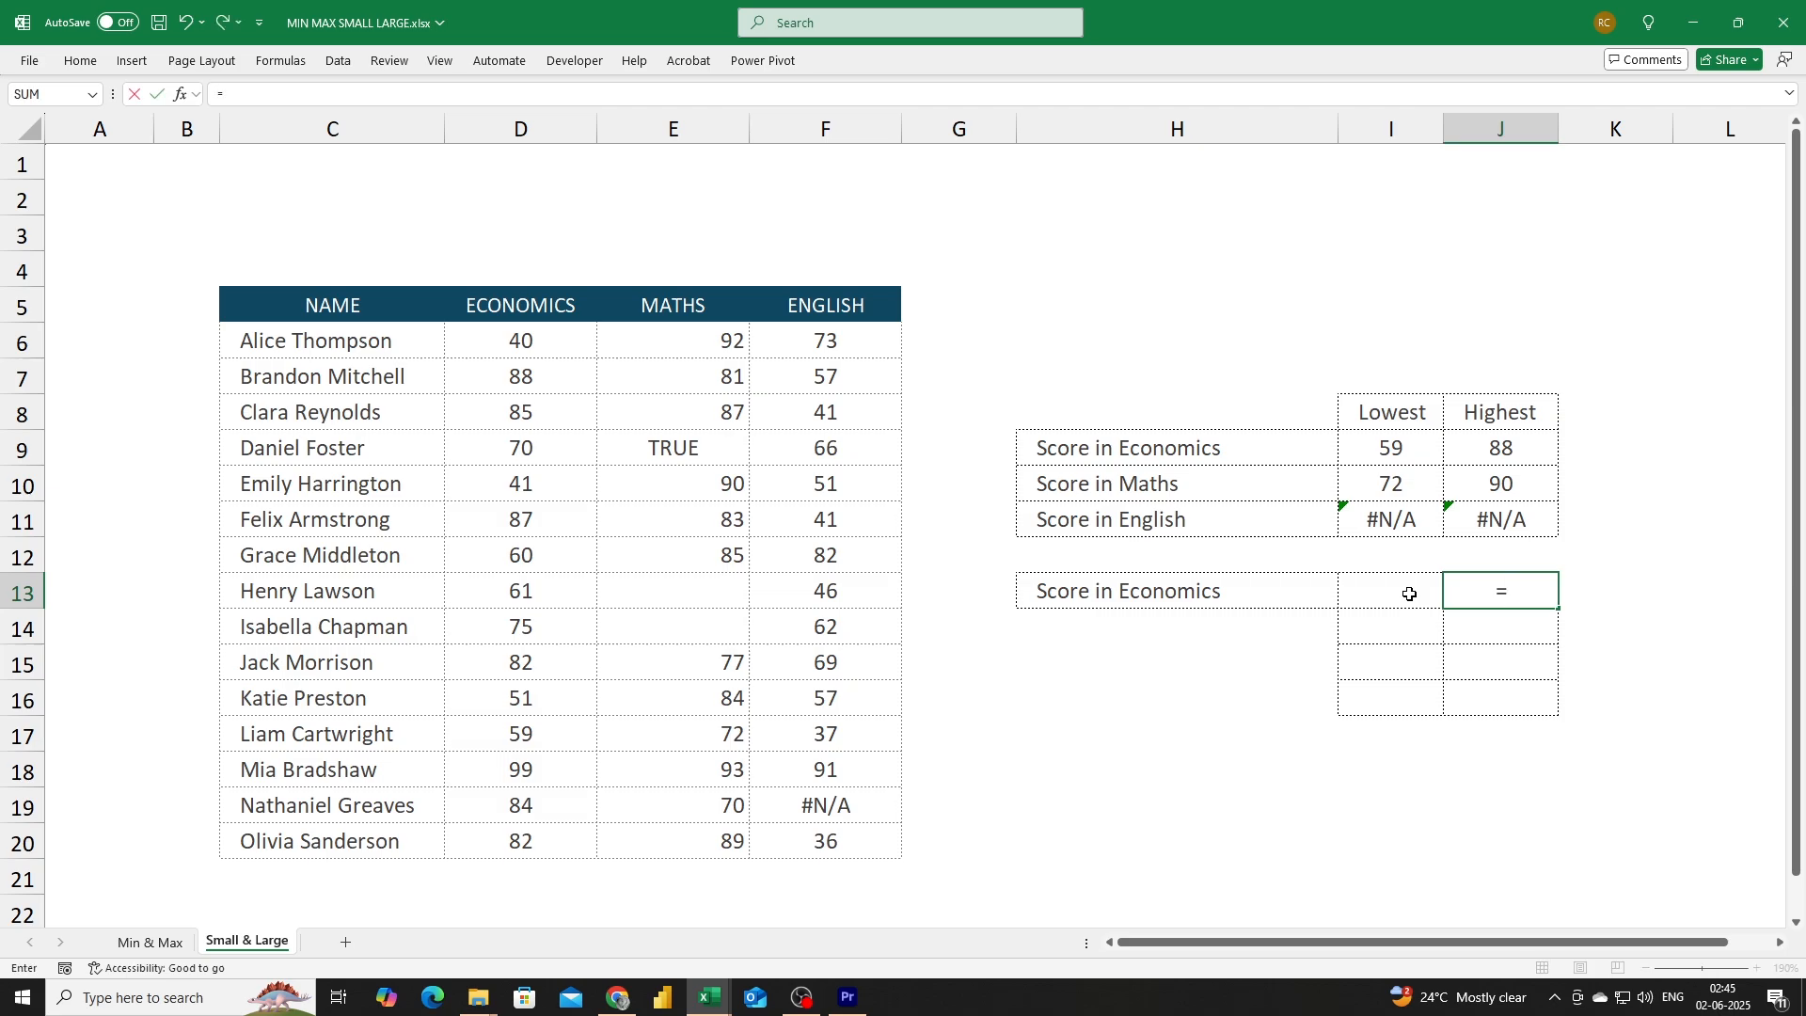
key(Right)
key(shift+Down)
key(shift+Down)
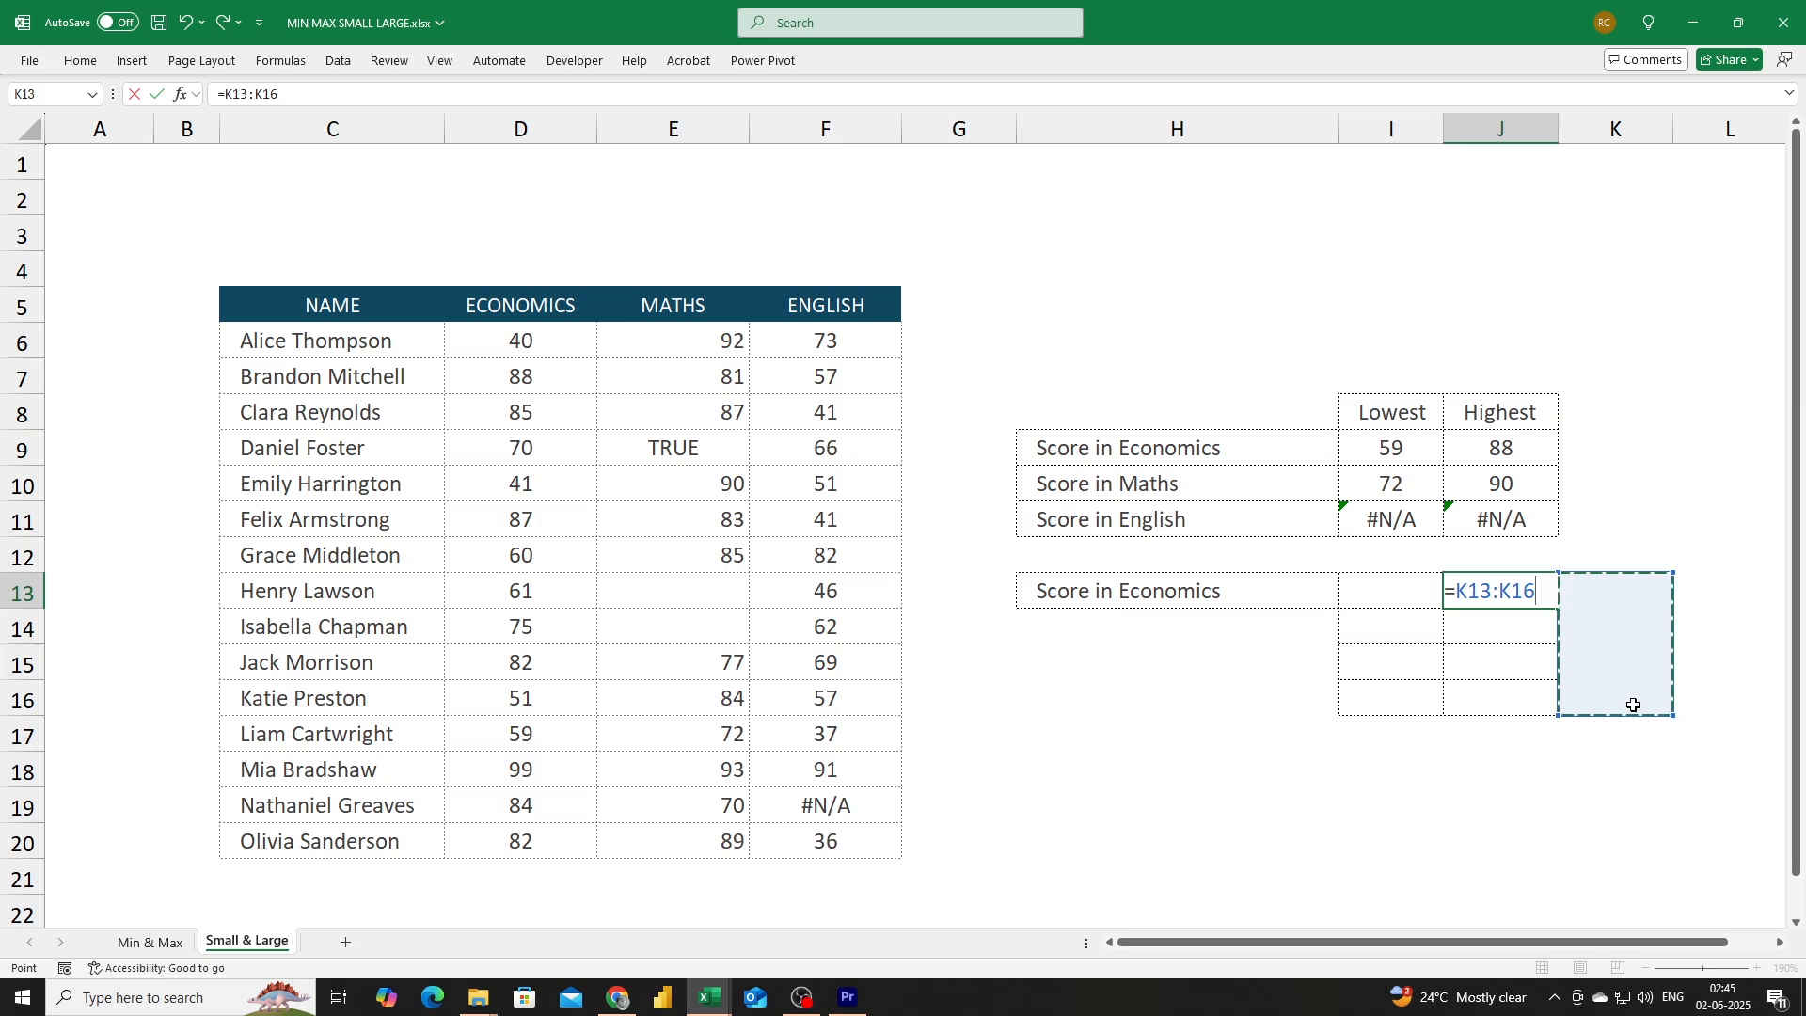
key(Escape)
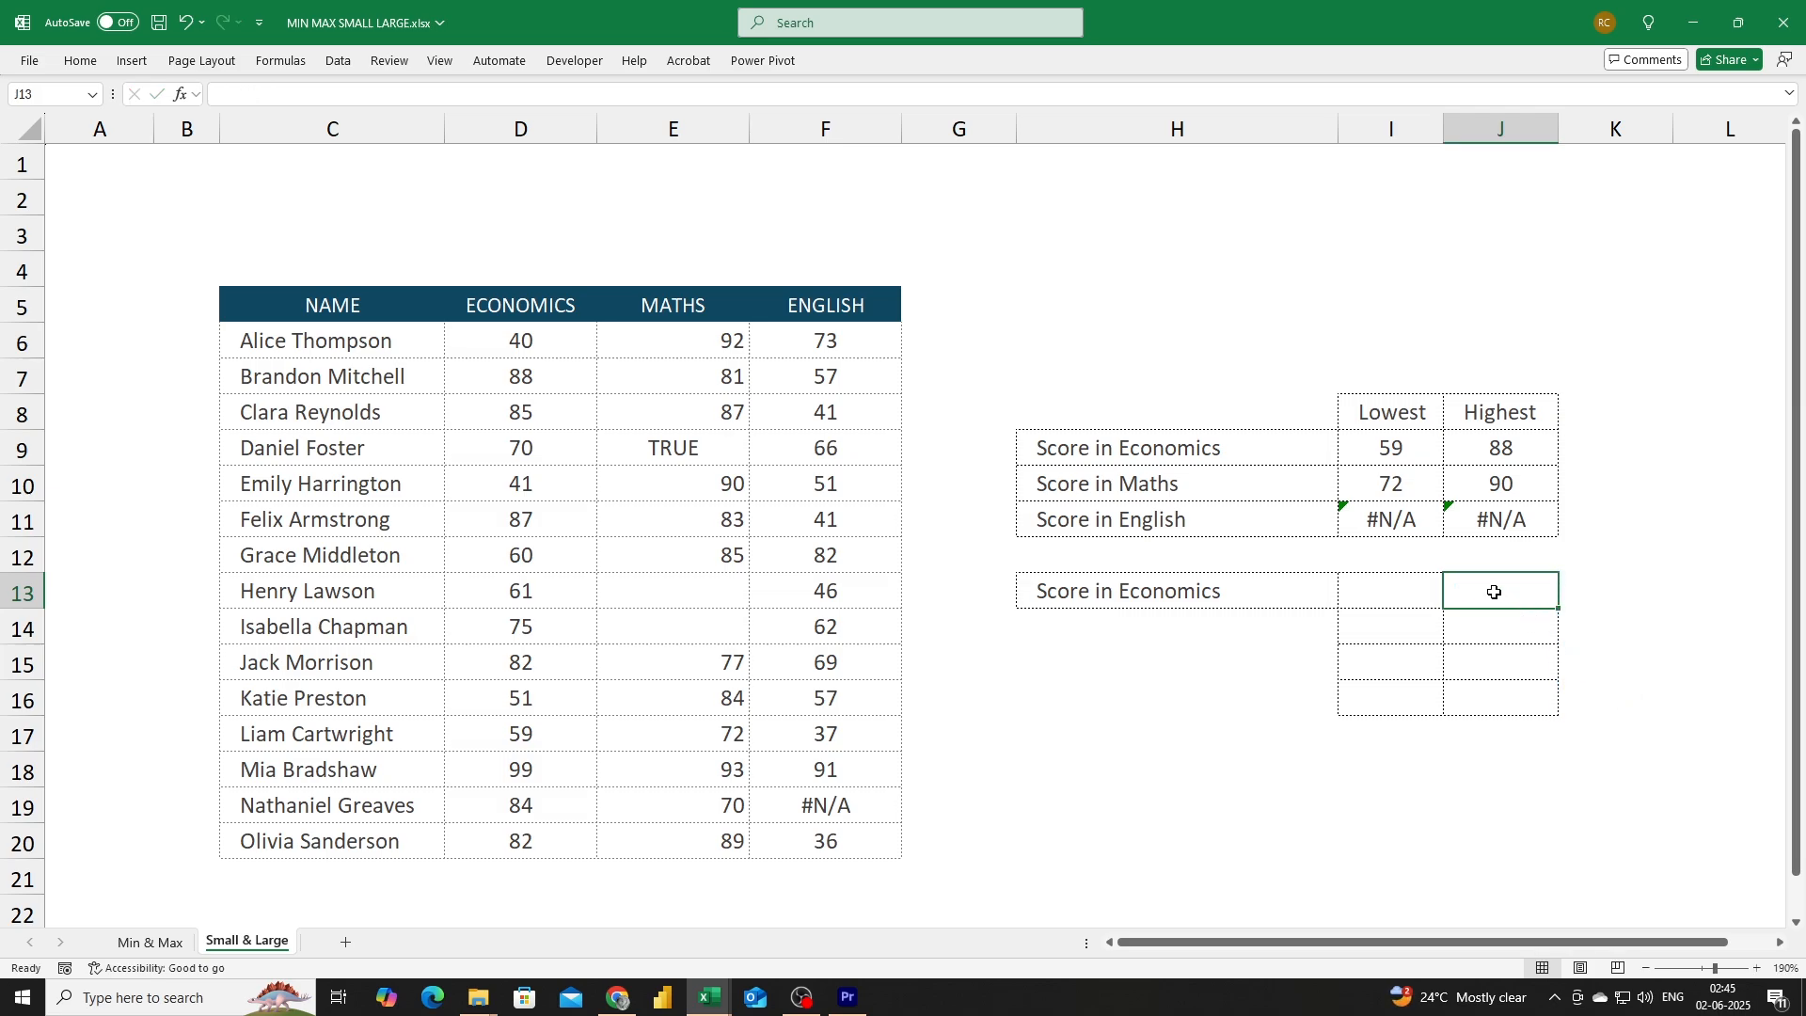
text(=)
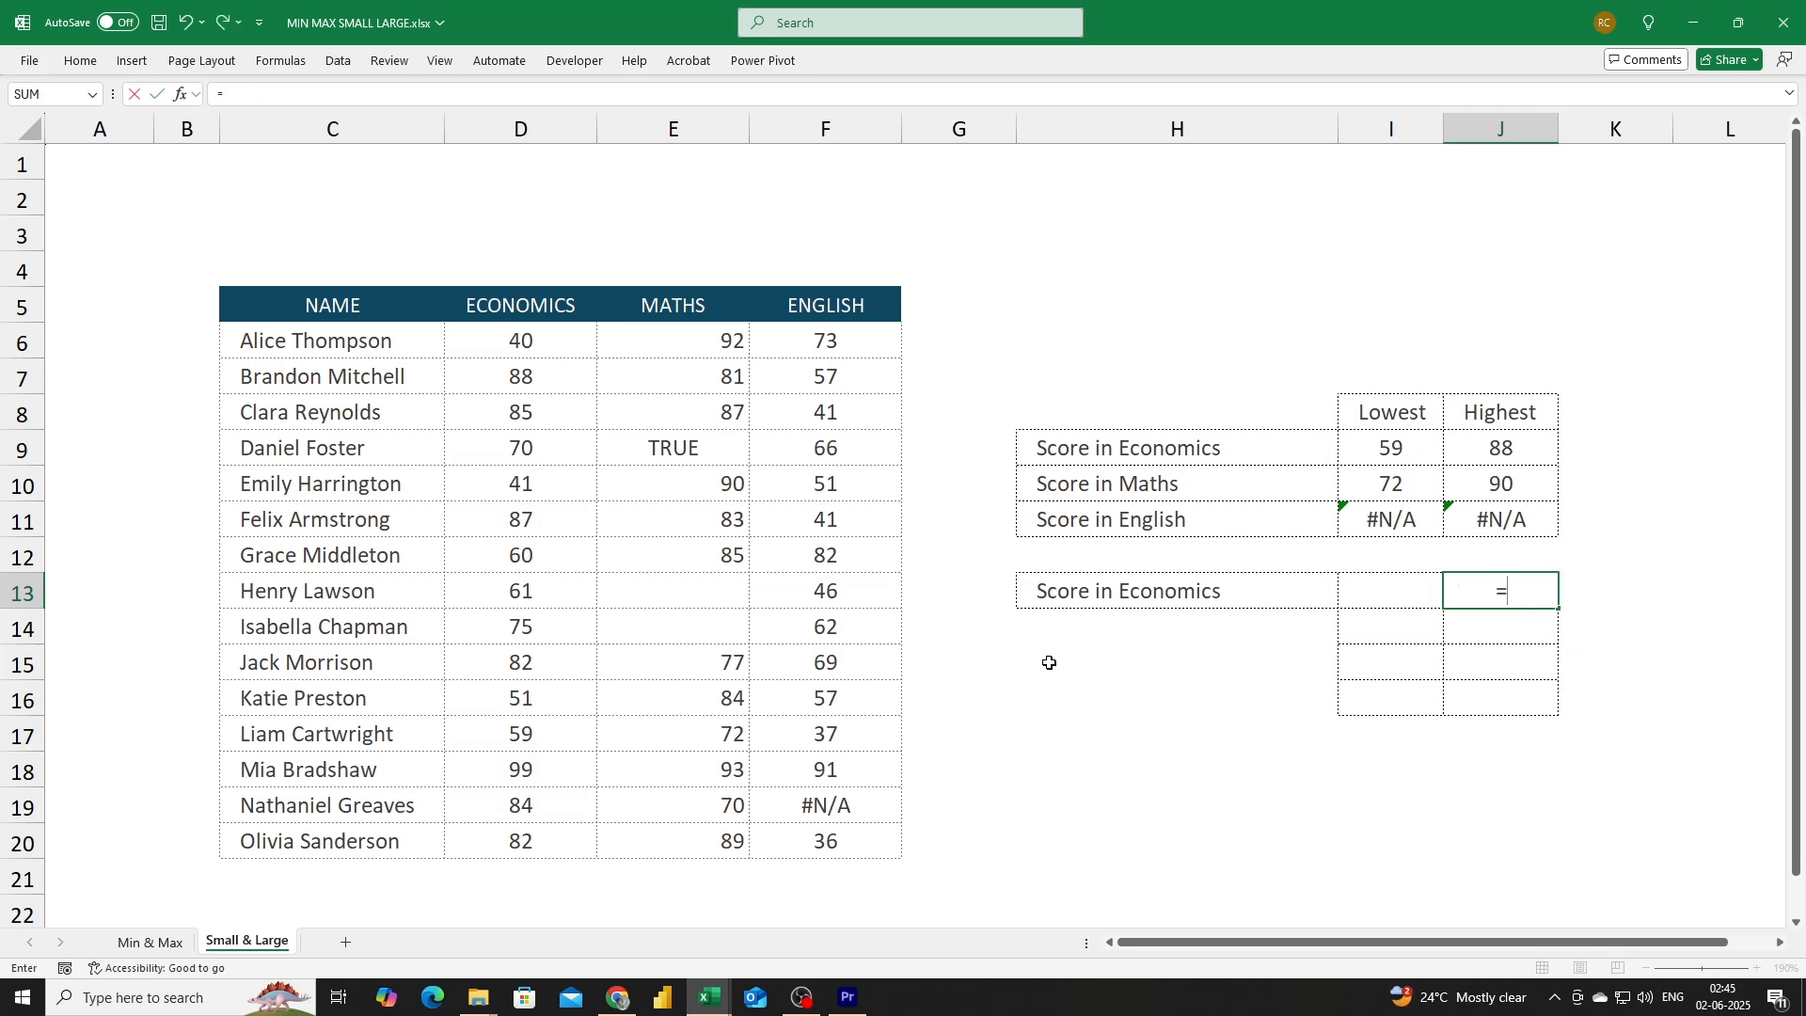
drag(827, 738, 309, 345)
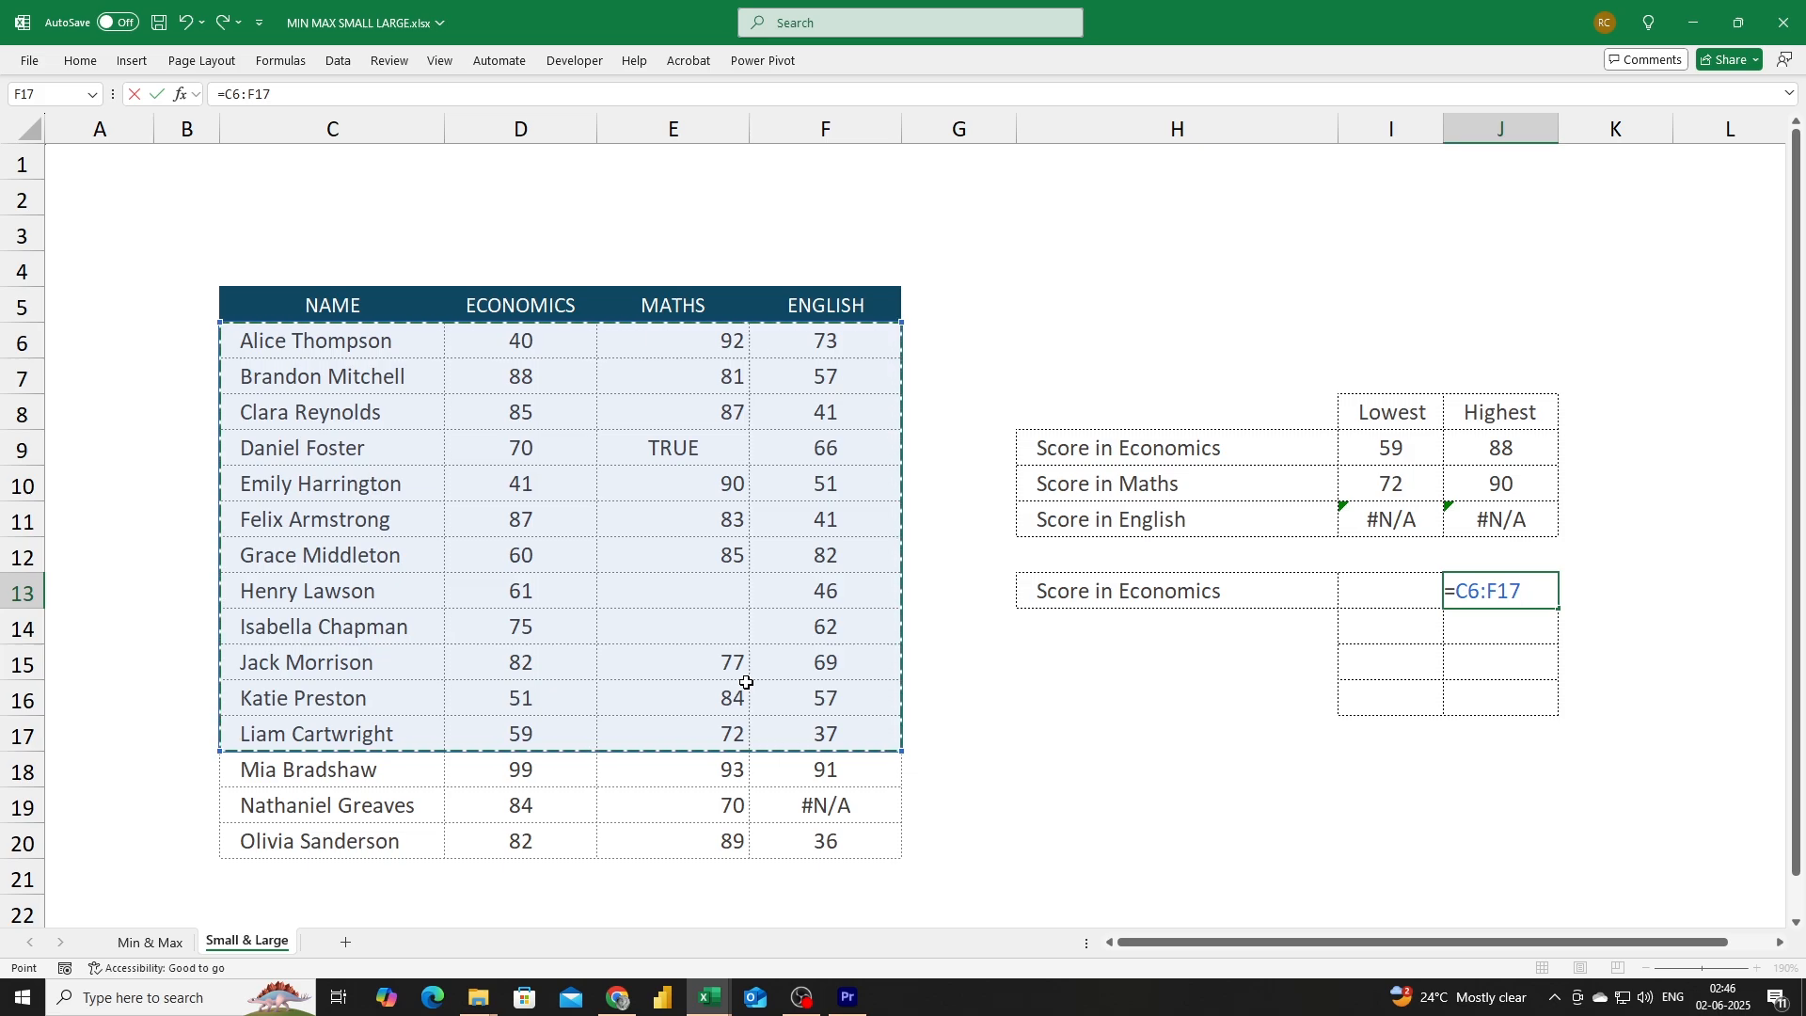
key(Escape)
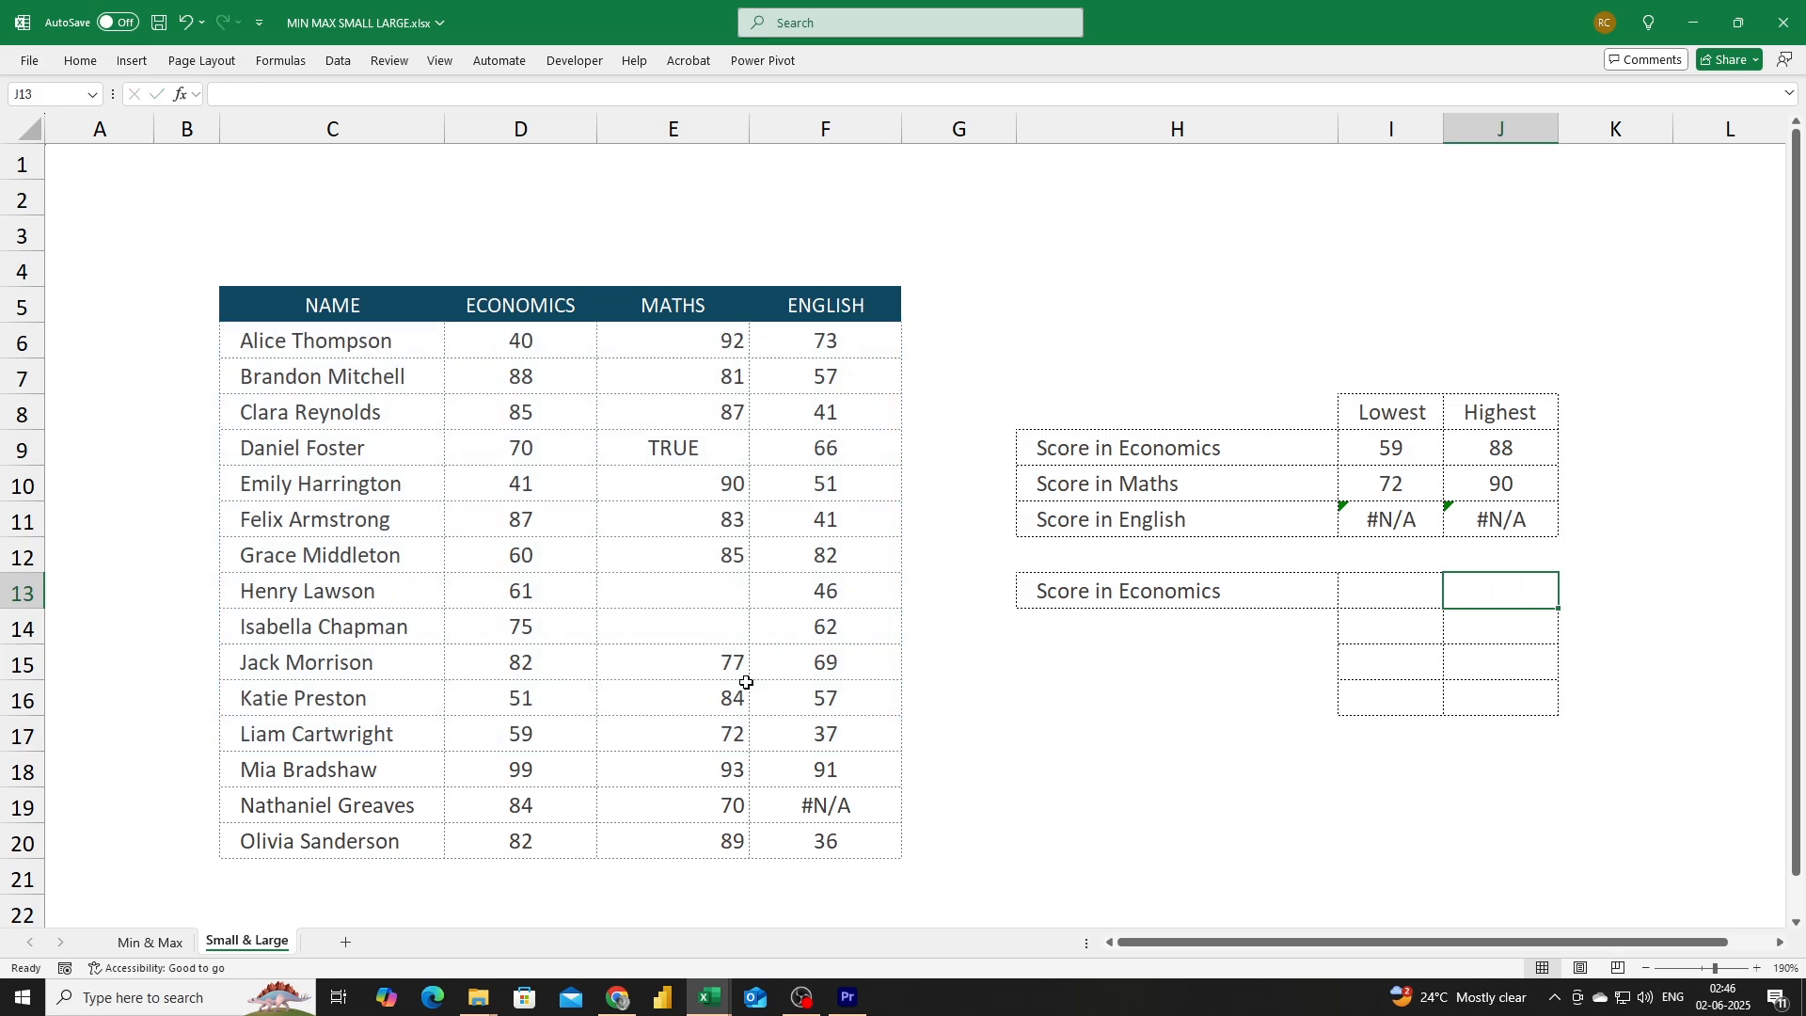
Enter =ROWS(J13:J13) in the Highest cell beside the second Score in Economics label.
text(=rows)
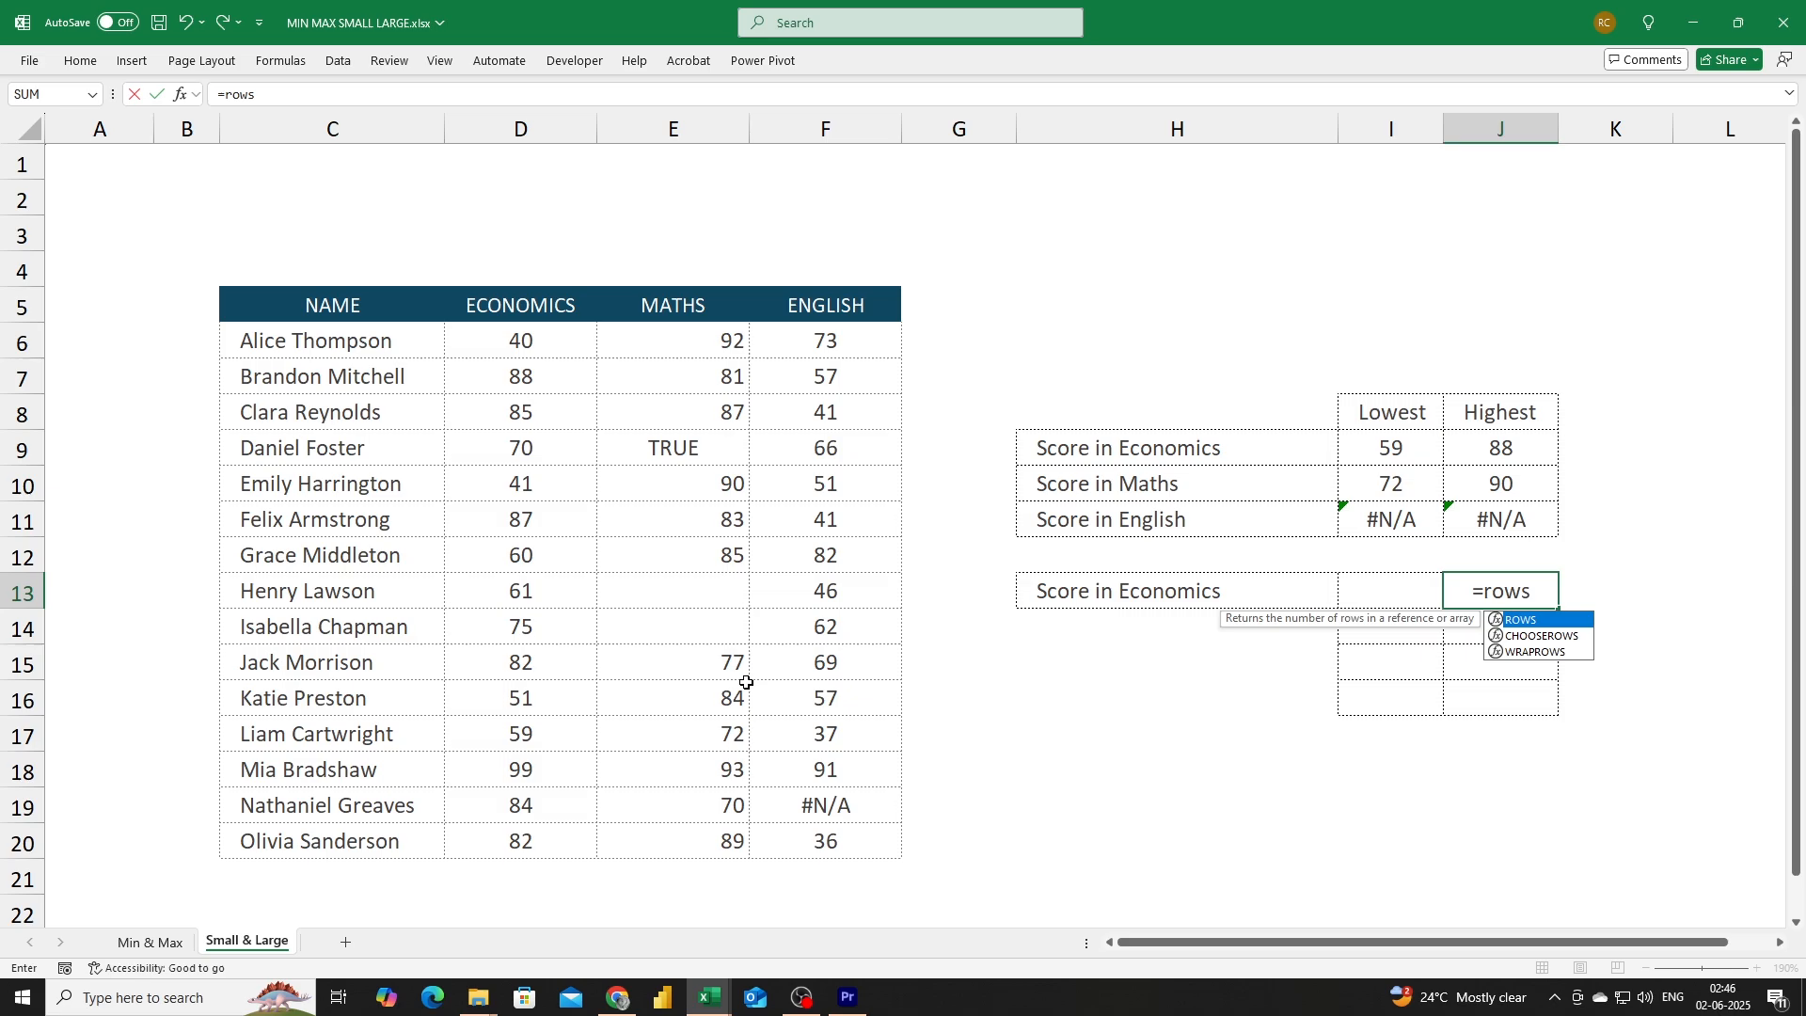
key(Tab)
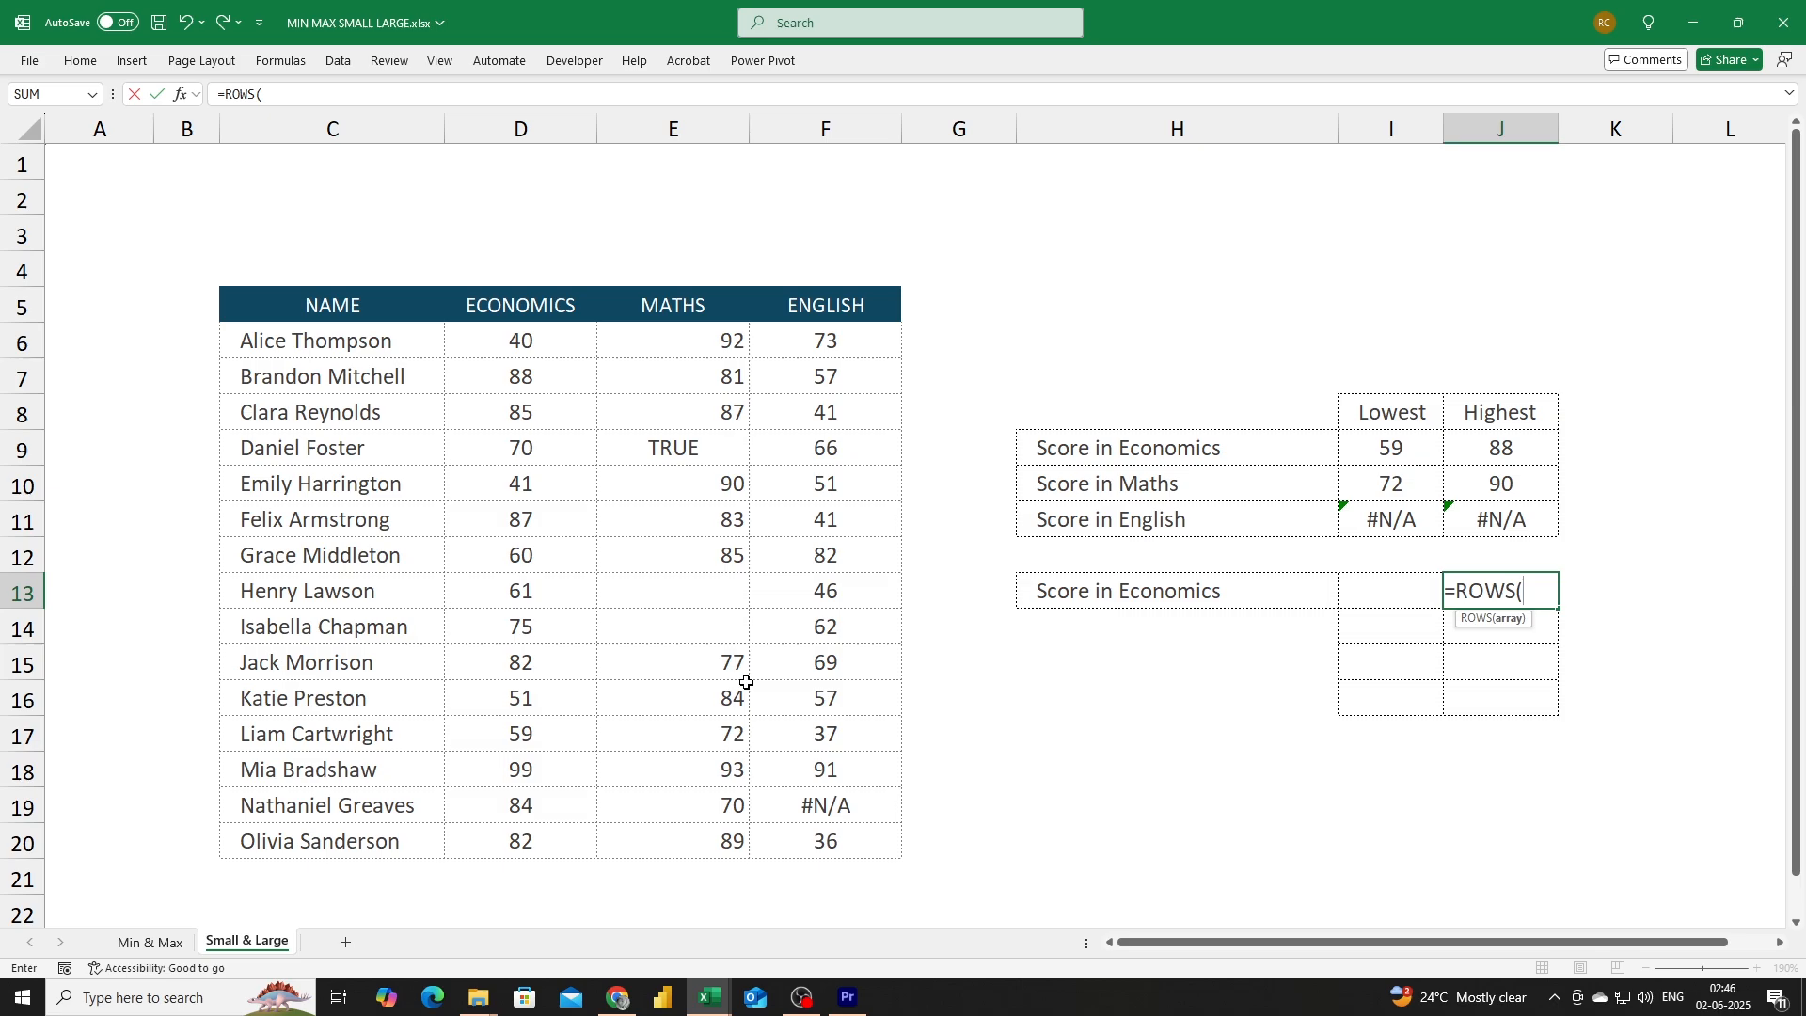
key(Left)
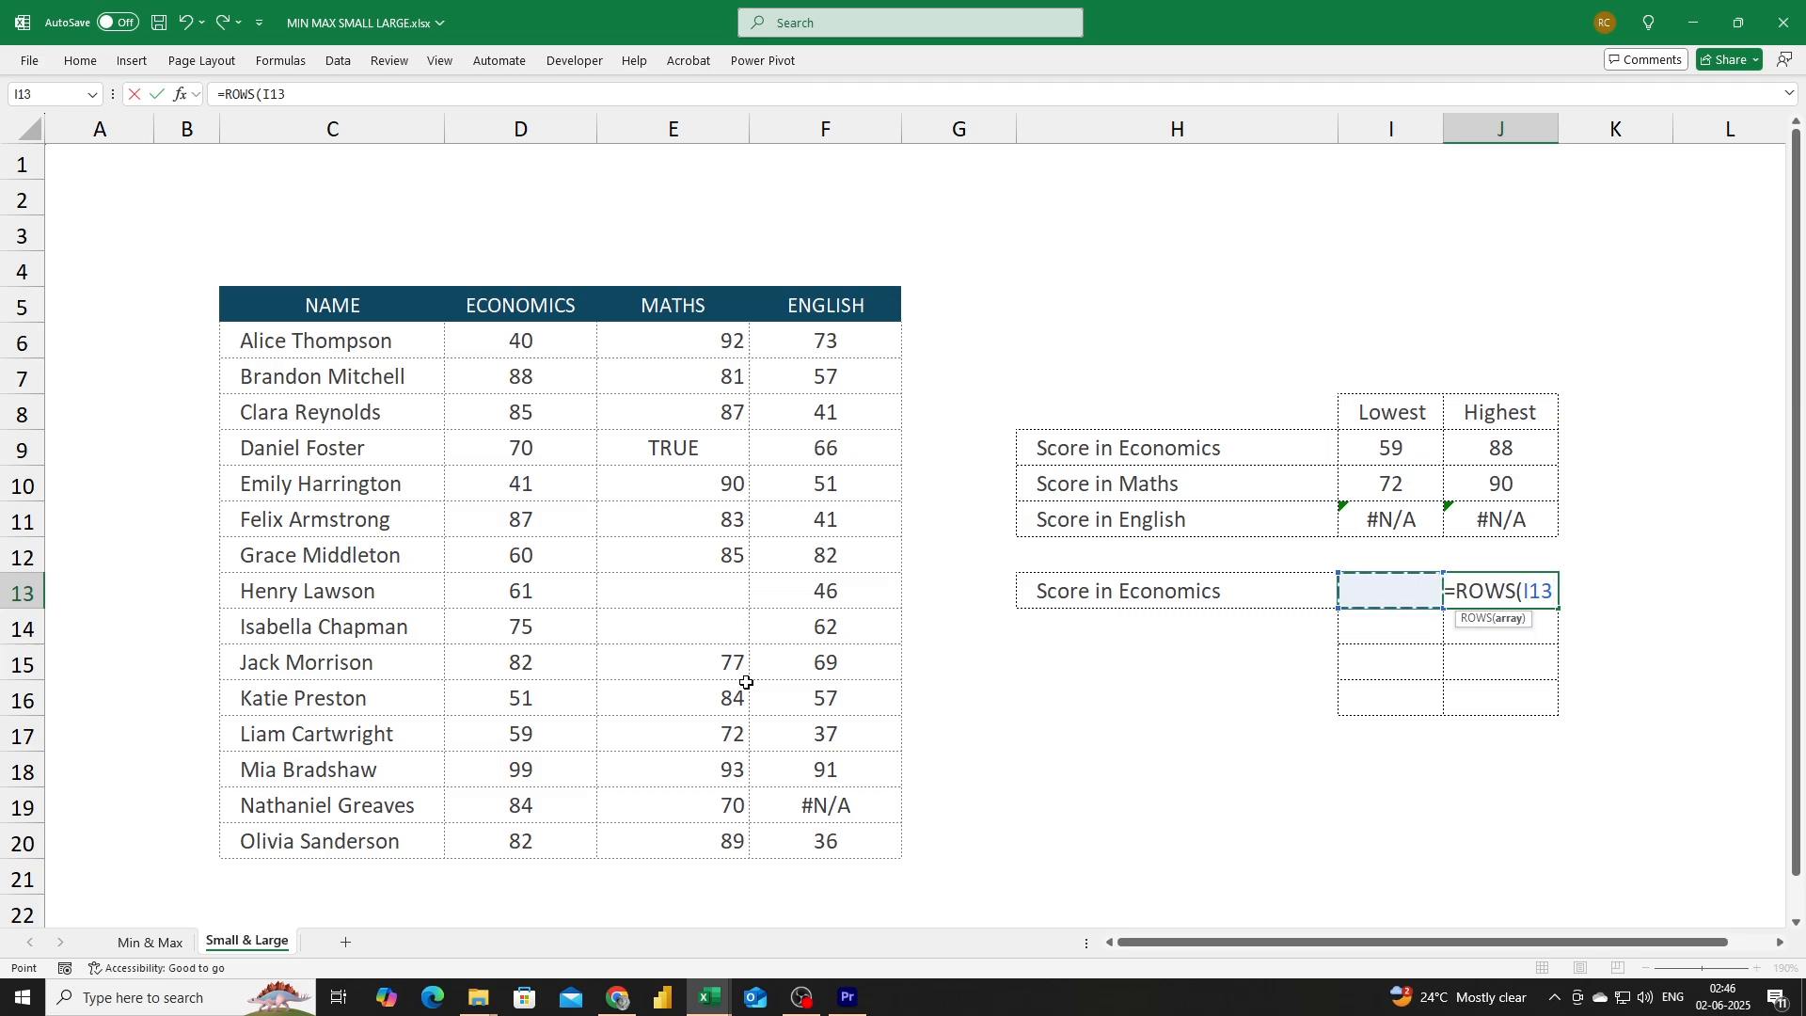
key(Right)
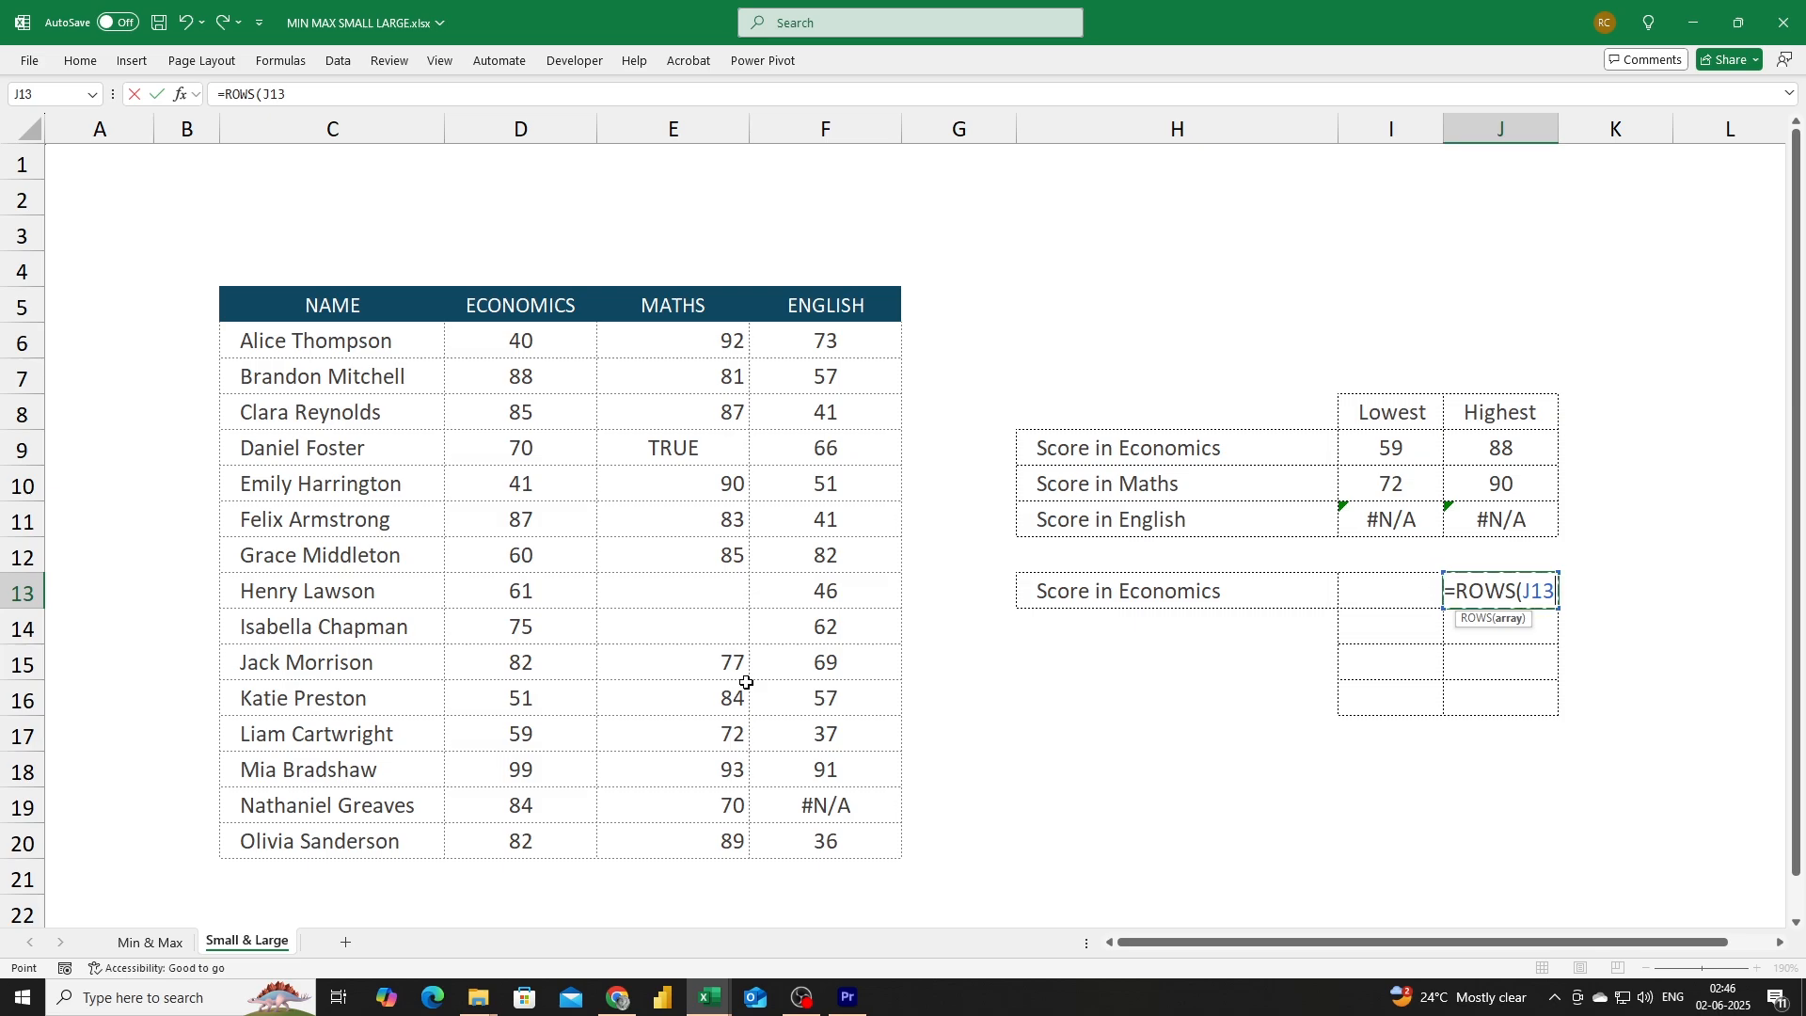
key(F8)
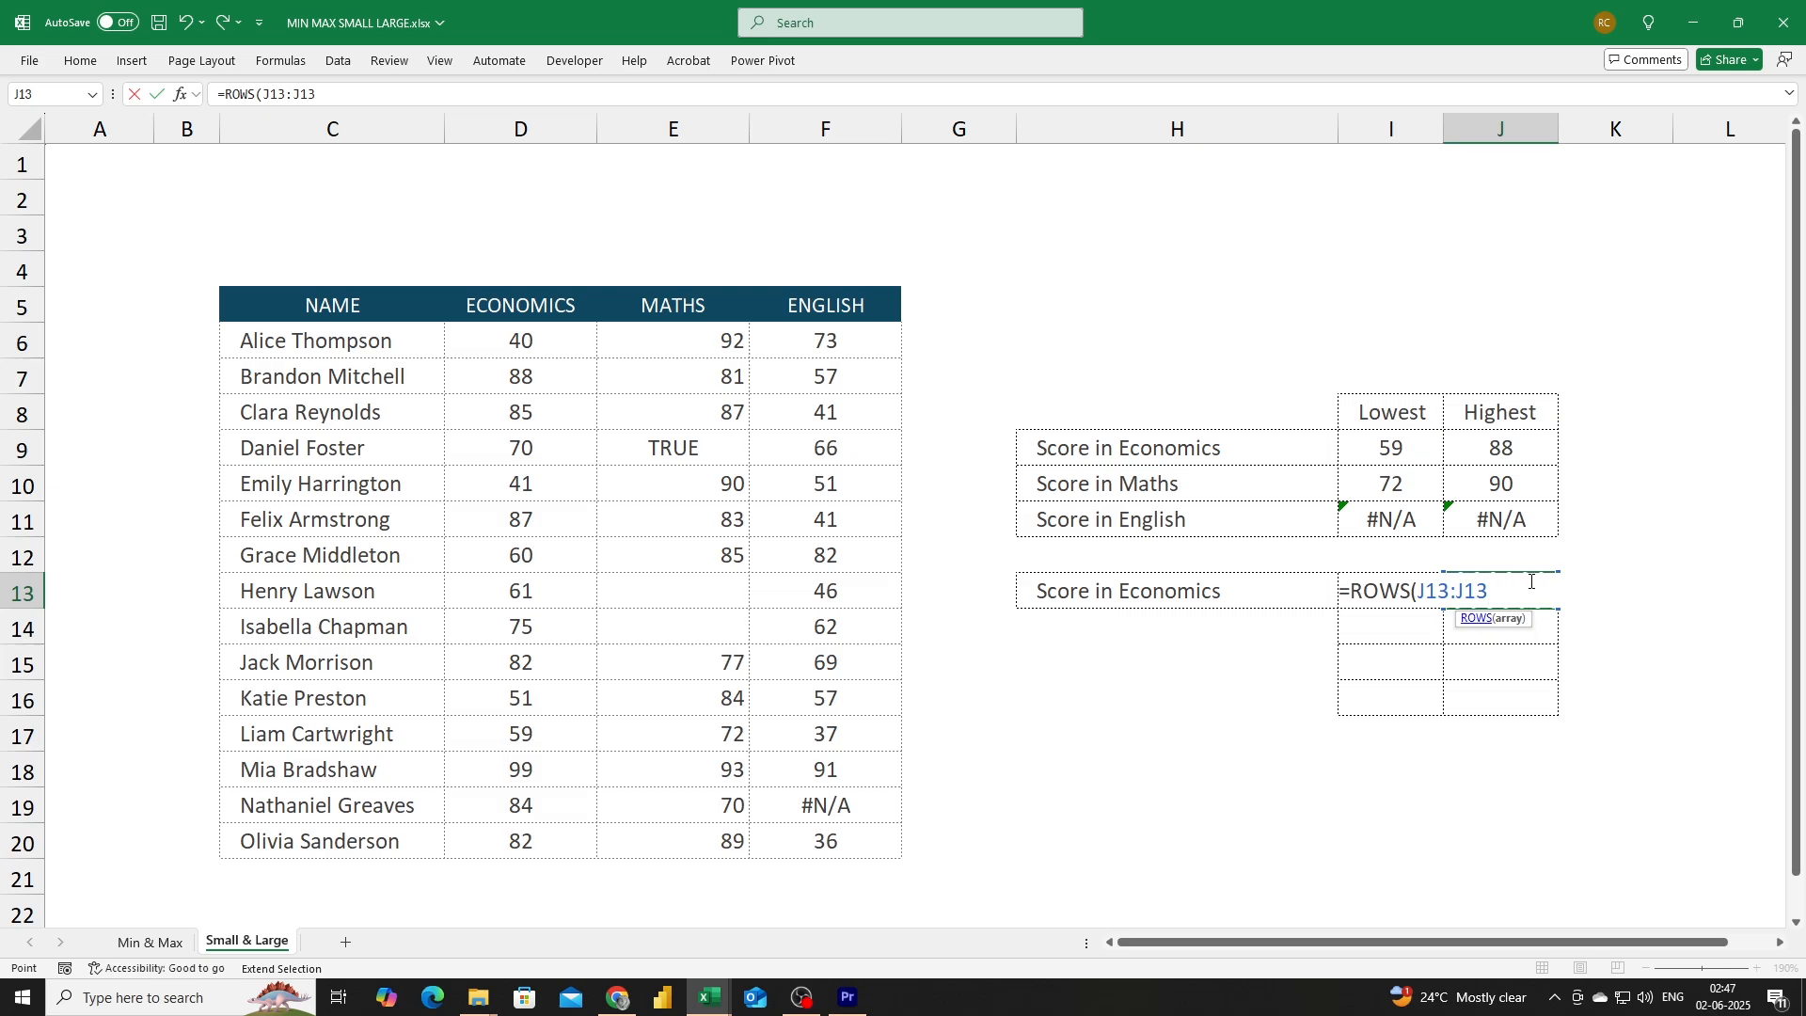
text())
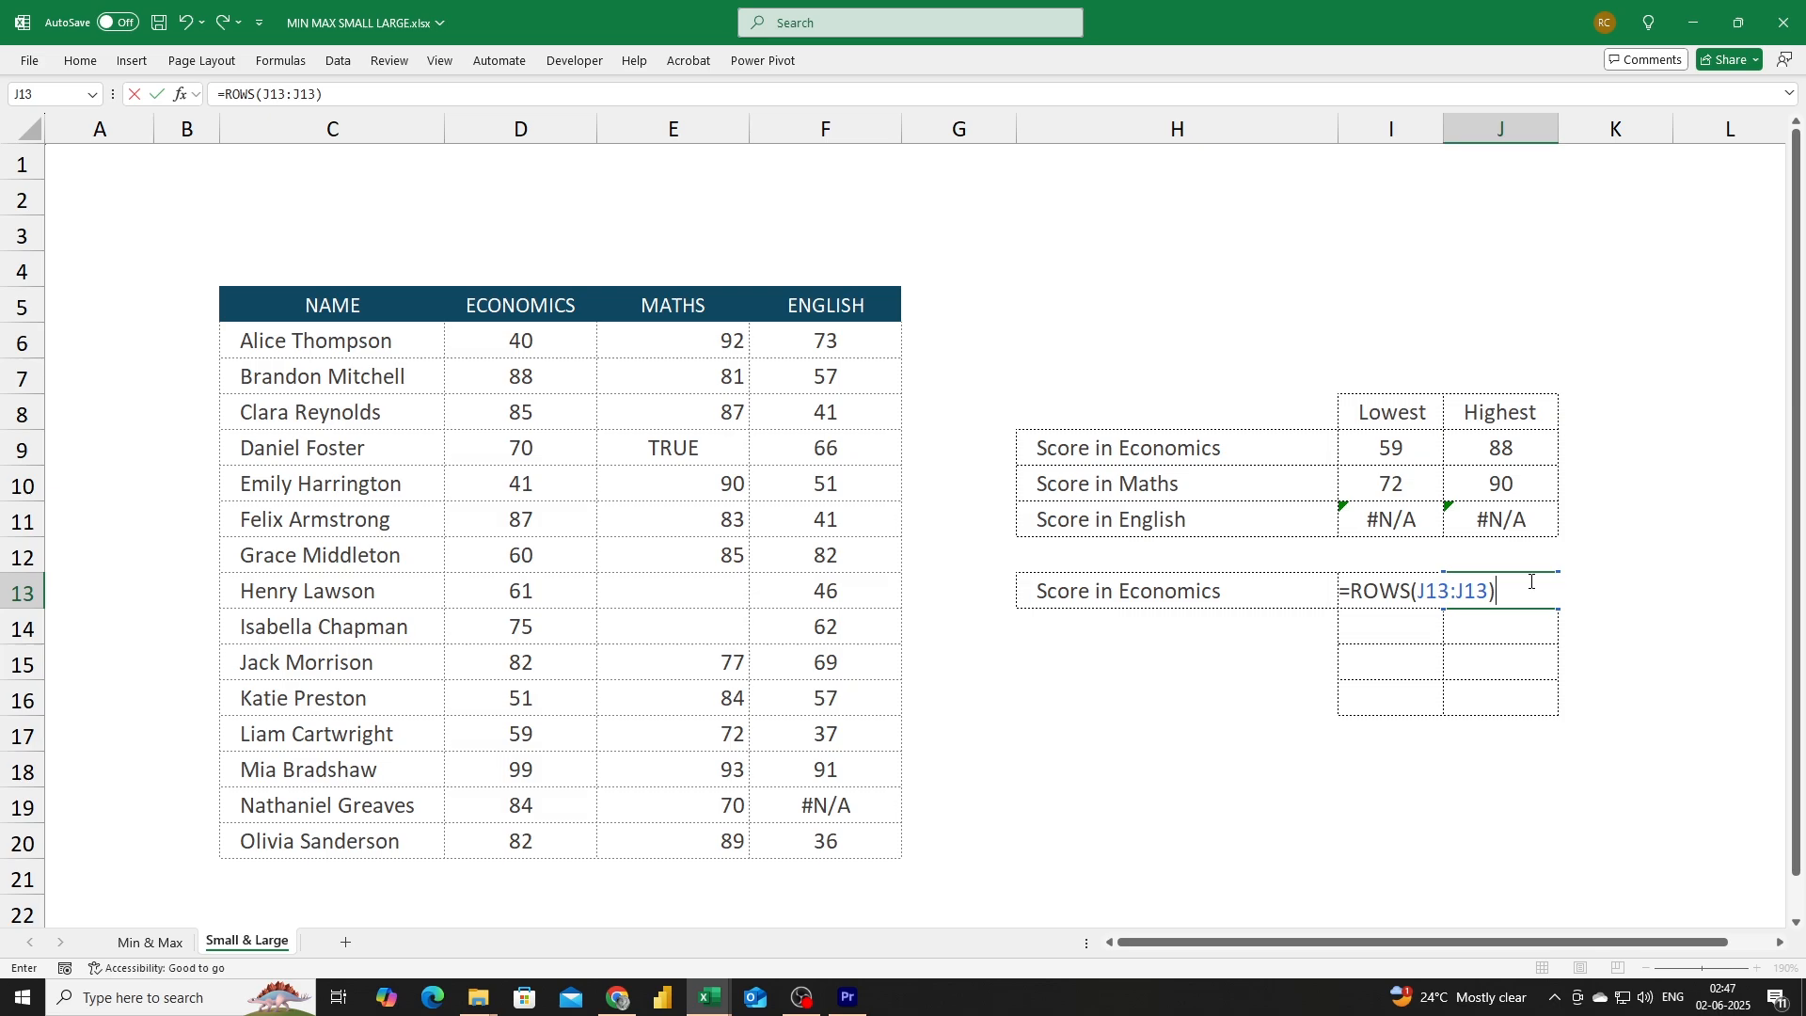
key(Return)
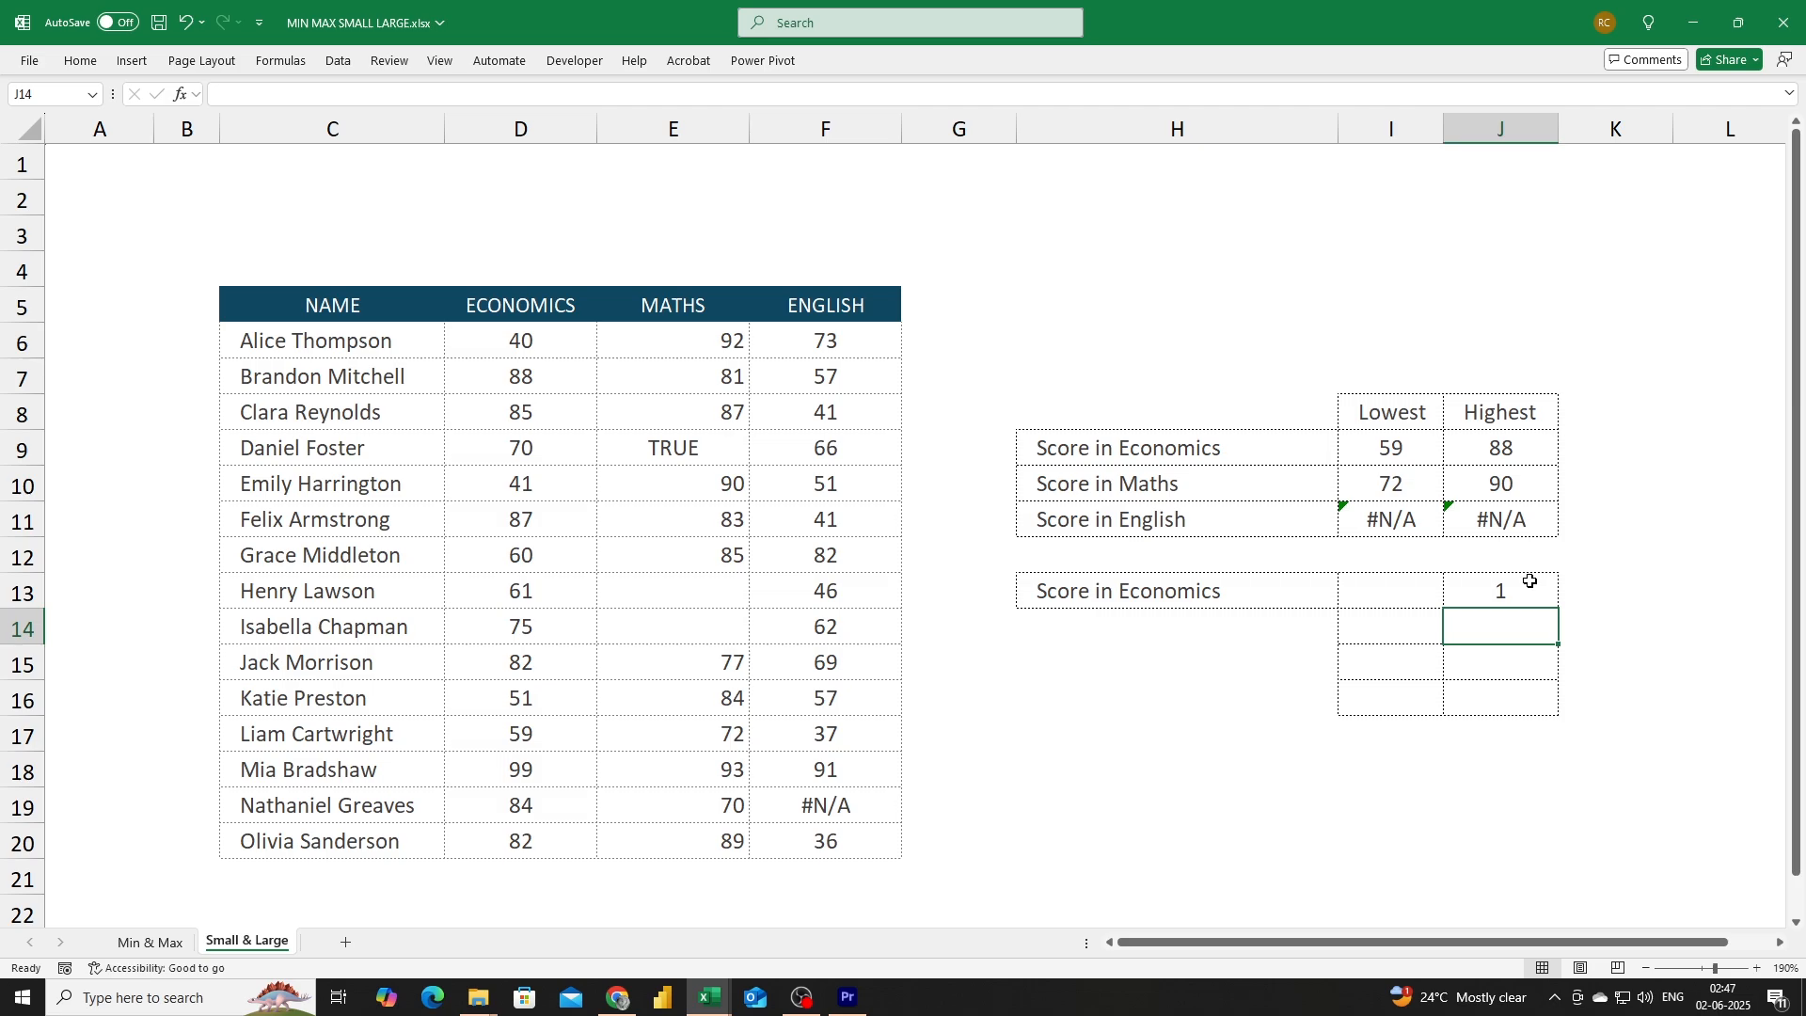
Edit the formula to lock its first reference, making it =ROWS($J$13:J13).
click(1531, 581)
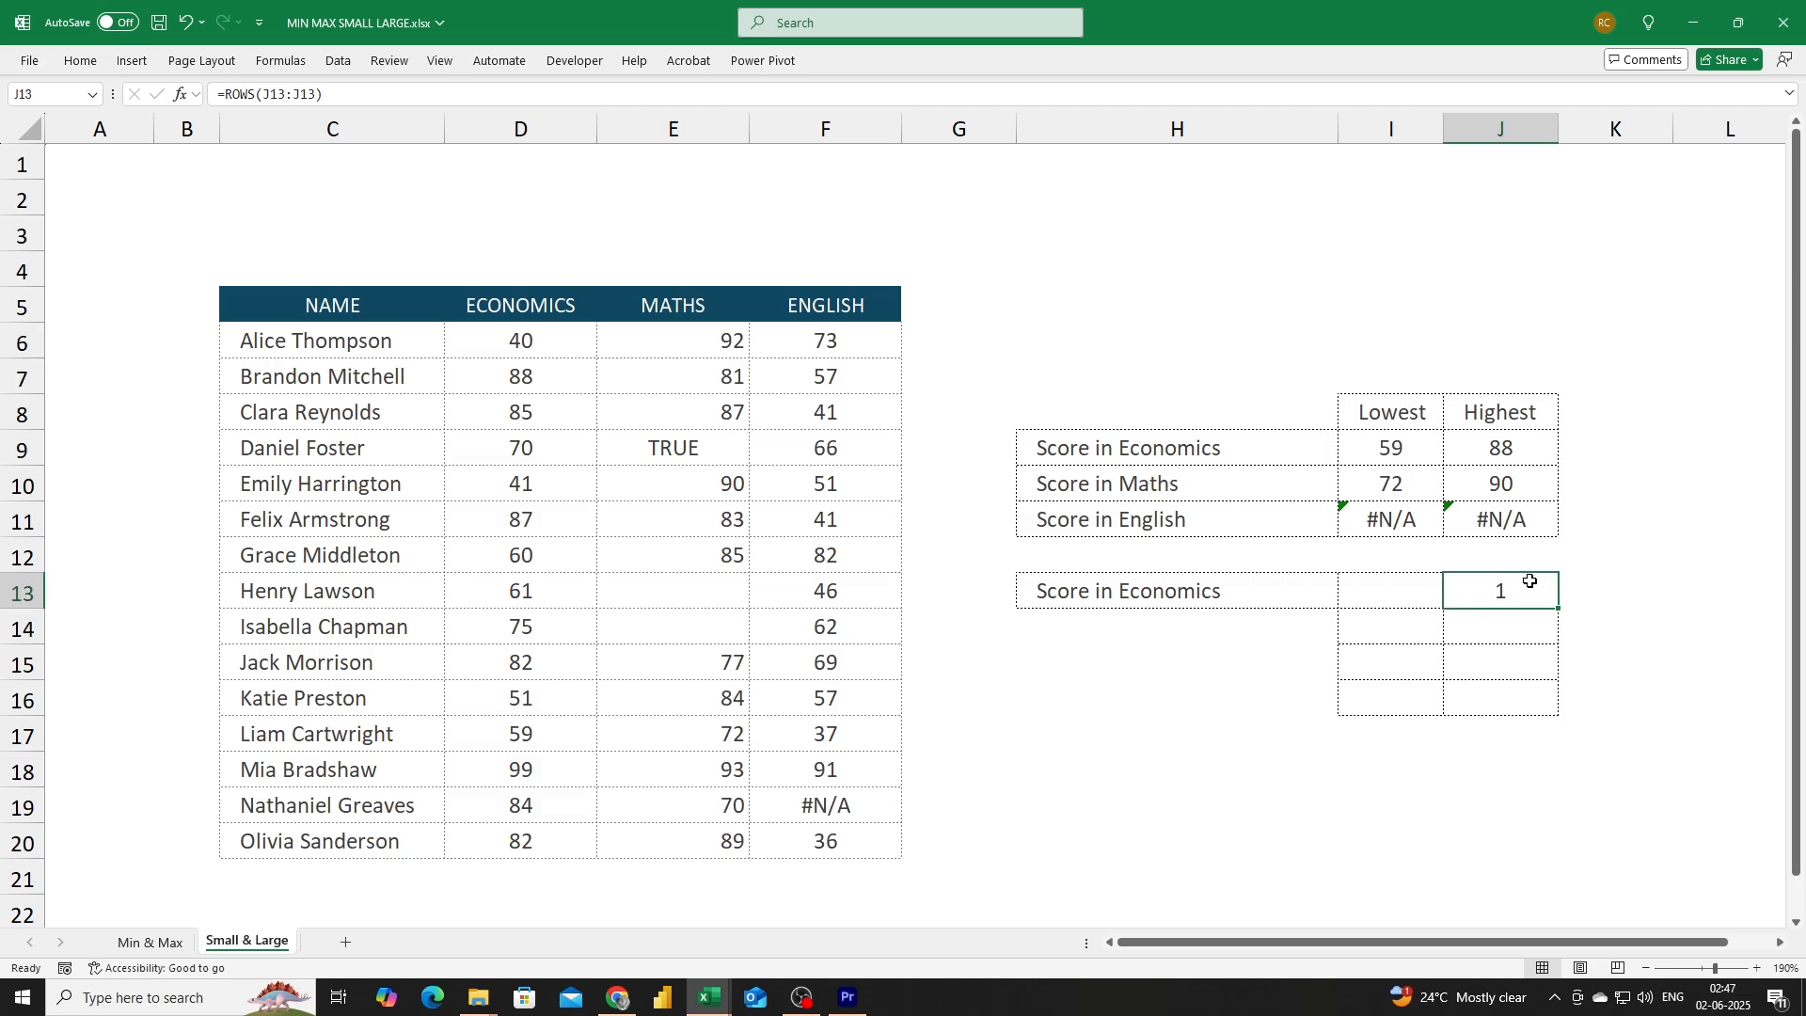
double_click(1530, 581)
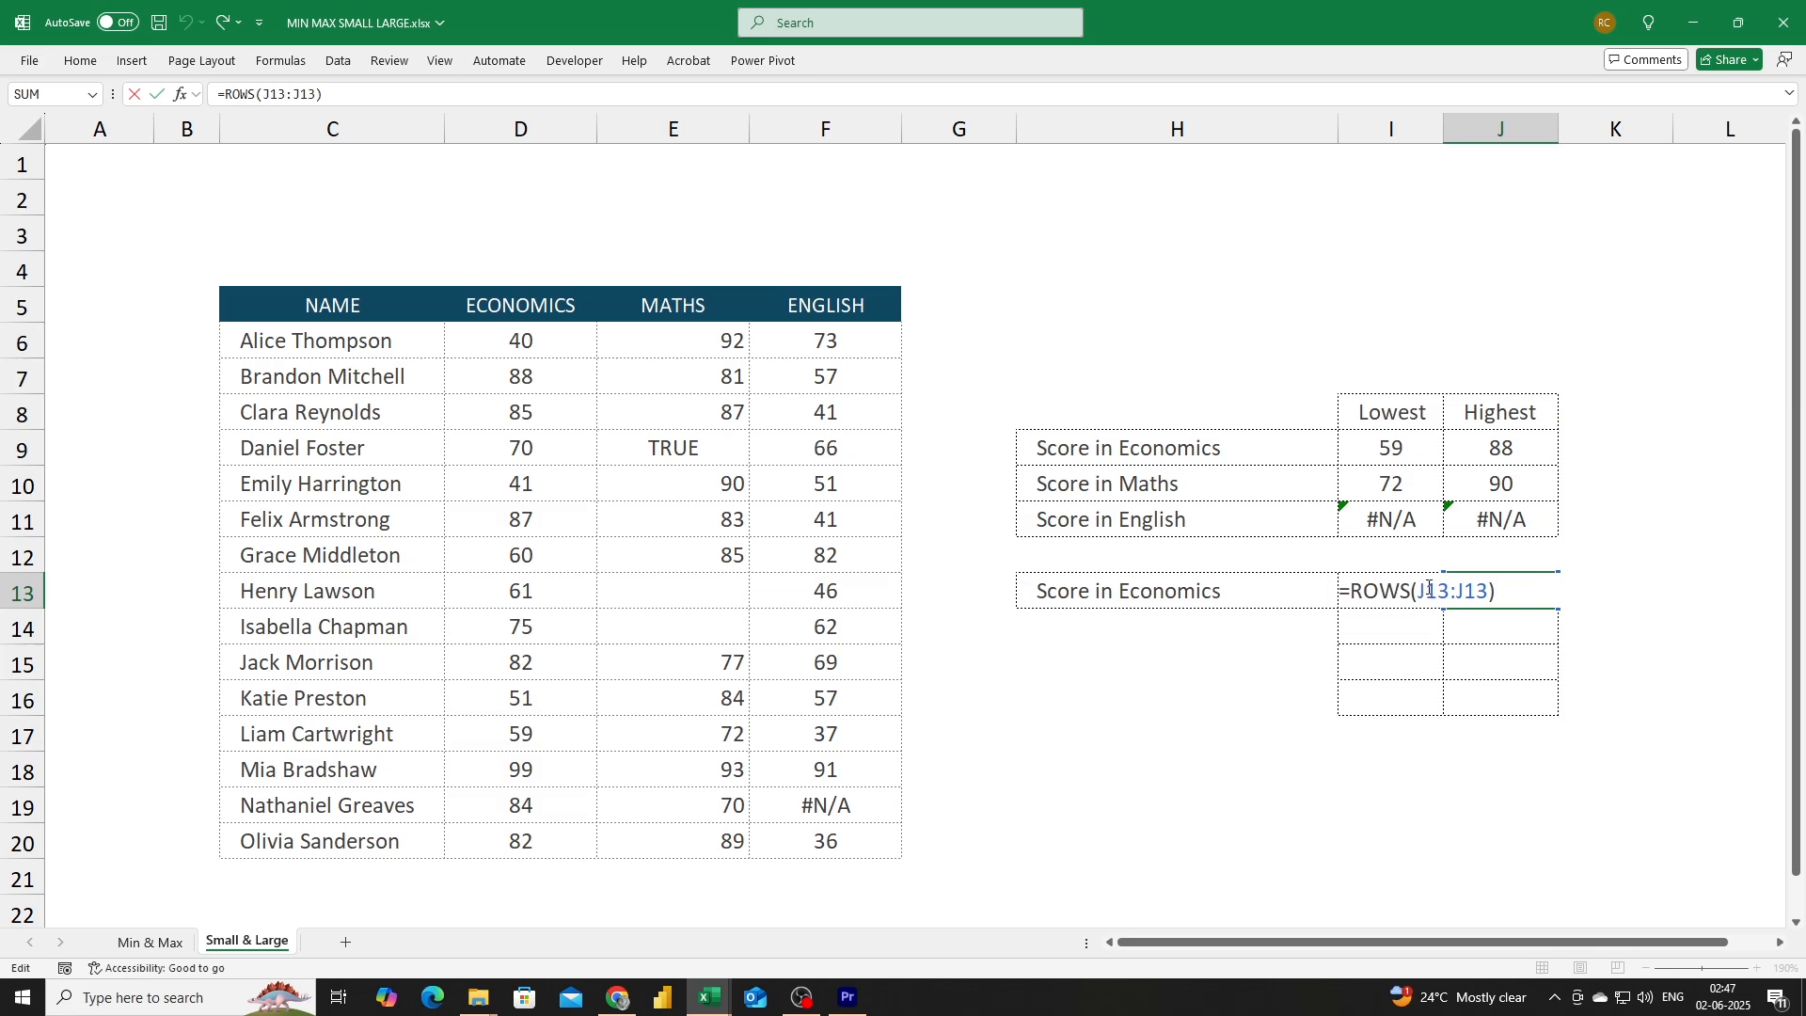
drag(1425, 591, 1437, 589)
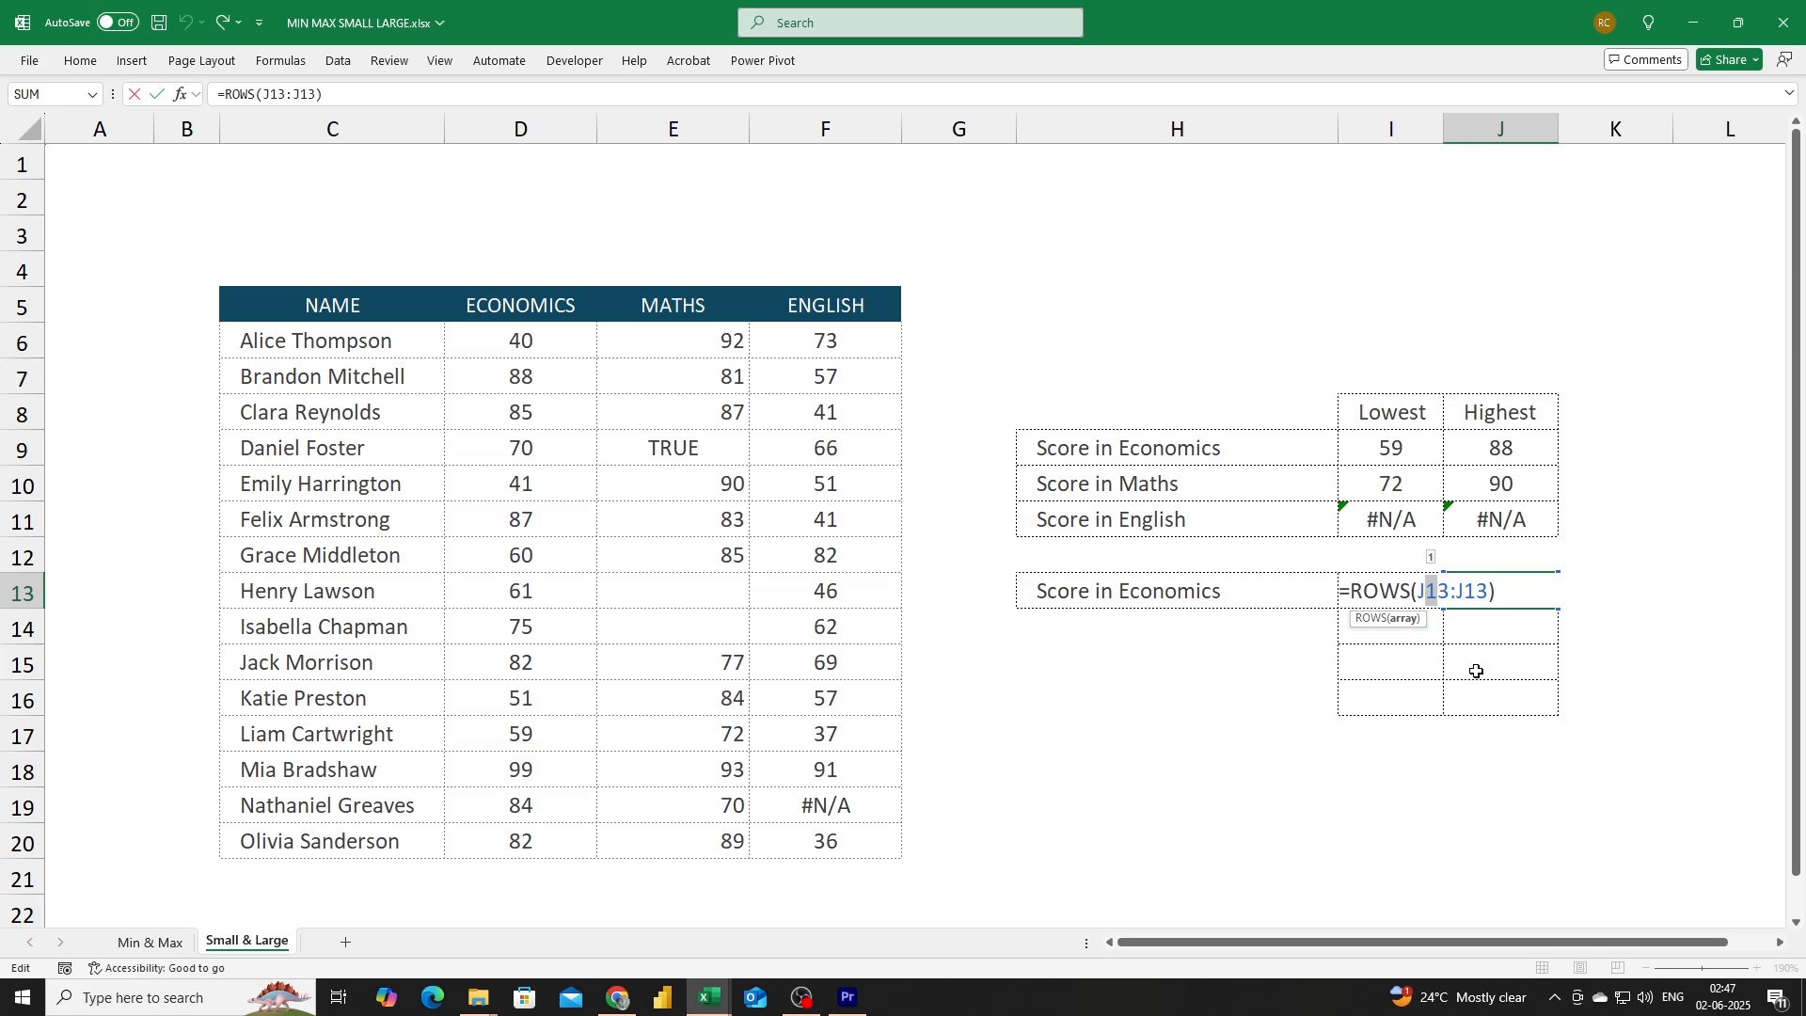
key(F4)
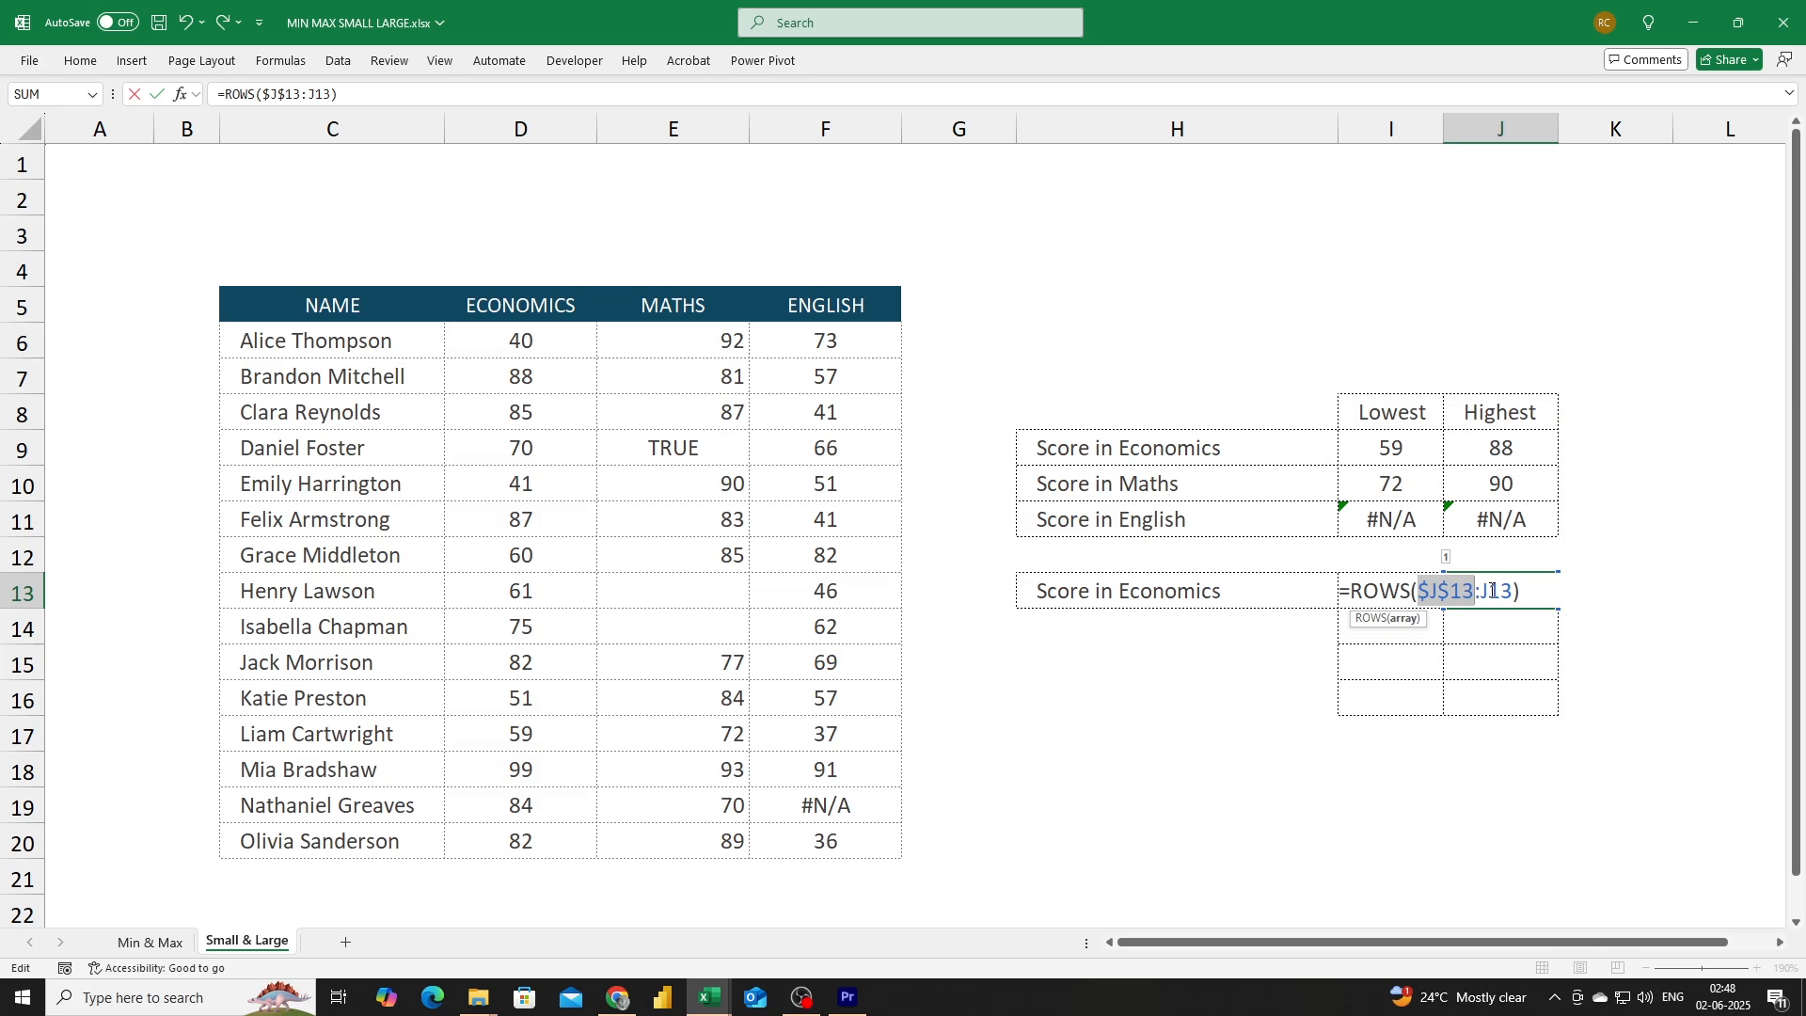
key(Return)
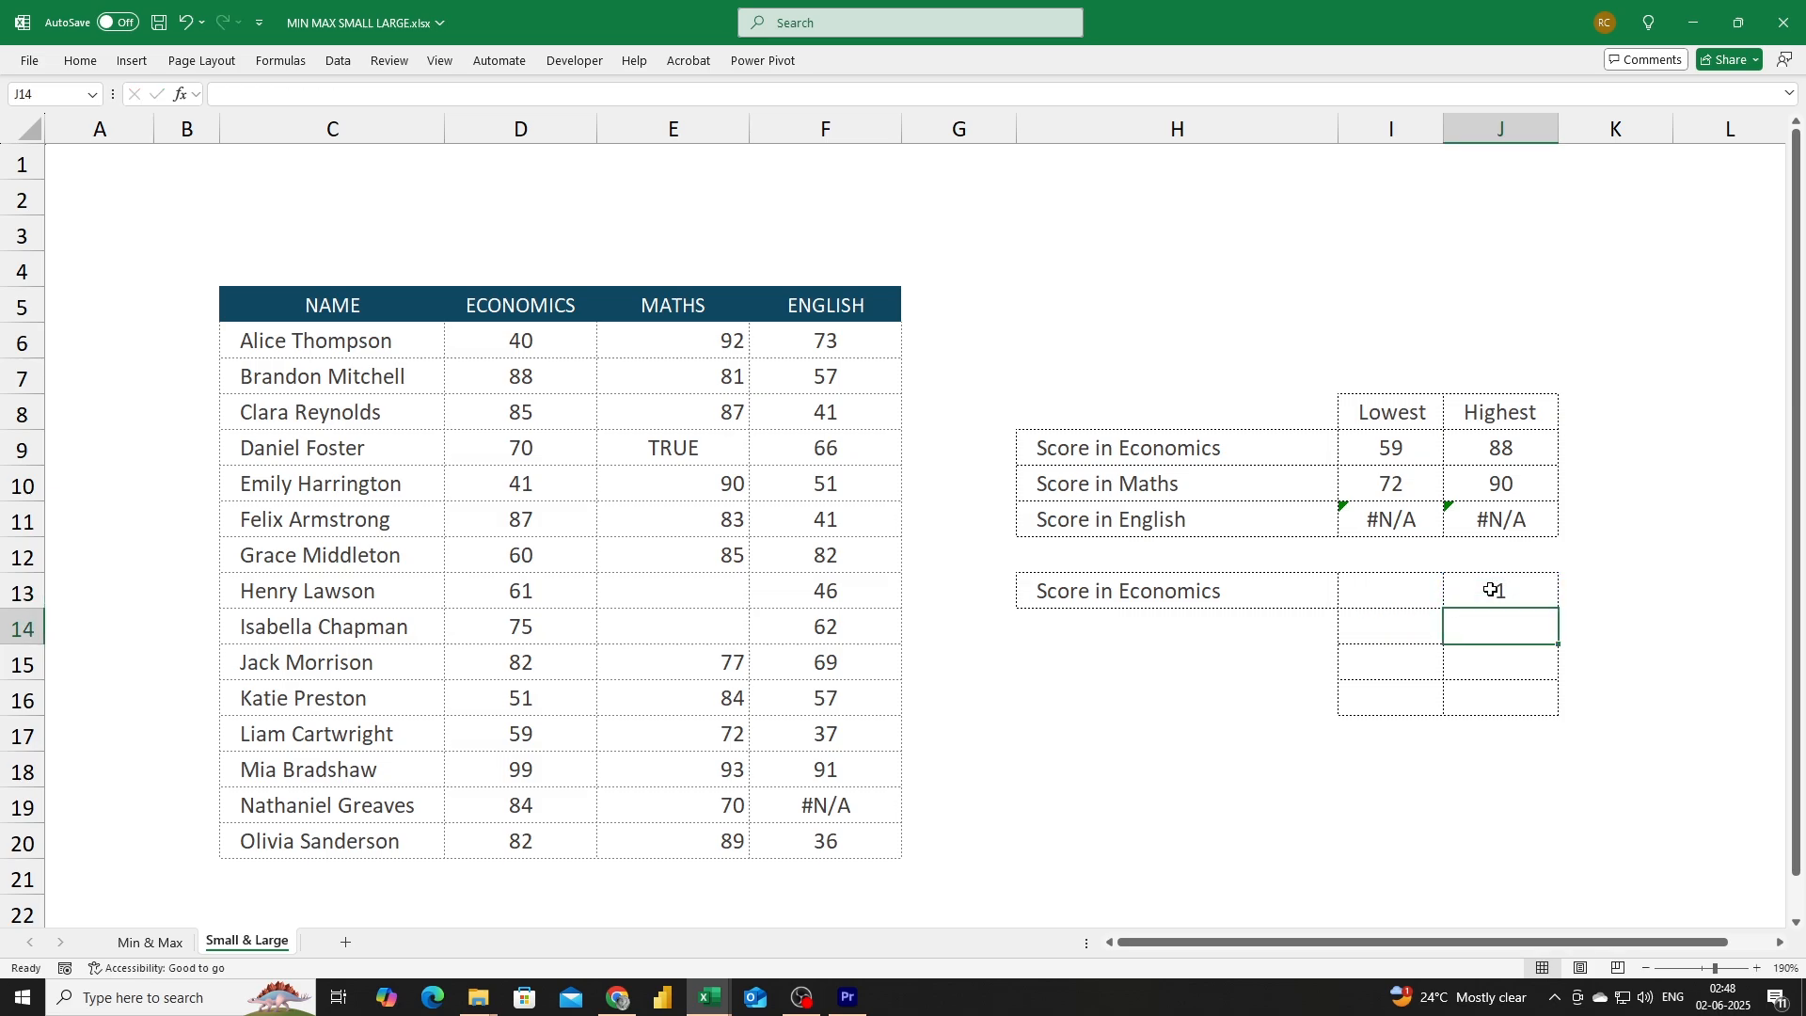
Fill the ROWS formula down from J13 to J16.
click(1498, 592)
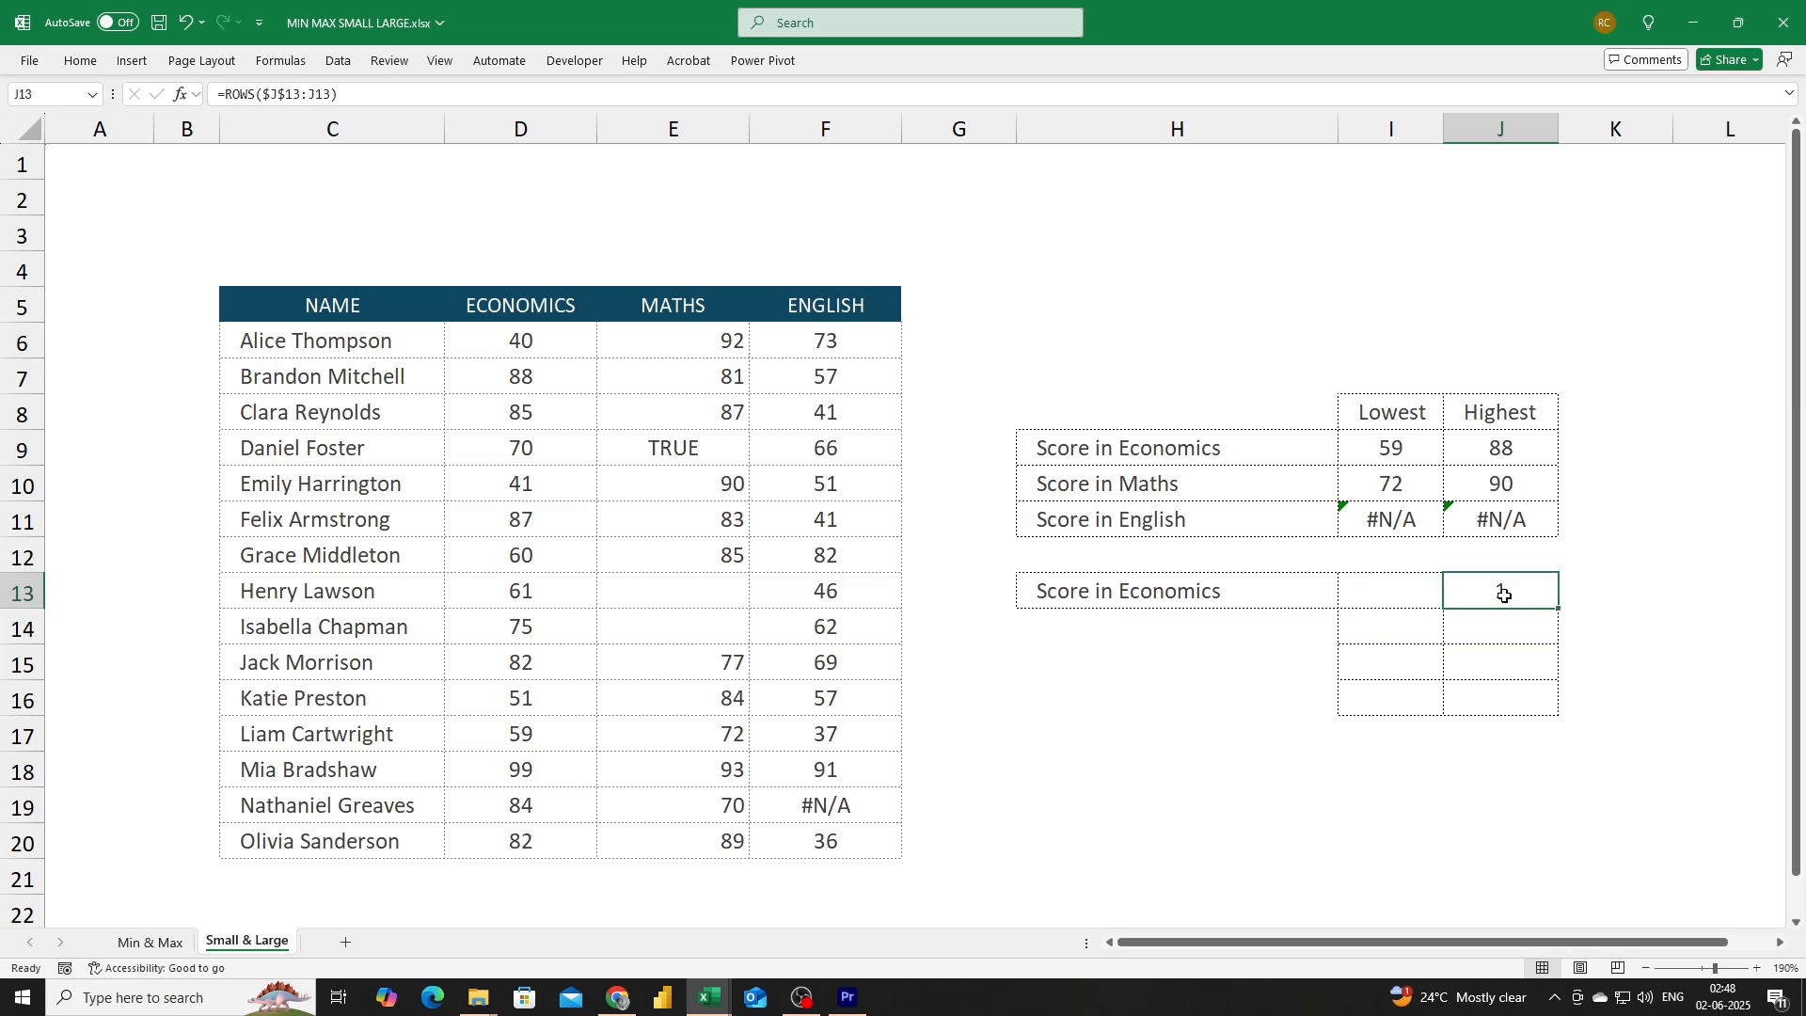
drag(1559, 609, 1557, 715)
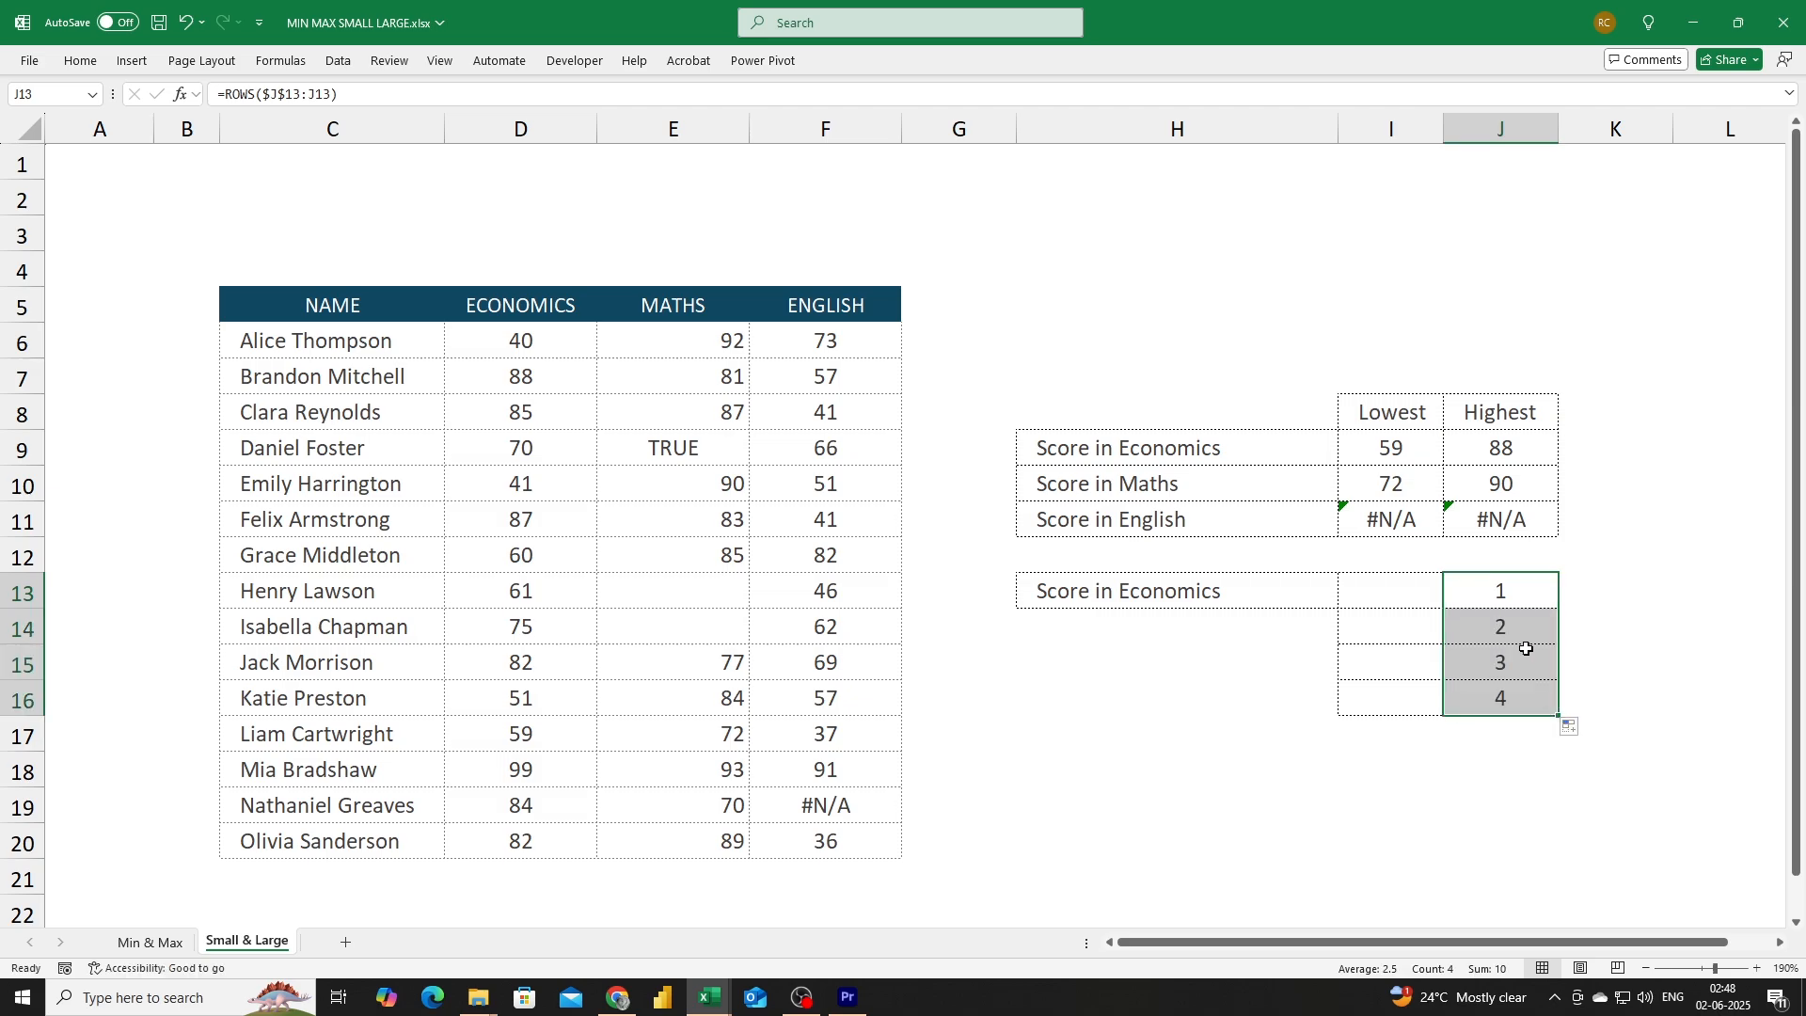
Inspect the copied ROWS formulas in the Highest cells J13 through J16.
click(1502, 591)
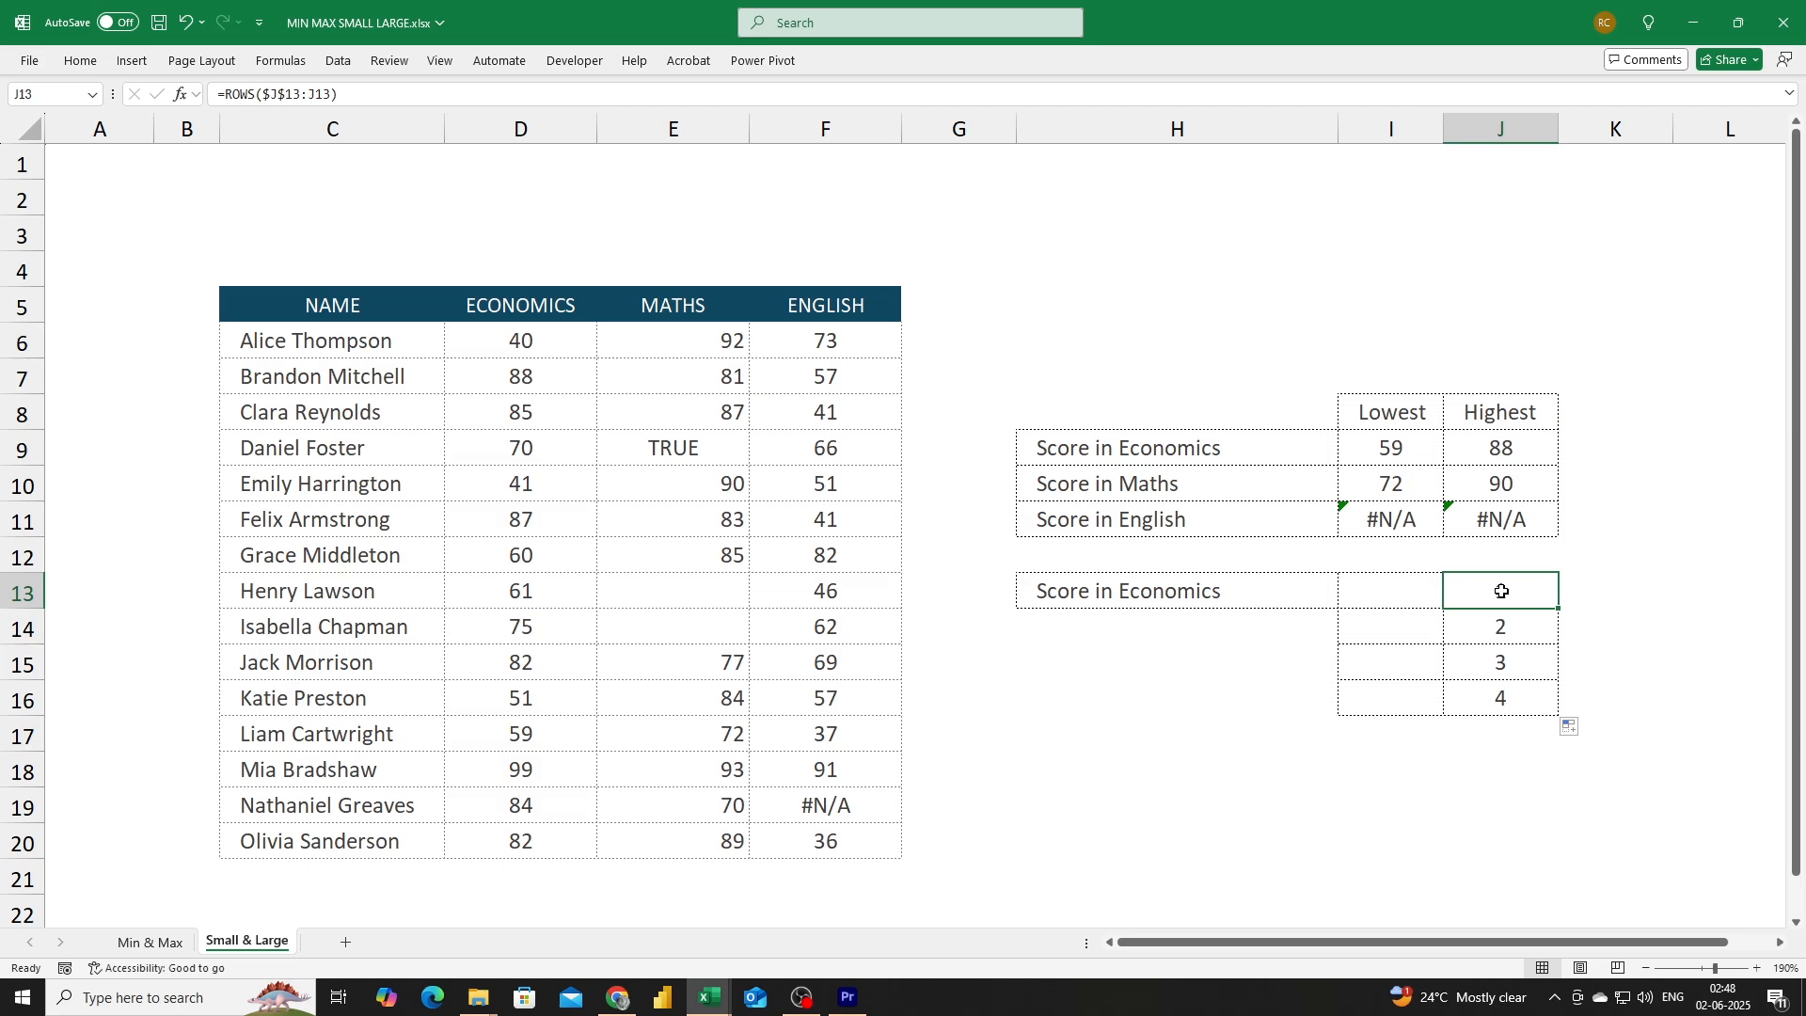
double_click(1502, 590)
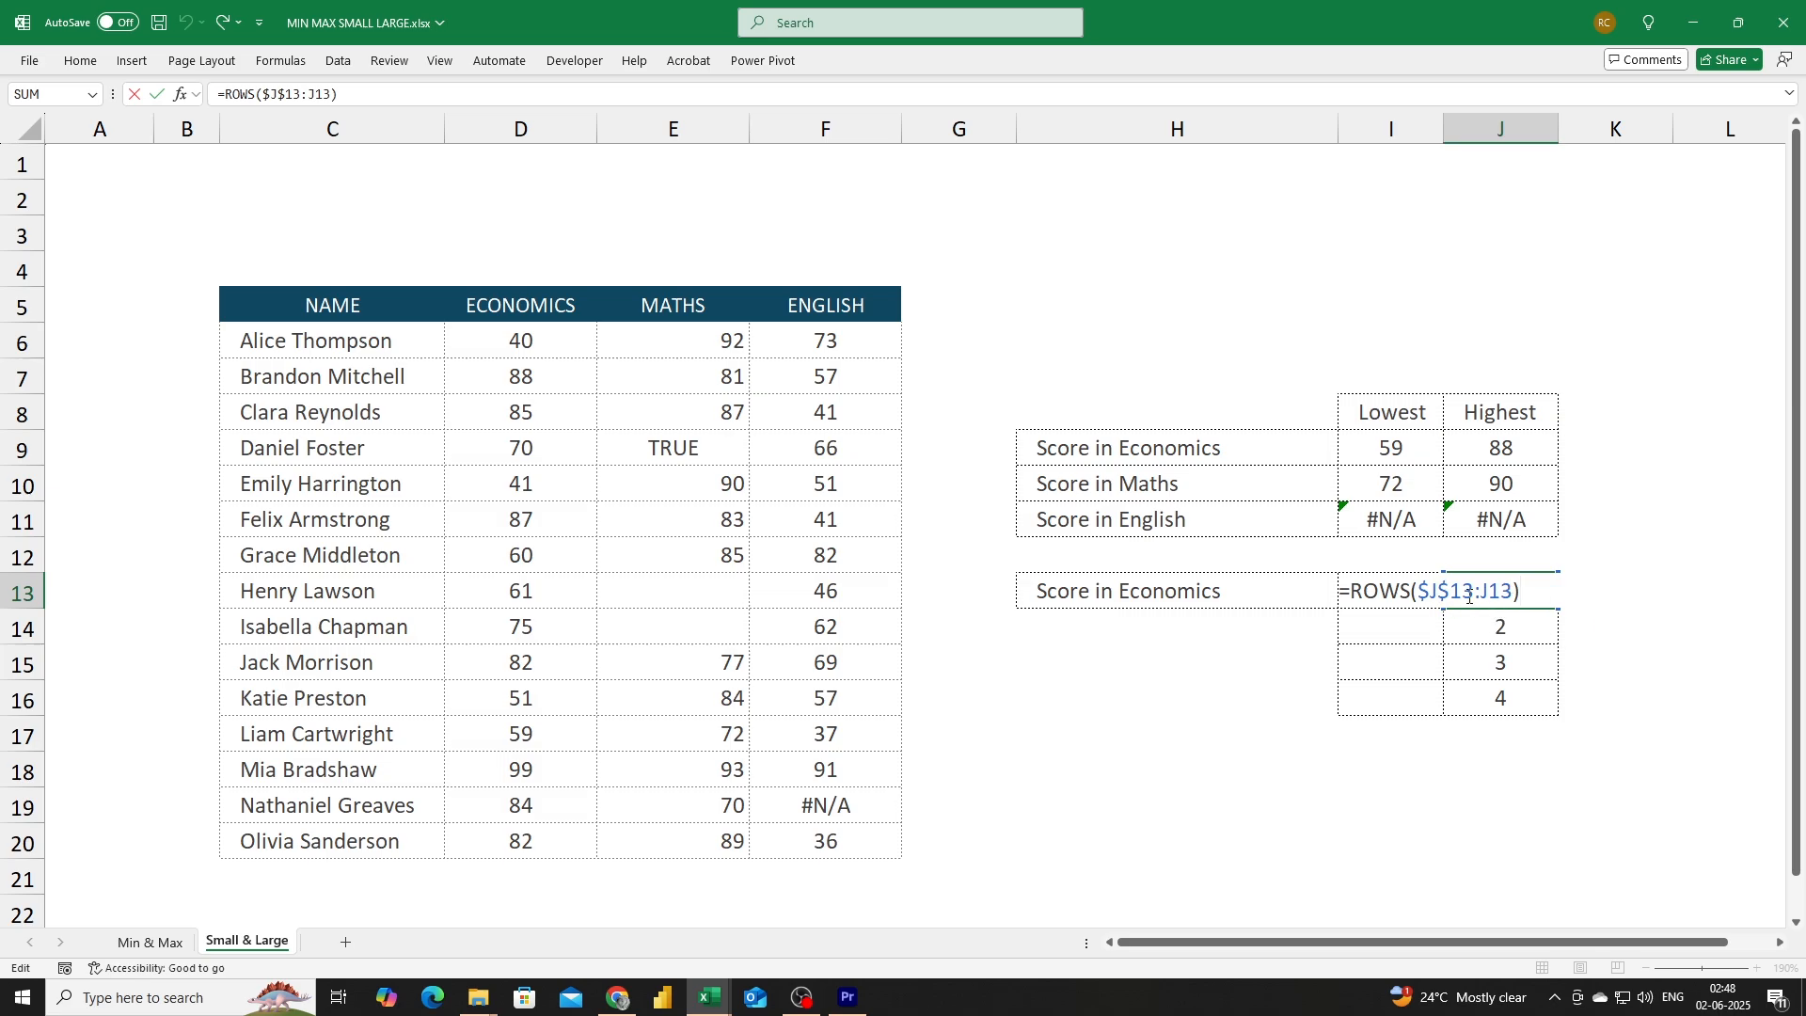
key(Escape)
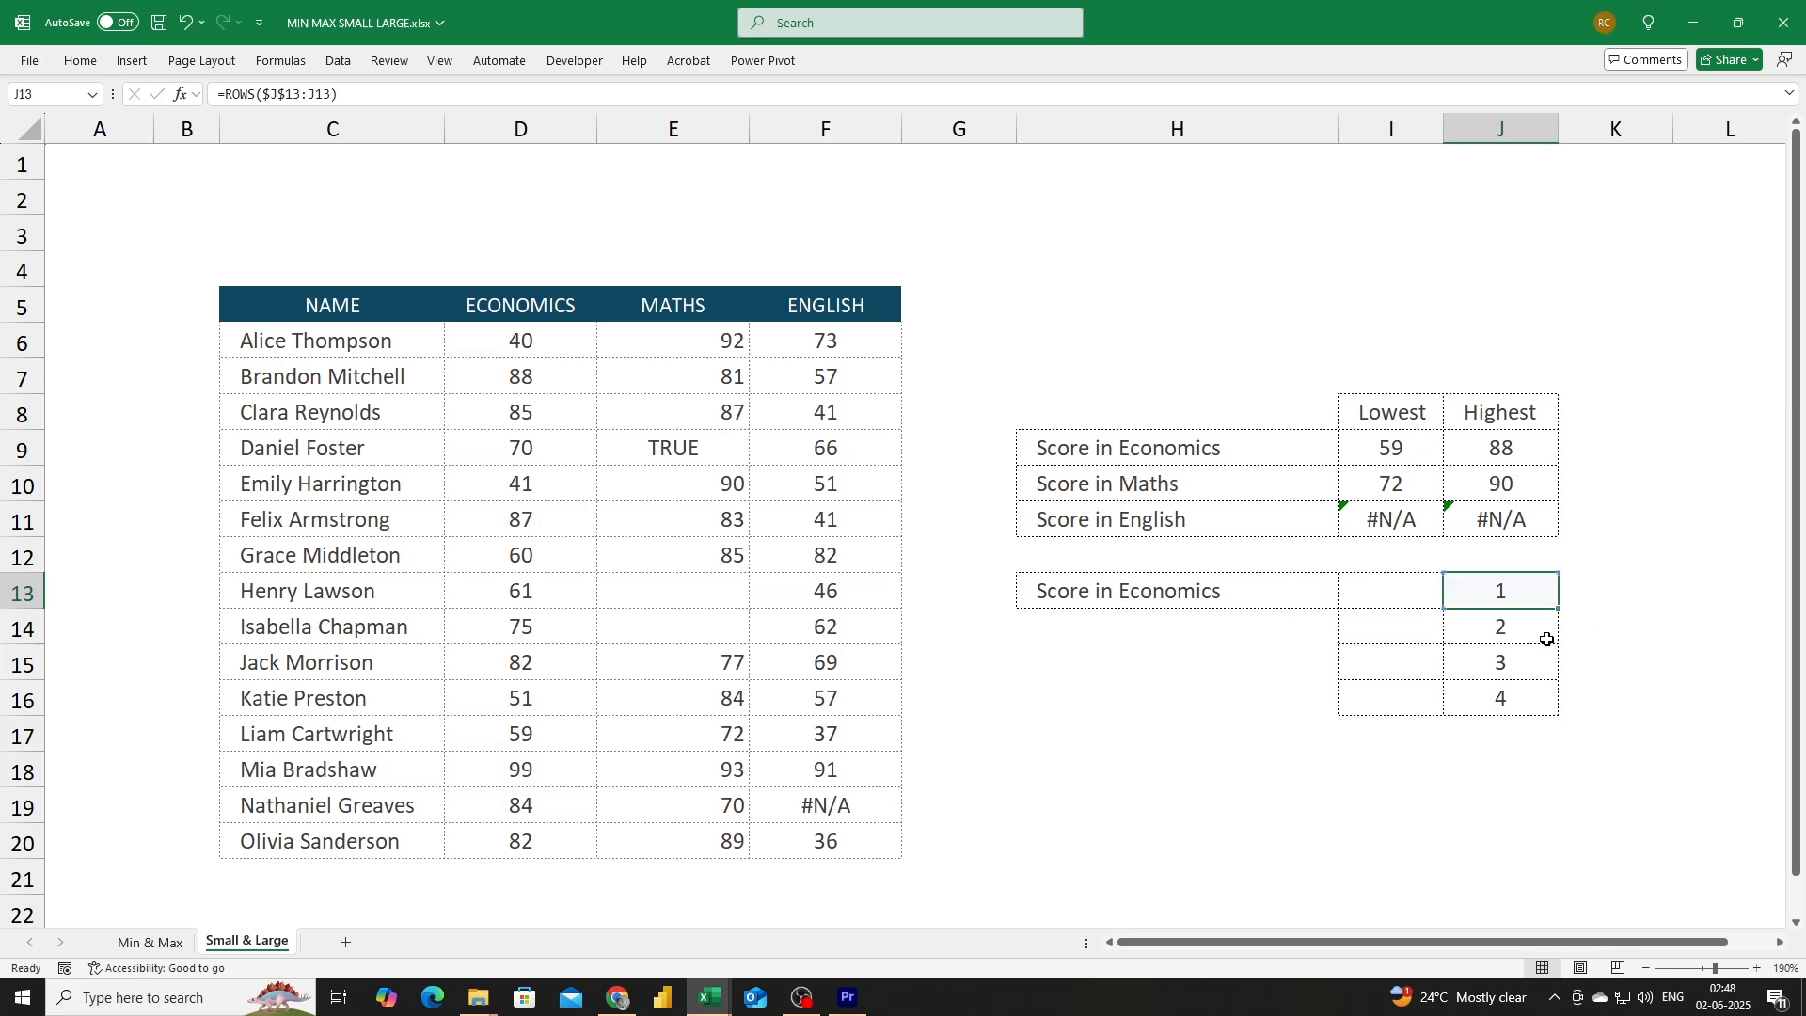
click(1515, 633)
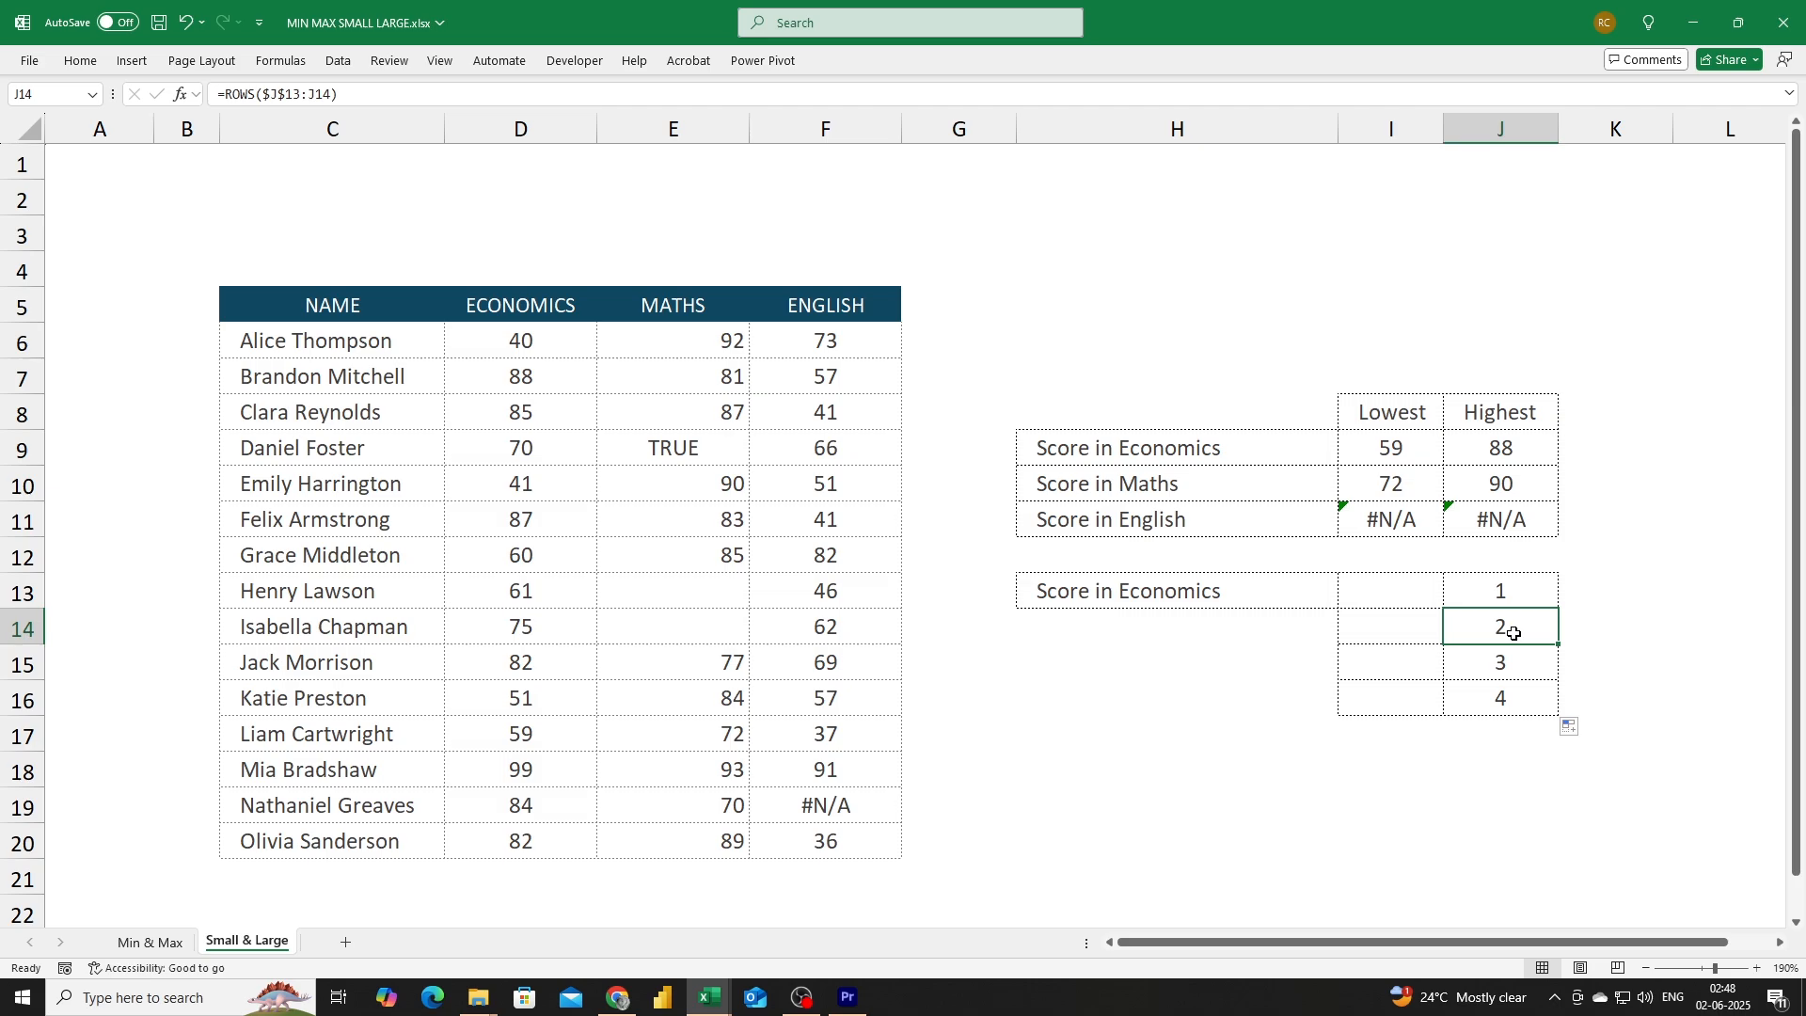
double_click(1514, 633)
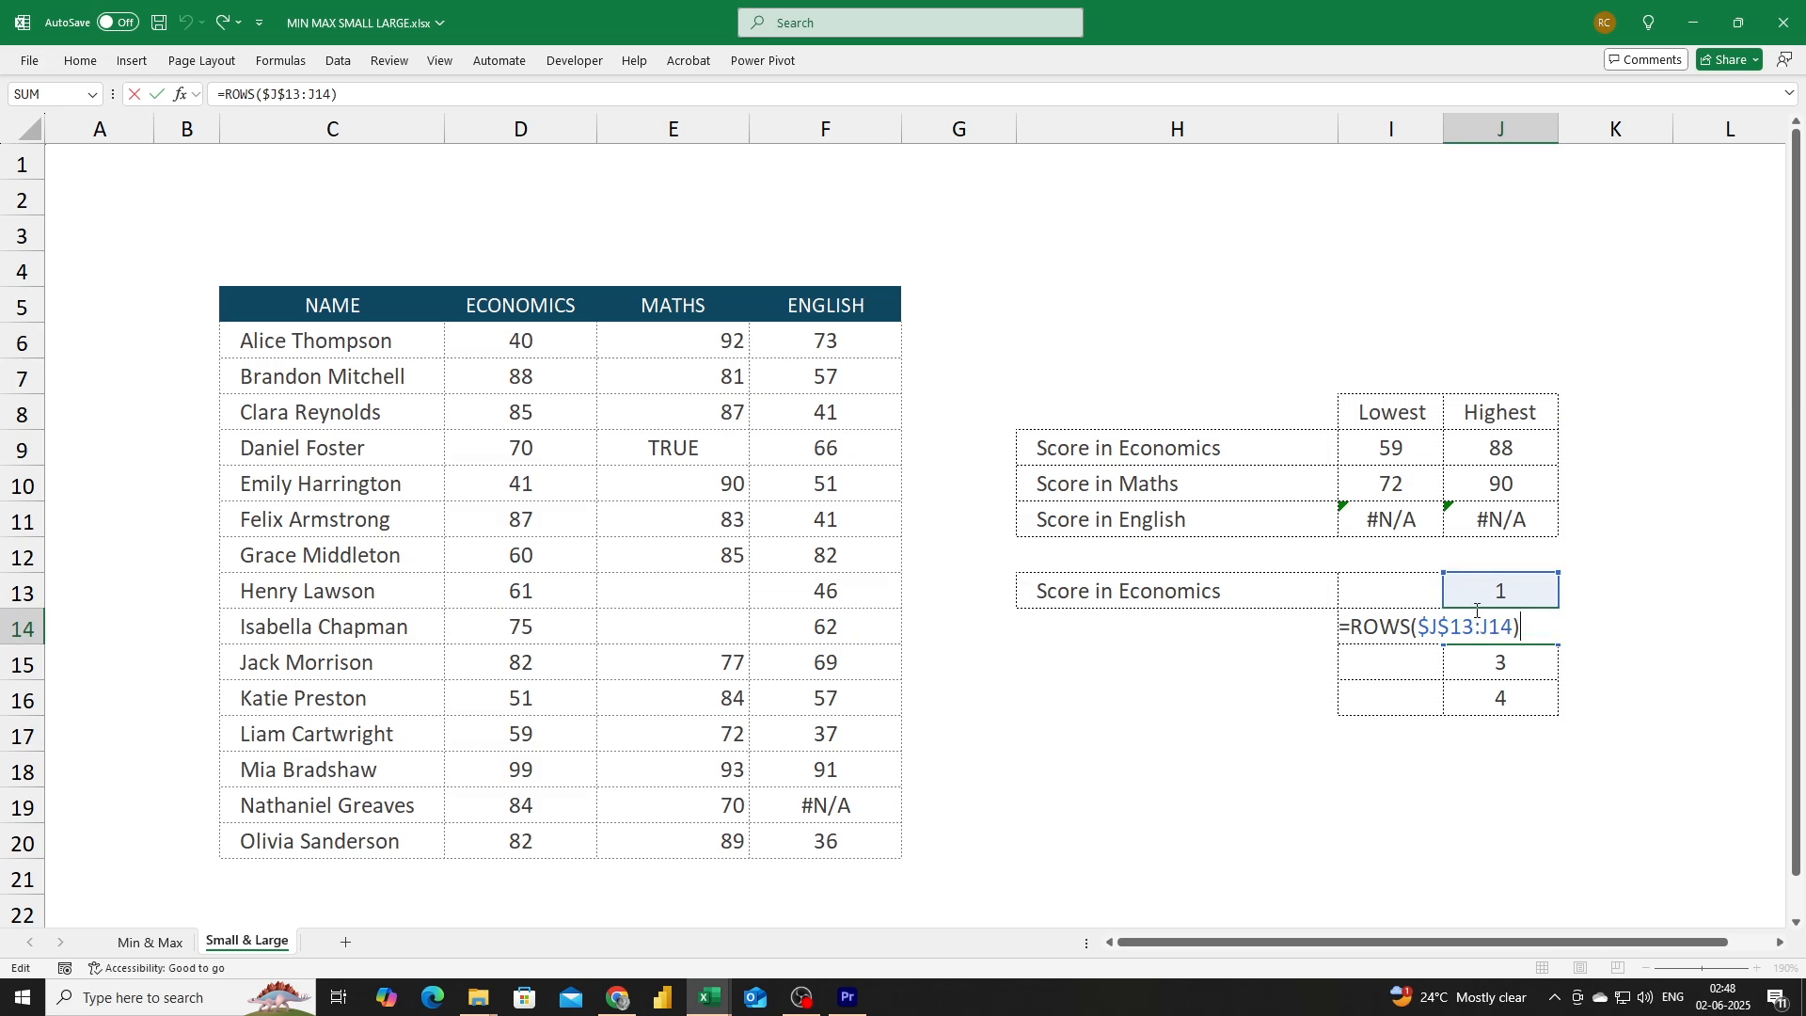
key(Return)
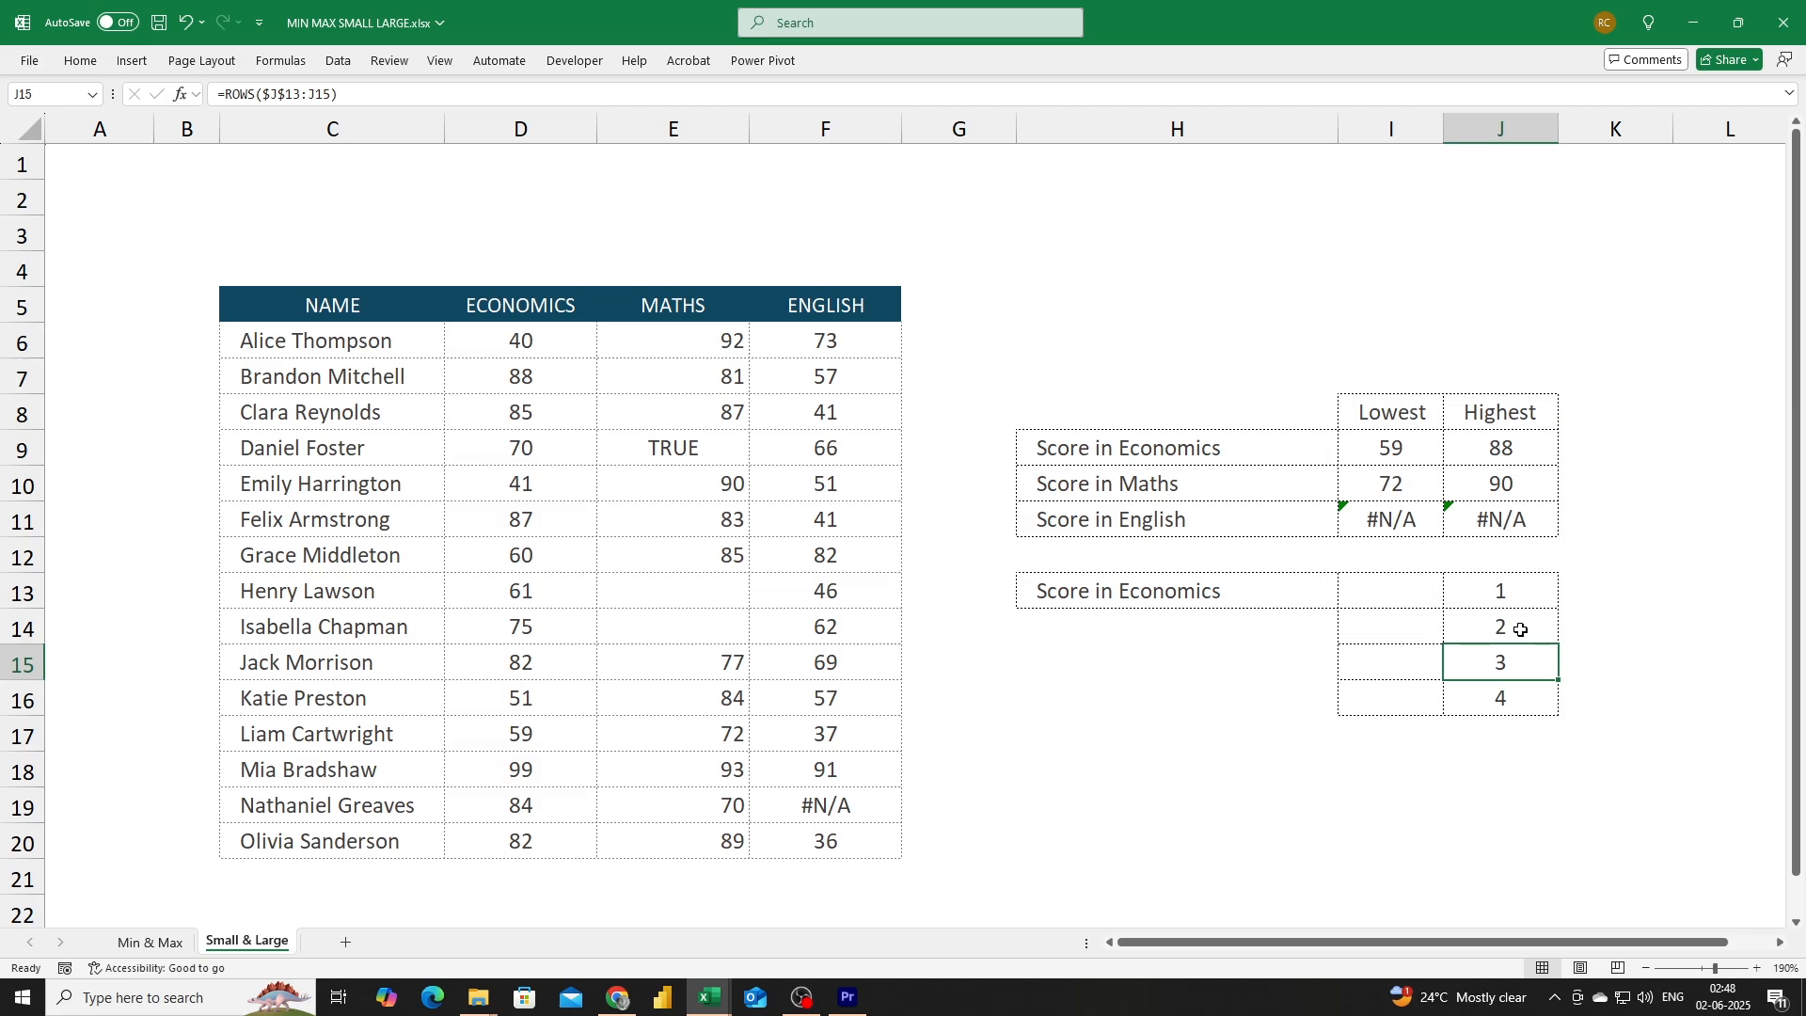
key(F2)
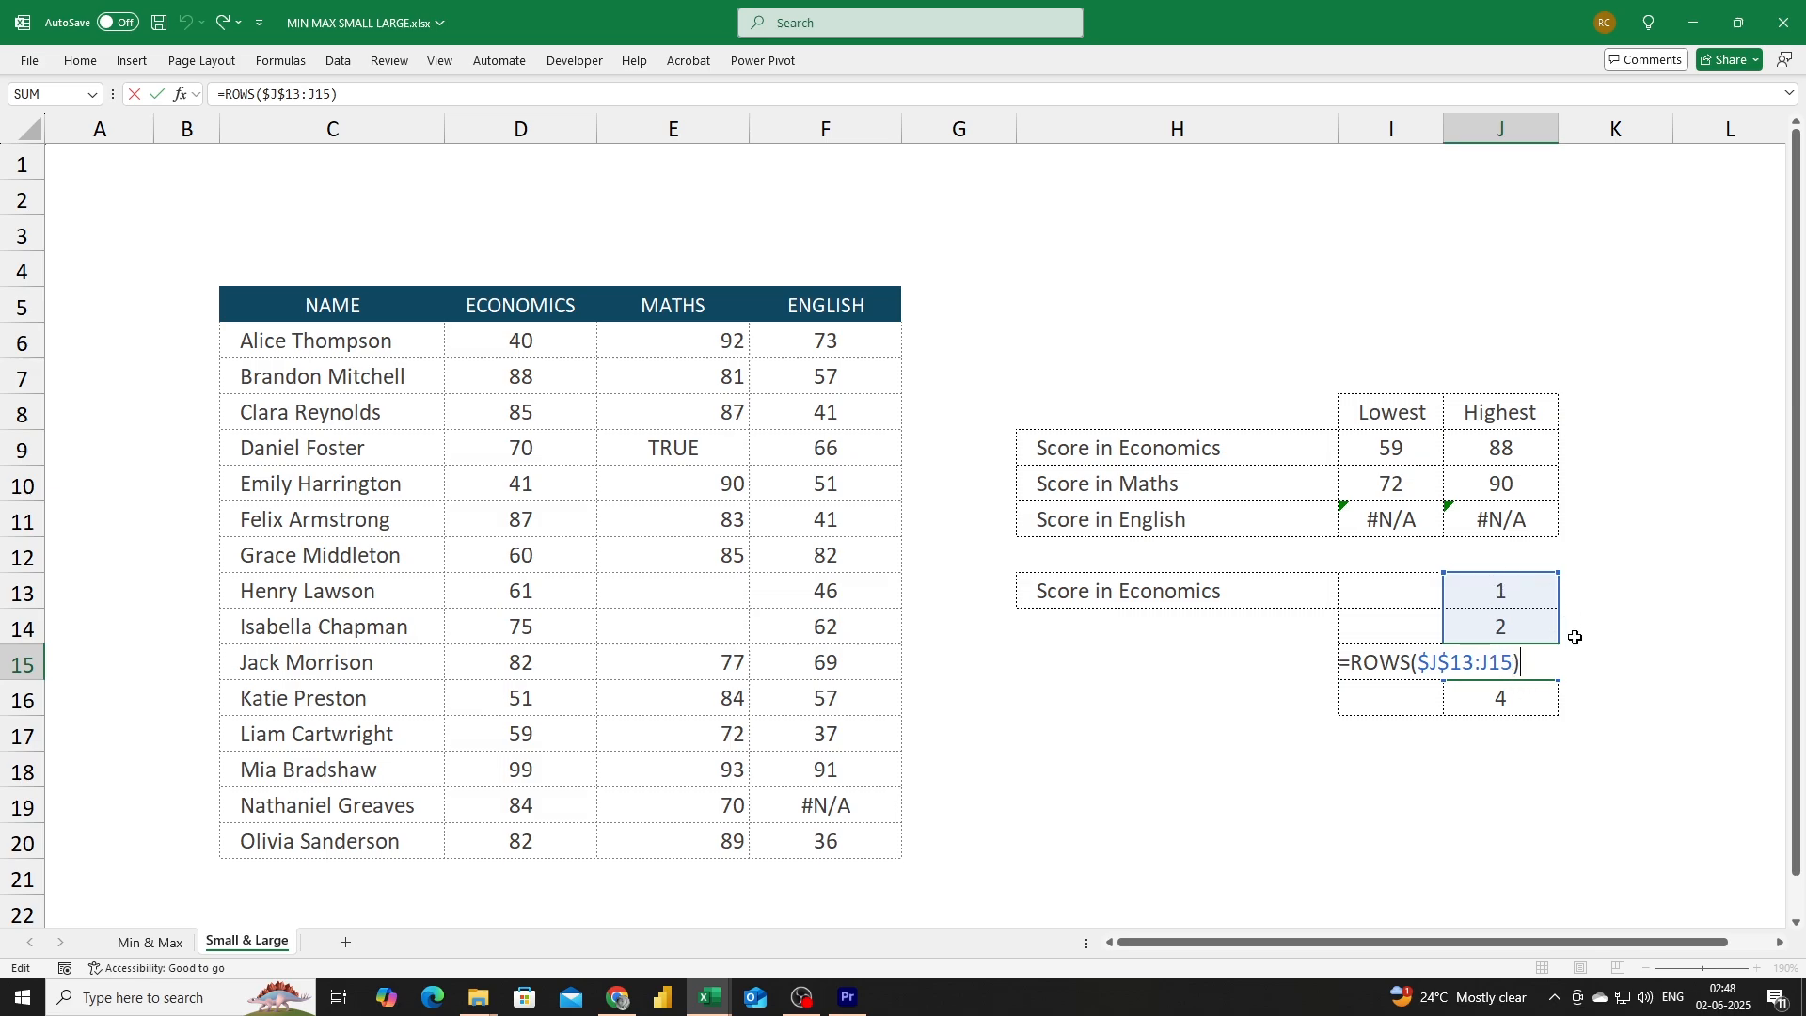
key(Return)
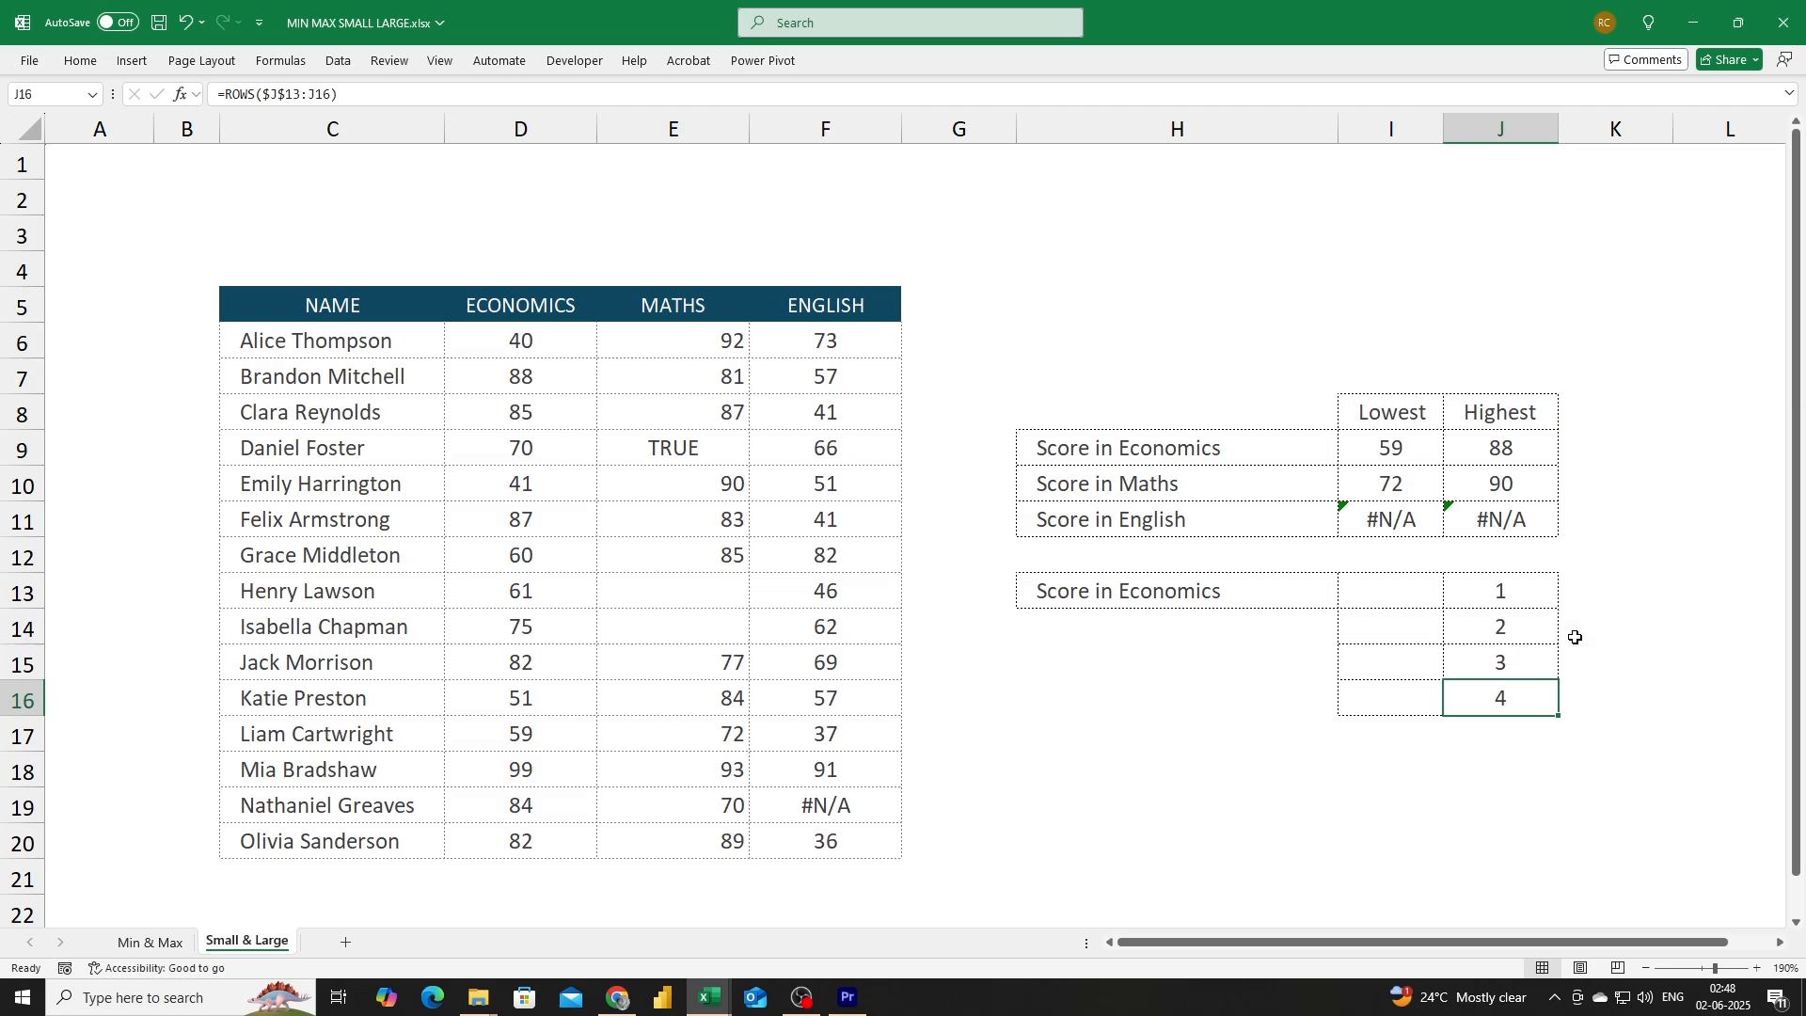
click(1511, 596)
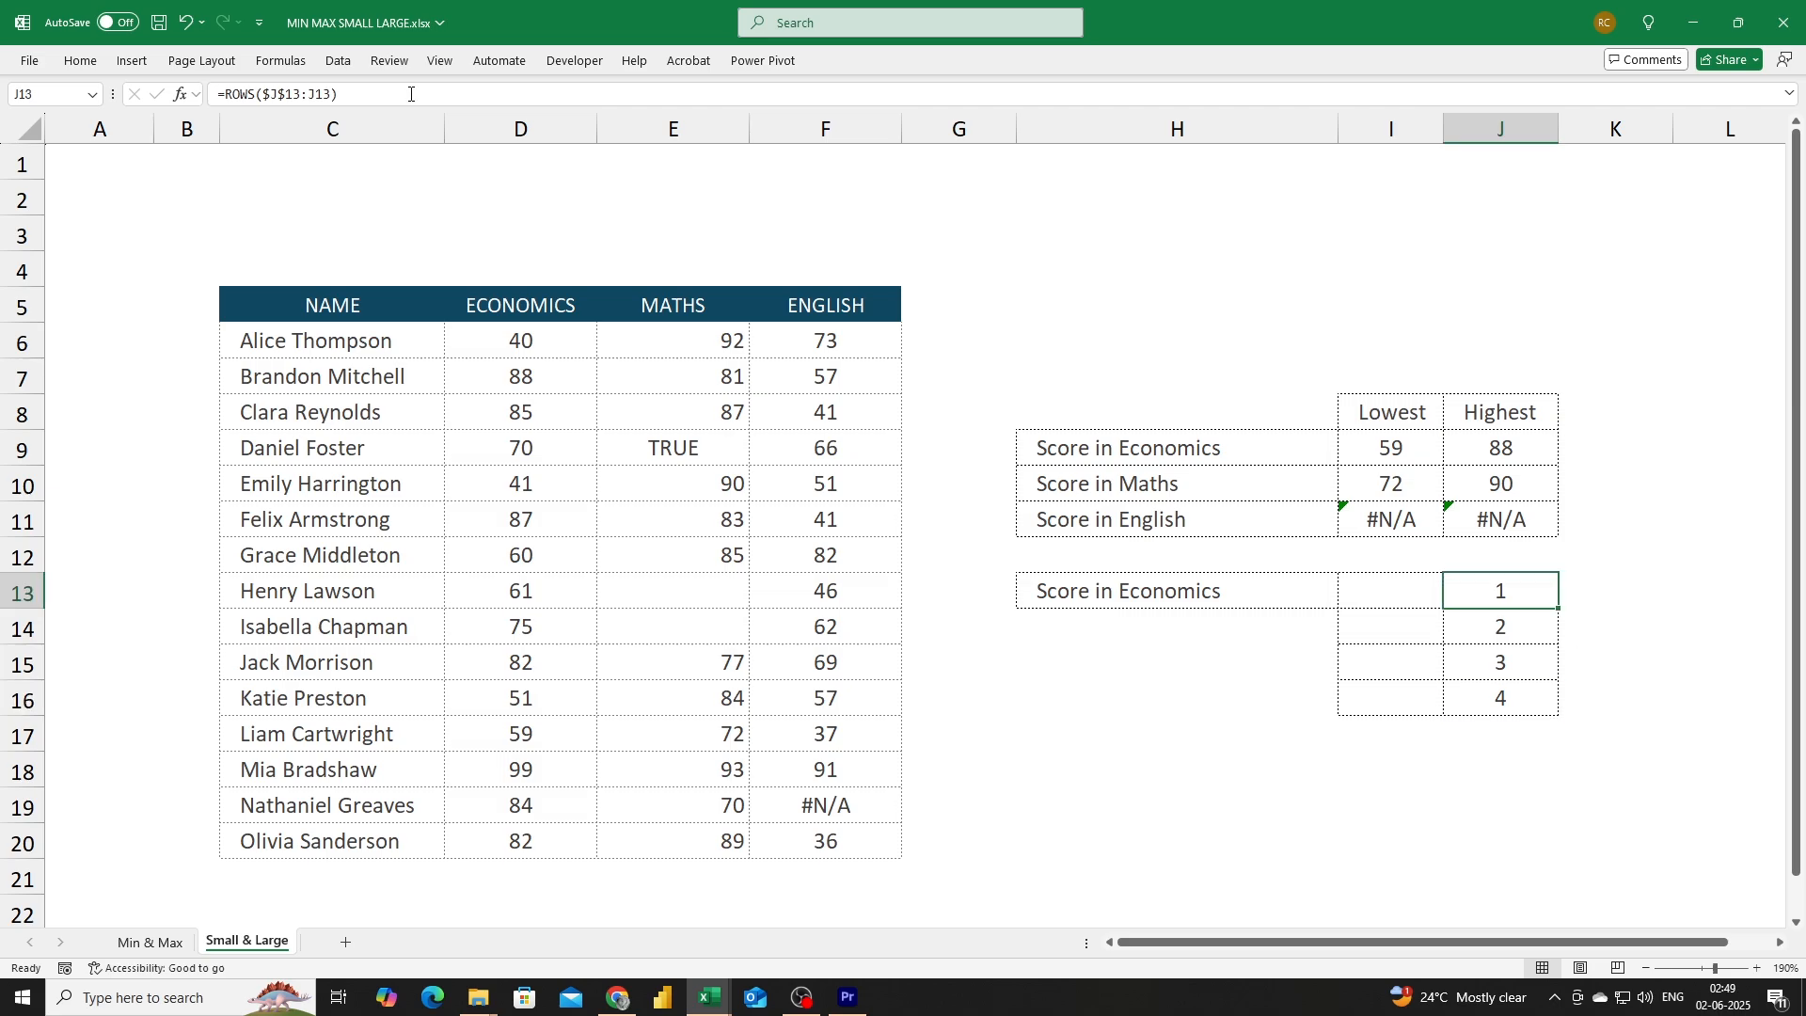
Wrap the J13 counter in LARGE over the Economics scores, making =LARGE(D6:D20,ROWS($J$13:J13)).
key(F2)
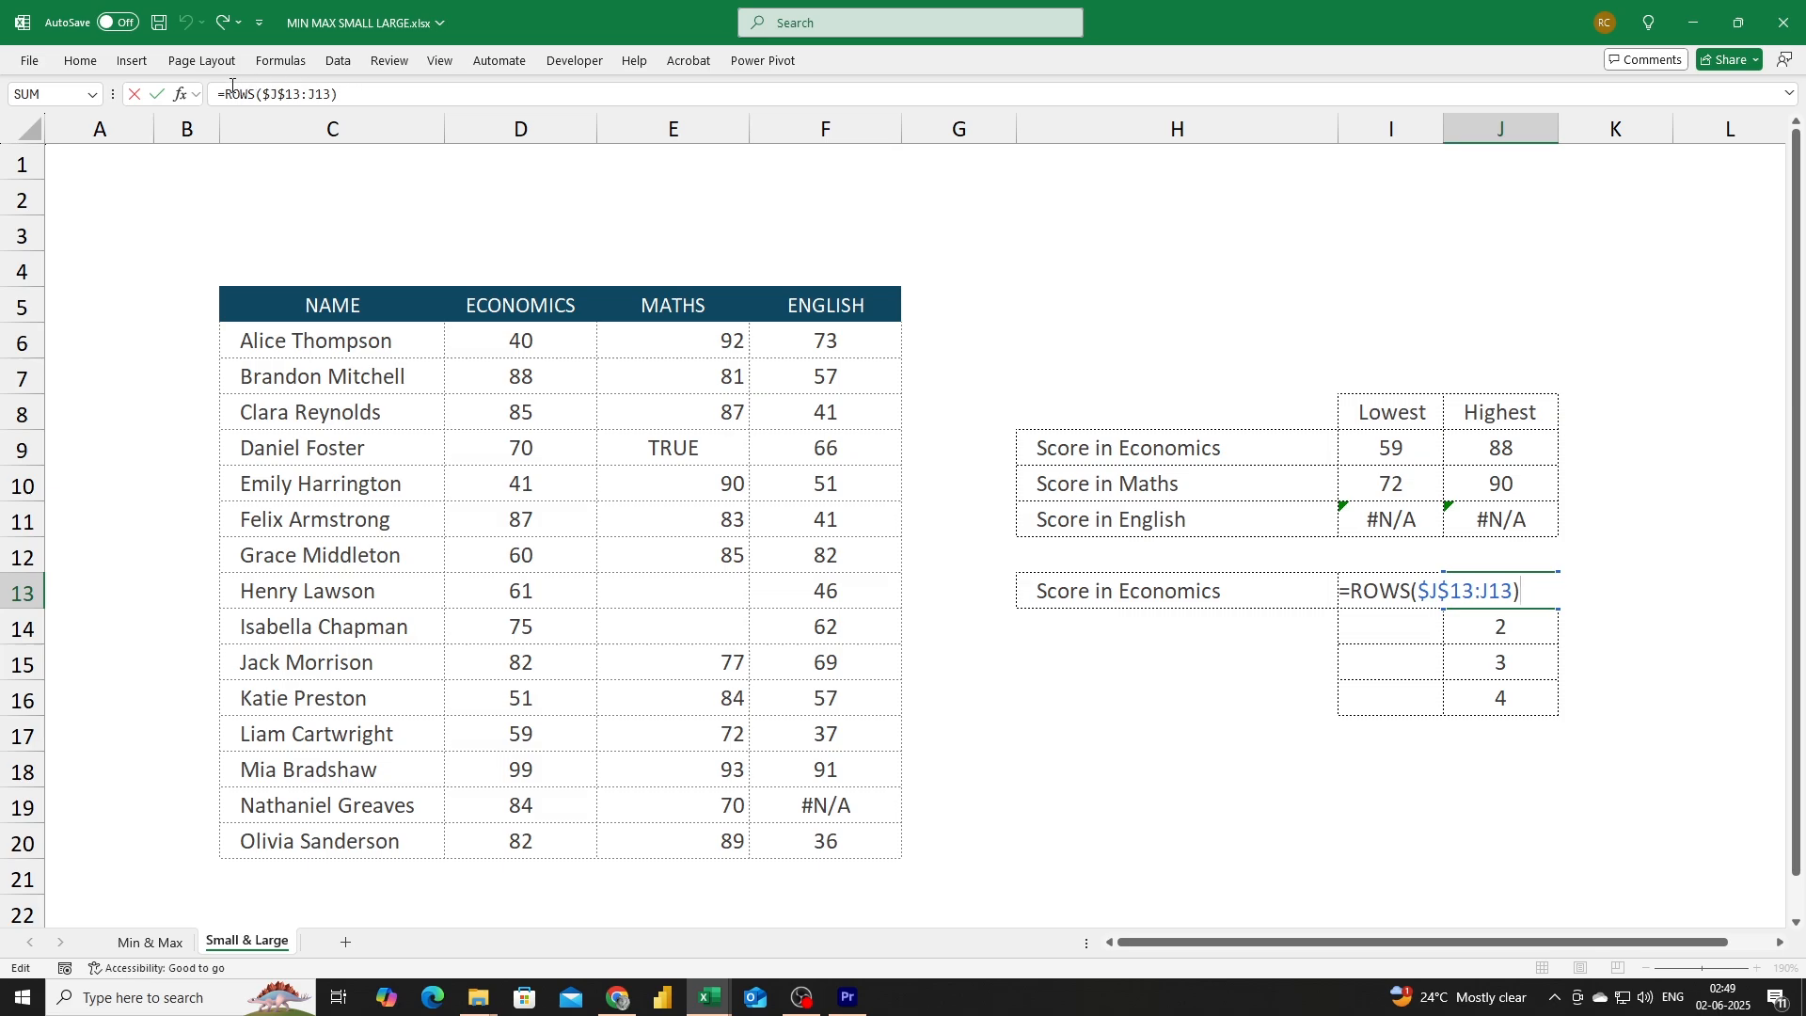
click(226, 91)
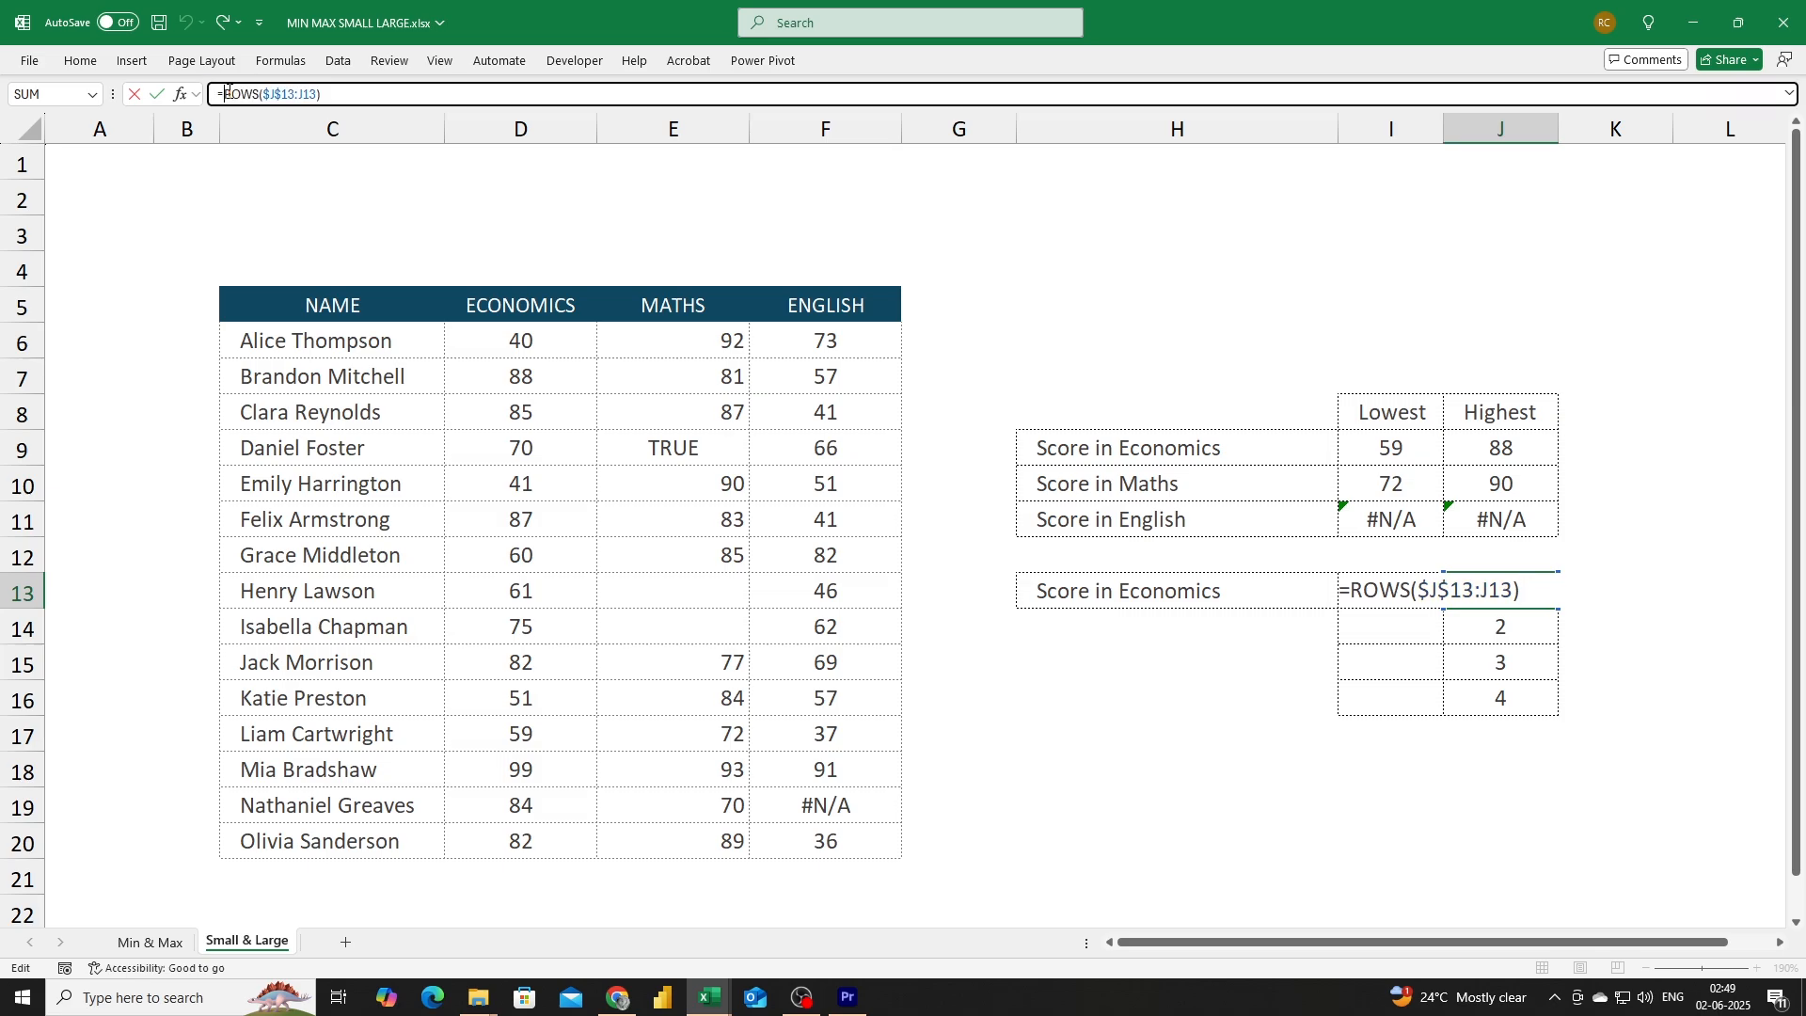
text(la)
key(Down)
key(Tab)
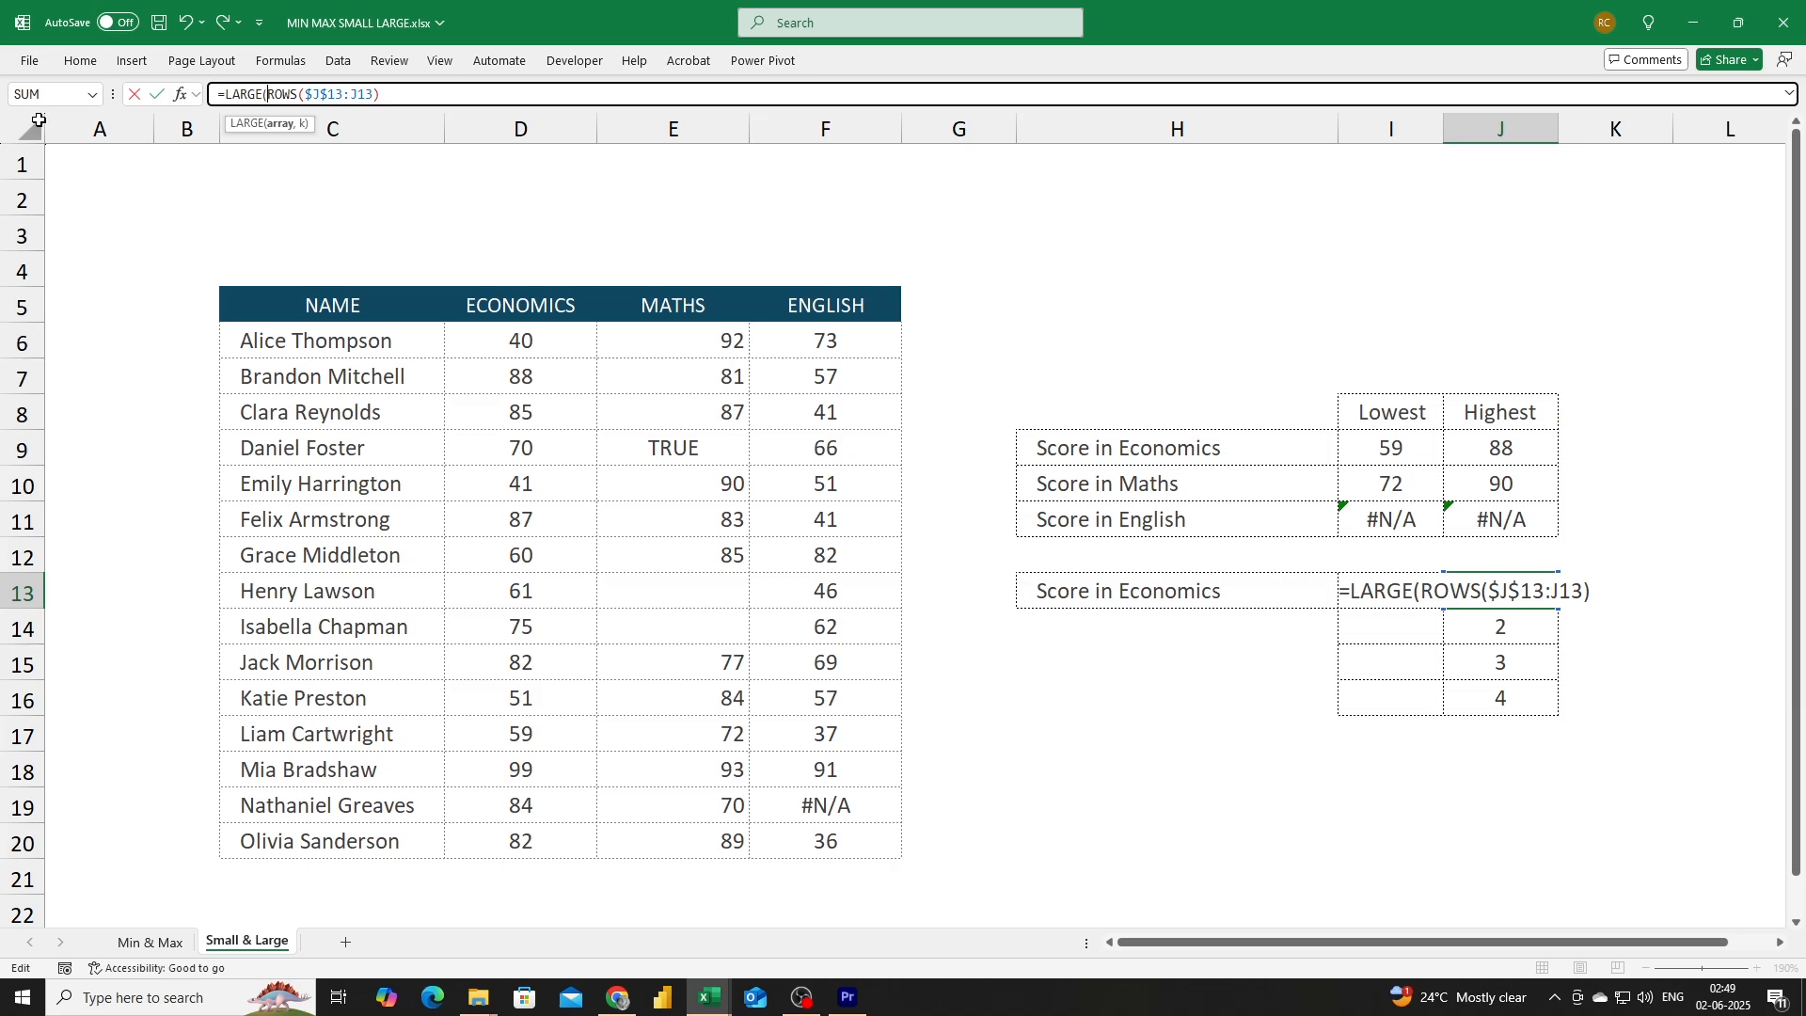
drag(565, 343, 543, 839)
text(,)
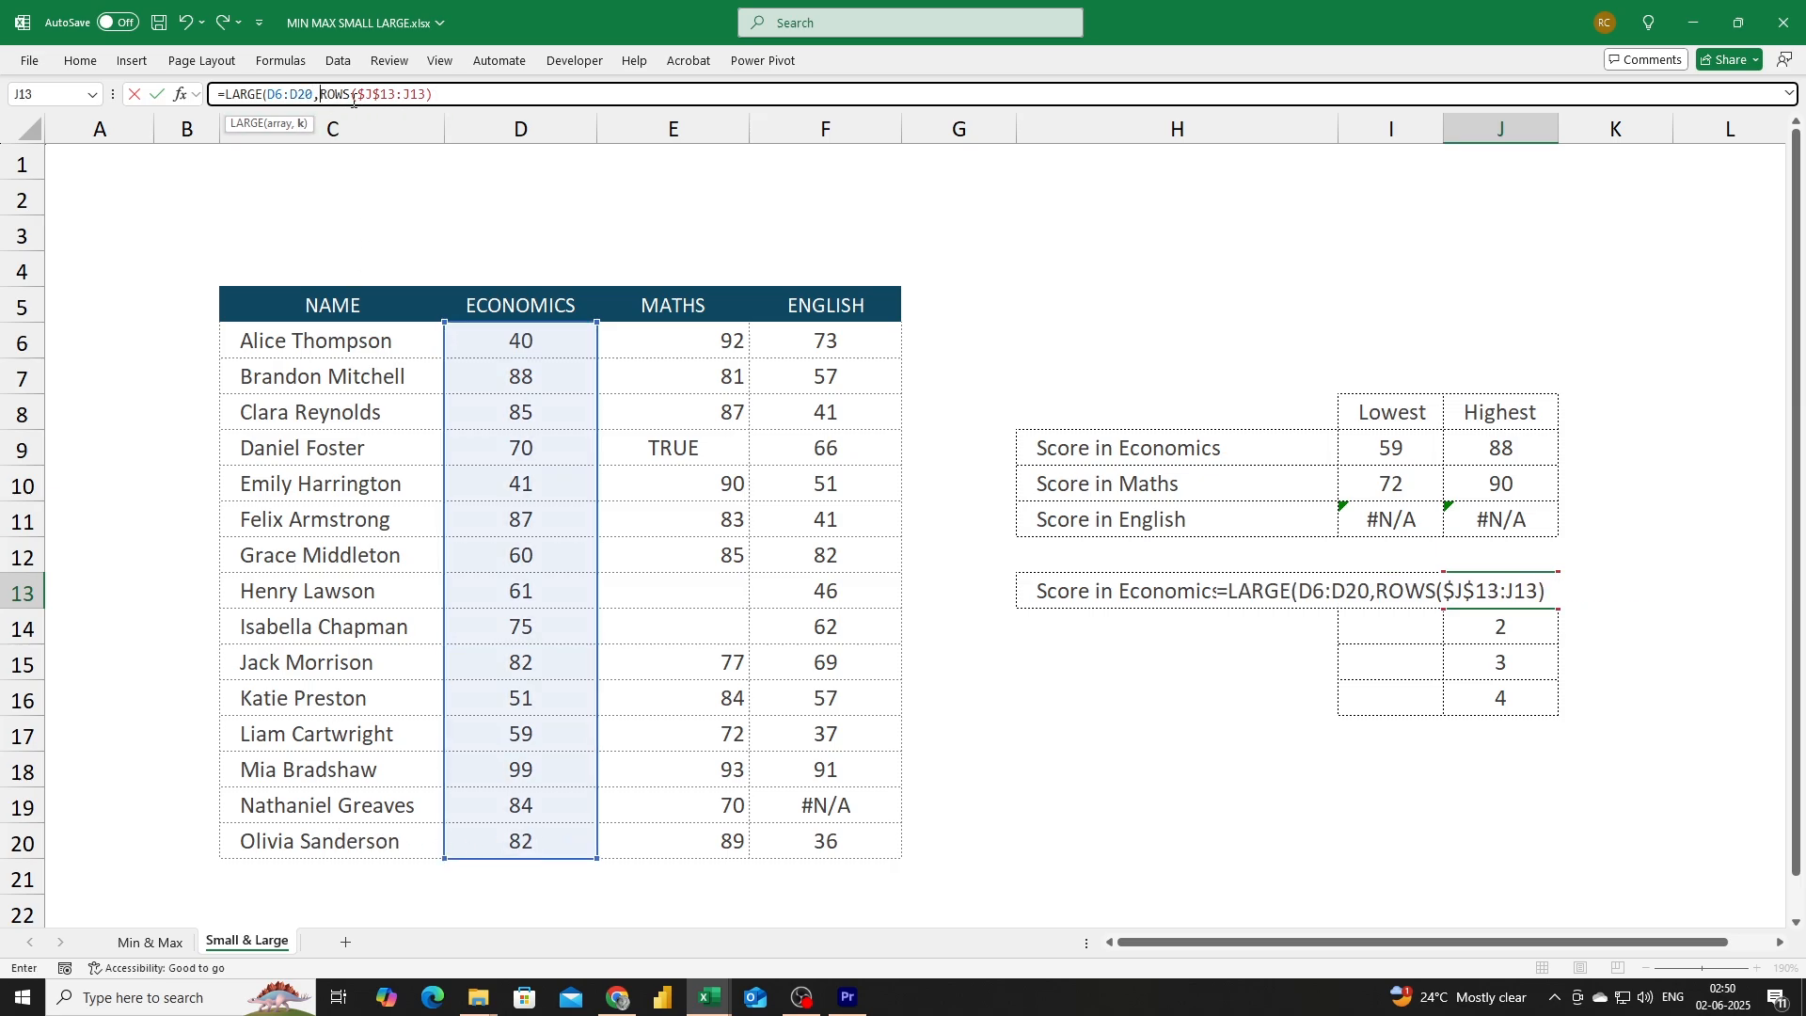
click(454, 87)
text())
key(Return)
key(Up)
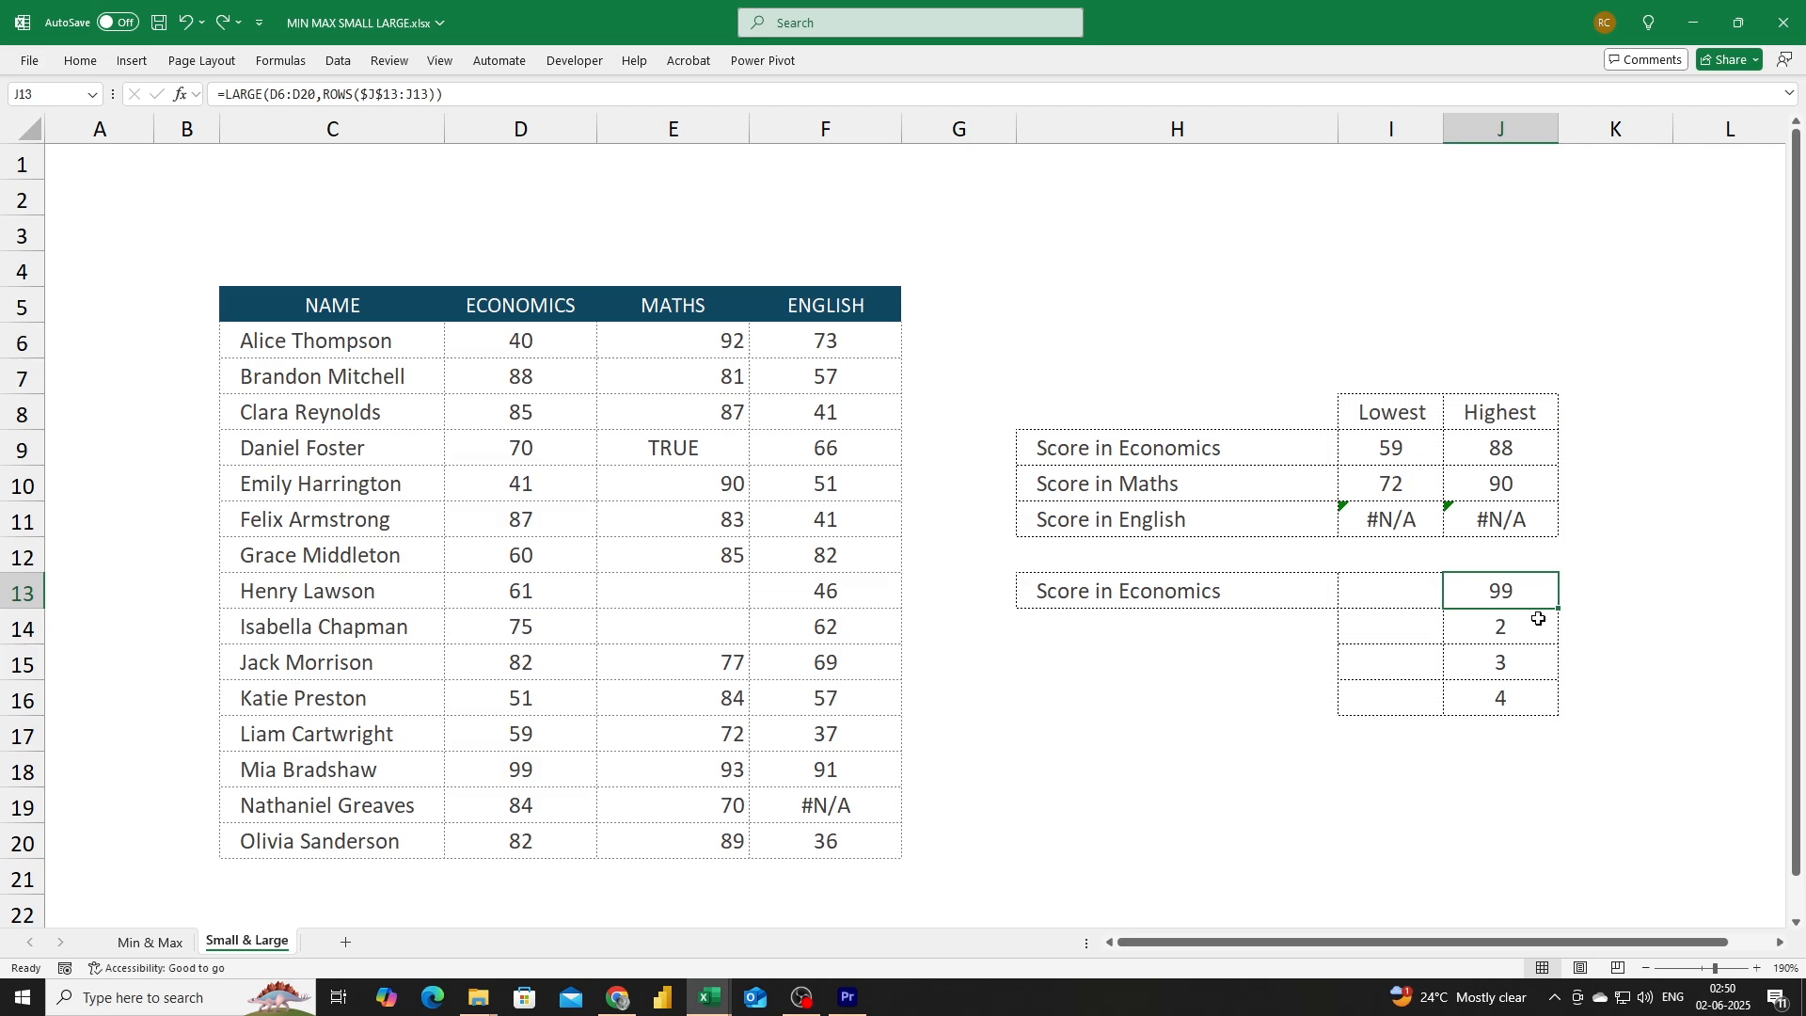
Lock the LARGE range as $D$6:$D$20 in J13 and fill the formula down to J16.
double_click(1506, 598)
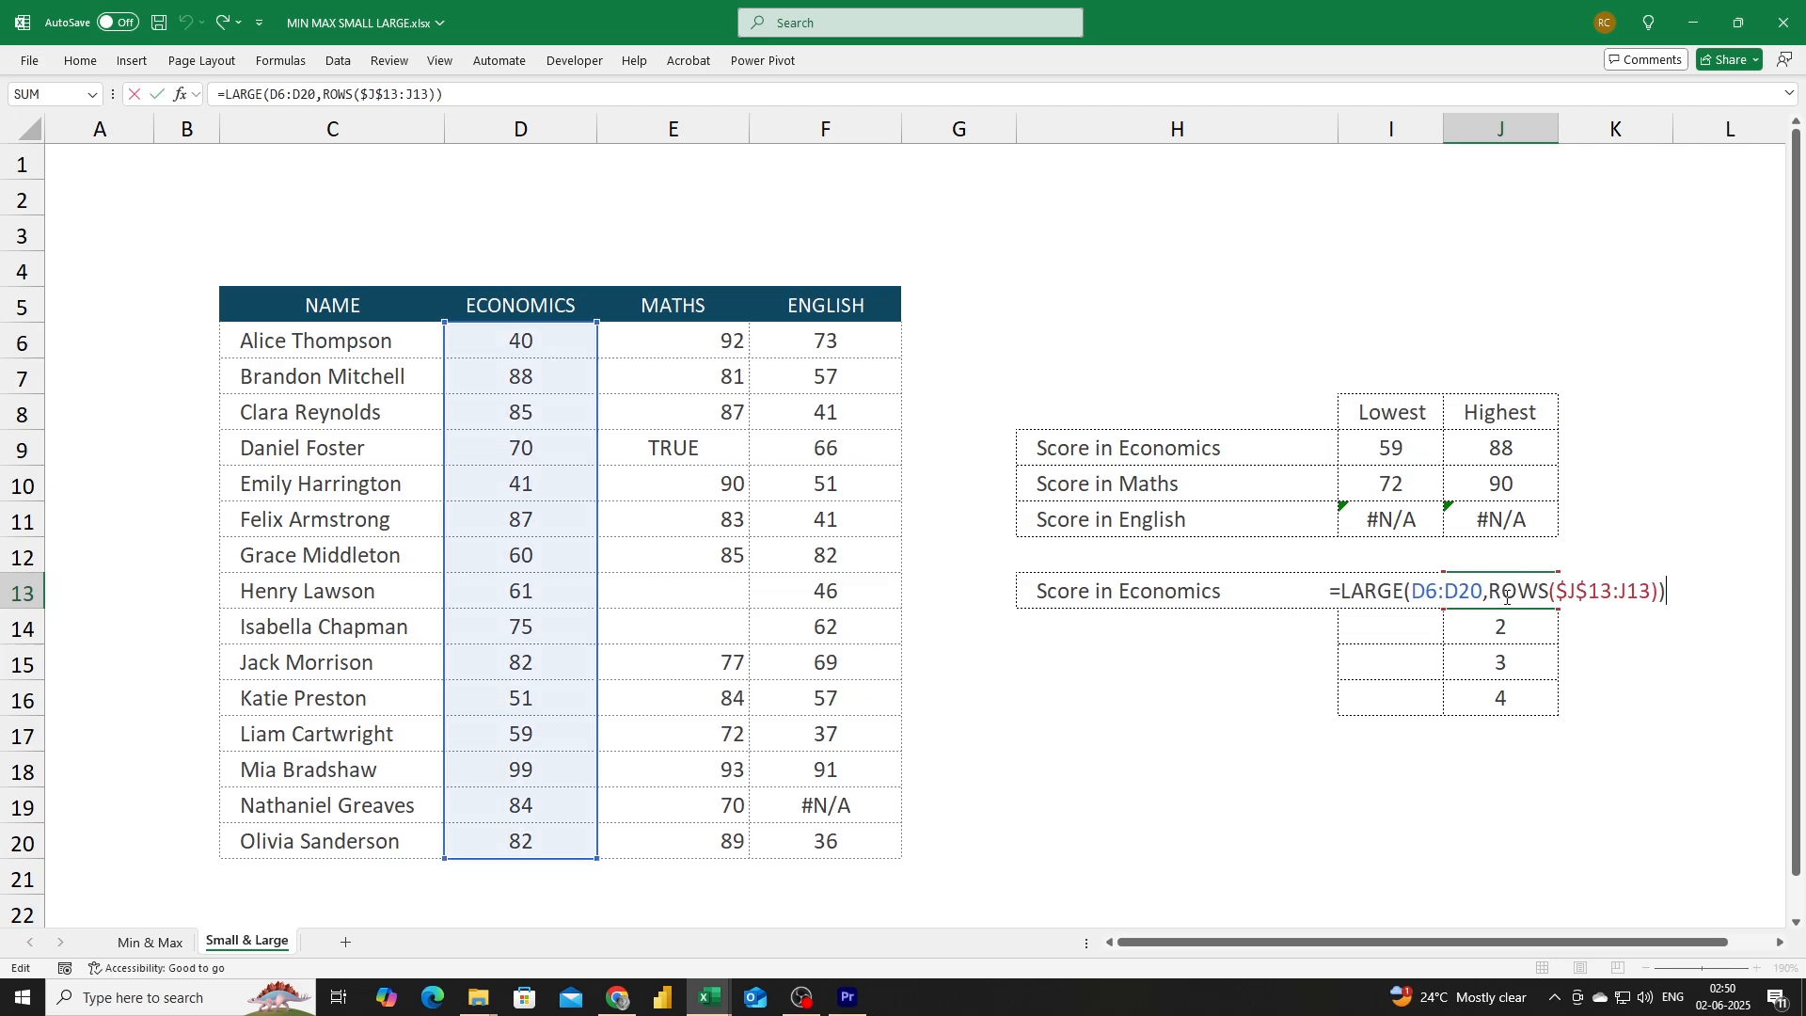
double_click(1442, 589)
key(F4)
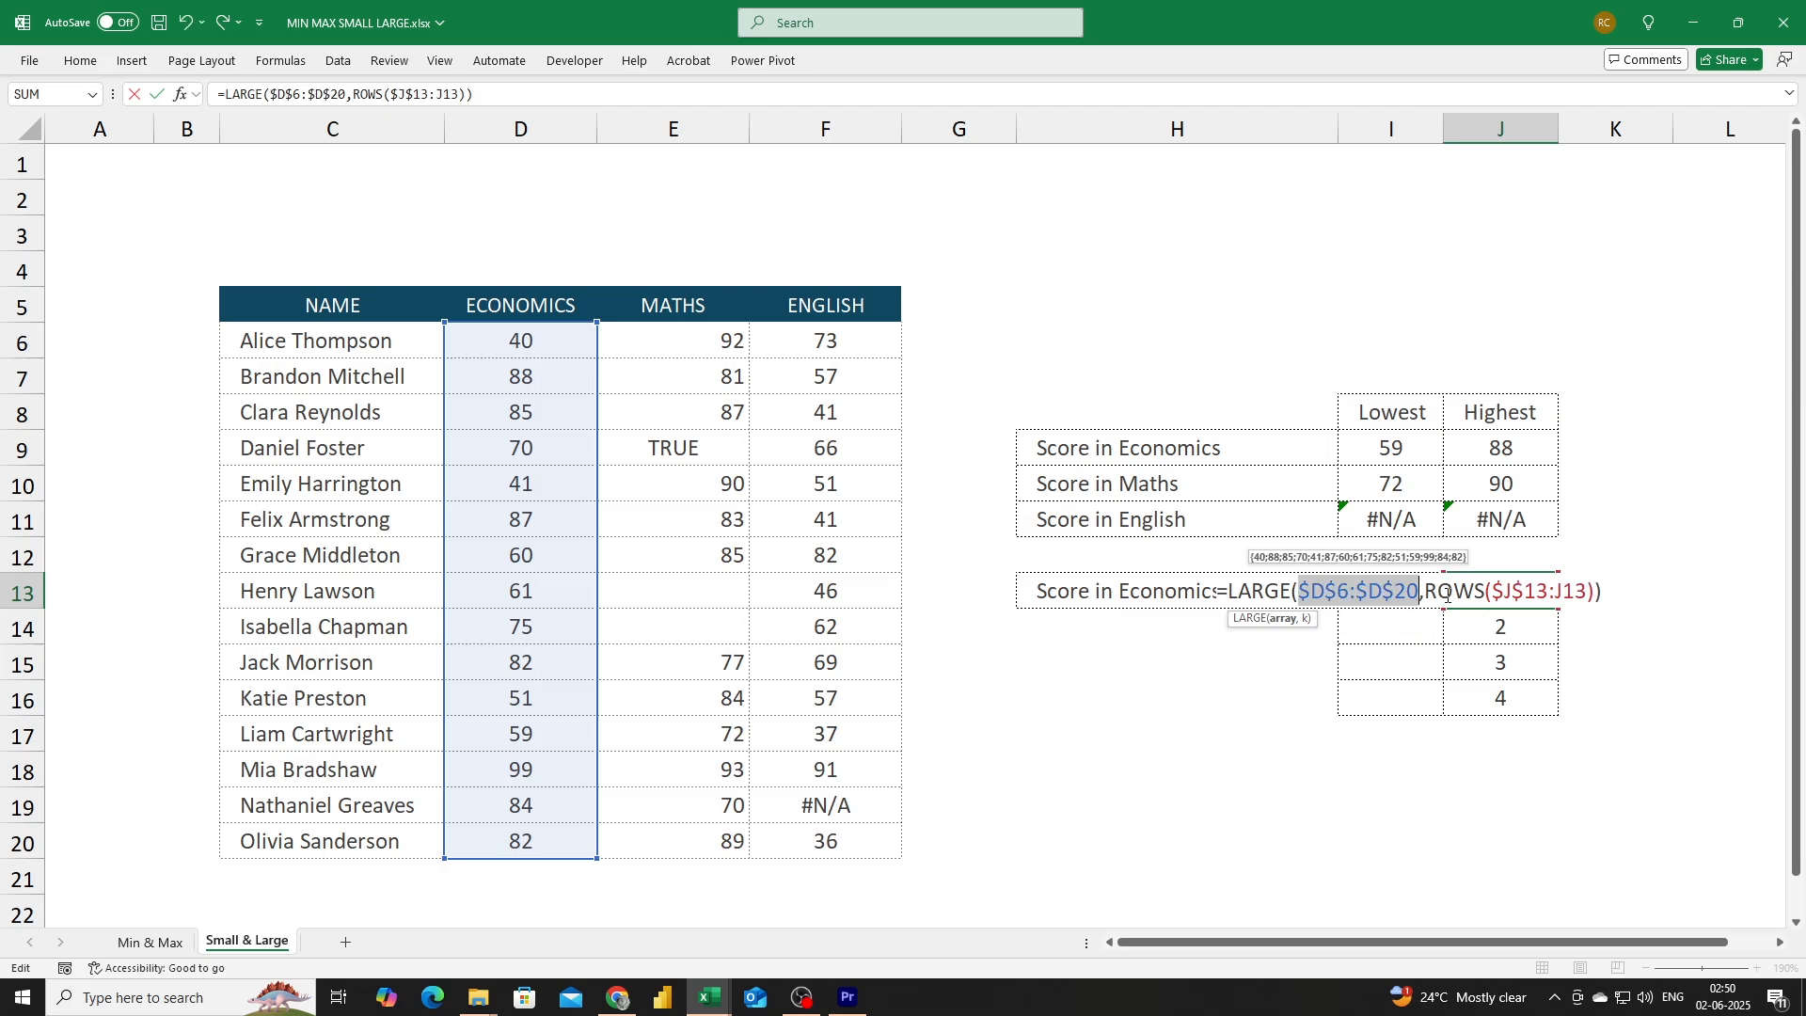
key(Return)
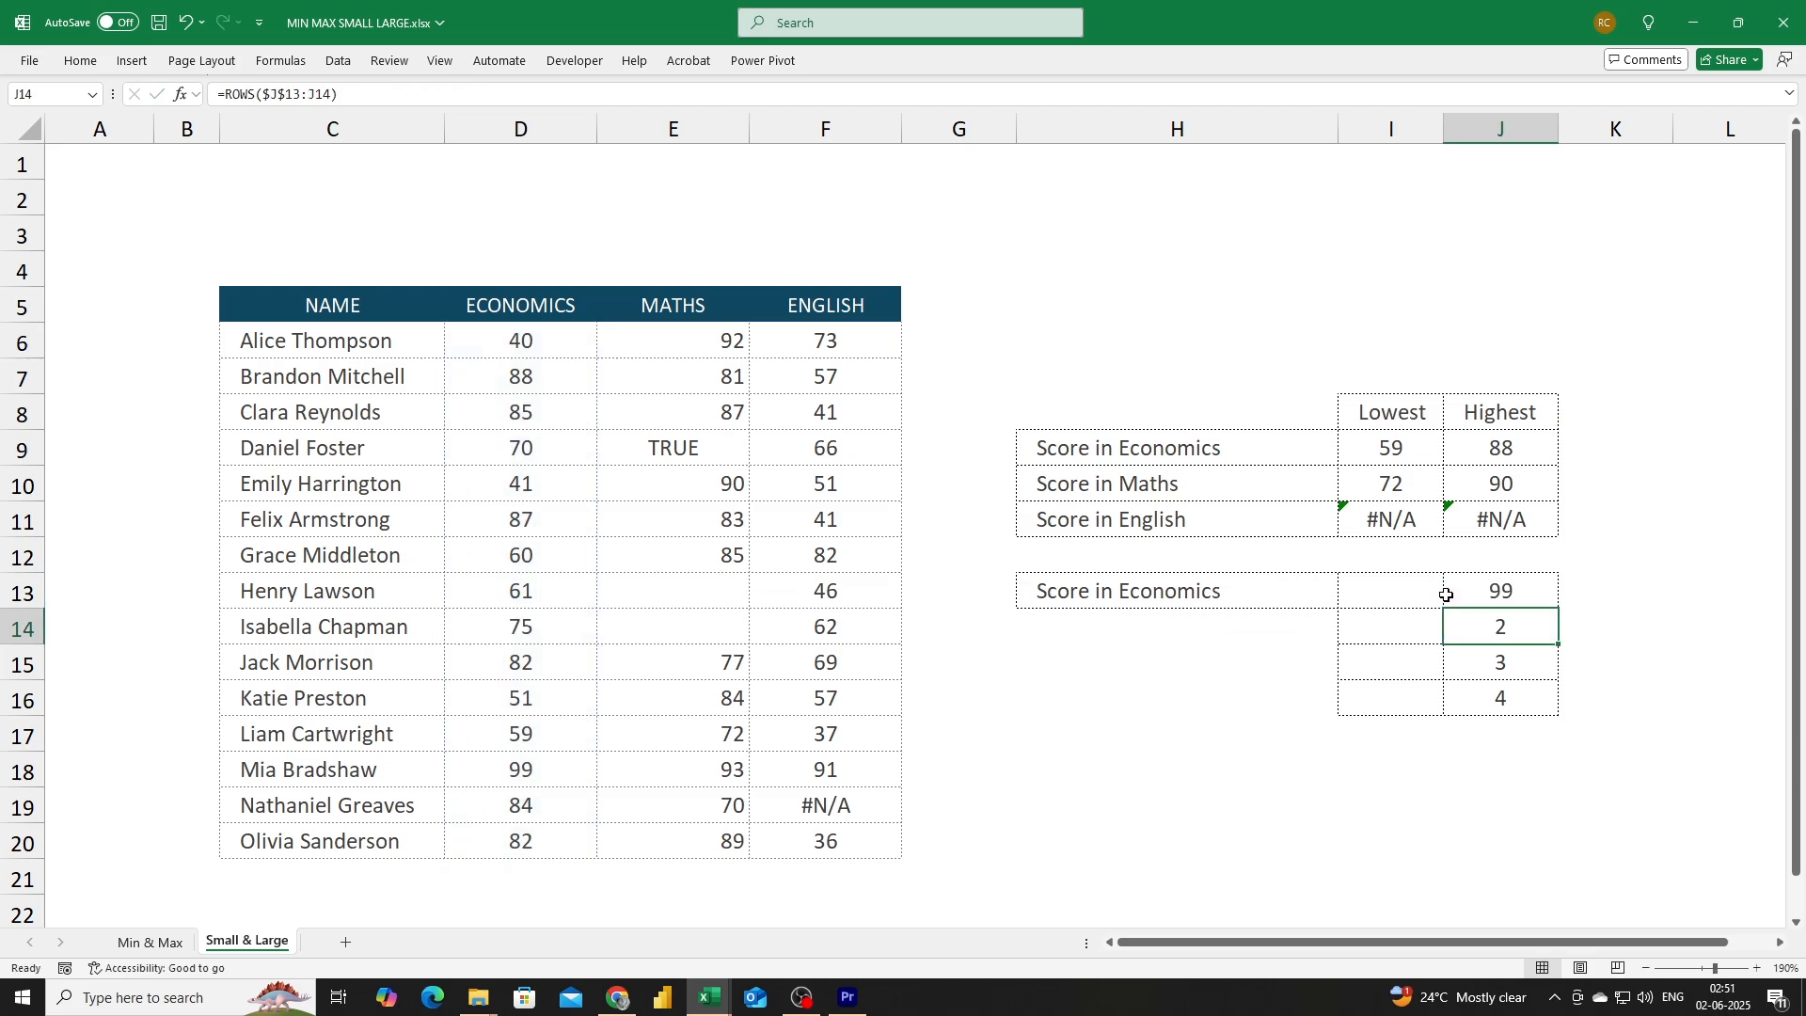
click(1502, 593)
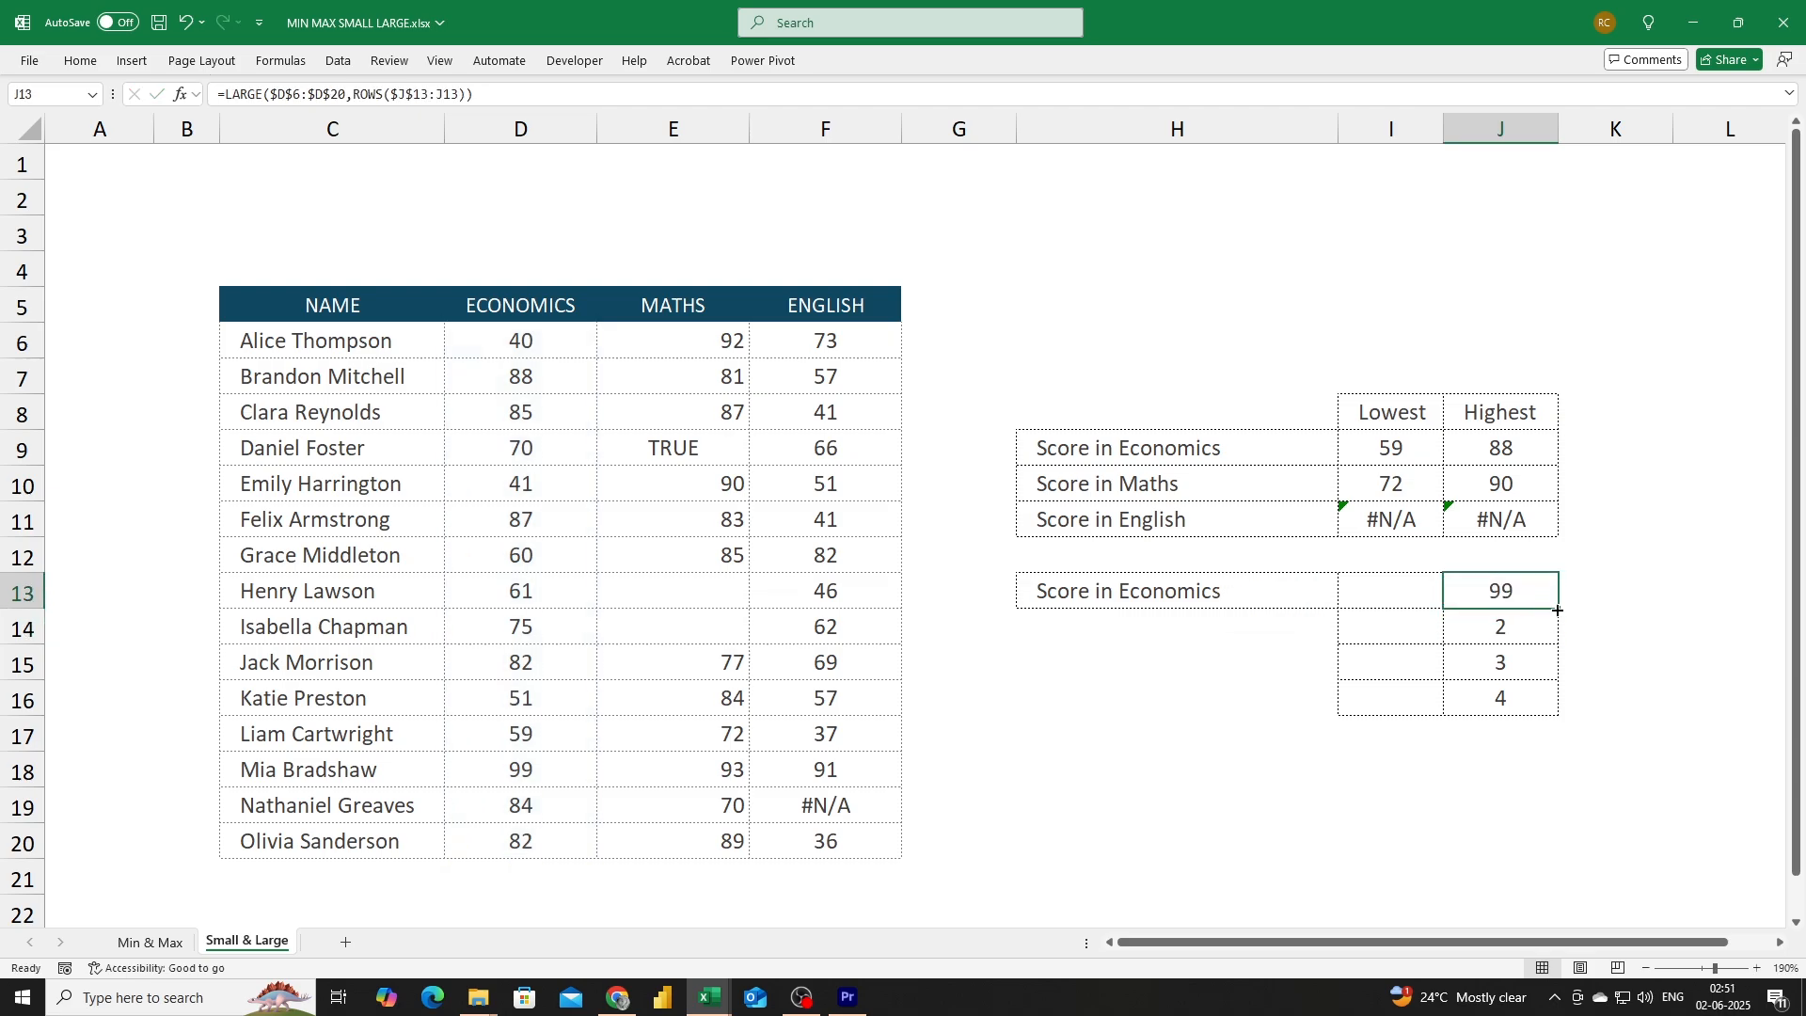
drag(1559, 609, 1566, 710)
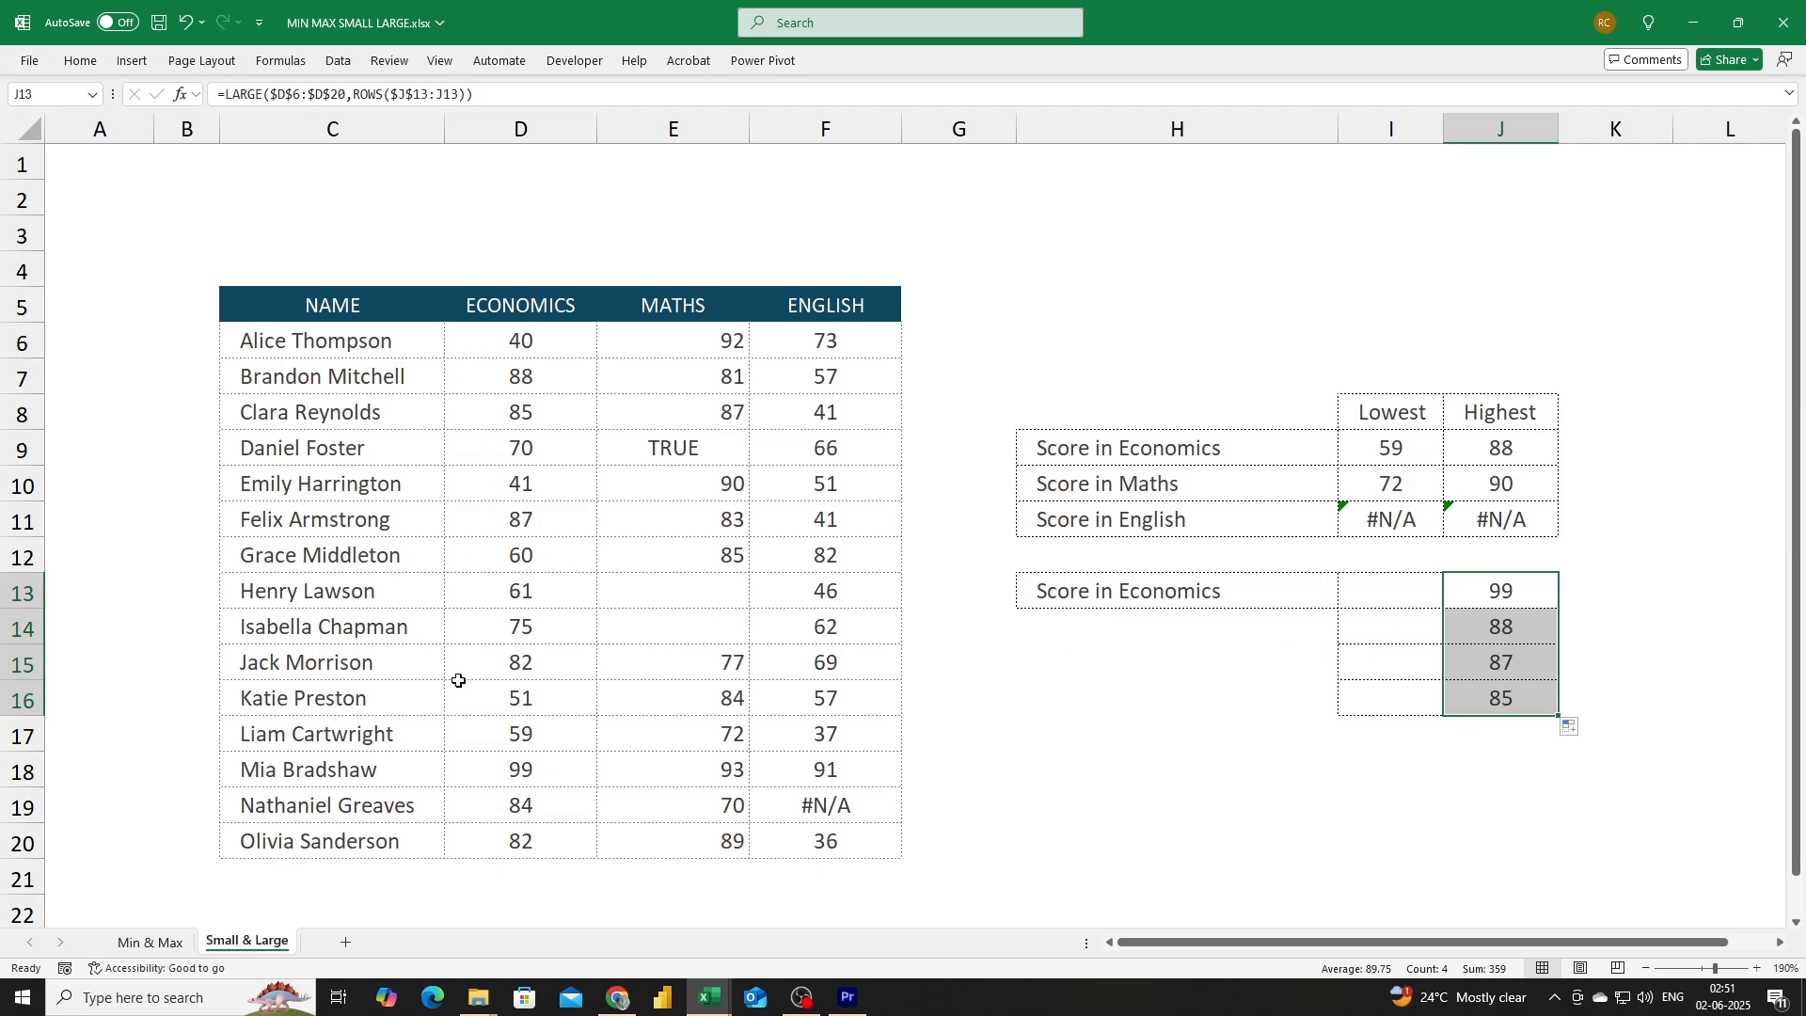
Enter =SMALL(D6:D20,ROWS($I$13:I13)) in the Lowest cell I13 beside Score in Economics.
click(1396, 593)
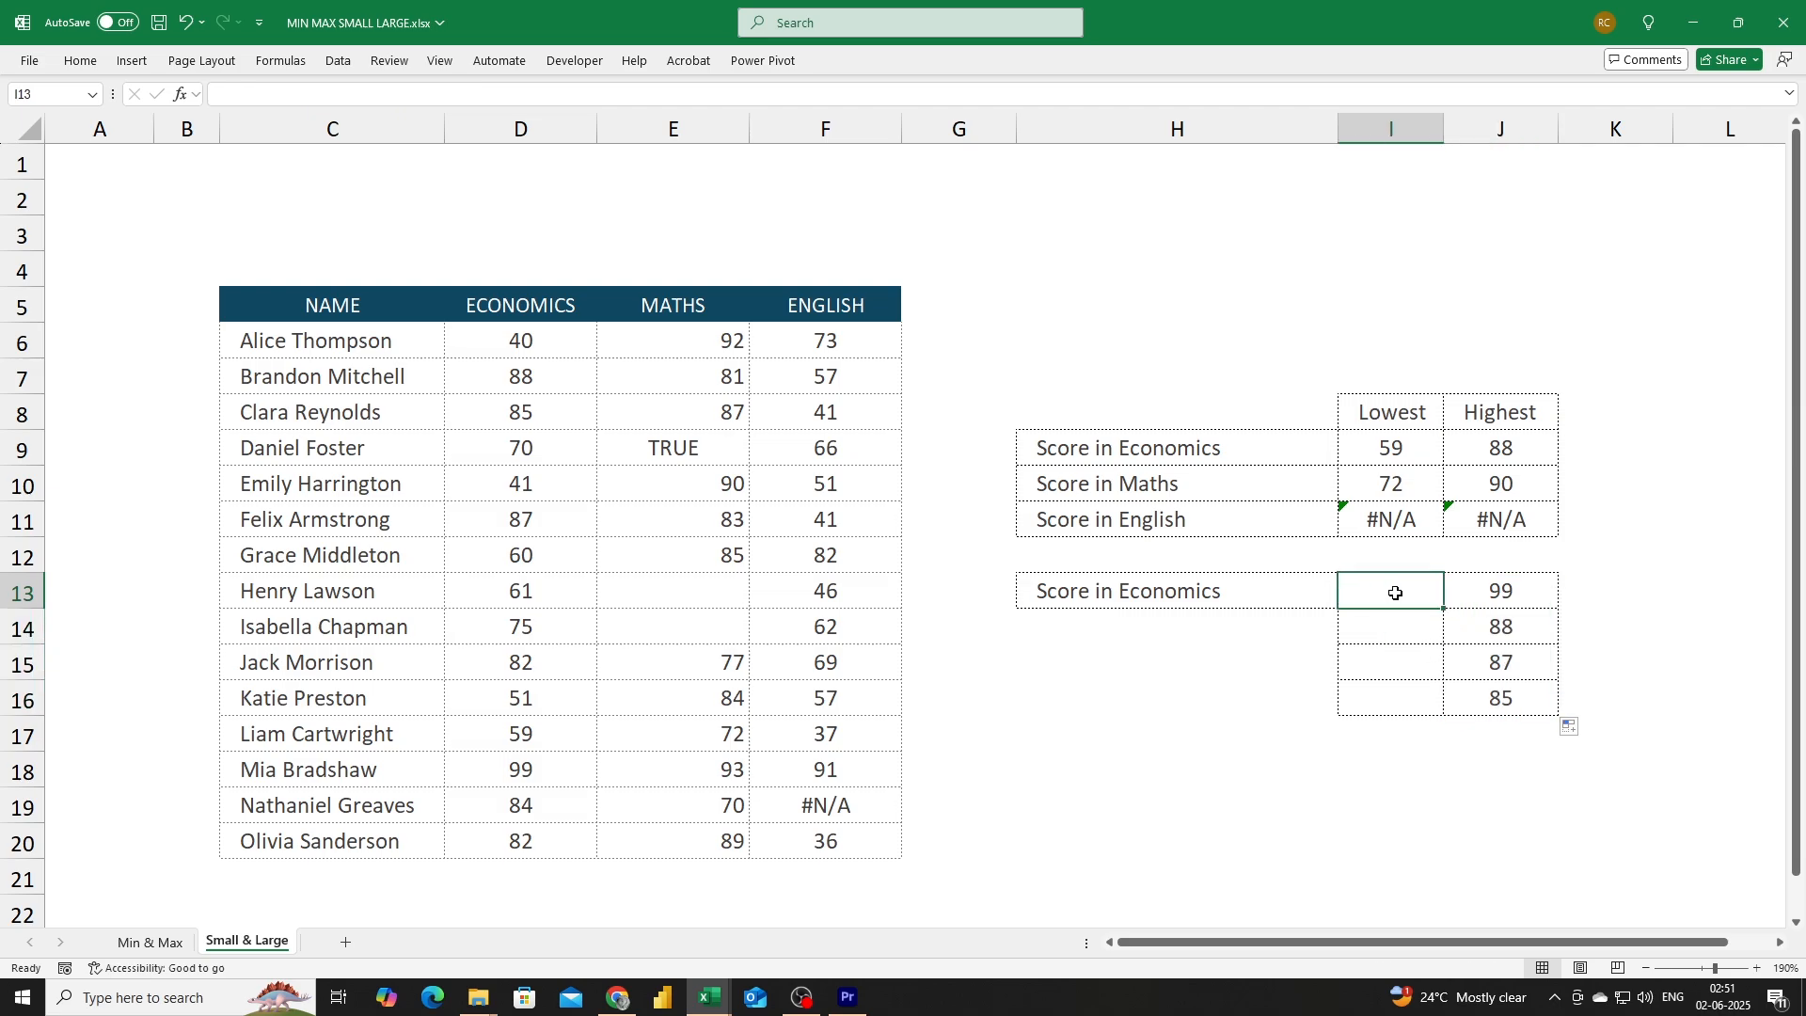
text(=)
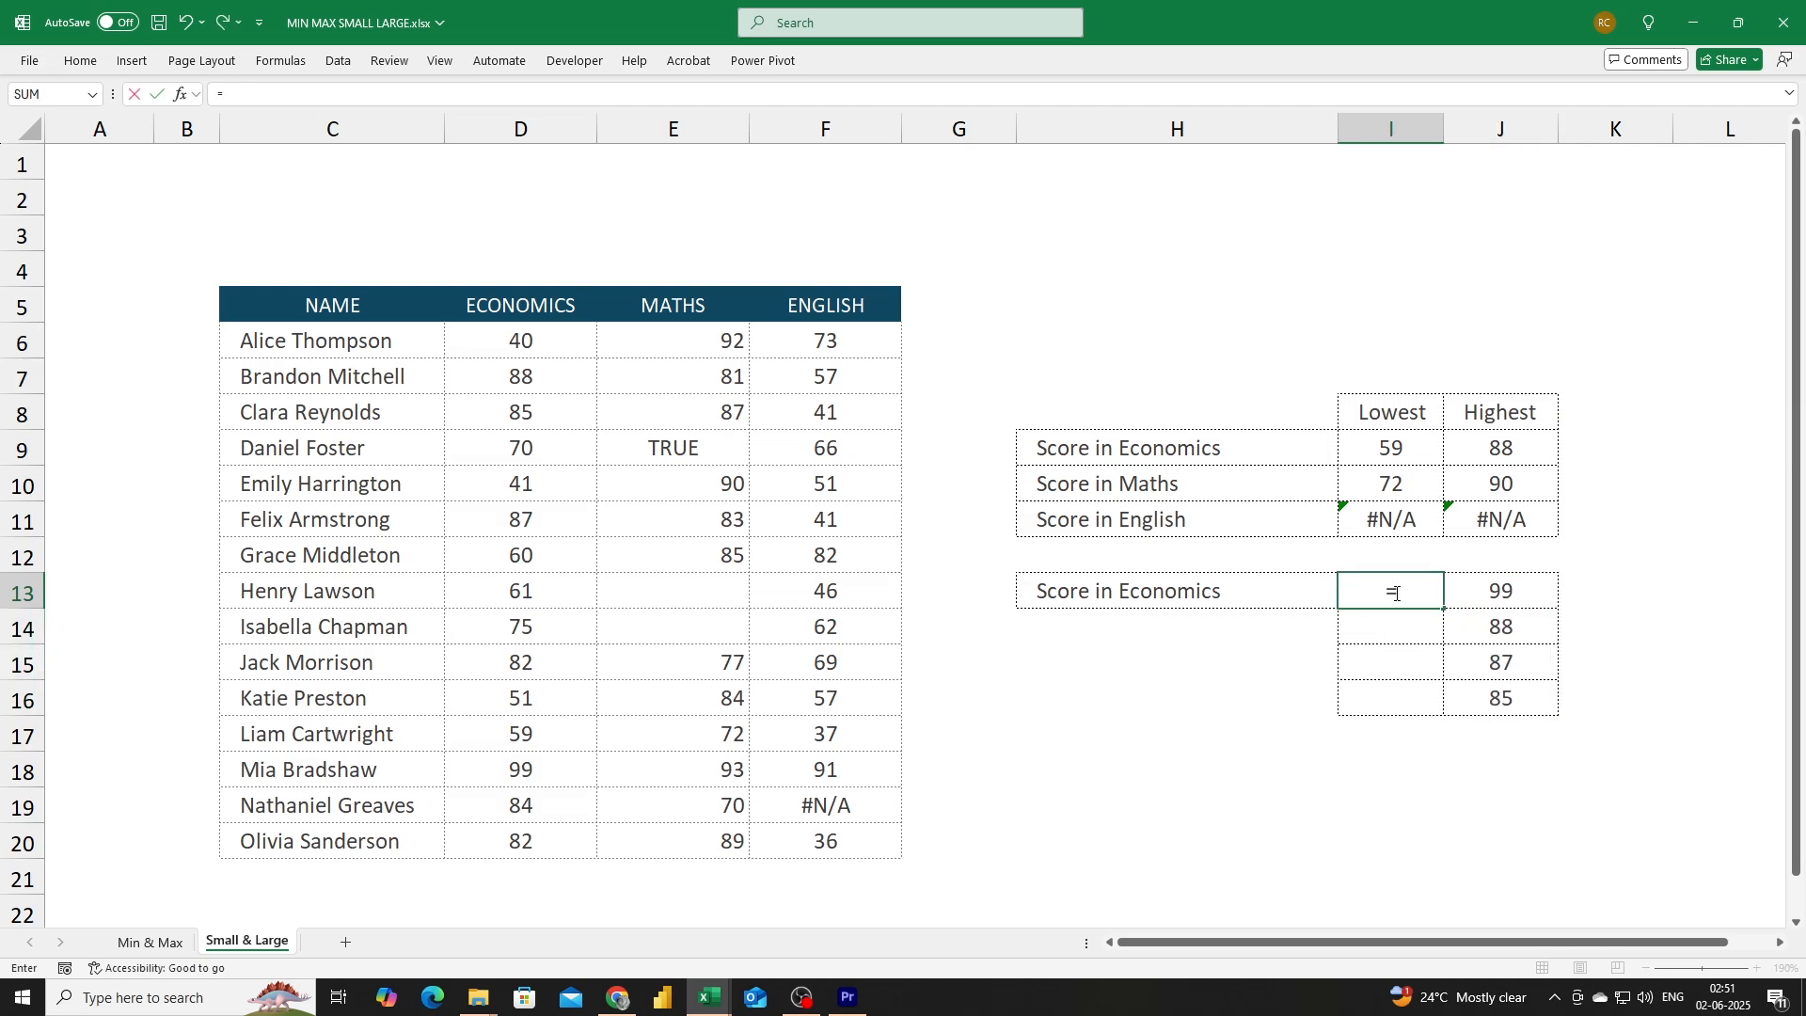
text(small)
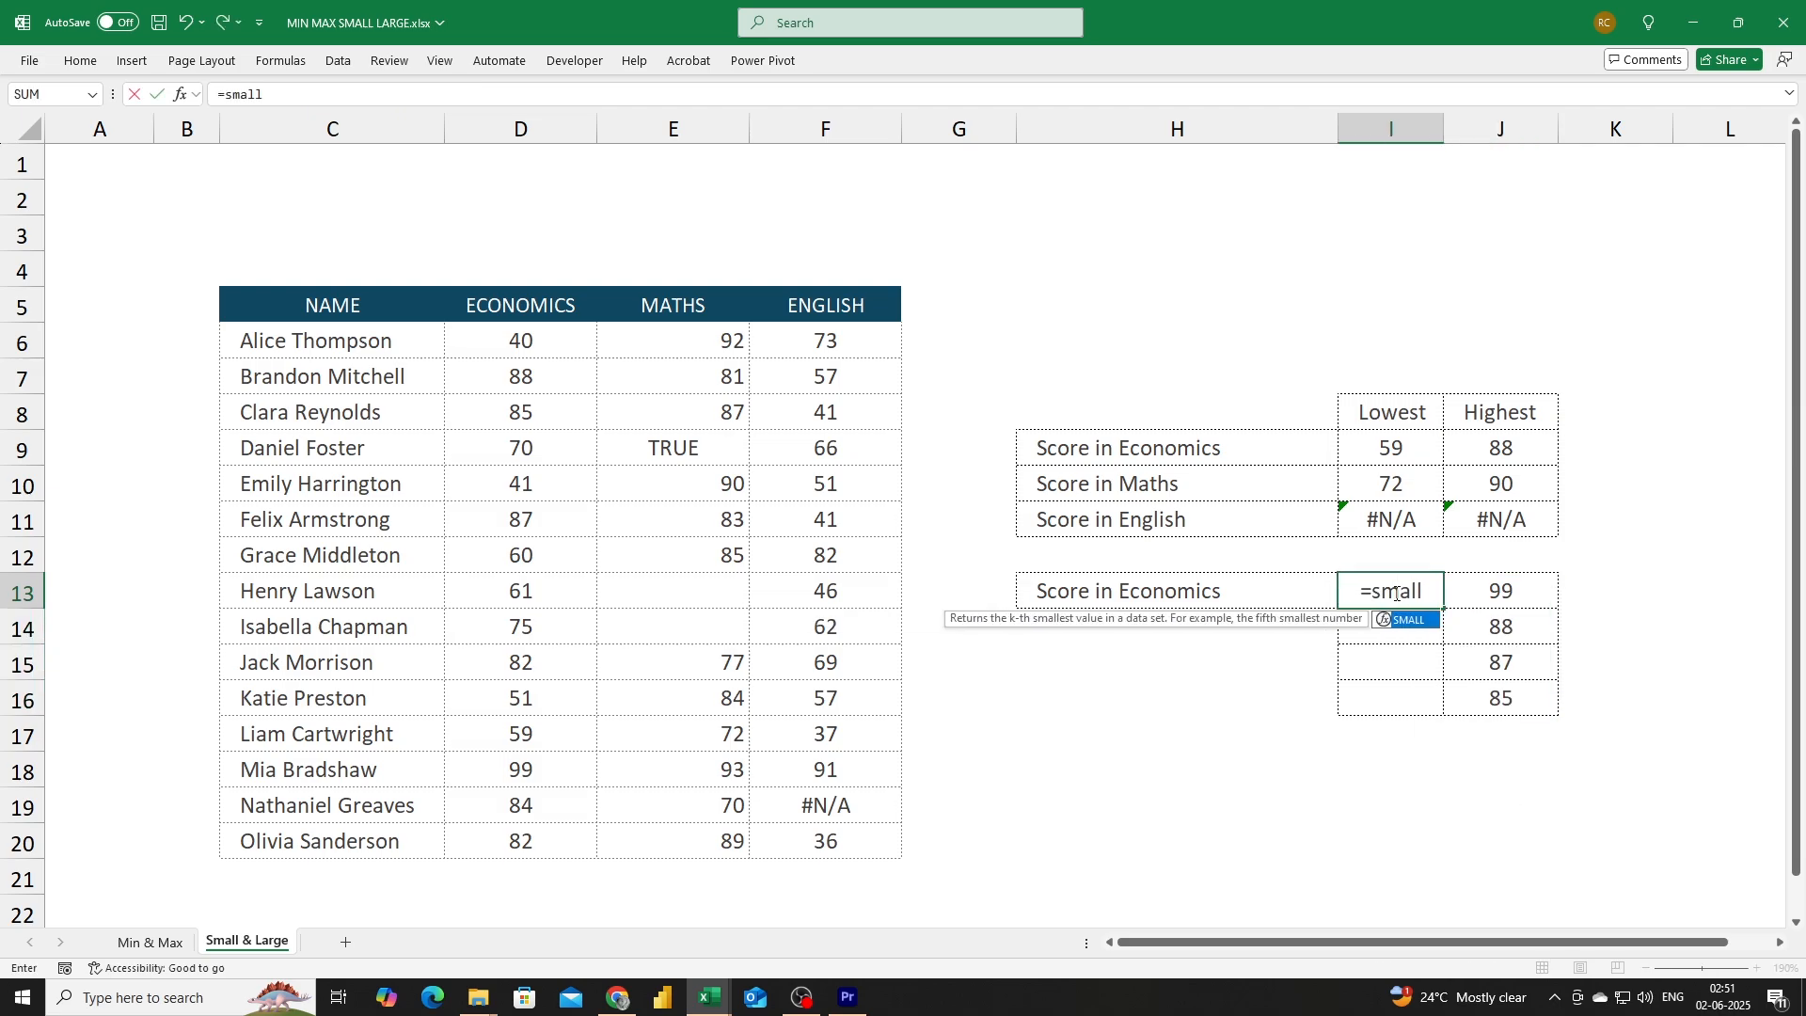
key(Tab)
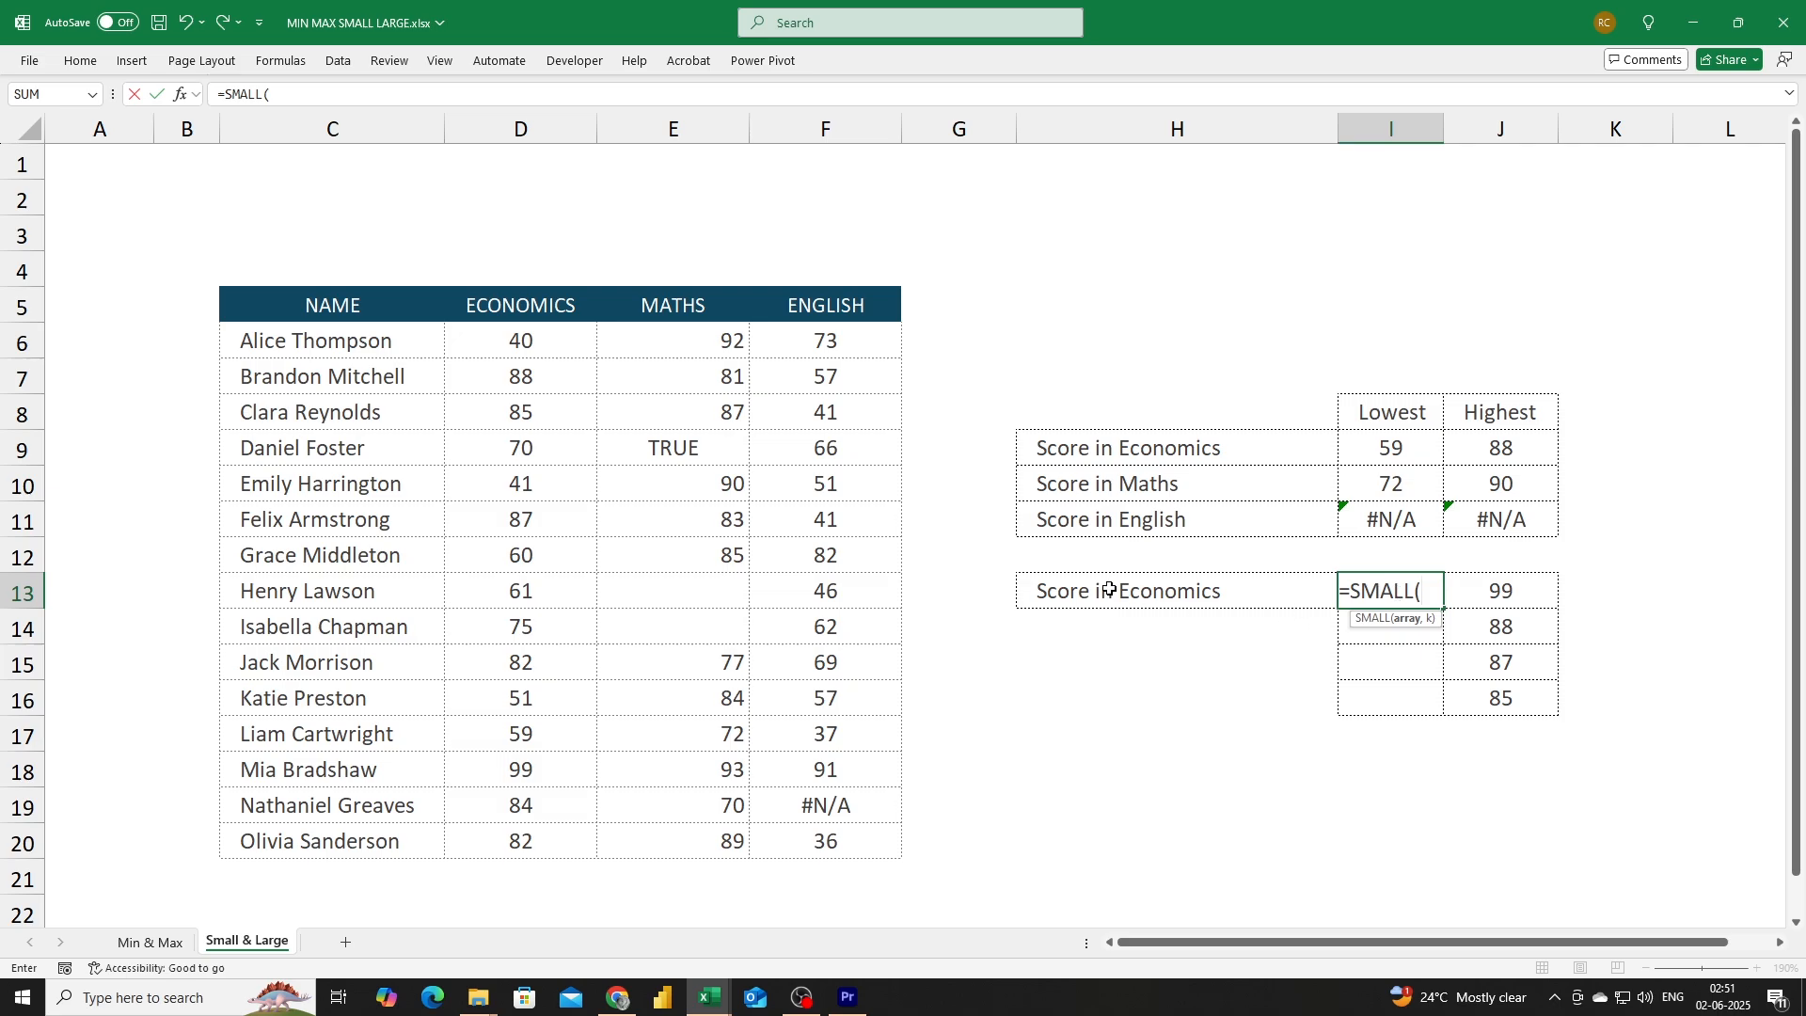
drag(553, 346, 570, 841)
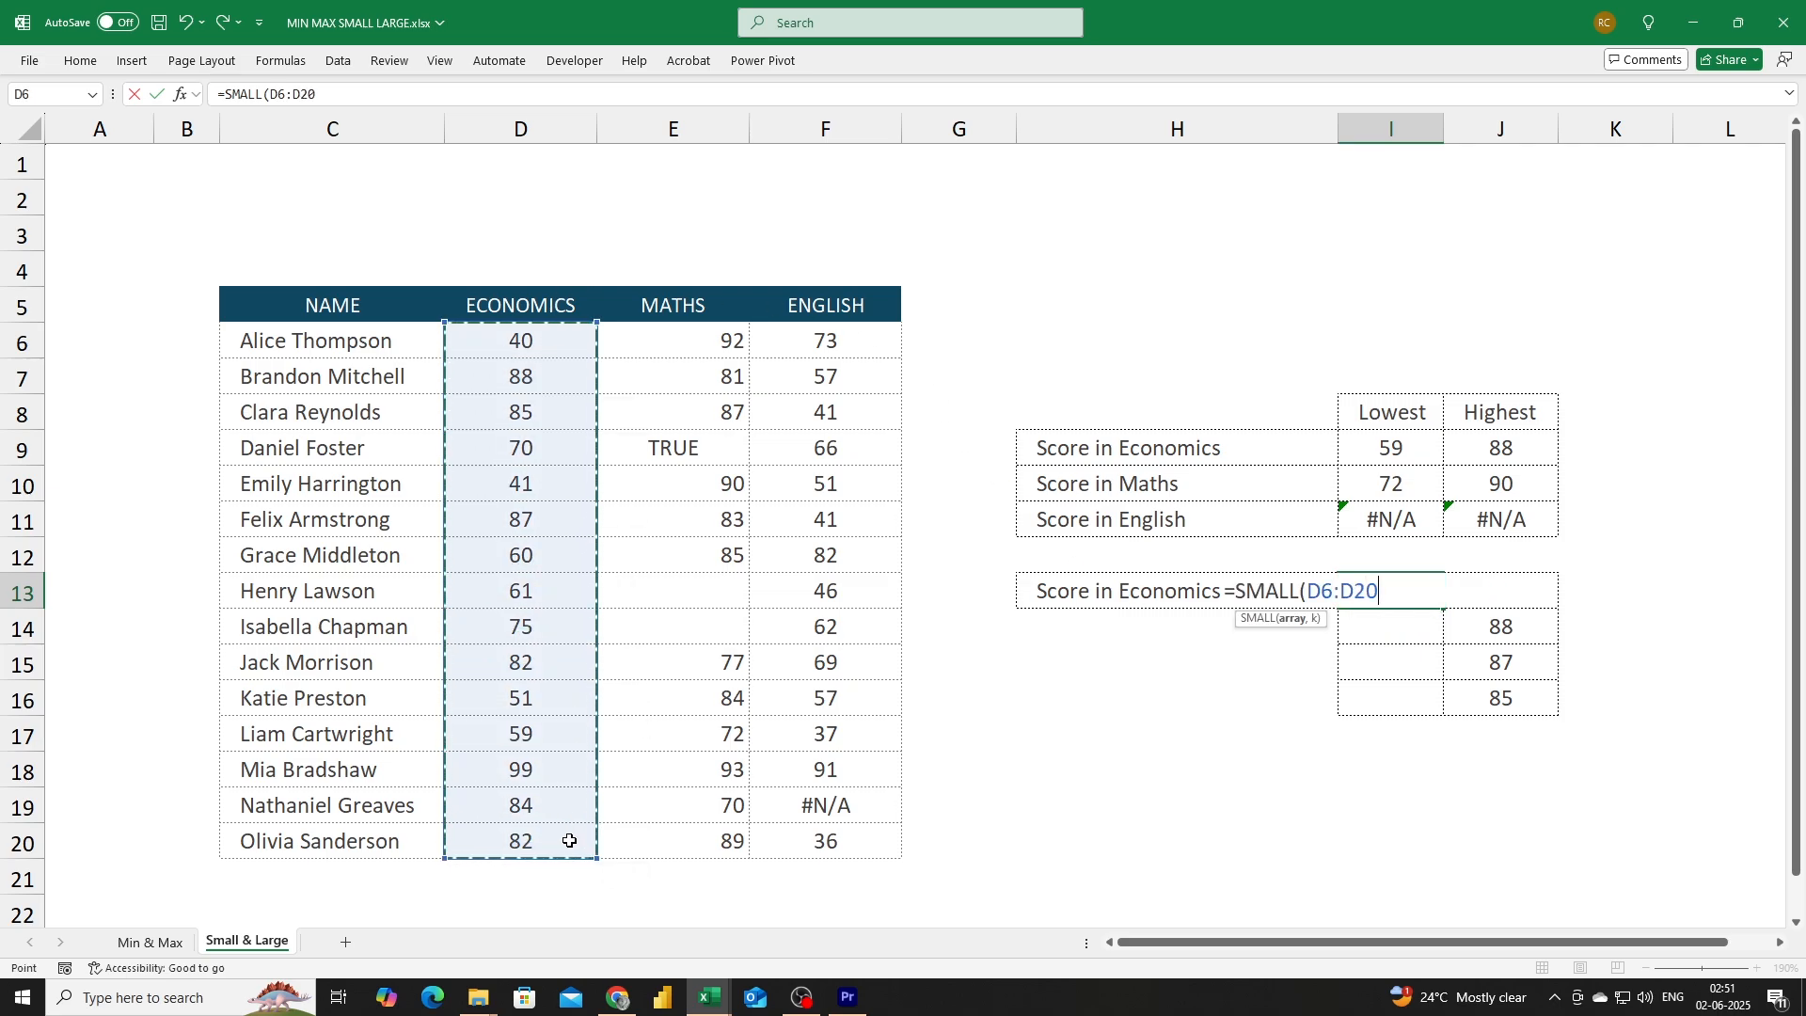
text(,)
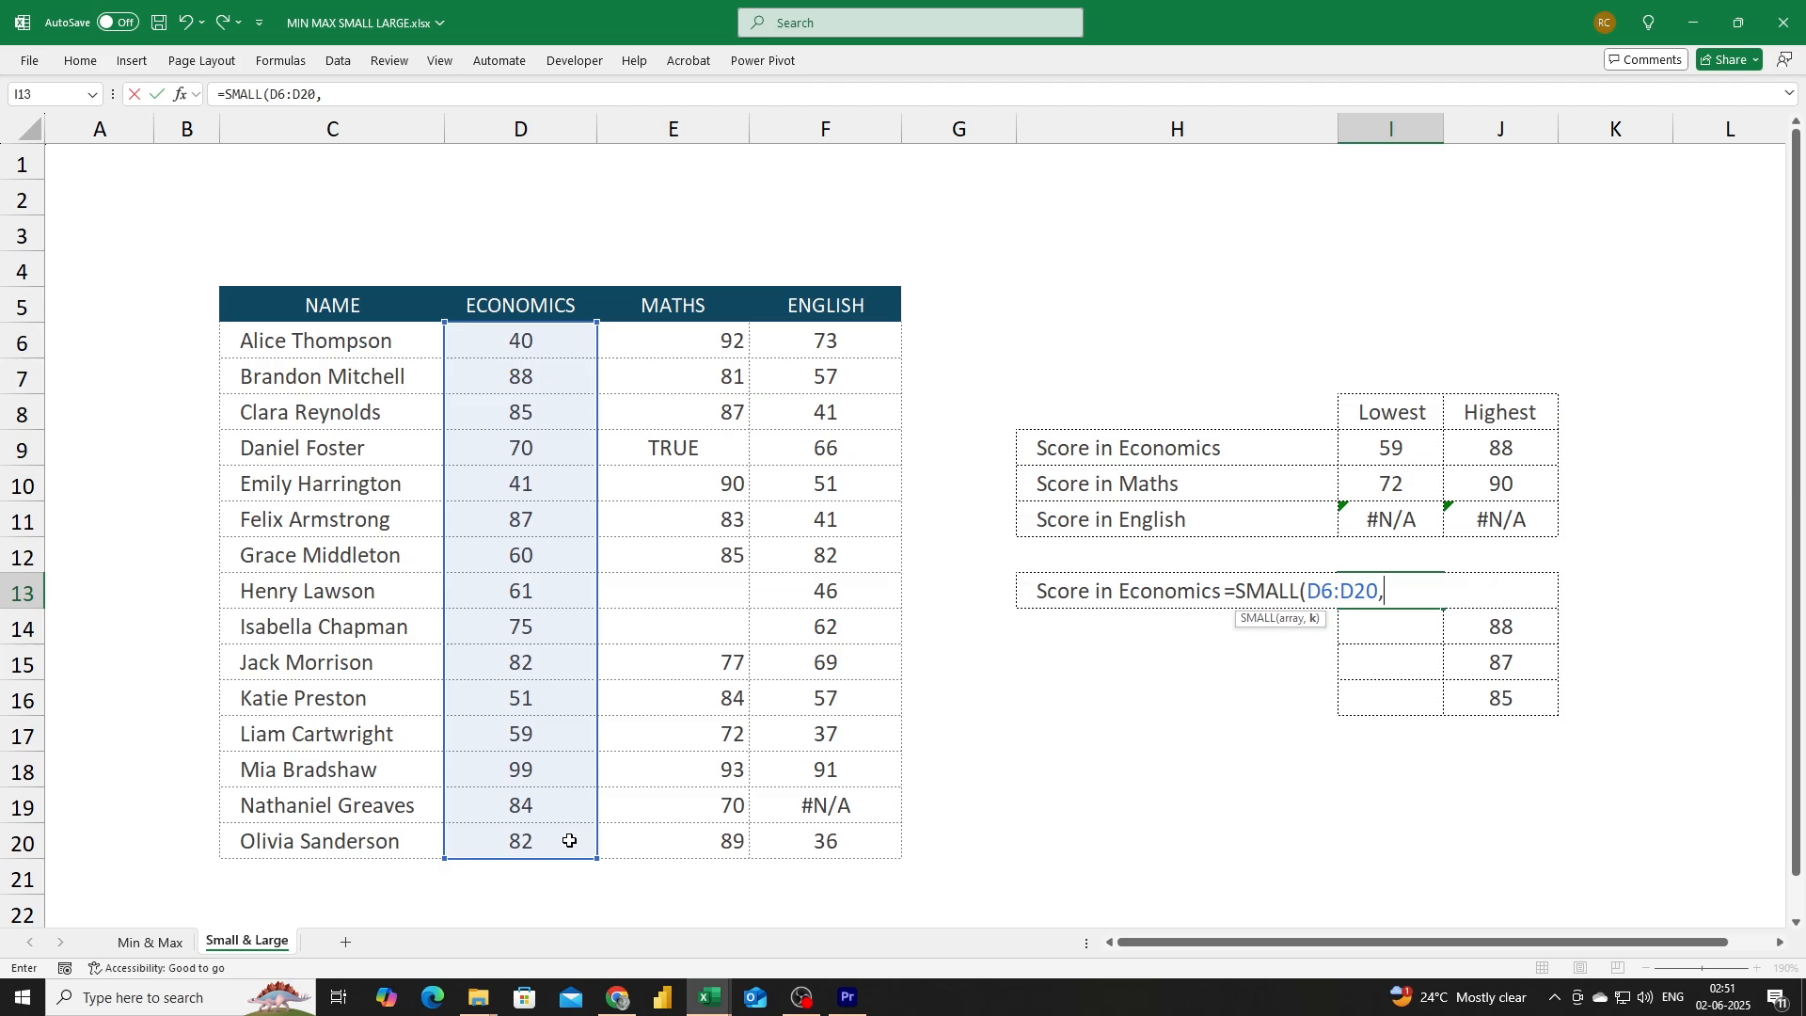
text(rows)
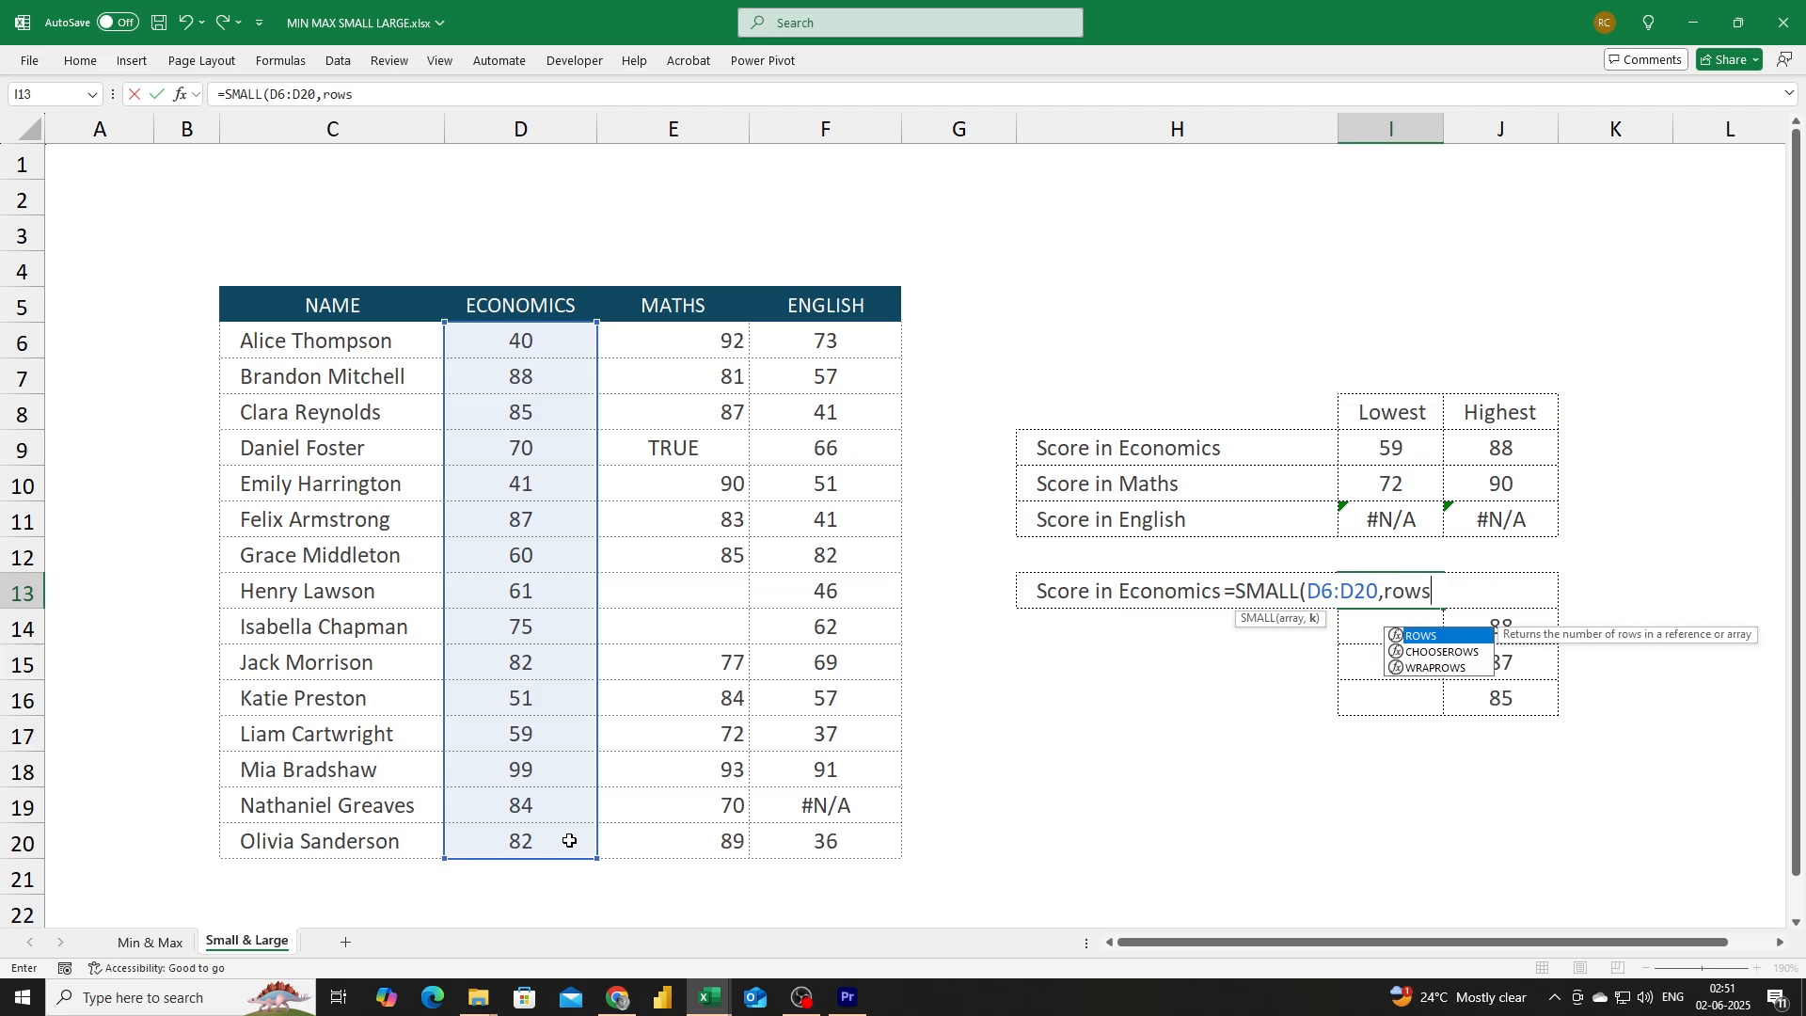
key(Tab)
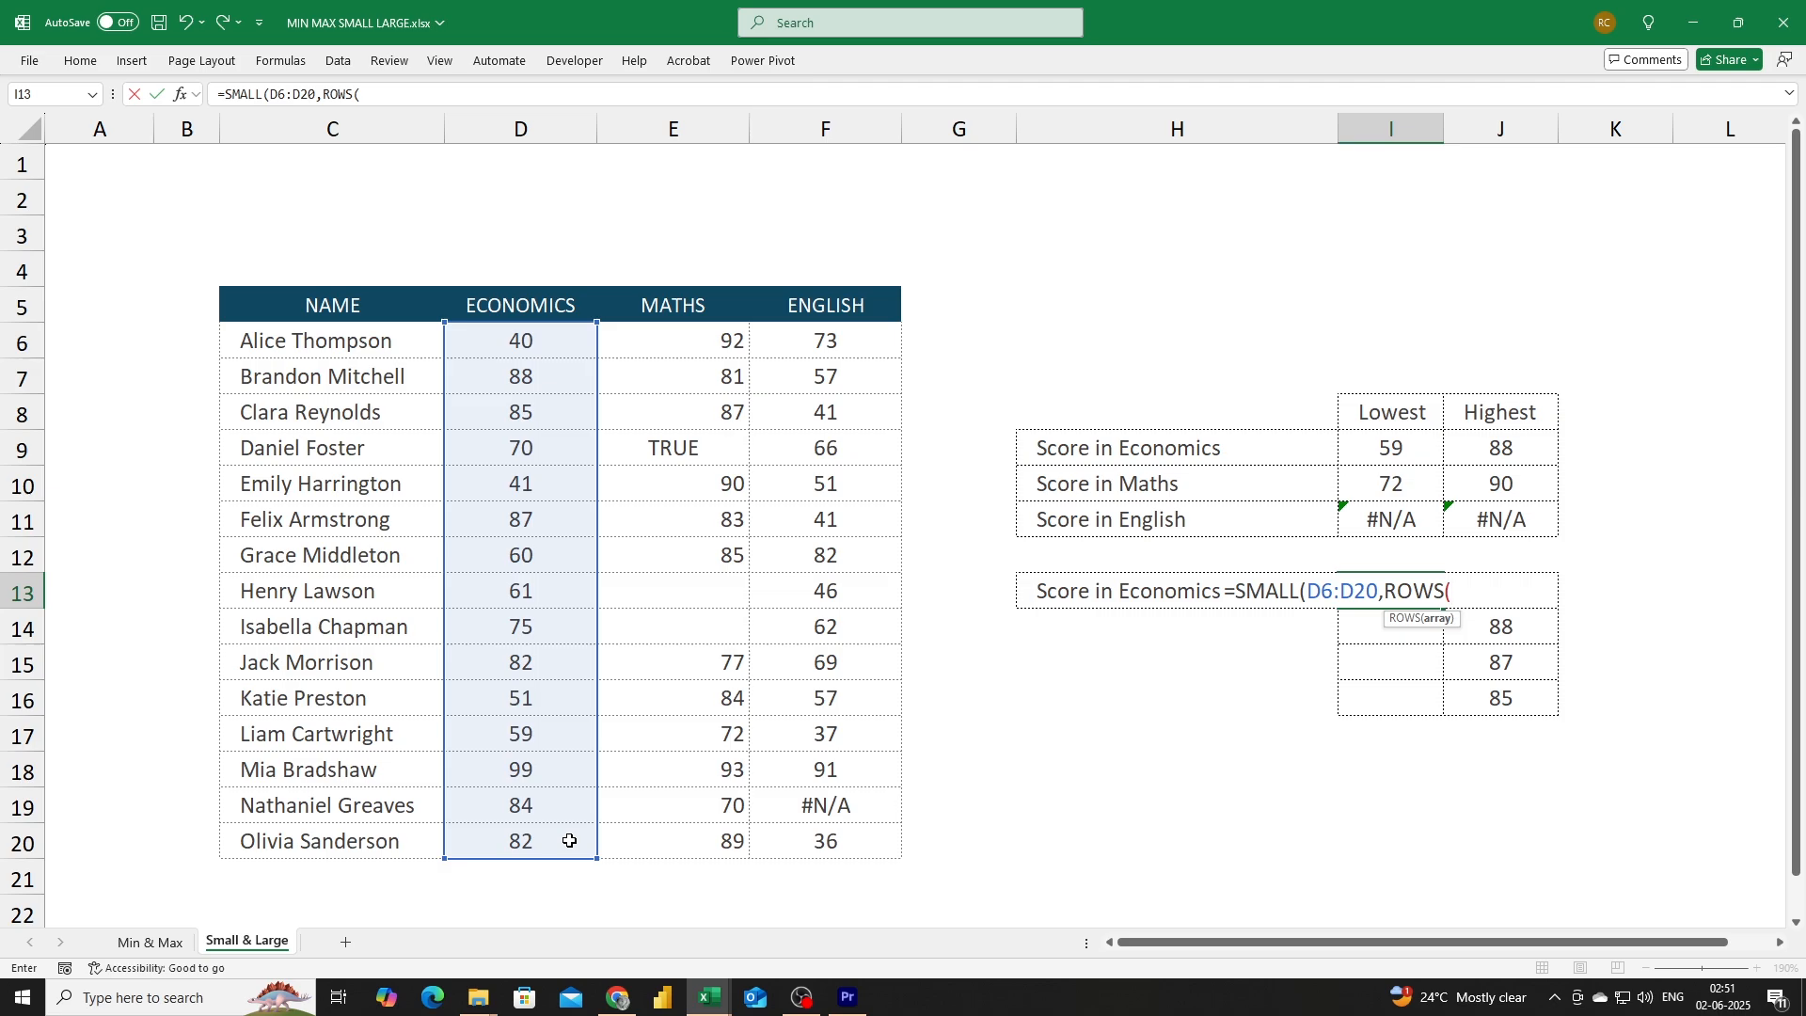
key(Left)
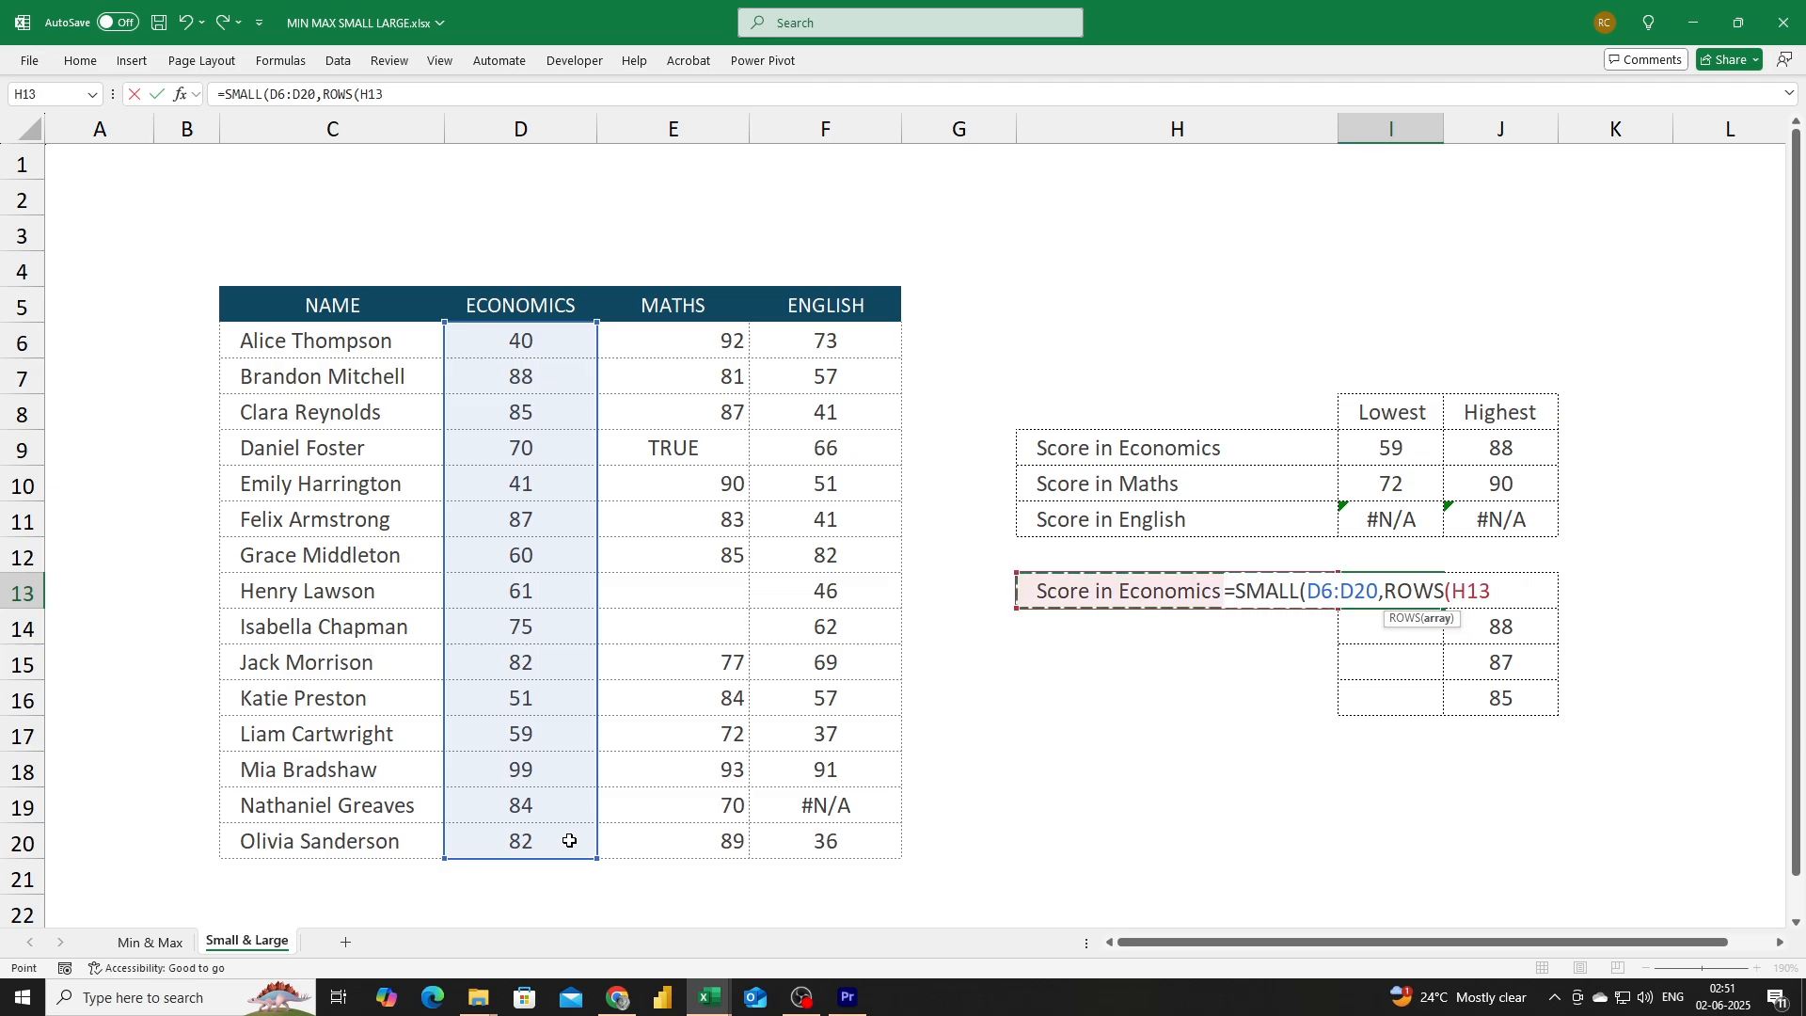
key(Right)
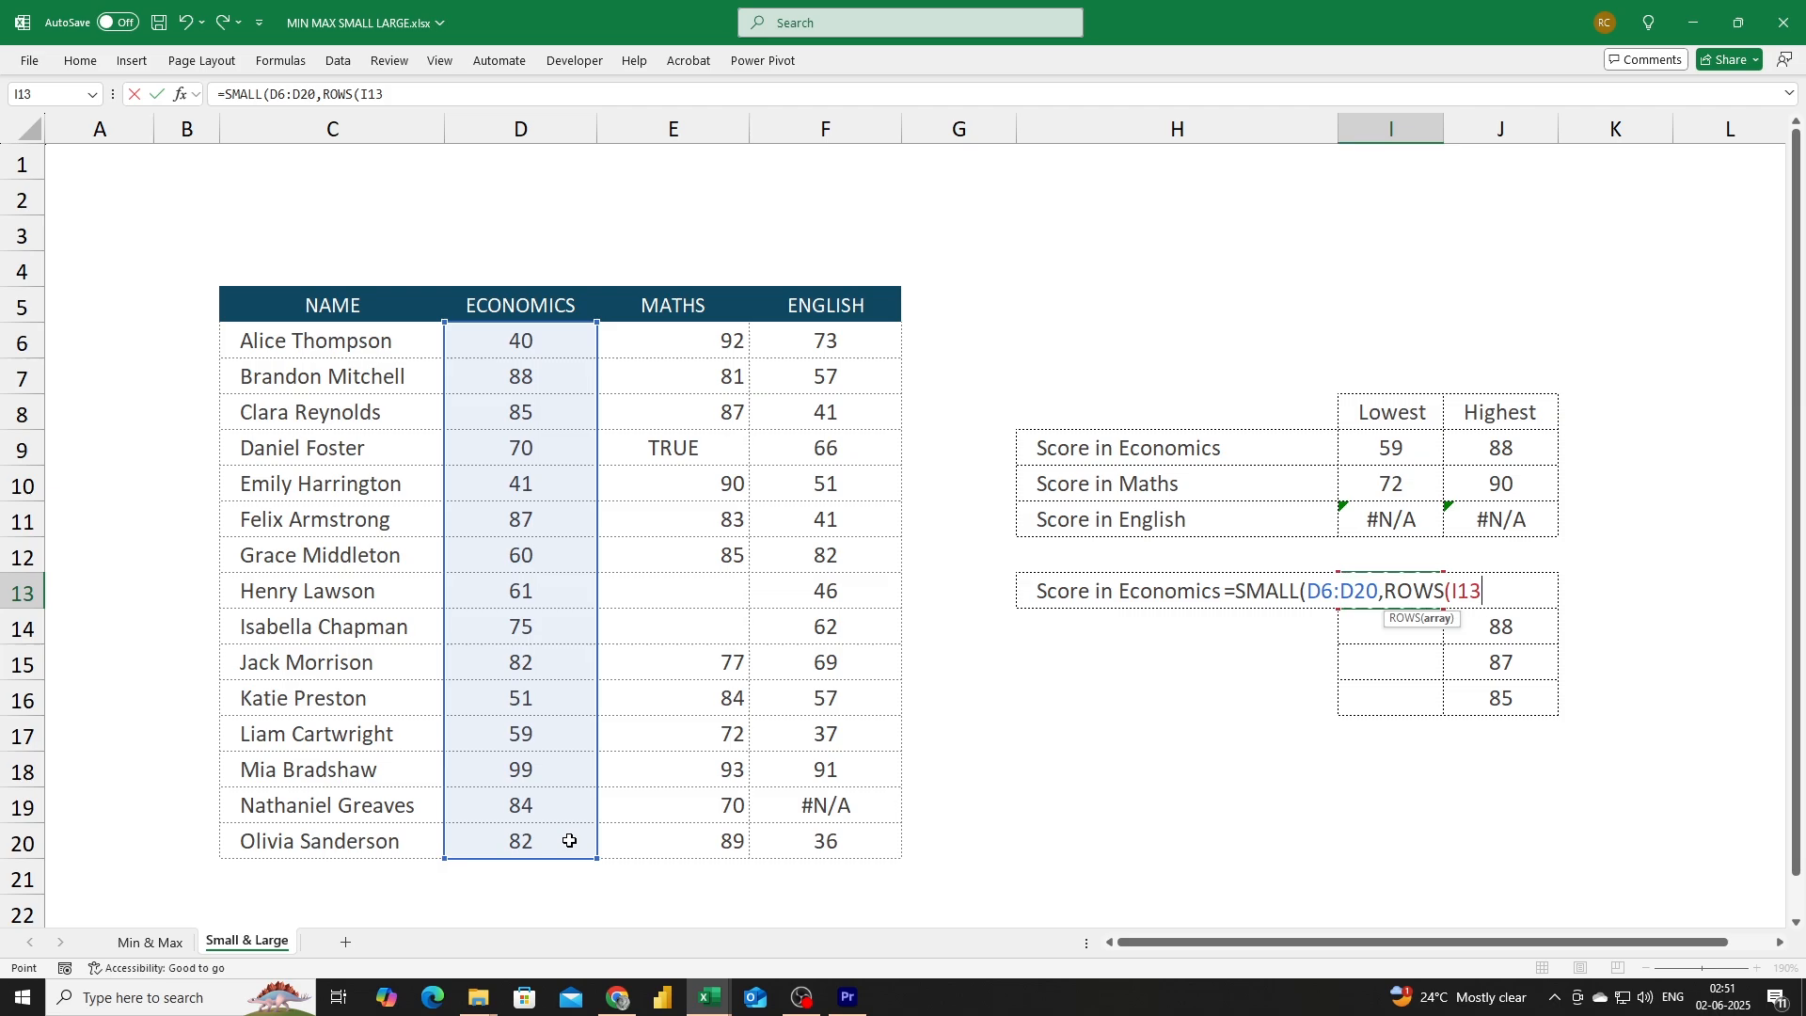
key(F8)
drag(1518, 593, 1454, 592)
click(1466, 593)
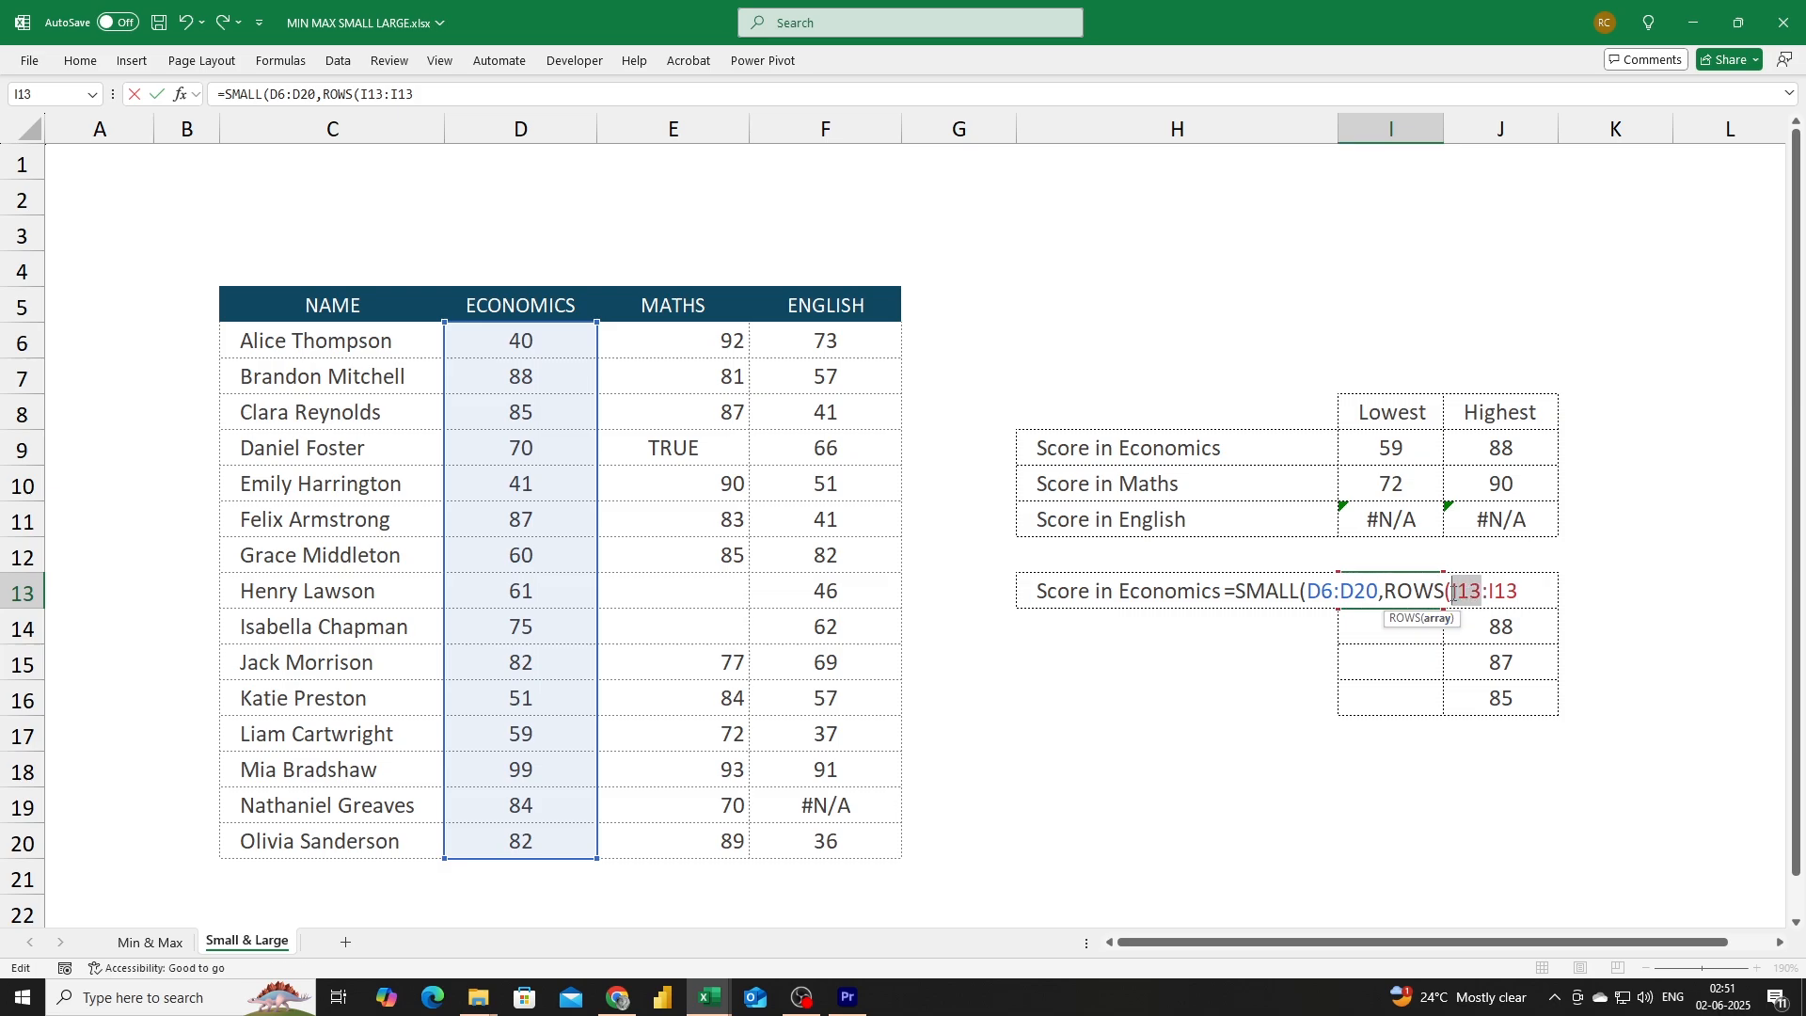
key(F4)
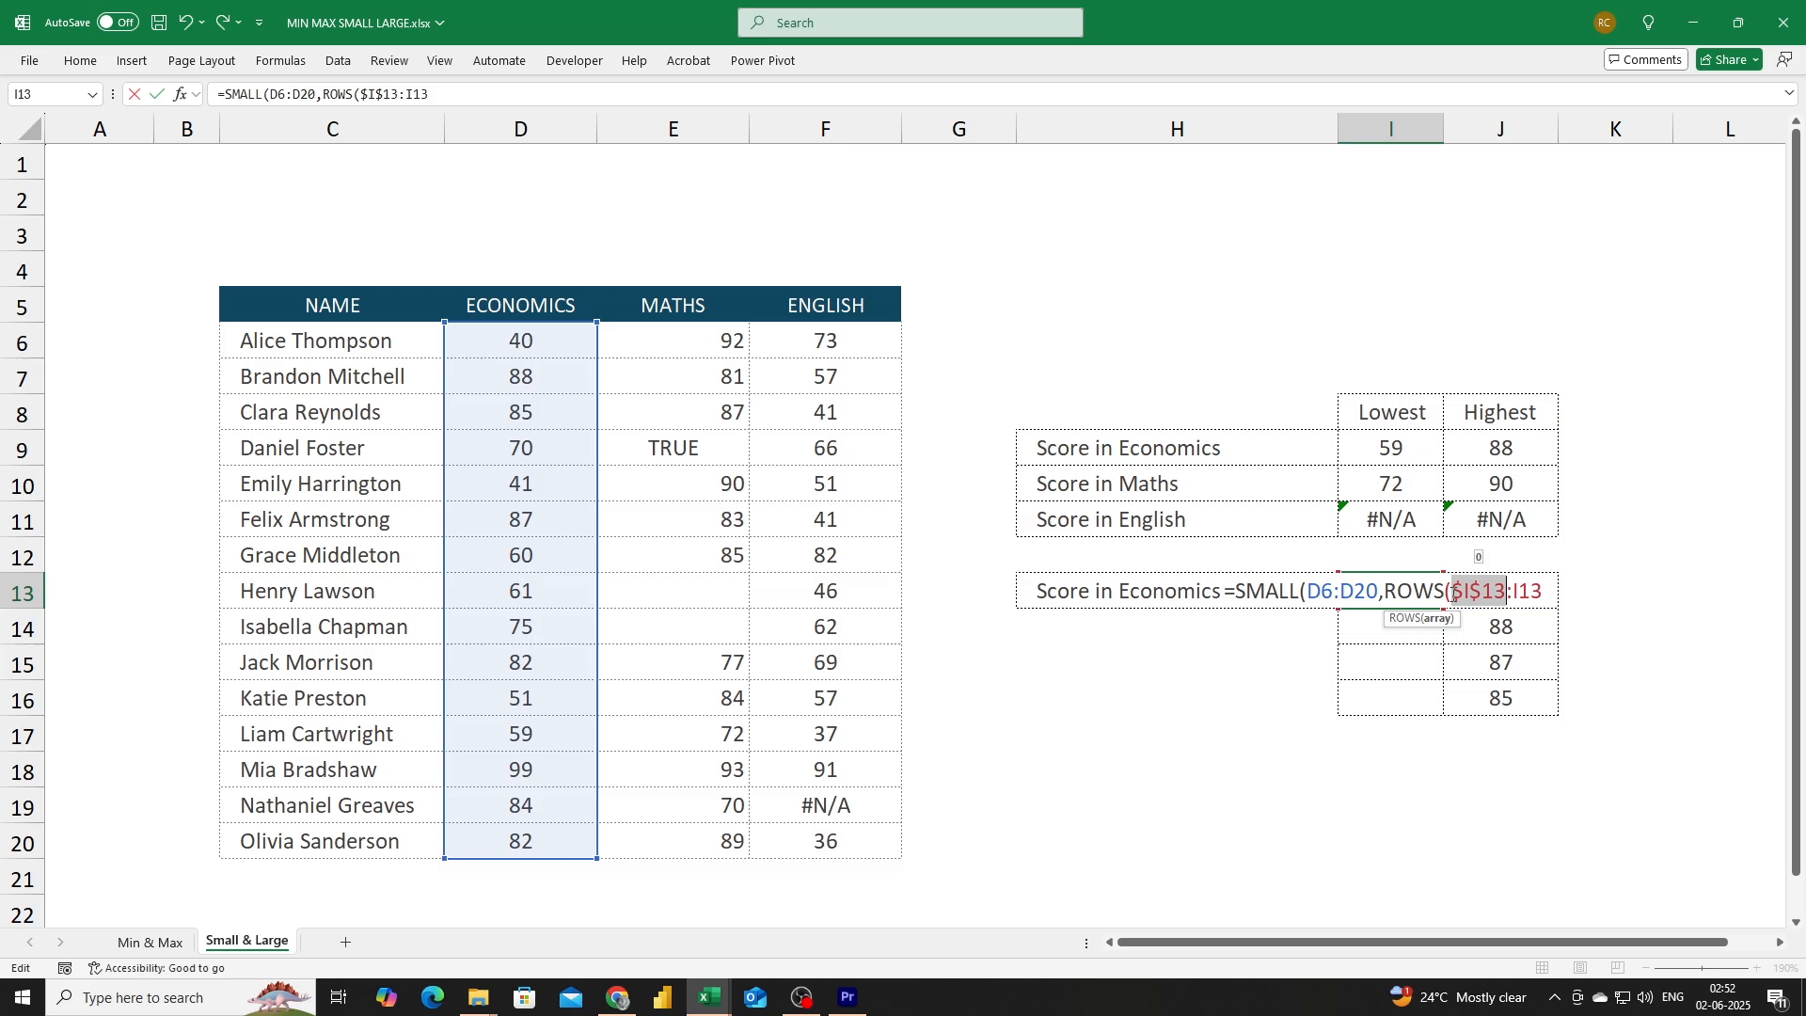
click(1549, 589)
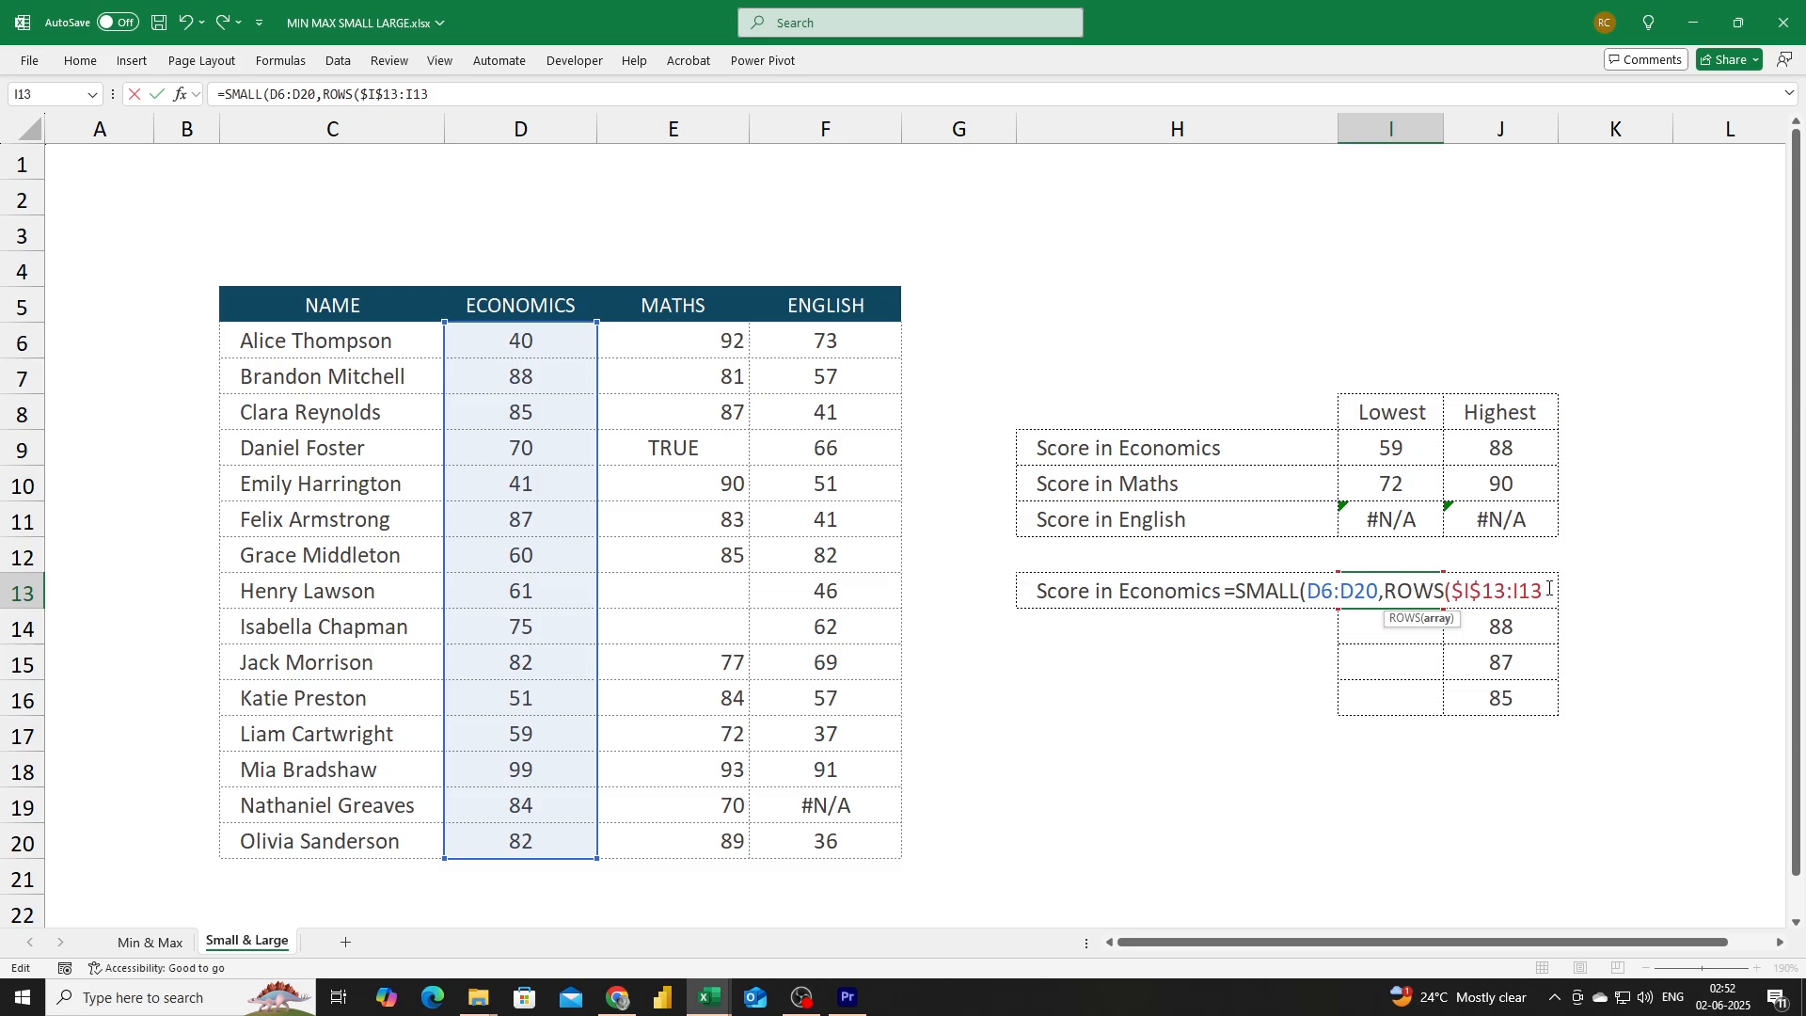
text(:I13))
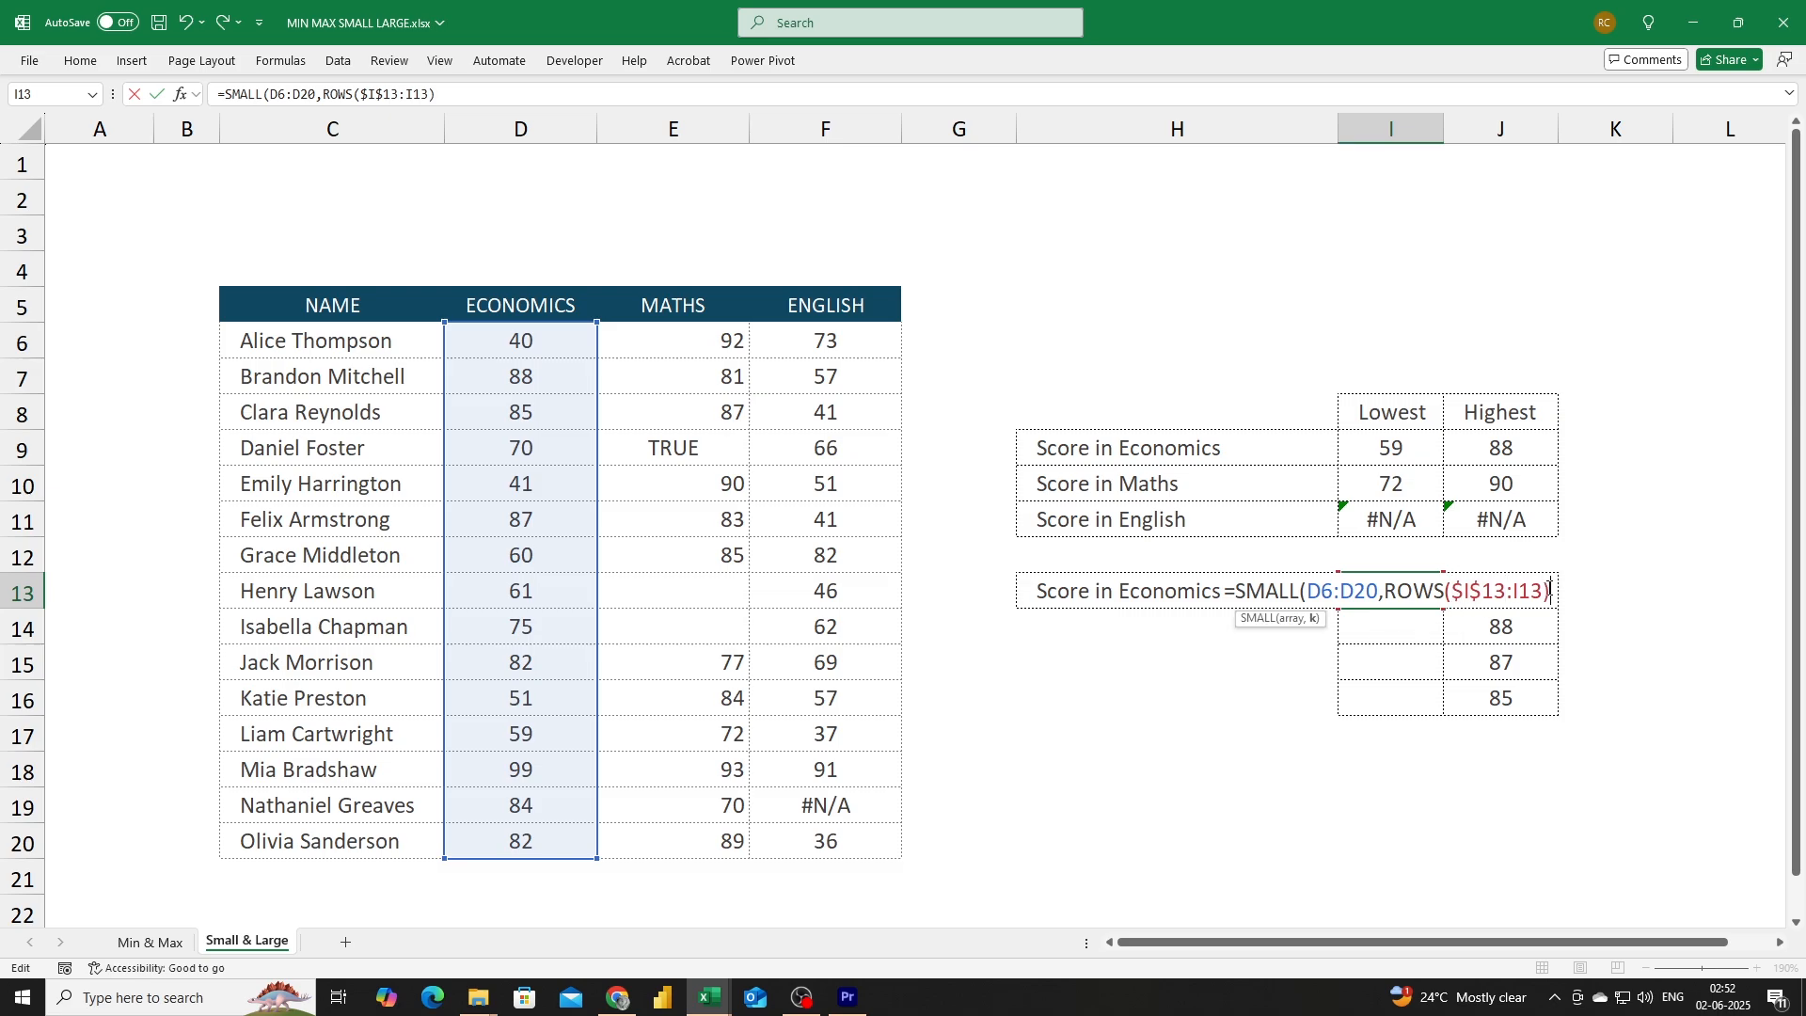
text())
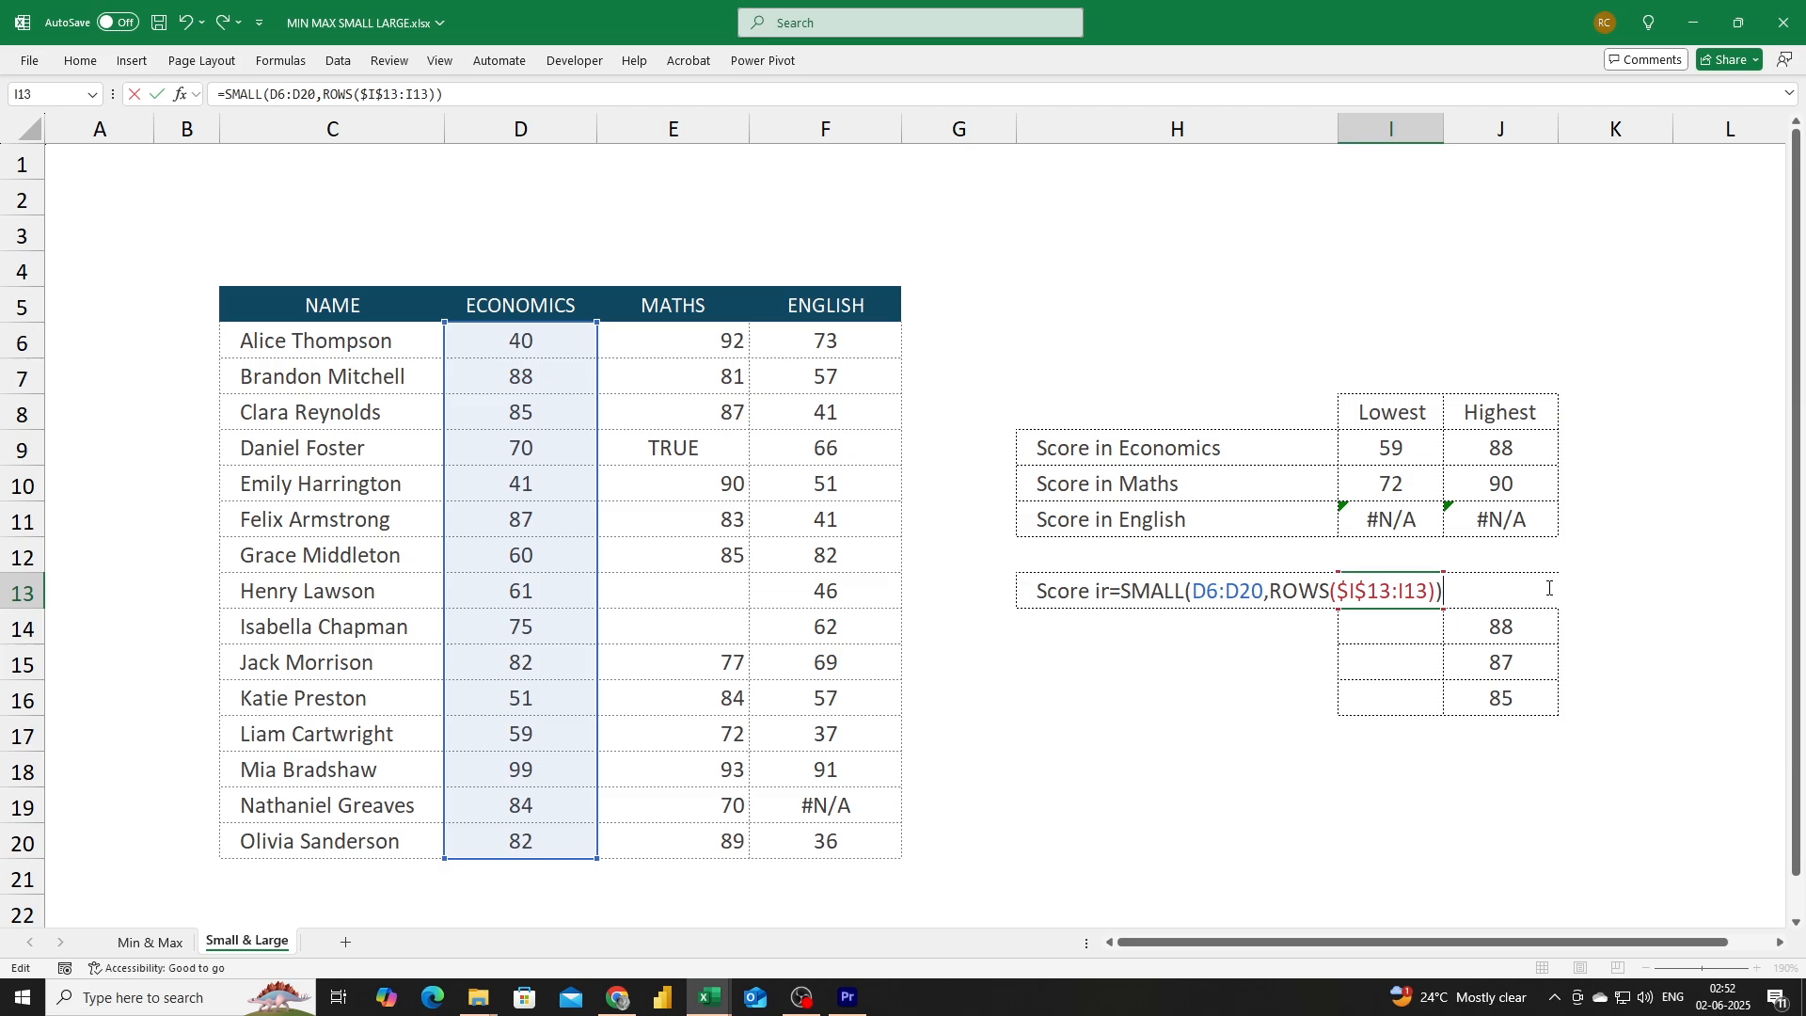
key(Return)
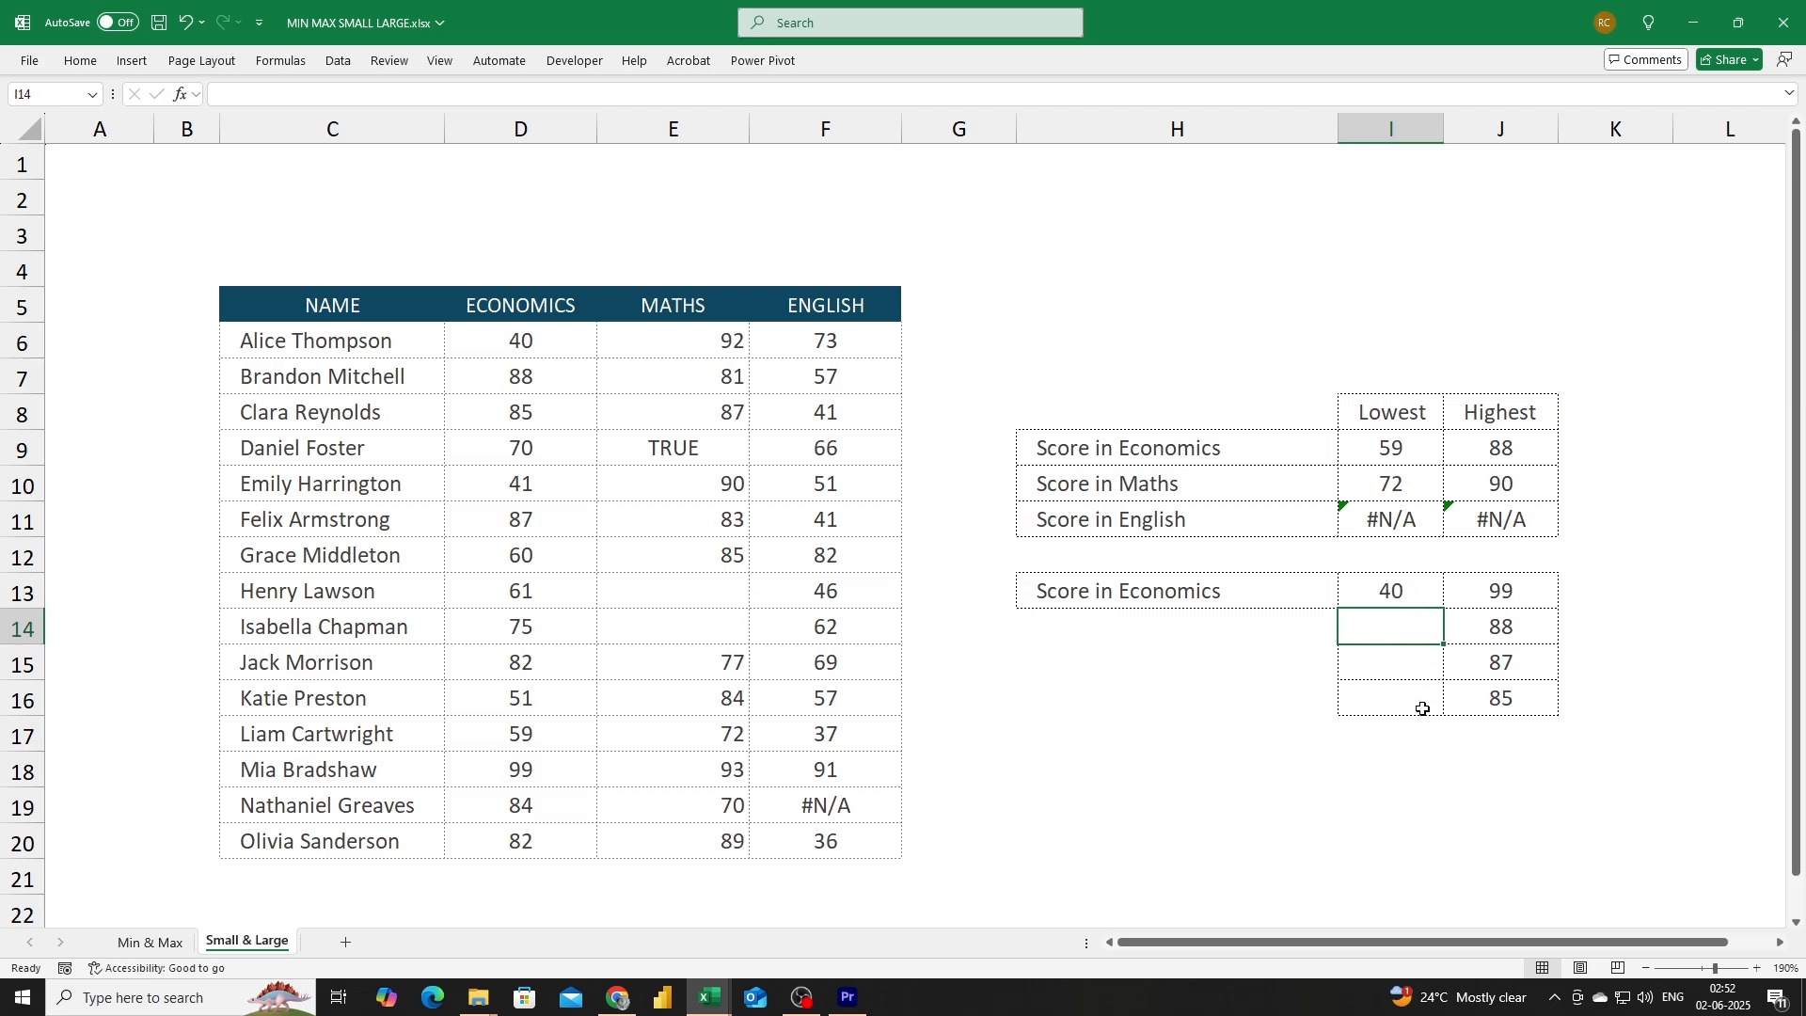
Fill the unlocked SMALL formula from I13 down to I16 and inspect how its range shifts in I13 and I14.
click(1401, 582)
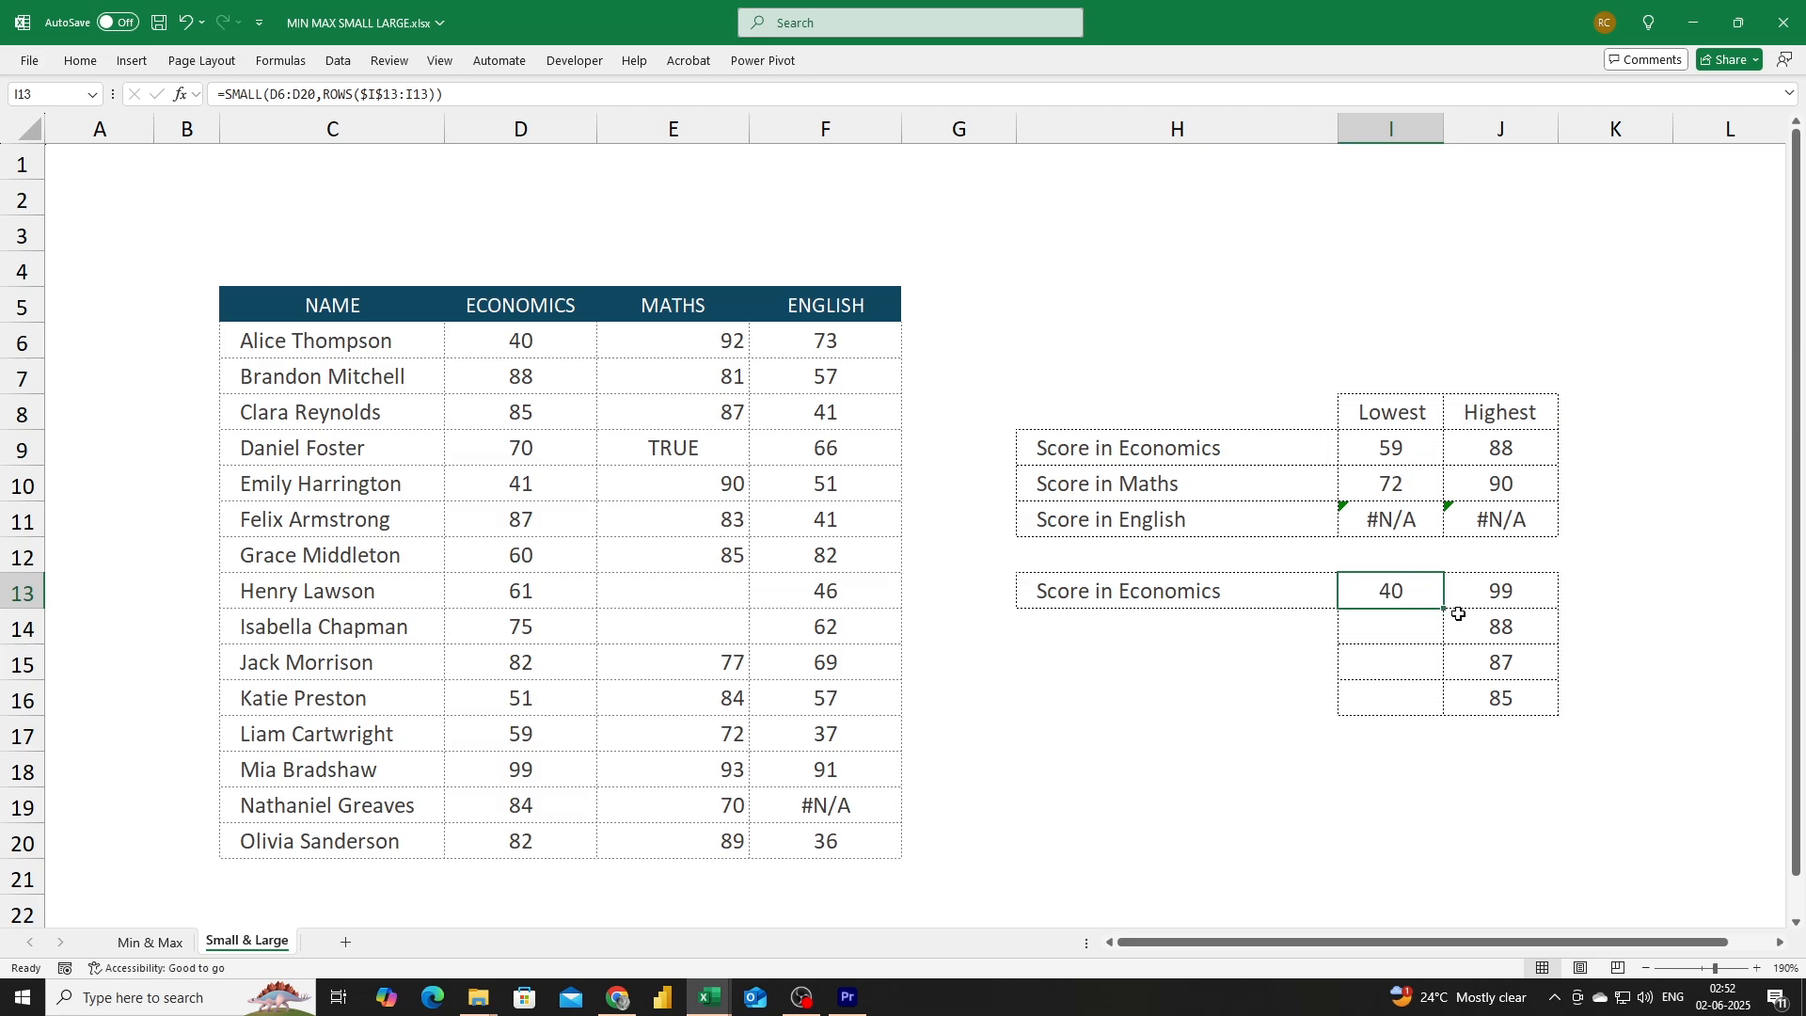
drag(1446, 627, 1439, 726)
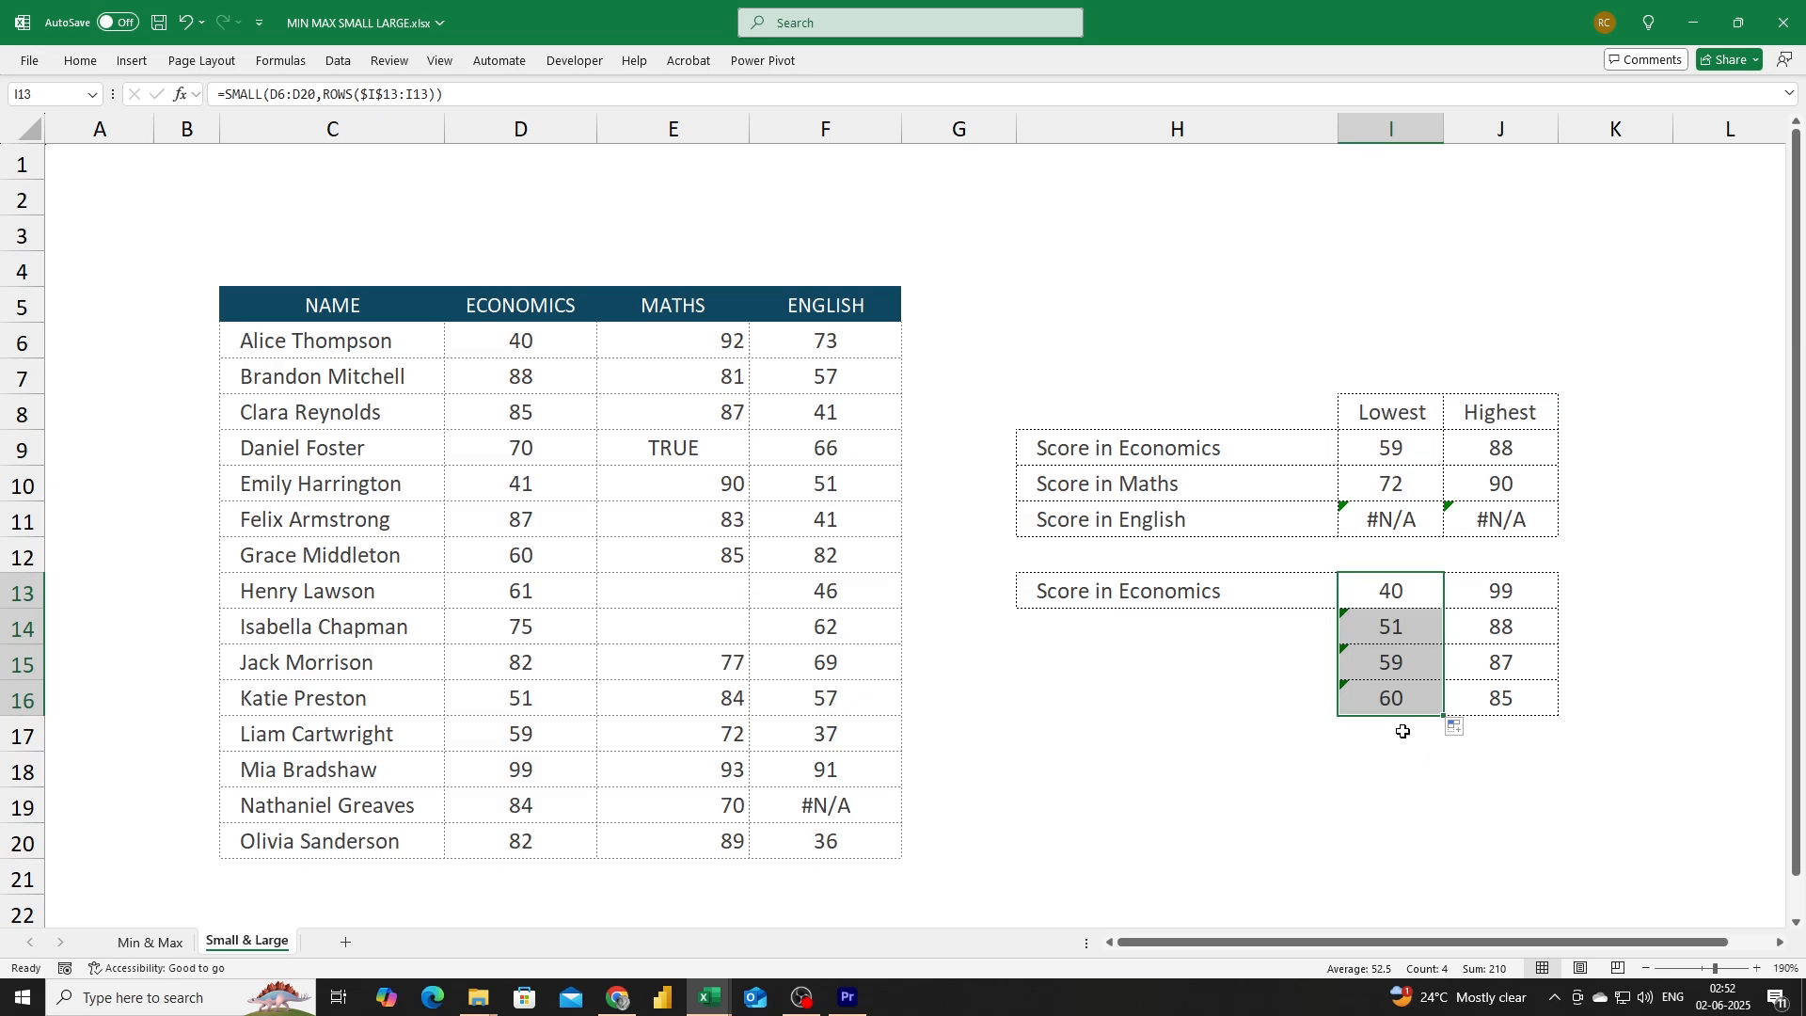
click(1407, 595)
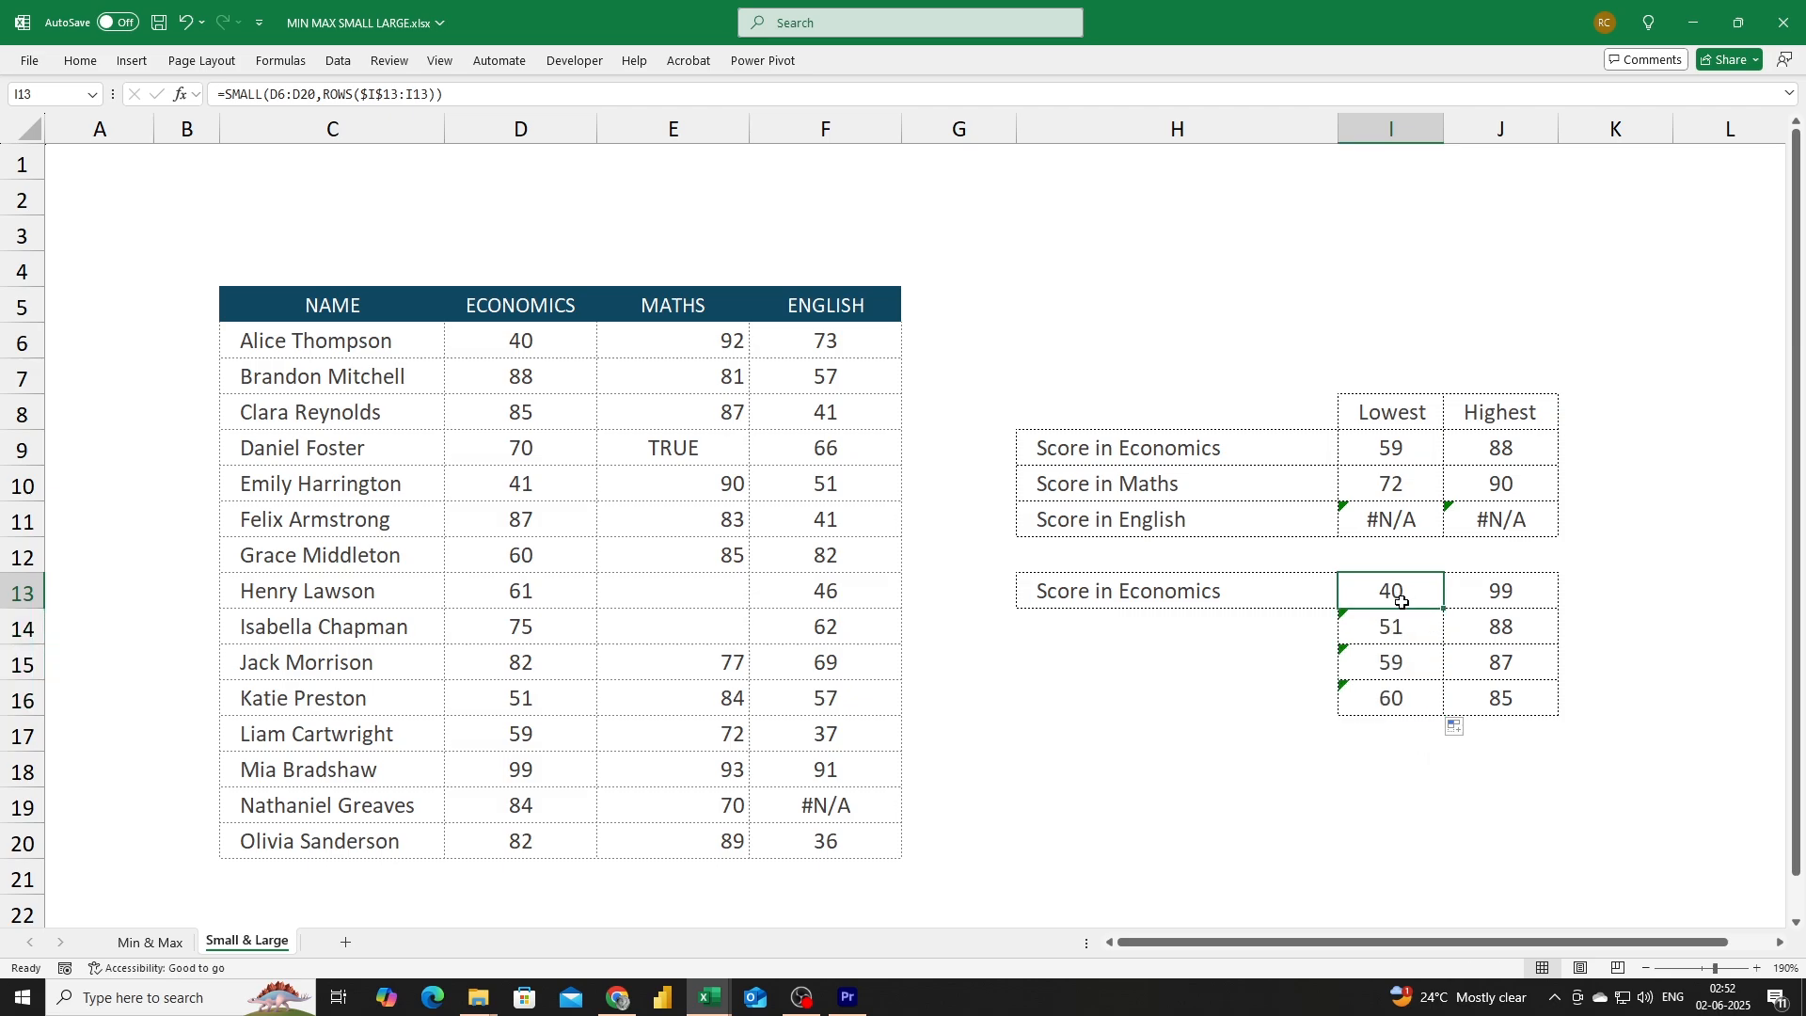
double_click(1403, 602)
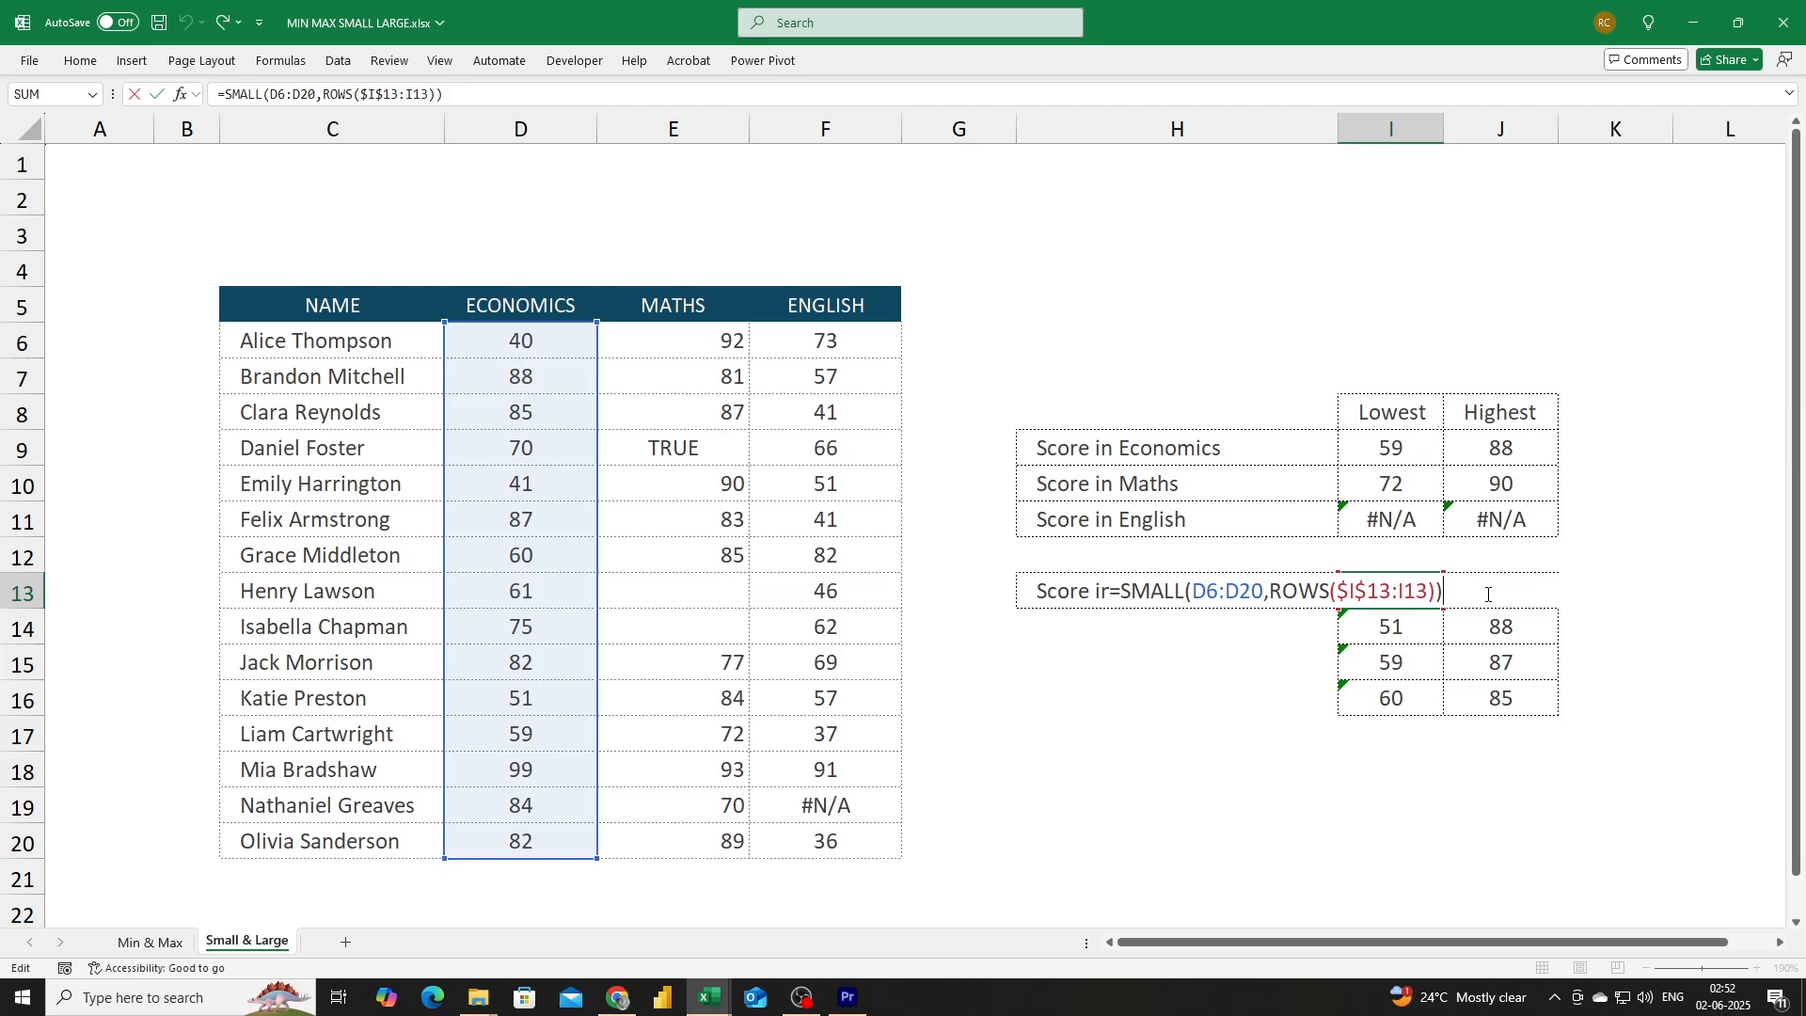
key(ctrl+Return)
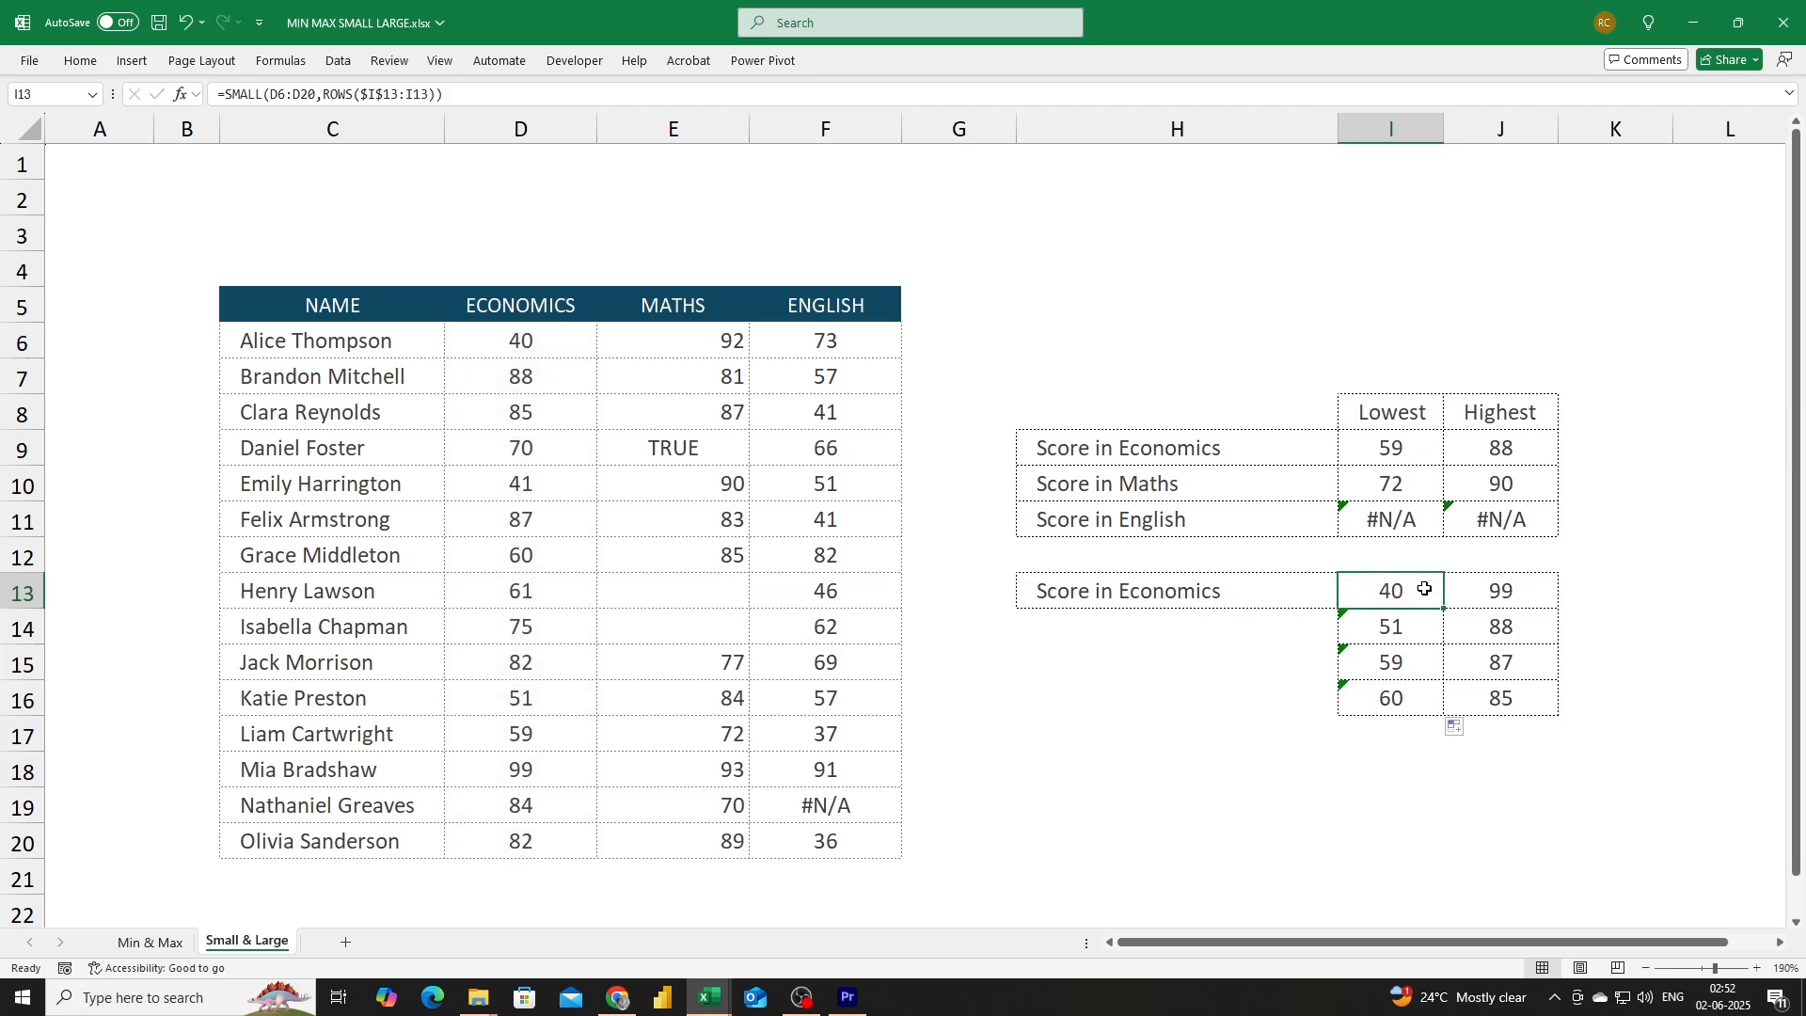
click(1416, 629)
double_click(1416, 629)
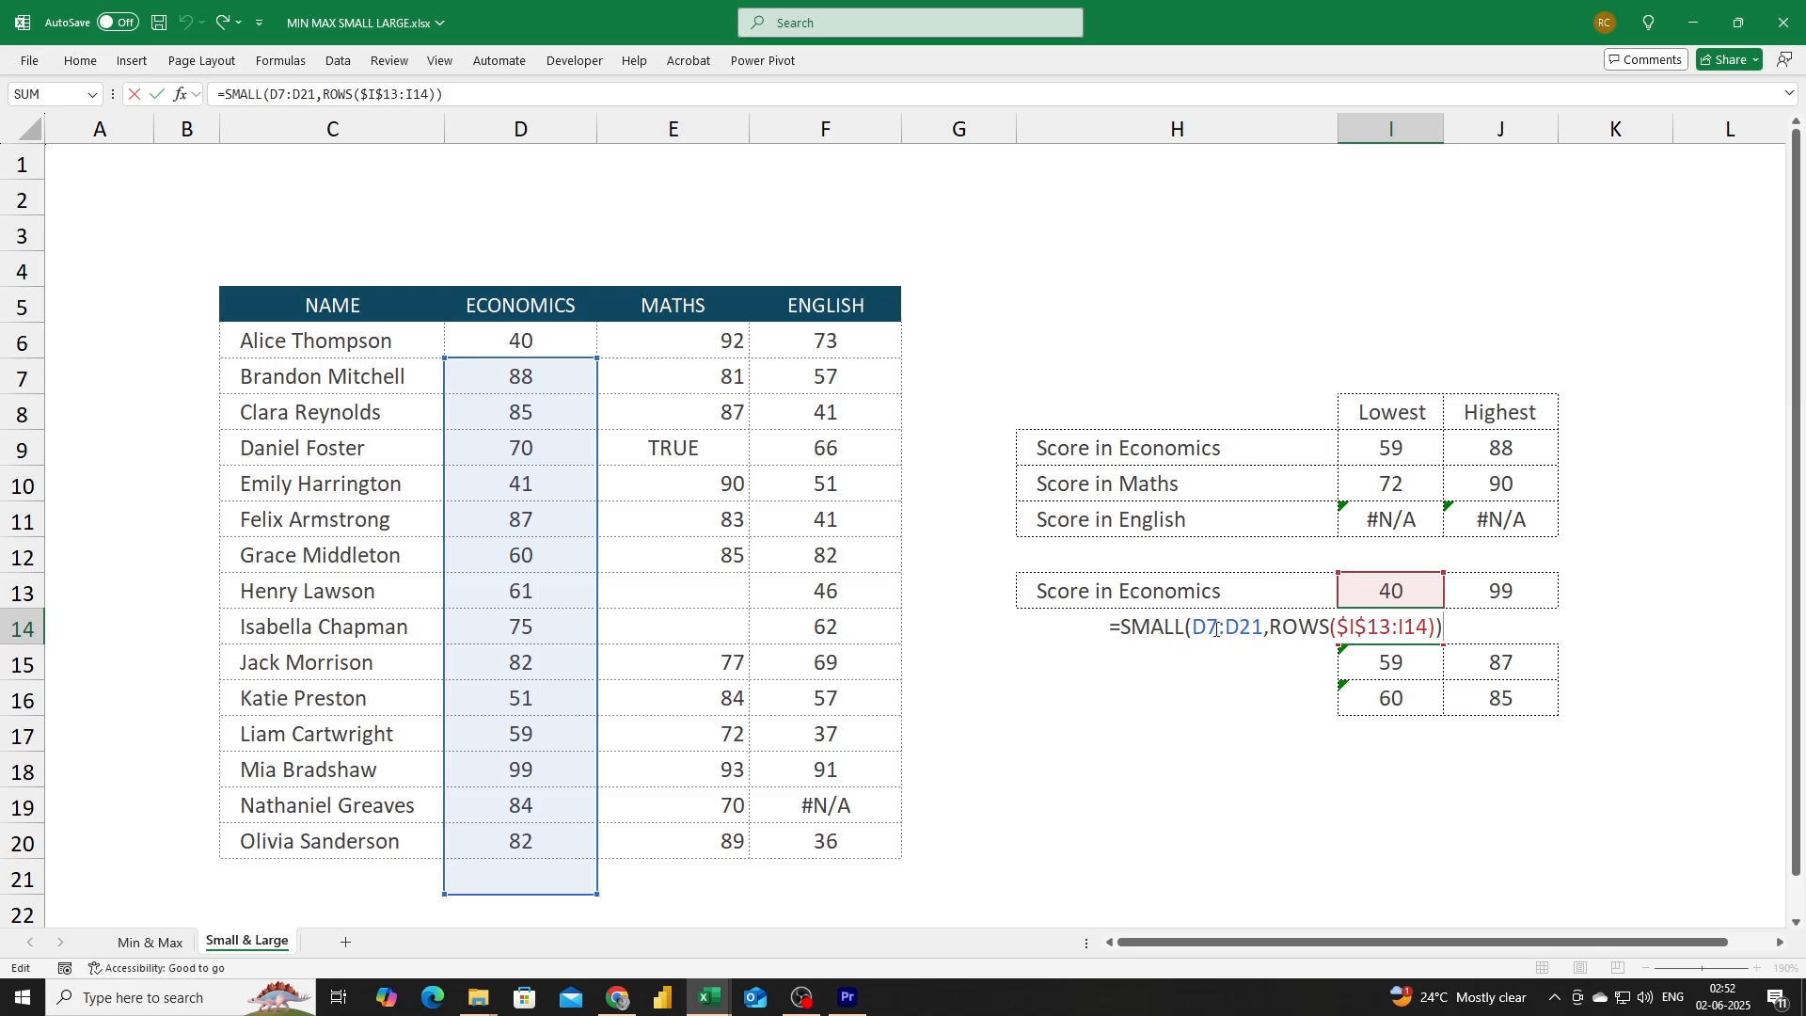
key(Escape)
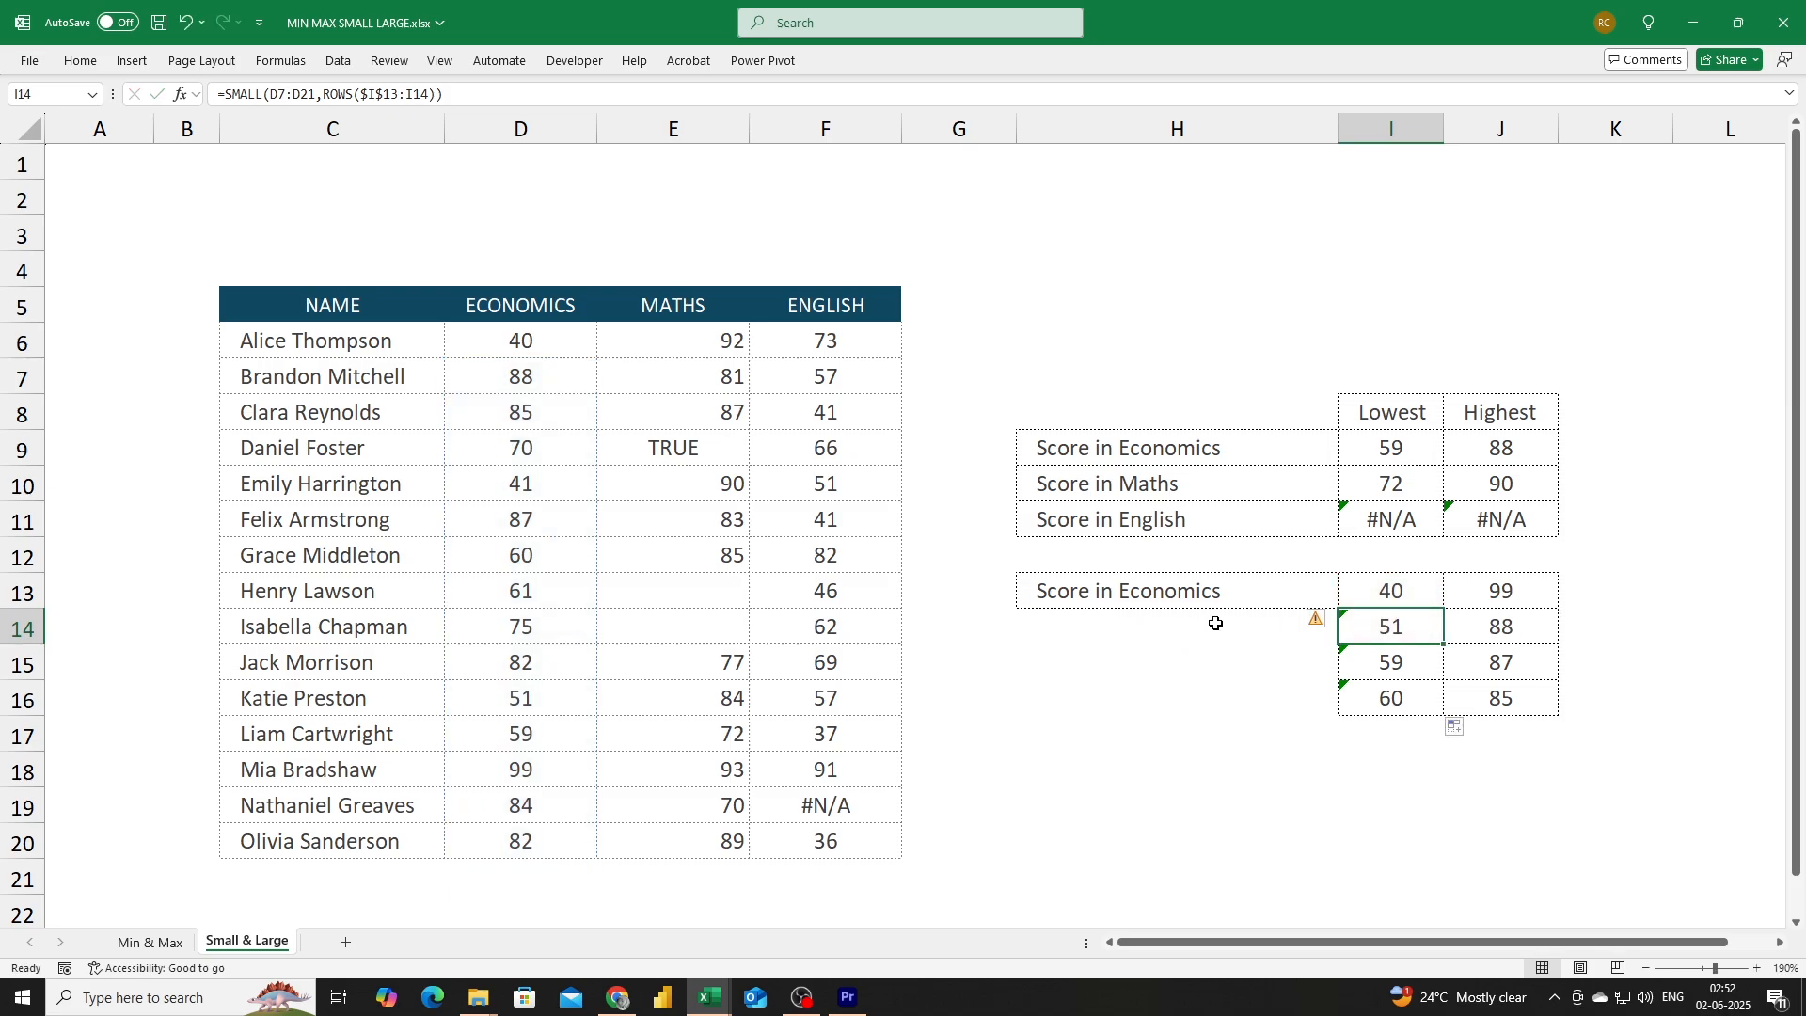
Lock the SMALL range as $D$6:$D$20 in I13 and fill the formula down to I16.
click(1391, 588)
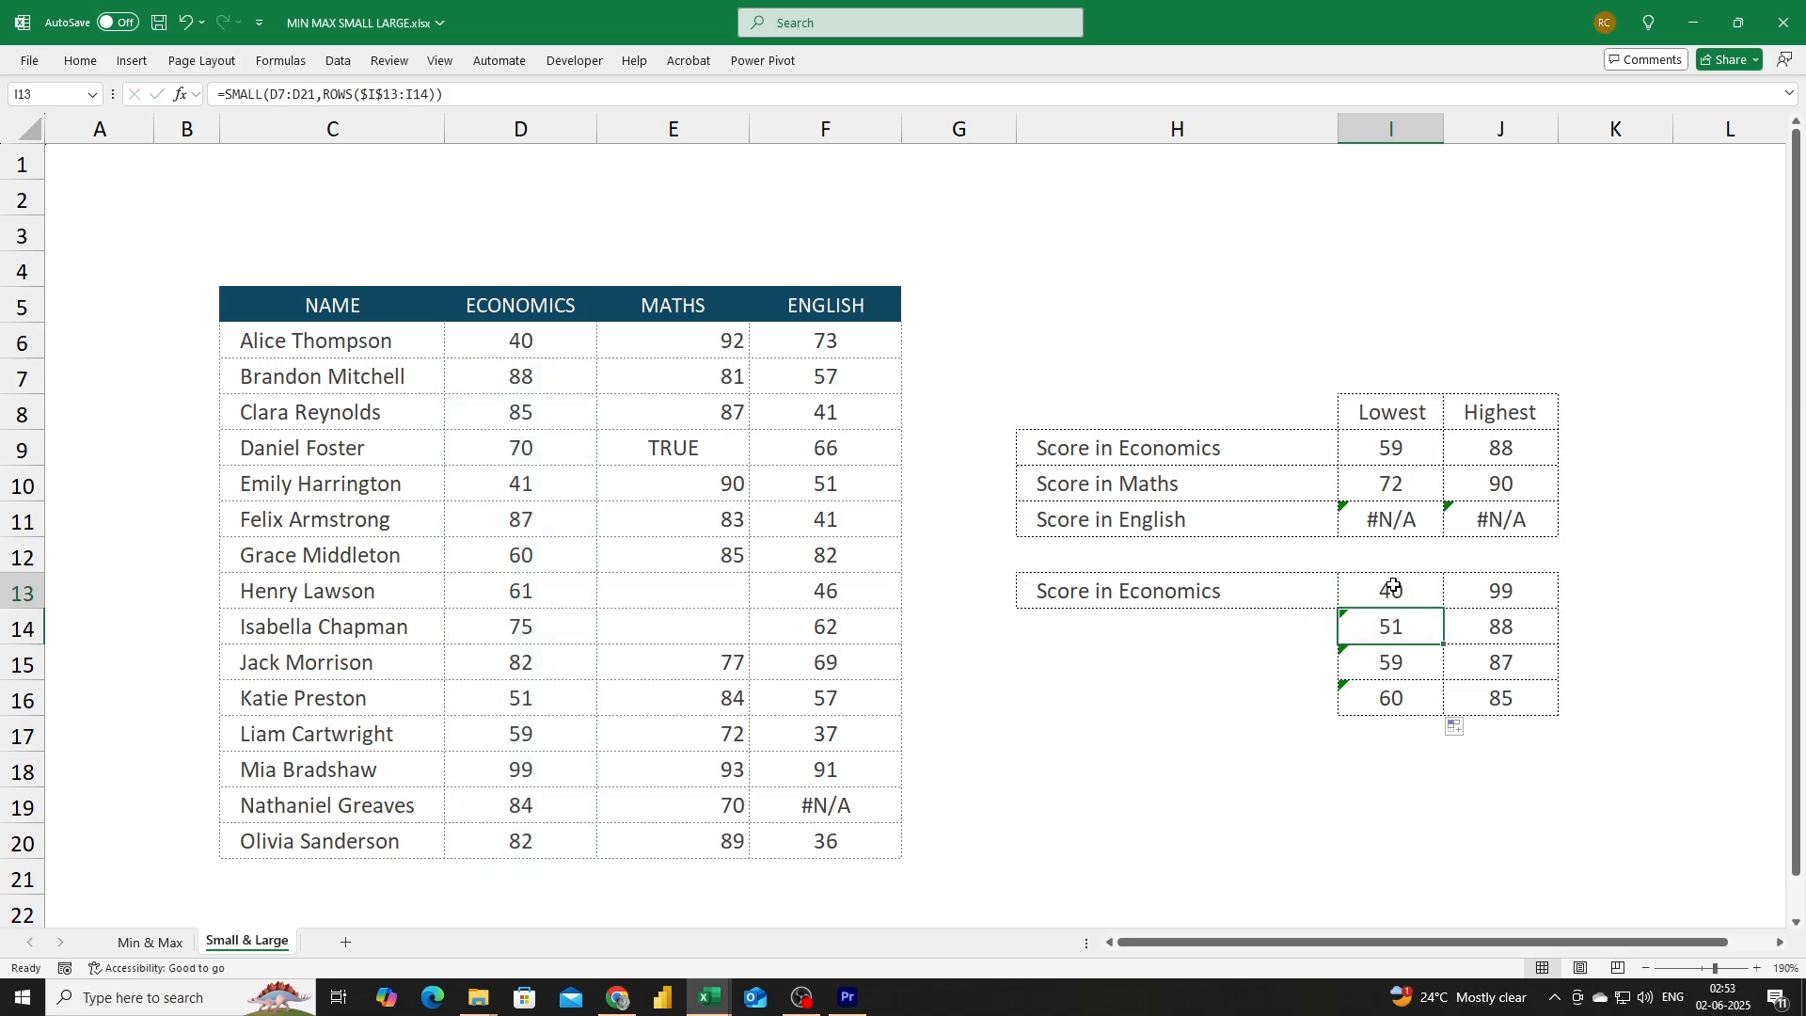
click(286, 94)
key(BackSpace)
text(6)
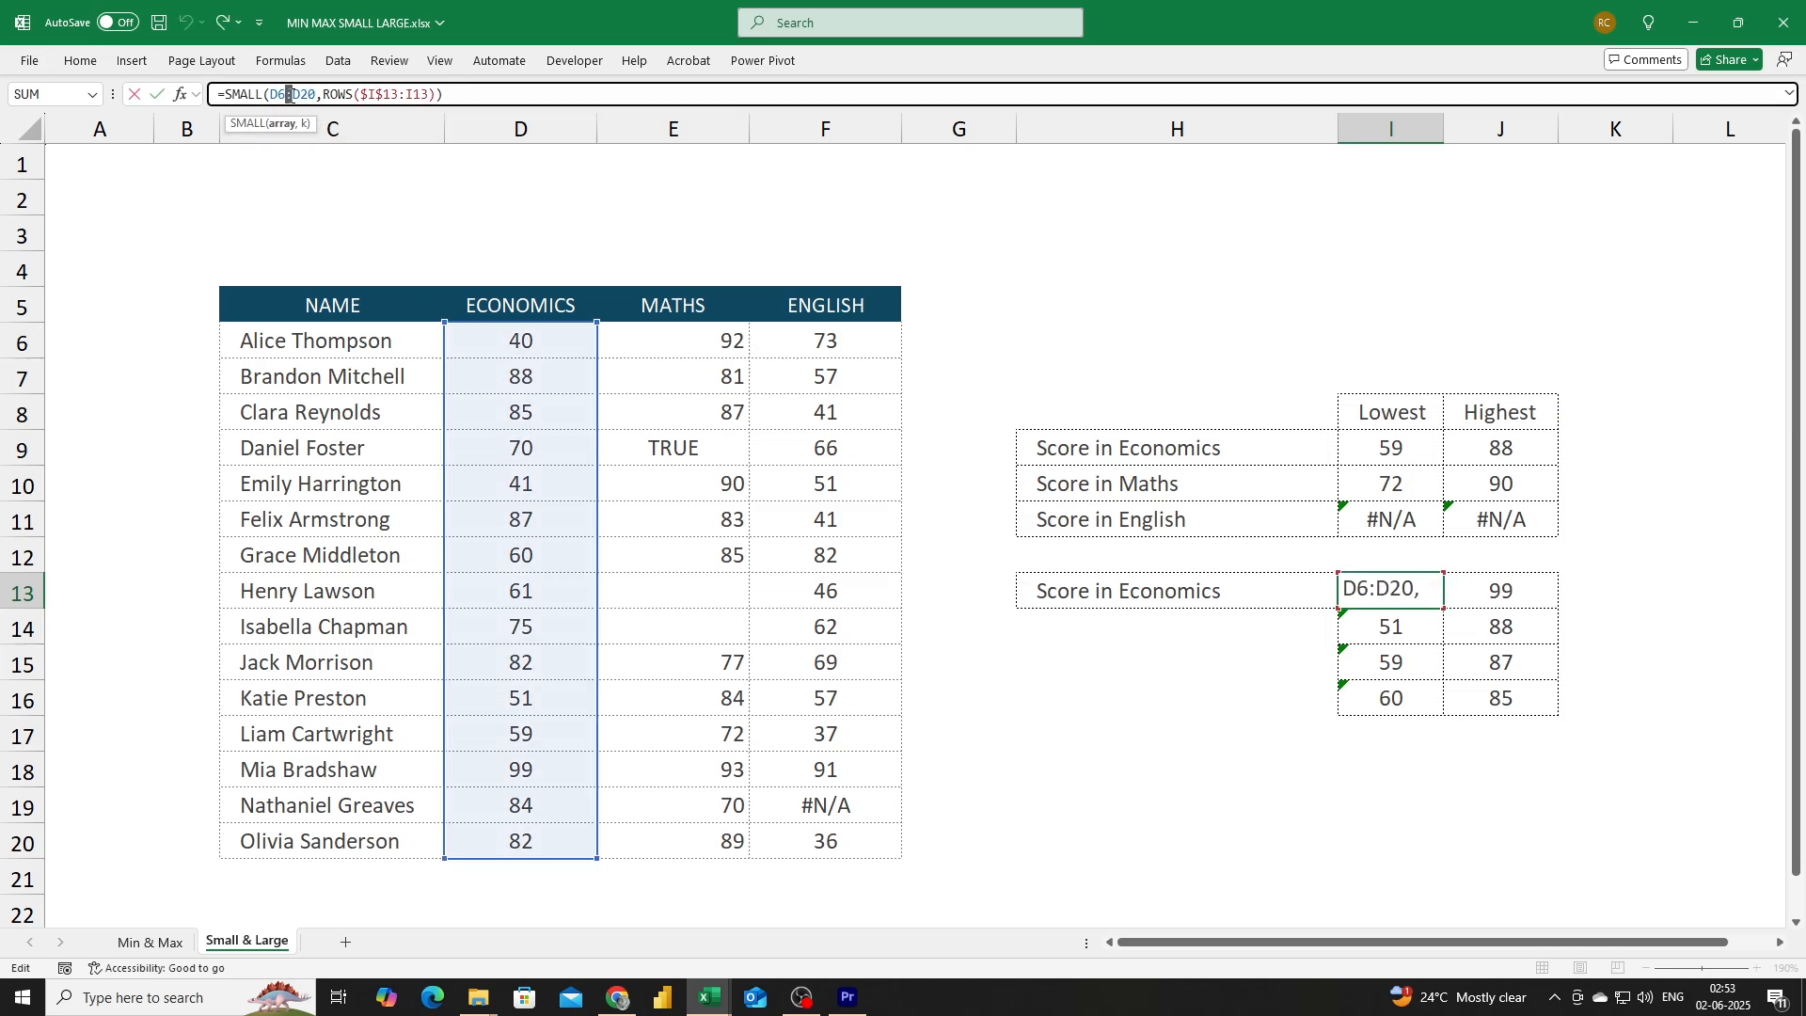
double_click(289, 94)
key(F4)
key(Return)
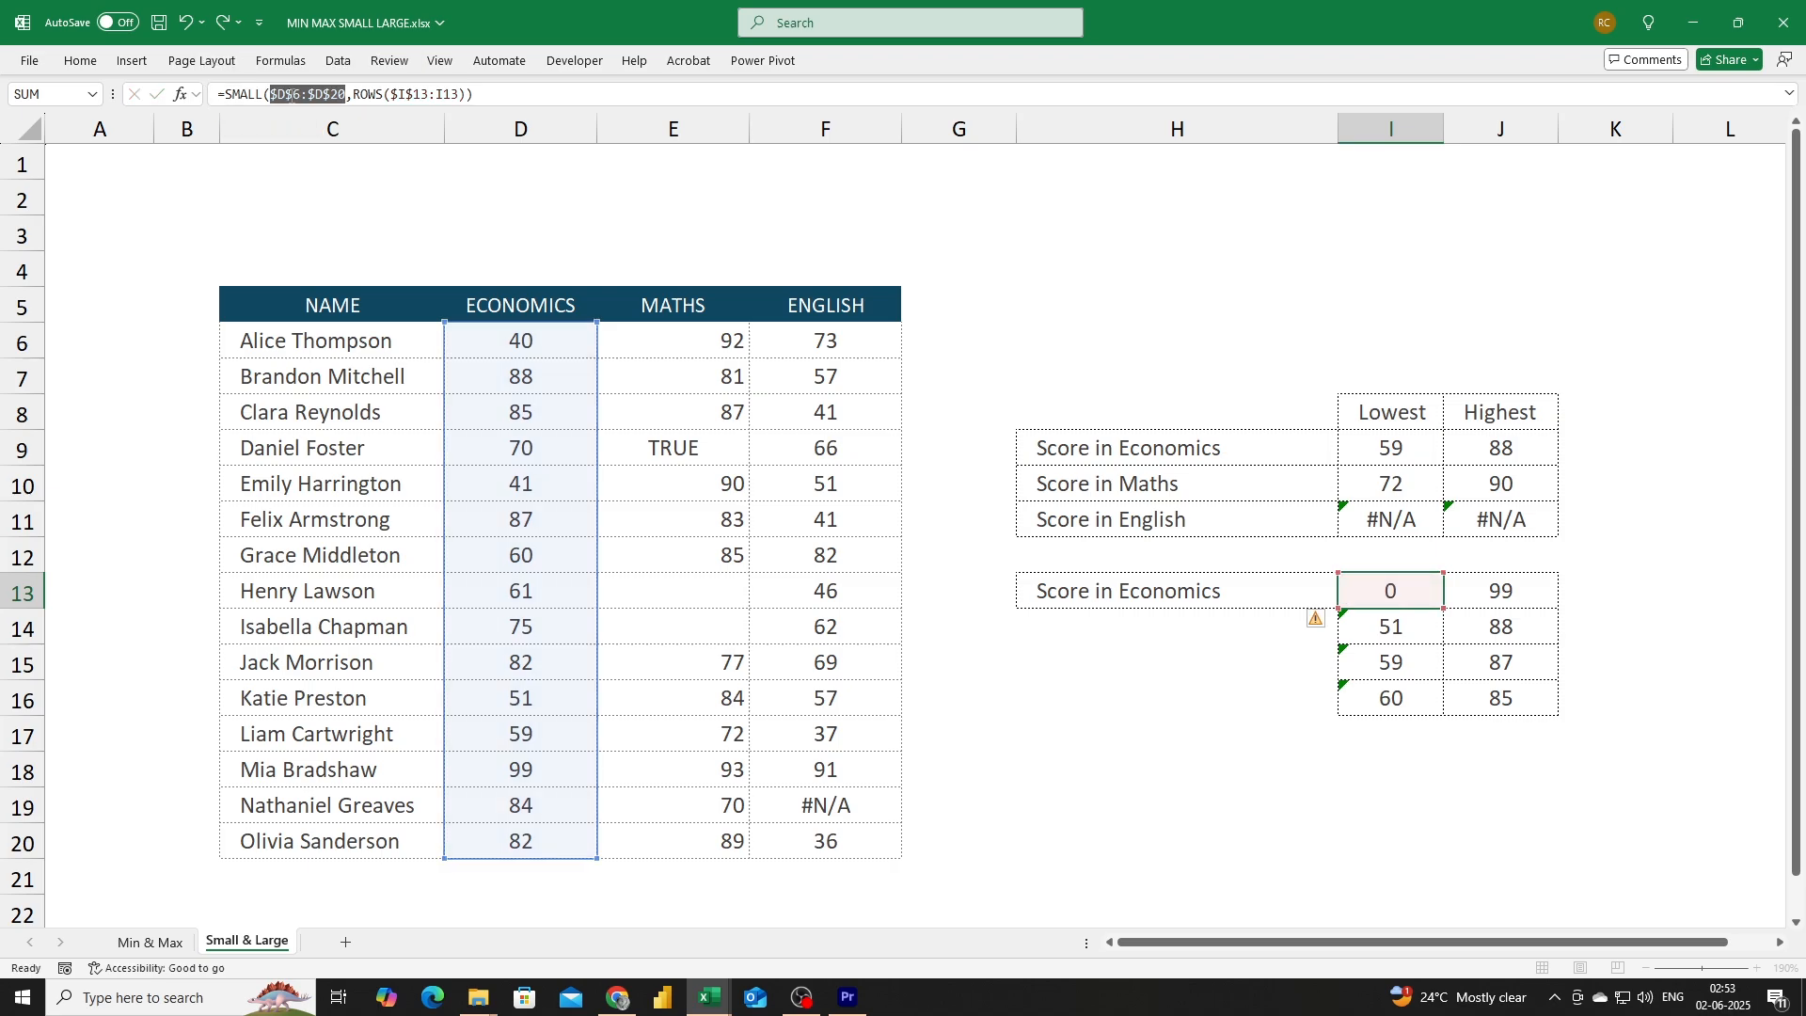
click(1401, 585)
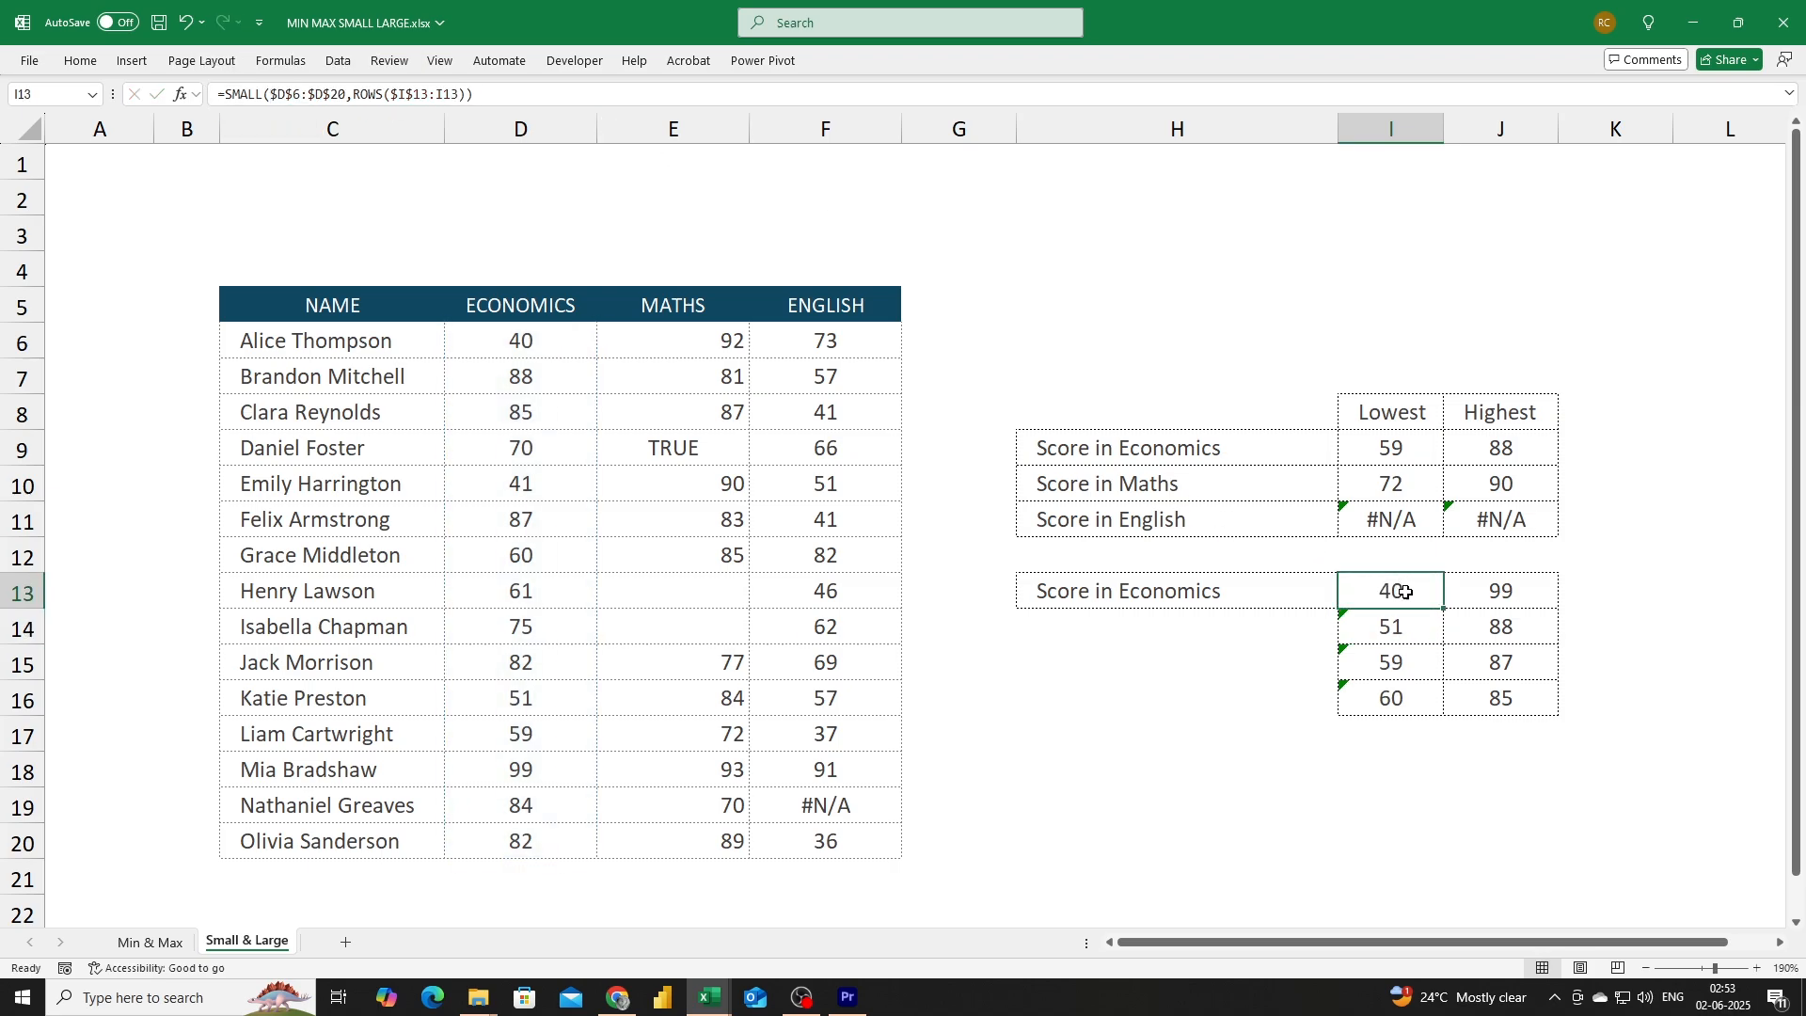
double_click(1453, 611)
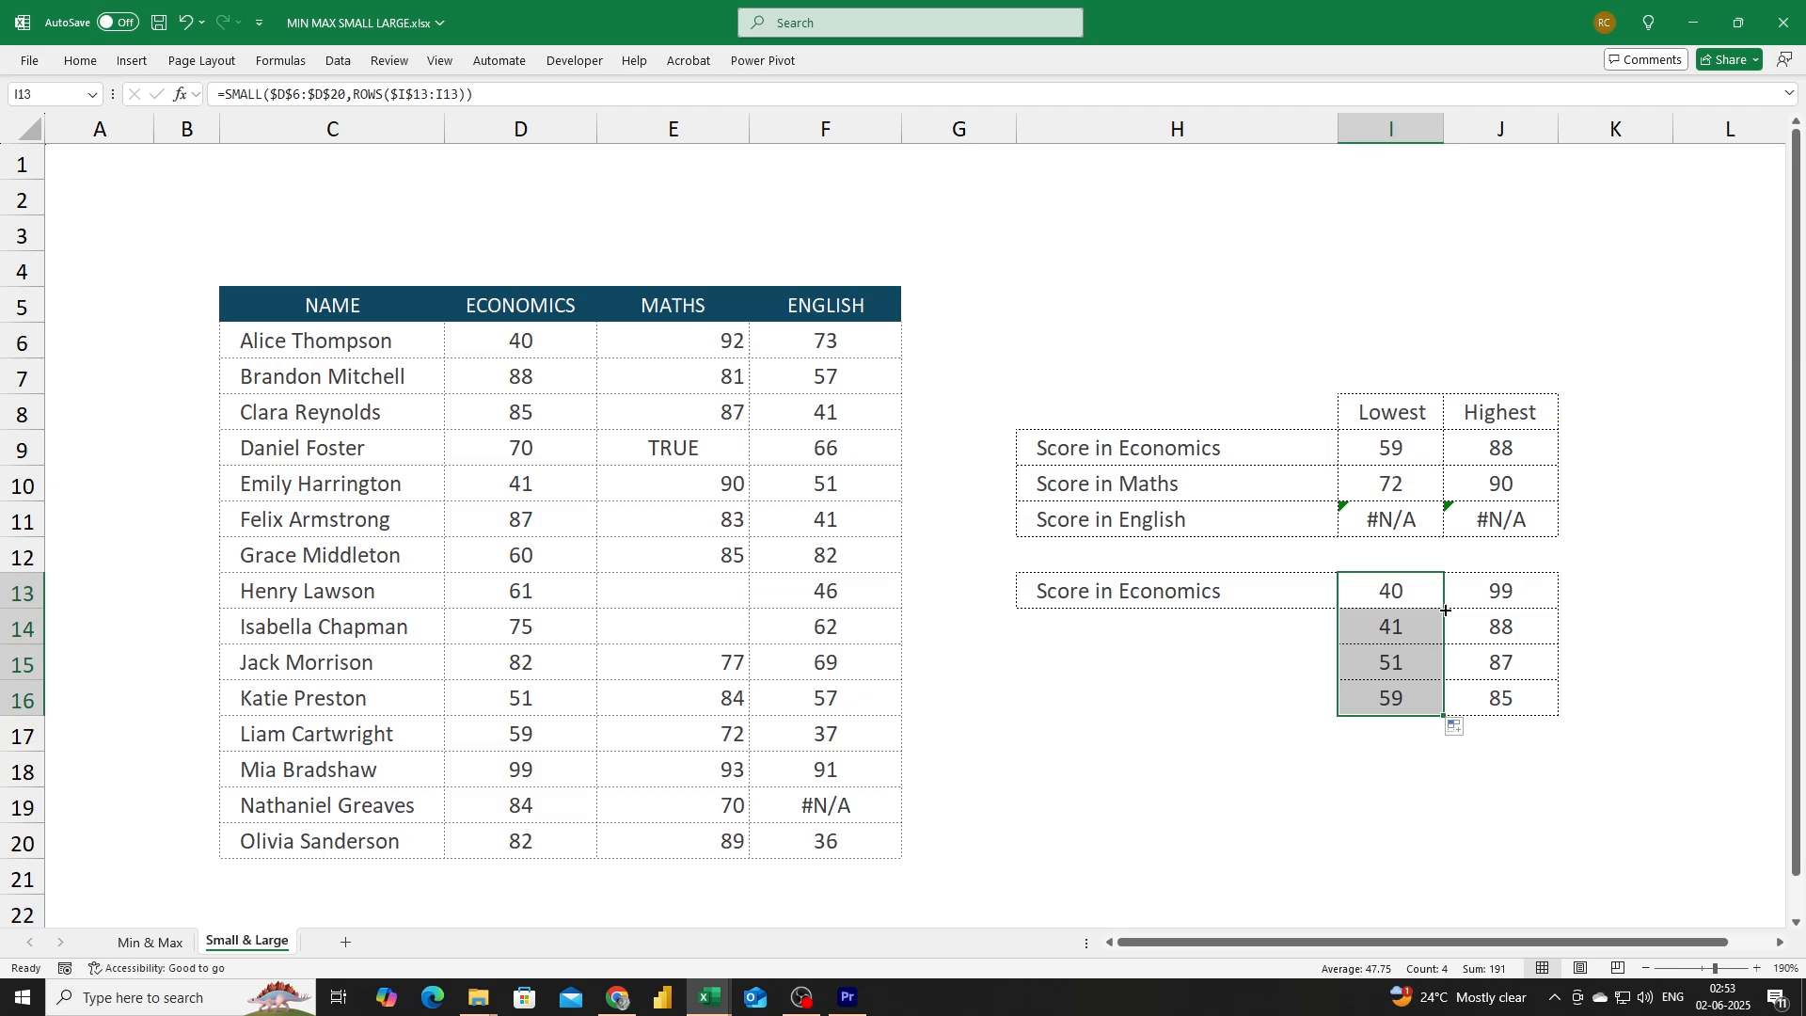
Compare the SMALL and LARGE formulas in I9 and J9, then select the Economics scores D6:D20.
click(1400, 456)
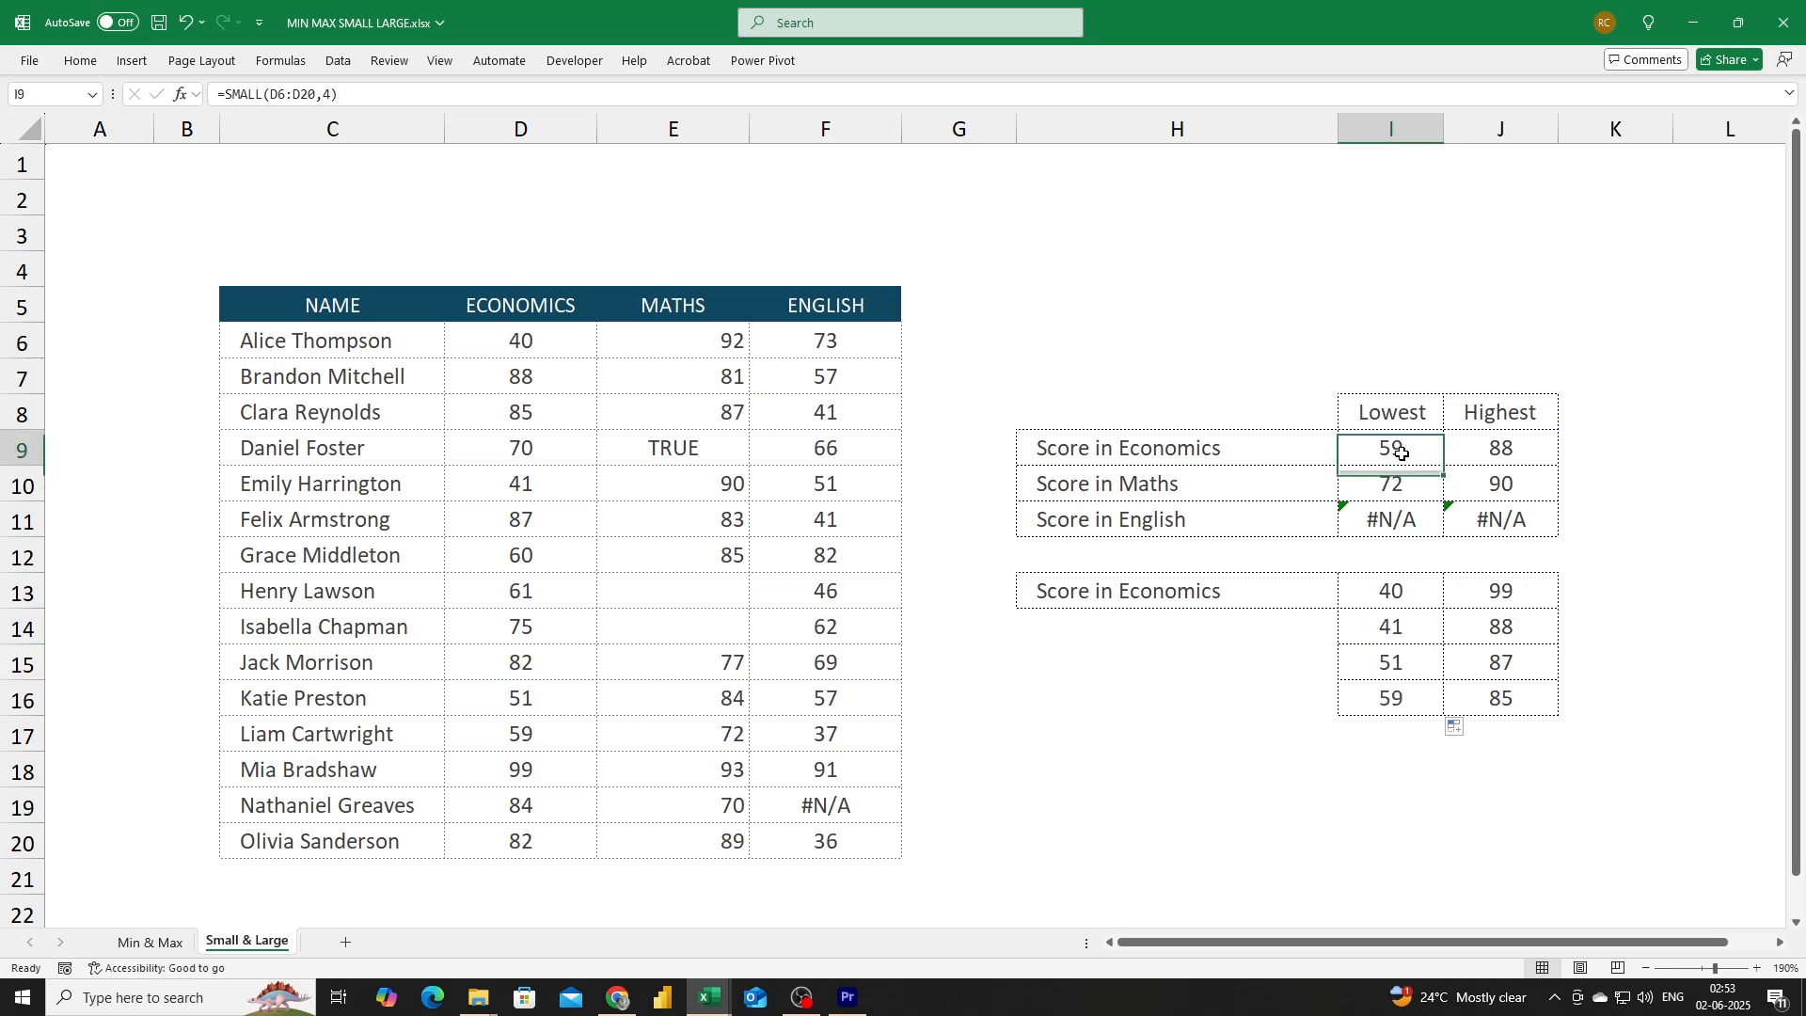
click(1495, 448)
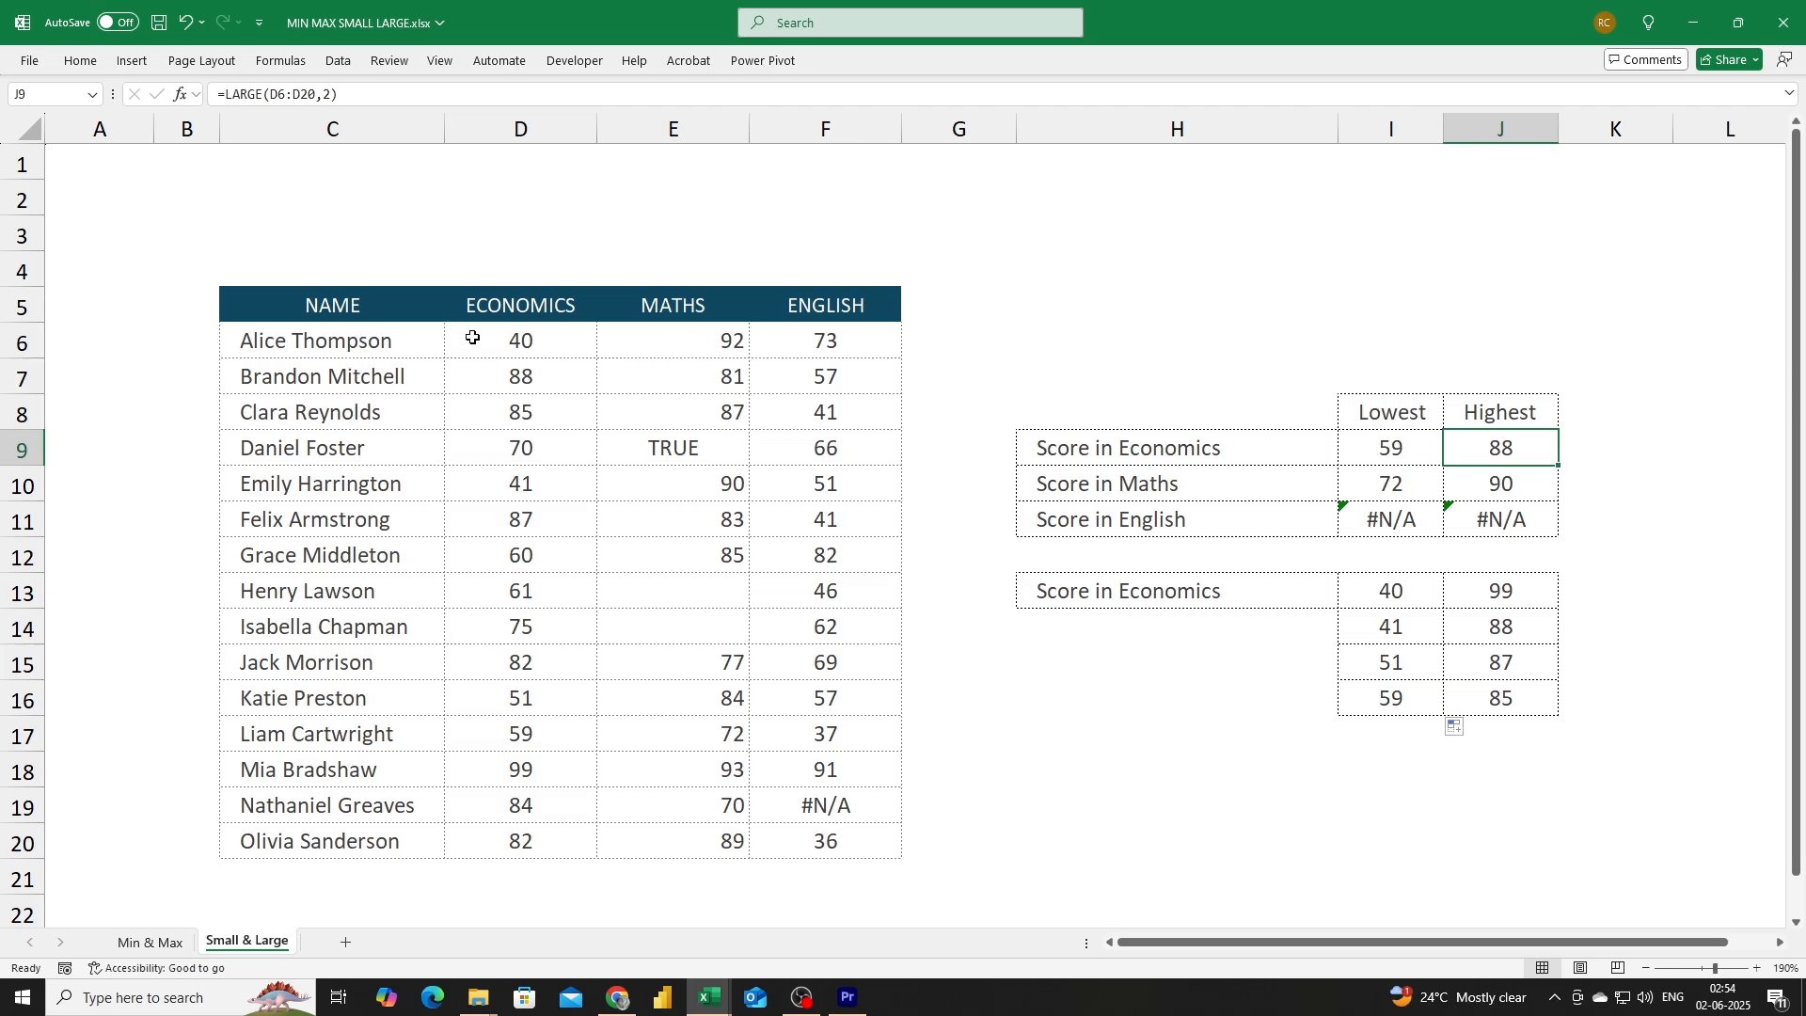
drag(476, 339, 509, 836)
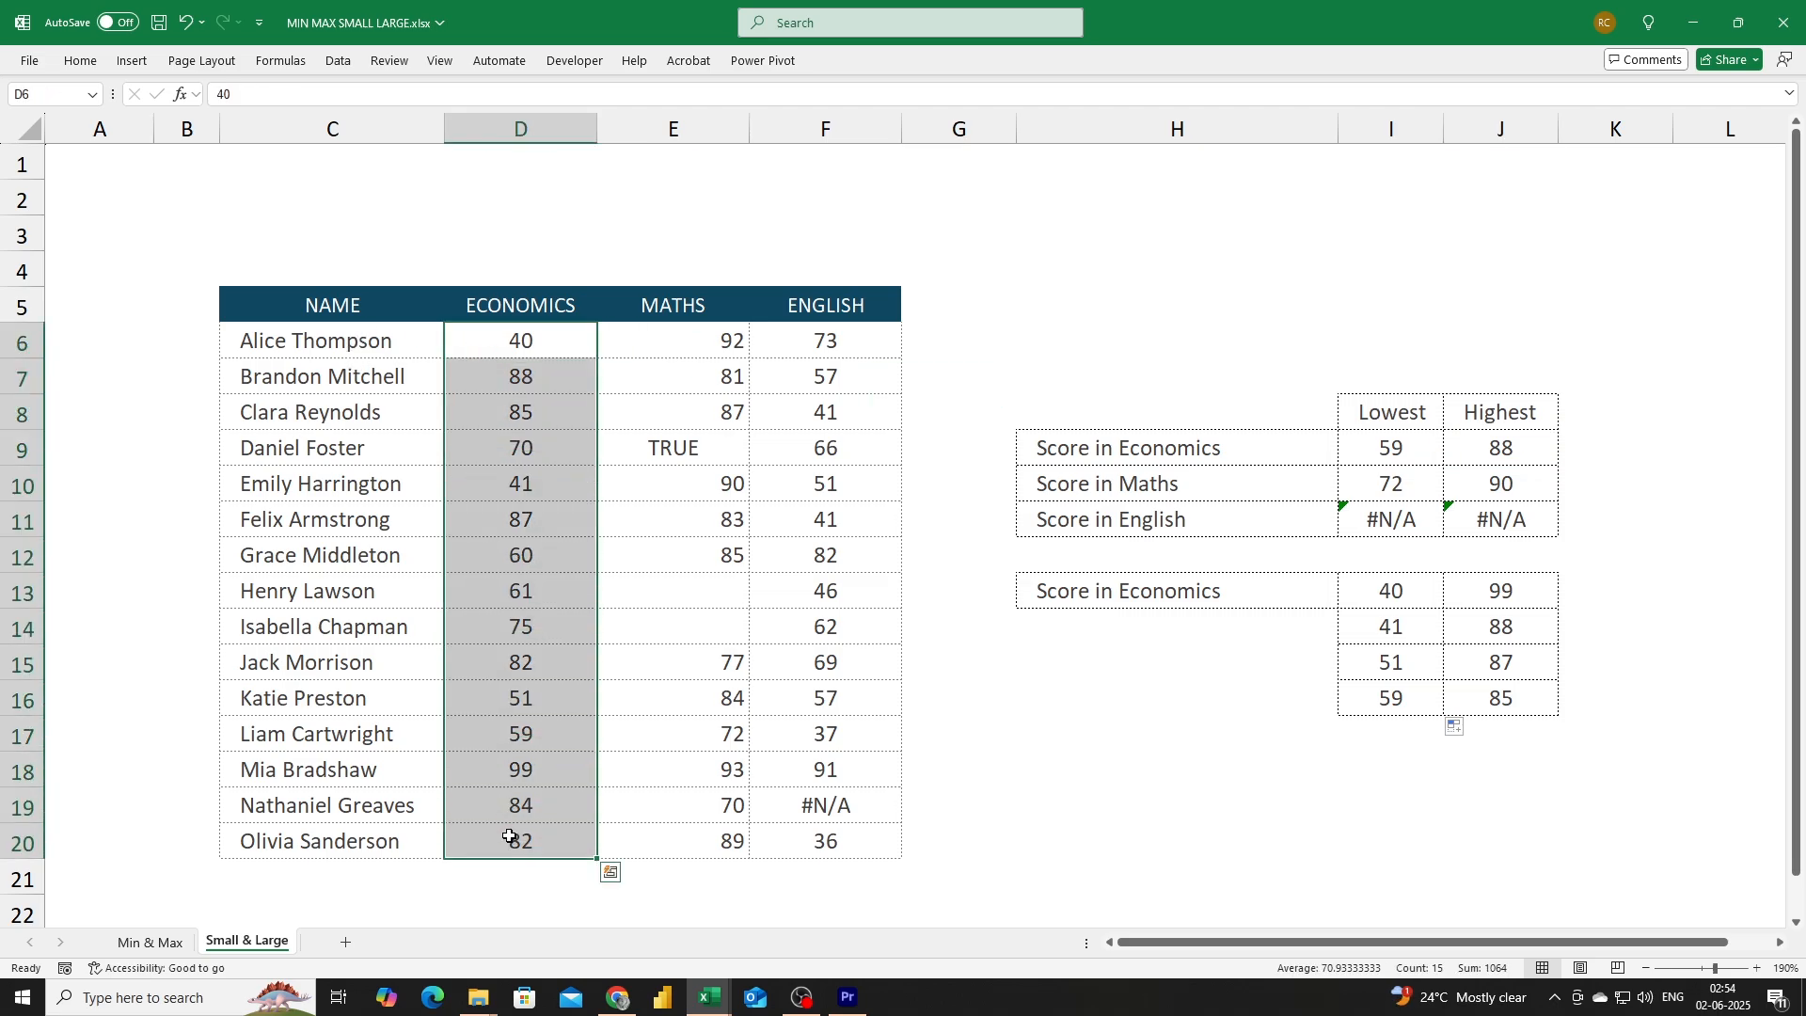